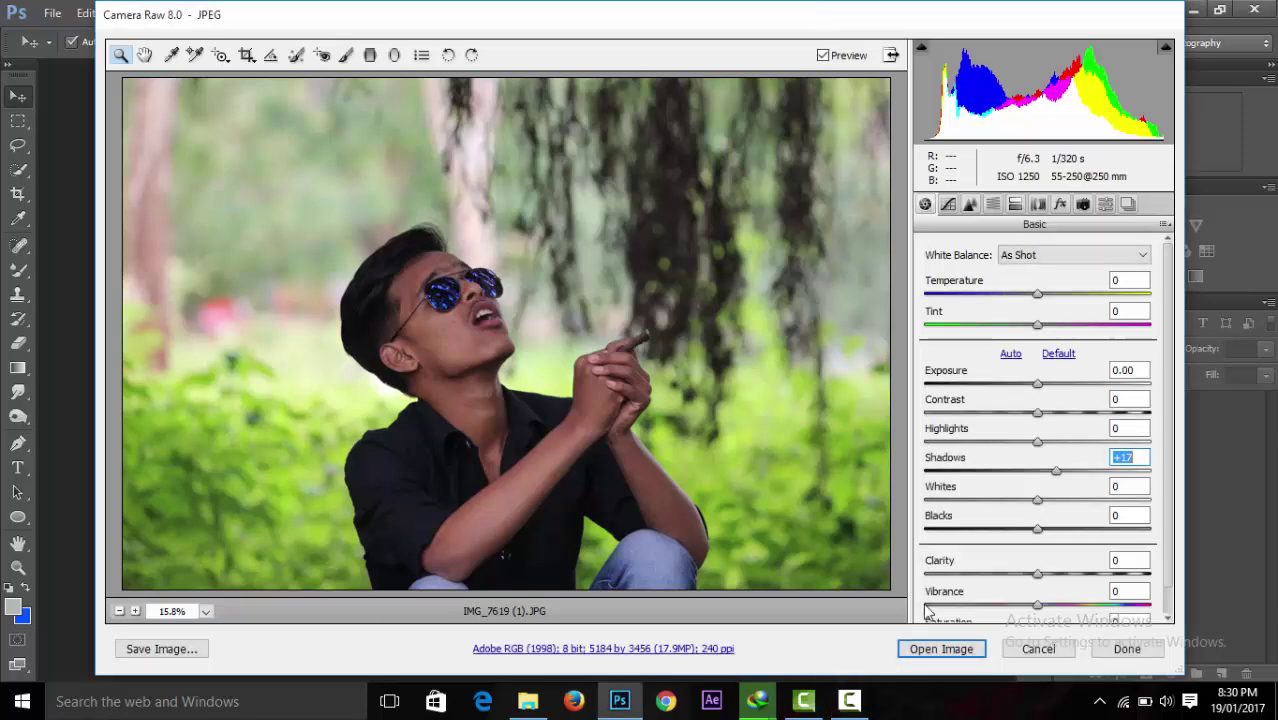
# Open the Camera Raw-adjusted portrait, with Shadows at +17, as a Photoshop document.
pyautogui.click(932, 648)
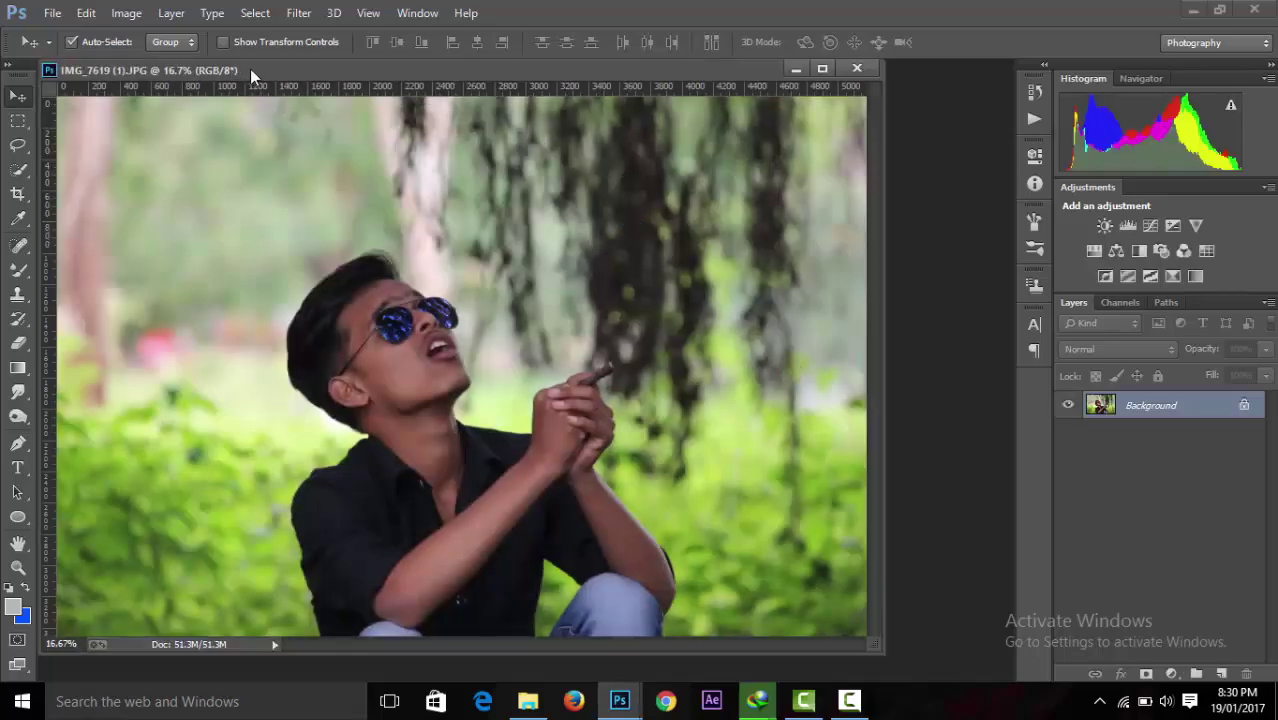
# Dock the photo as a tab and crop the top strip of background above the man's head.
pyautogui.moveTo(212, 73); pyautogui.dragTo(292, 68)
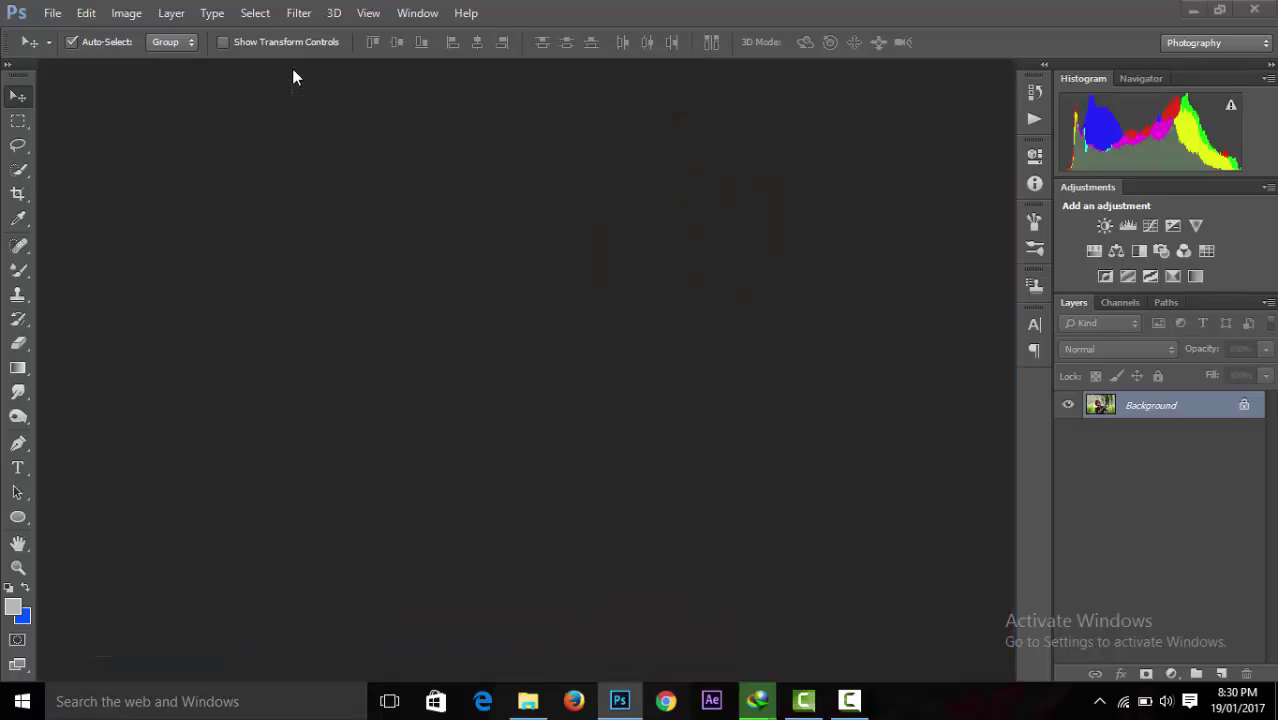
pyautogui.hotkey('ctrl', '-')
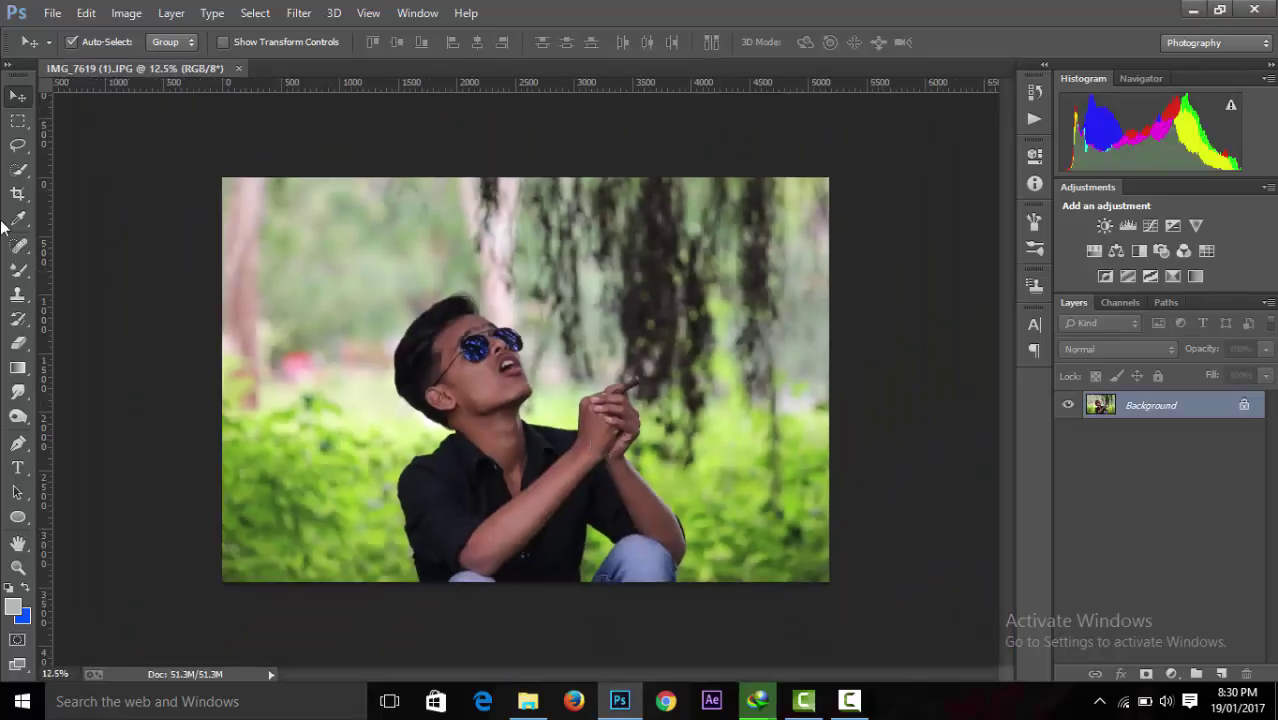
pyautogui.click(17, 193)
pyautogui.moveTo(520, 198); pyautogui.dragTo(522, 260)
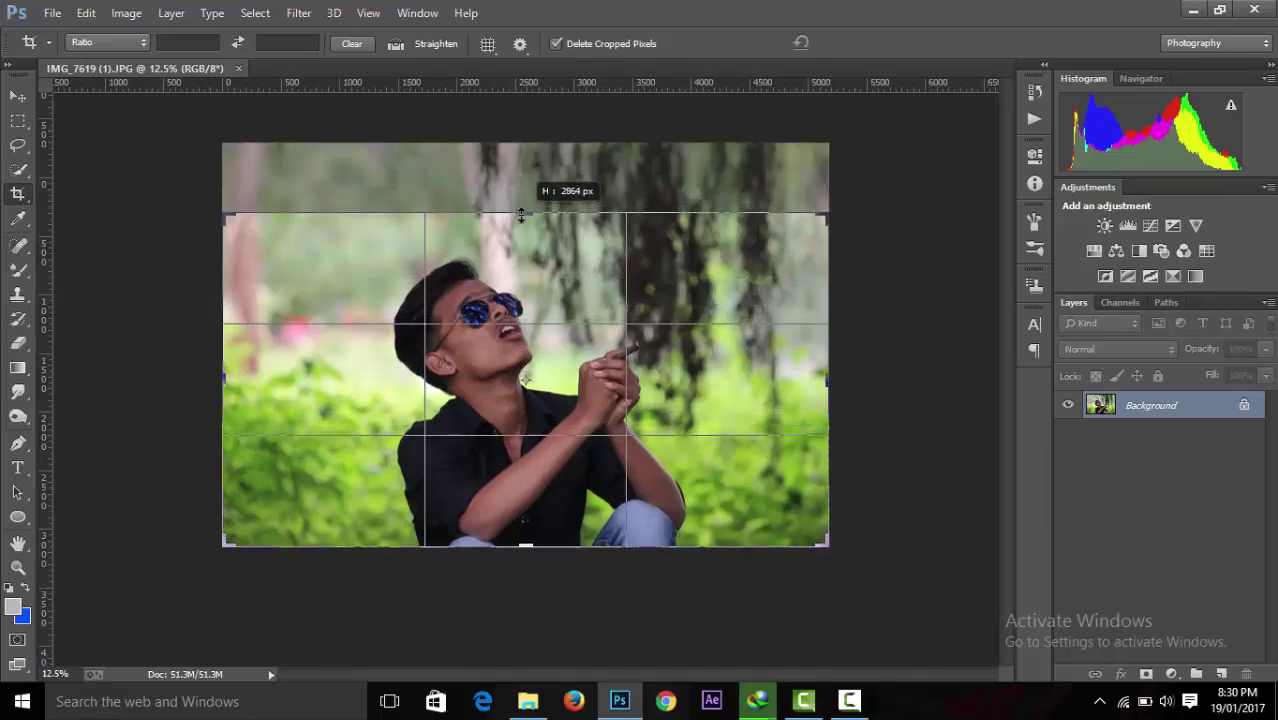
pyautogui.moveTo(543, 200); pyautogui.dragTo(533, 204)
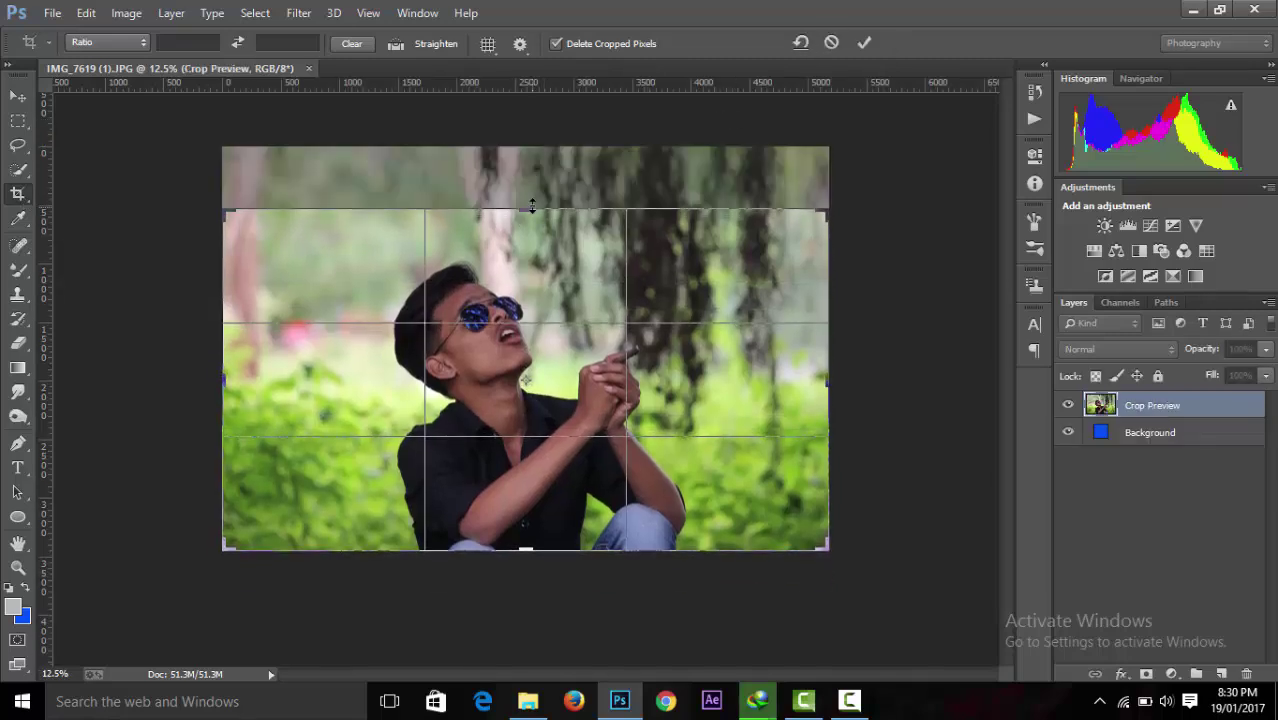
pyautogui.click(864, 43)
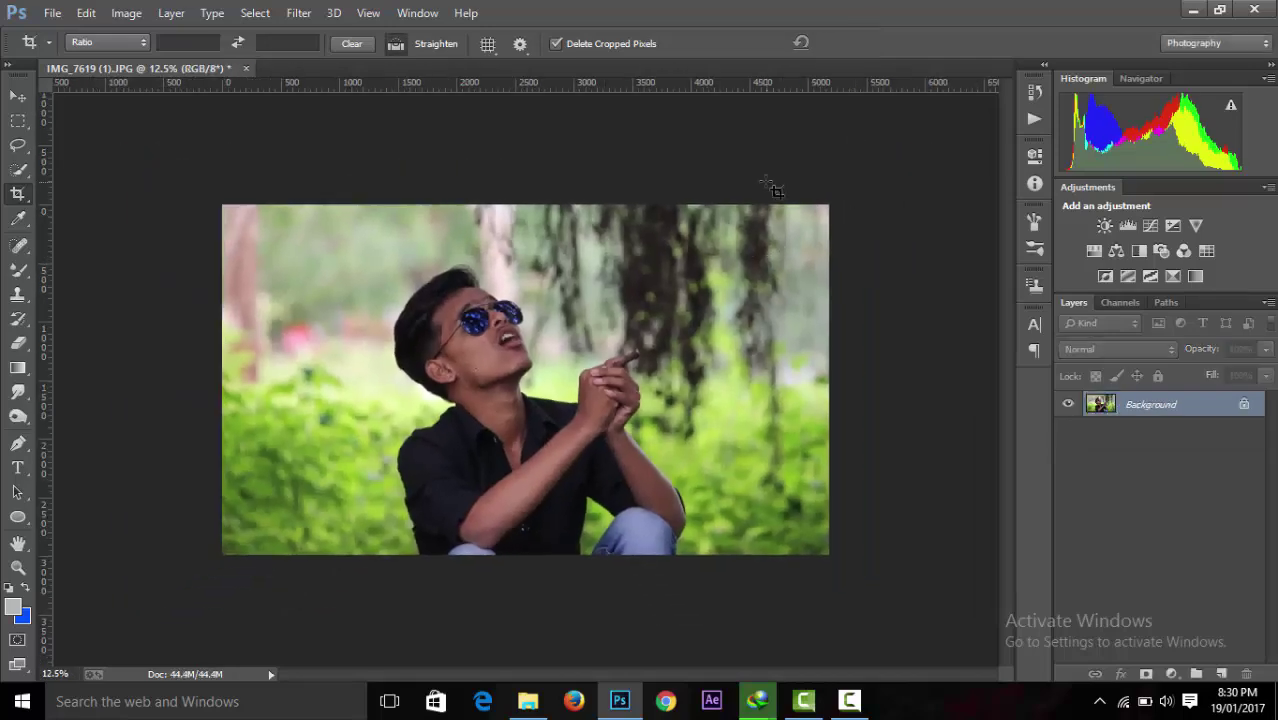
pyautogui.hotkey('ctrl', '+')
pyautogui.hotkey('ctrl', '+')
pyautogui.hotkey('ctrl', '+')
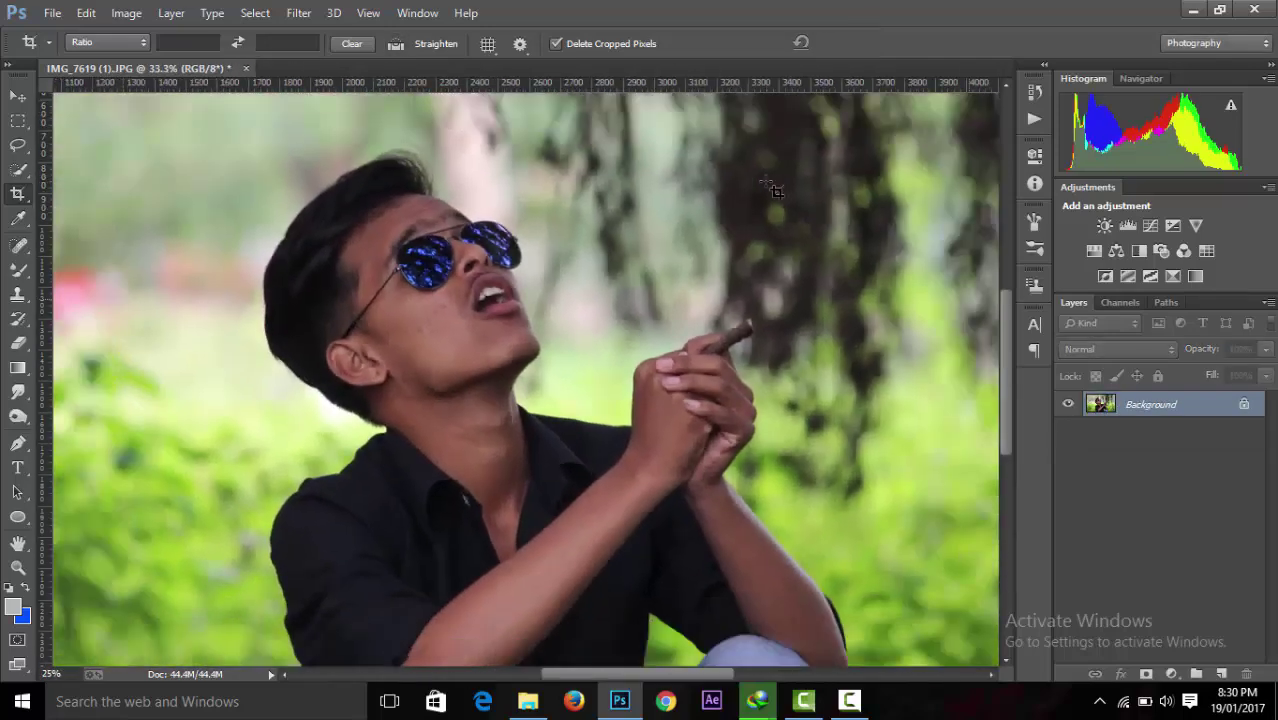
pyautogui.hotkey('ctrl', '-')
pyautogui.hotkey('ctrl', '-')
pyautogui.hotkey('ctrl', '+')
pyautogui.hotkey('ctrl', '-')
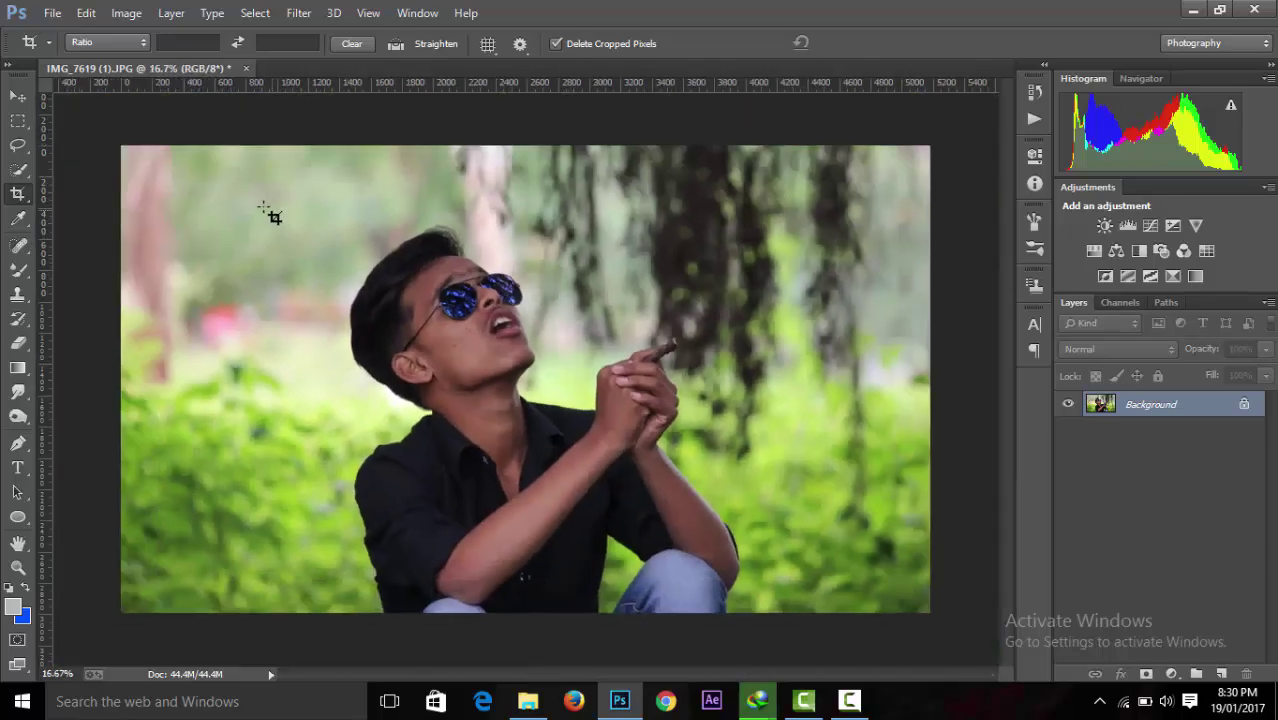
# Paint a Quick Selection over the man's black shirt.
pyautogui.click(27, 168)
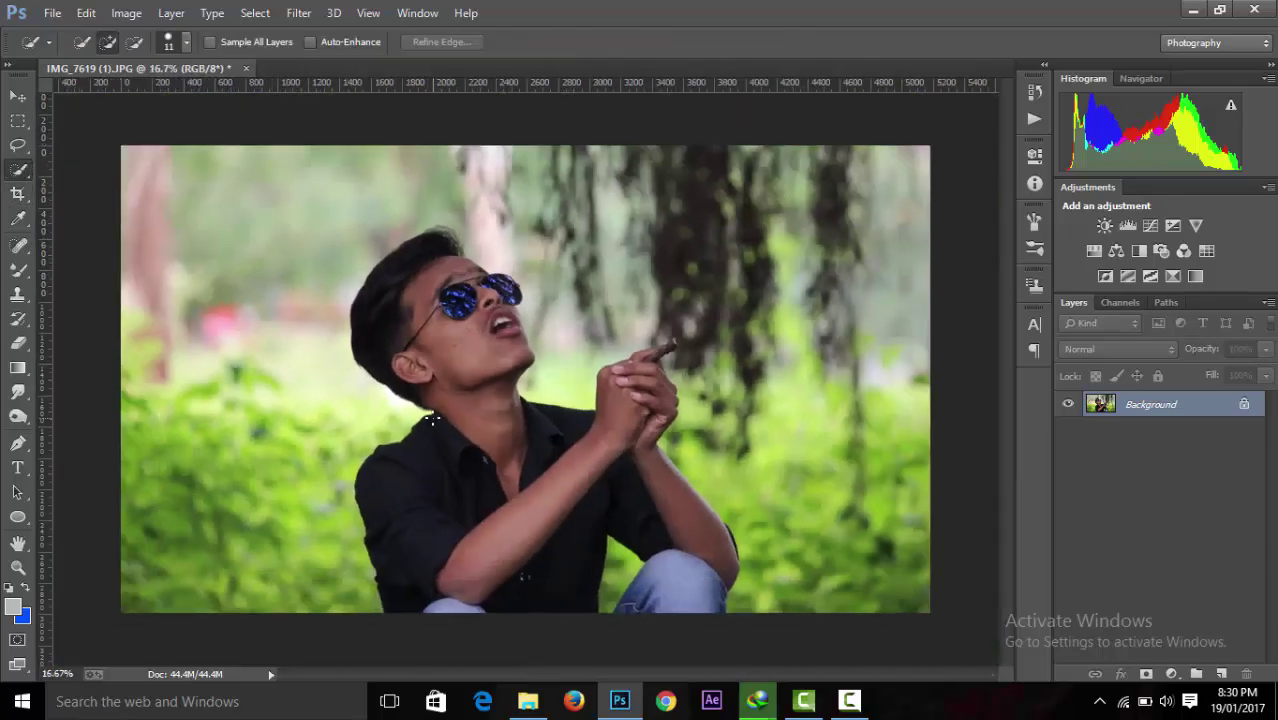
pyautogui.moveTo(466, 491); pyautogui.dragTo(466, 491)
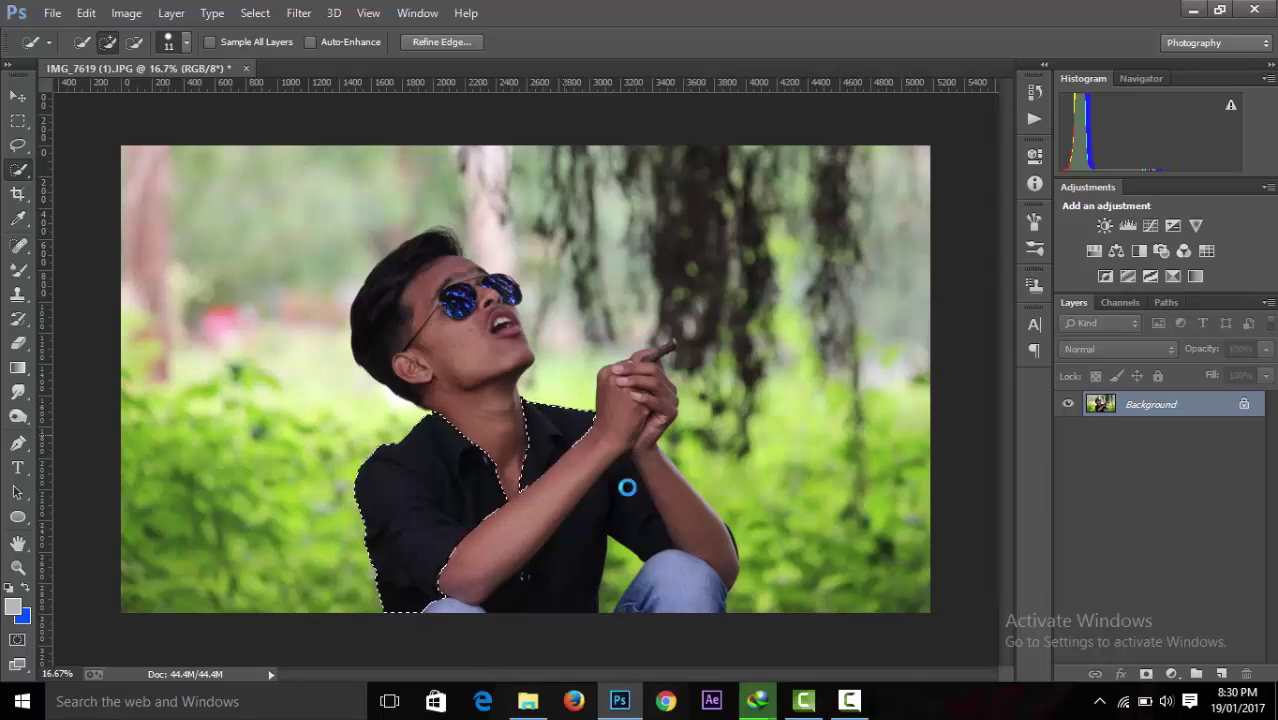
pyautogui.moveTo(588, 506); pyautogui.dragTo(560, 600)
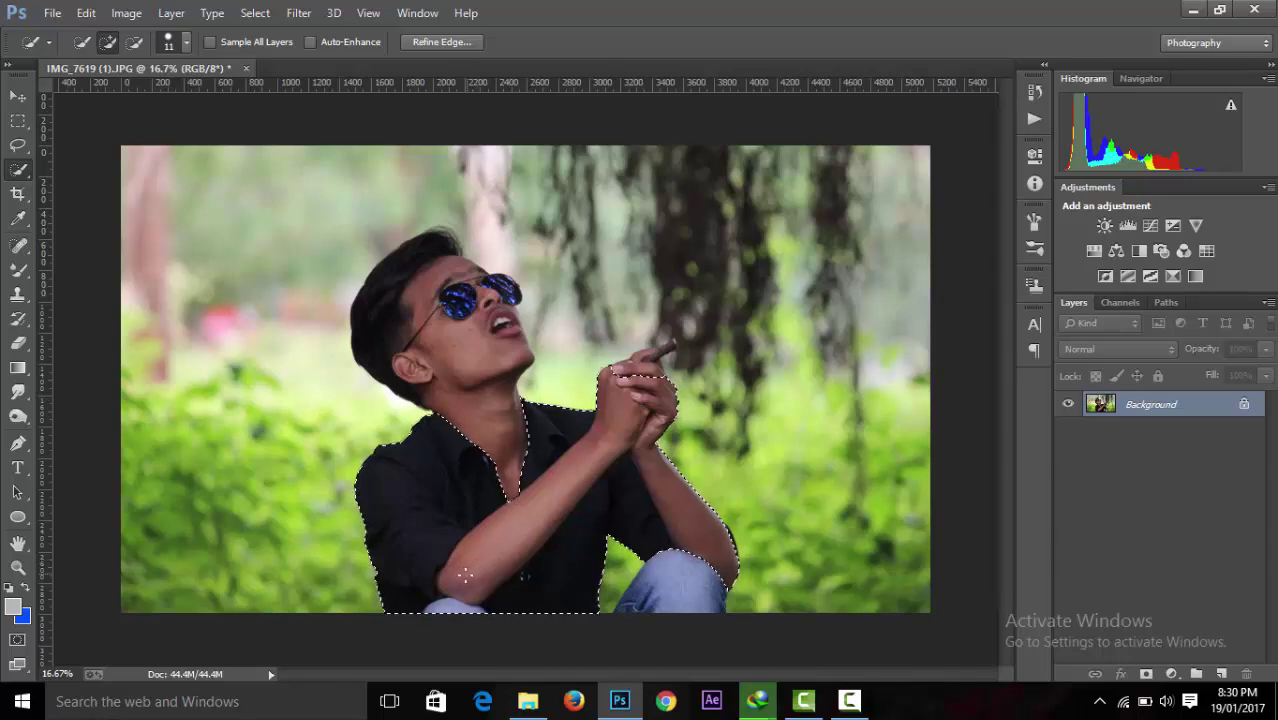
# Subtract the jeans, forearm, hands and right arm from the shirt selection.
pyautogui.press('alt')
pyautogui.keyDown('alt'); pyautogui.click(680, 569); pyautogui.keyUp('alt')
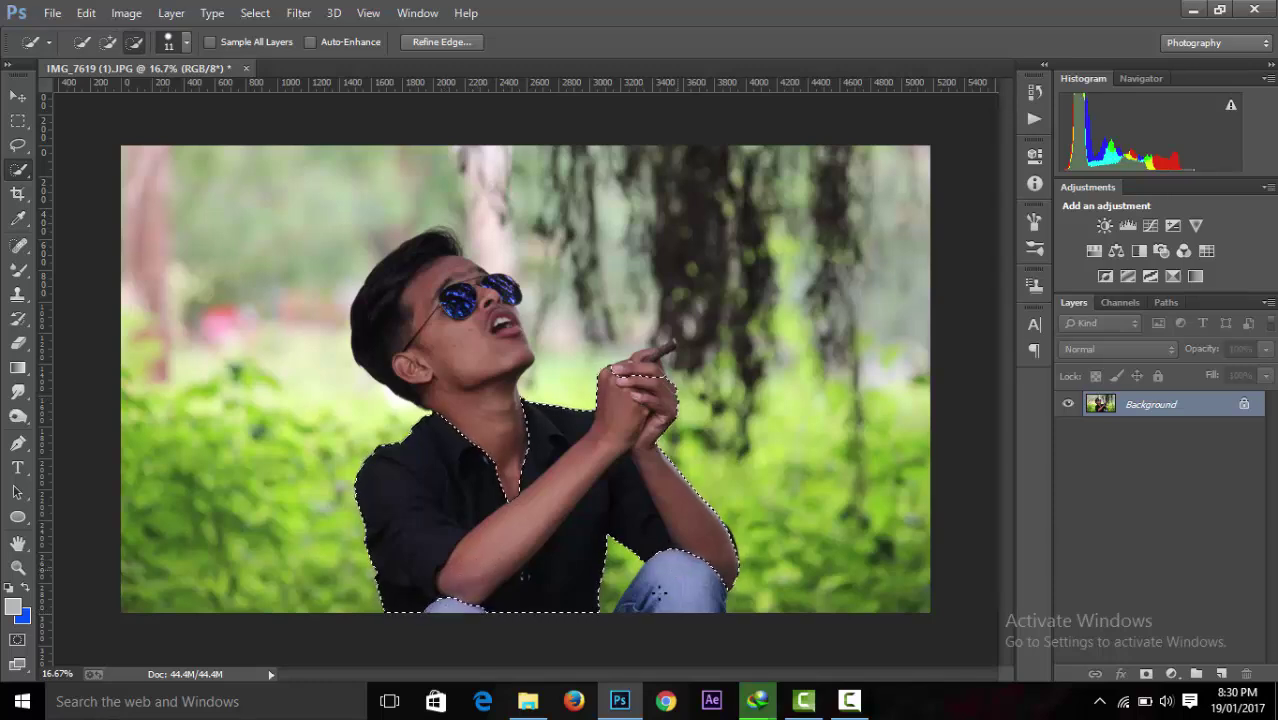
pyautogui.moveTo(463, 553); pyautogui.dragTo(630, 420)
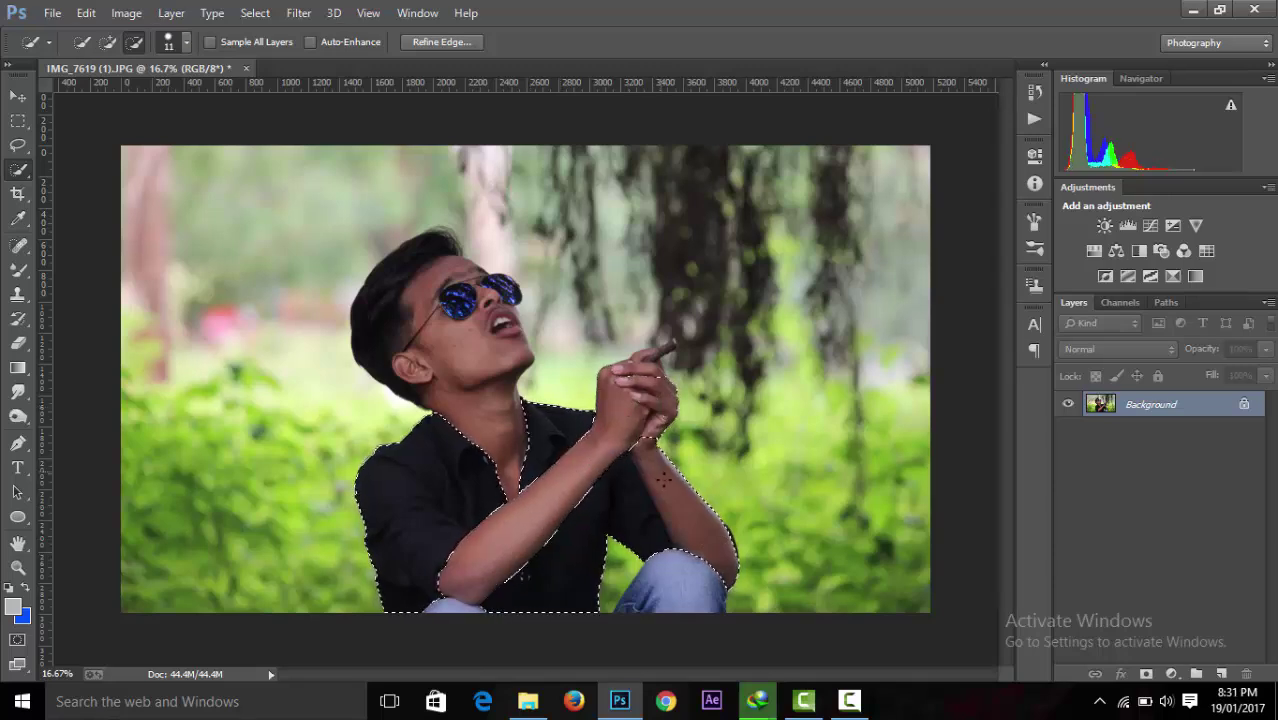
pyautogui.moveTo(638, 392); pyautogui.dragTo(702, 546)
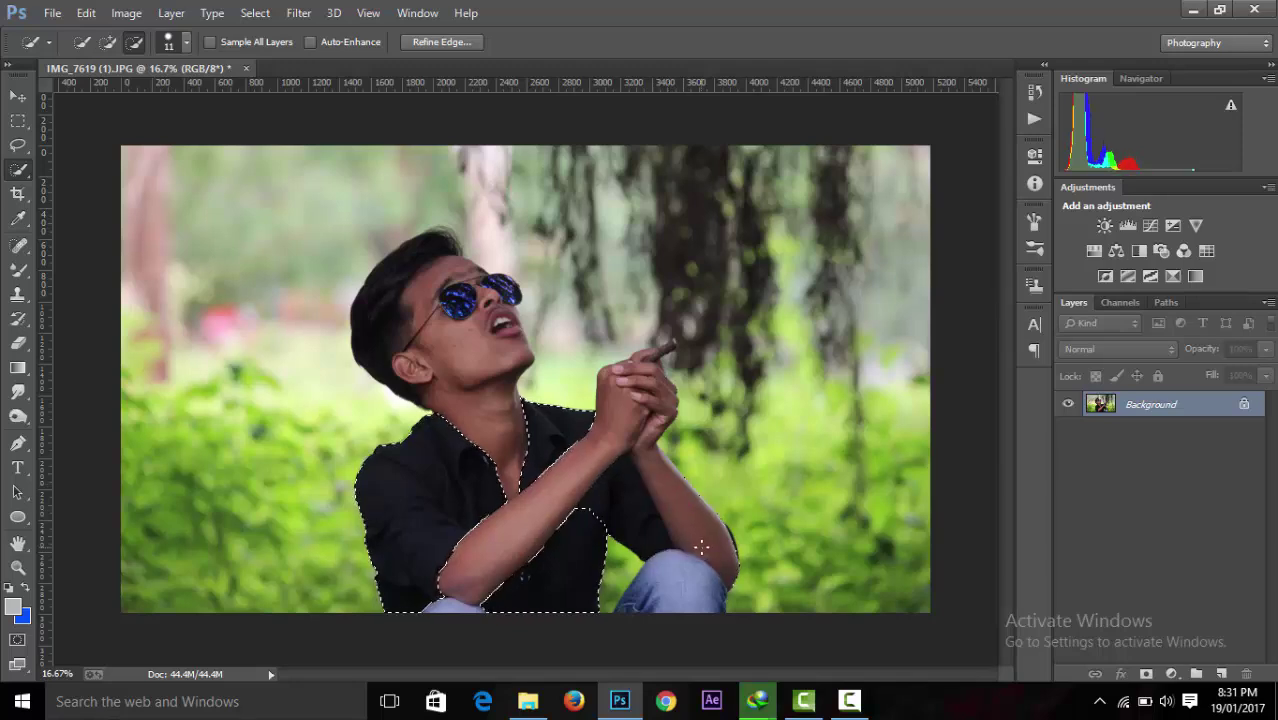
pyautogui.keyDown('alt'); pyautogui.click(723, 537); pyautogui.keyUp('alt')
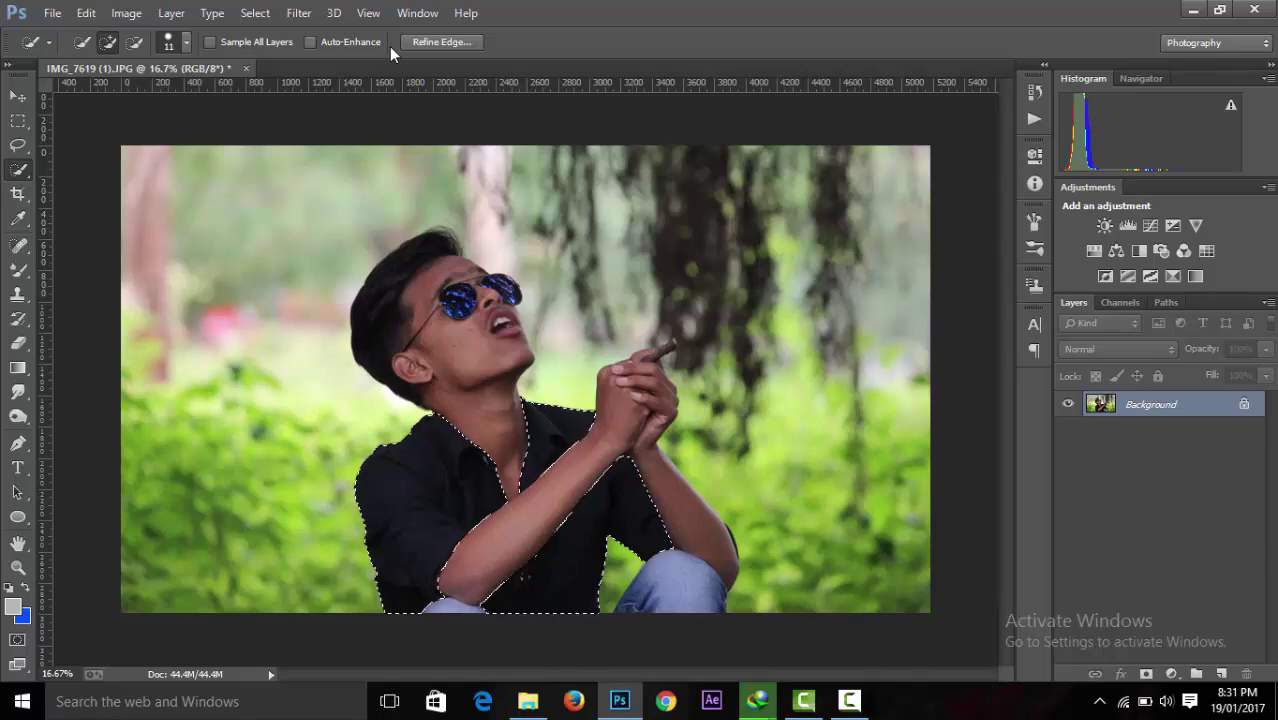
pyautogui.click(126, 13)
# In Hue/Saturation, try out different hue, saturation and lightness values on the shirt.
pyautogui.moveTo(160, 158)
pyautogui.click(415, 158)
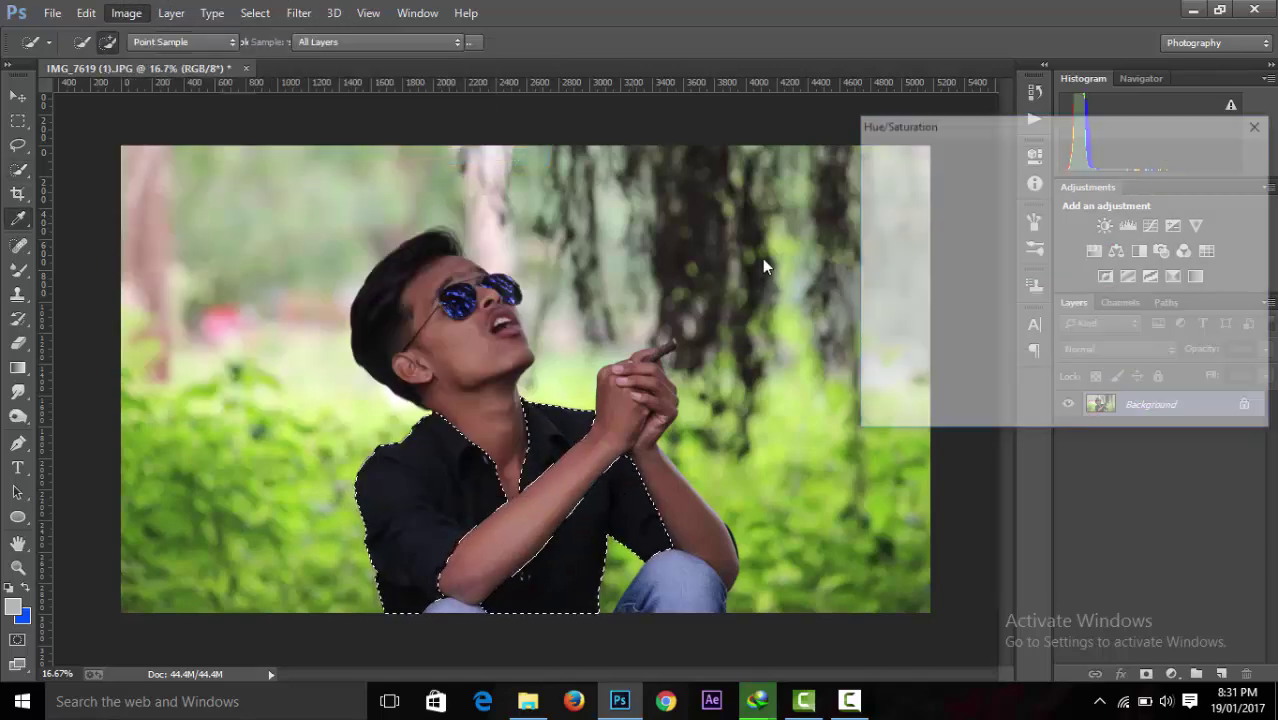
pyautogui.moveTo(1020, 248); pyautogui.dragTo(890, 267)
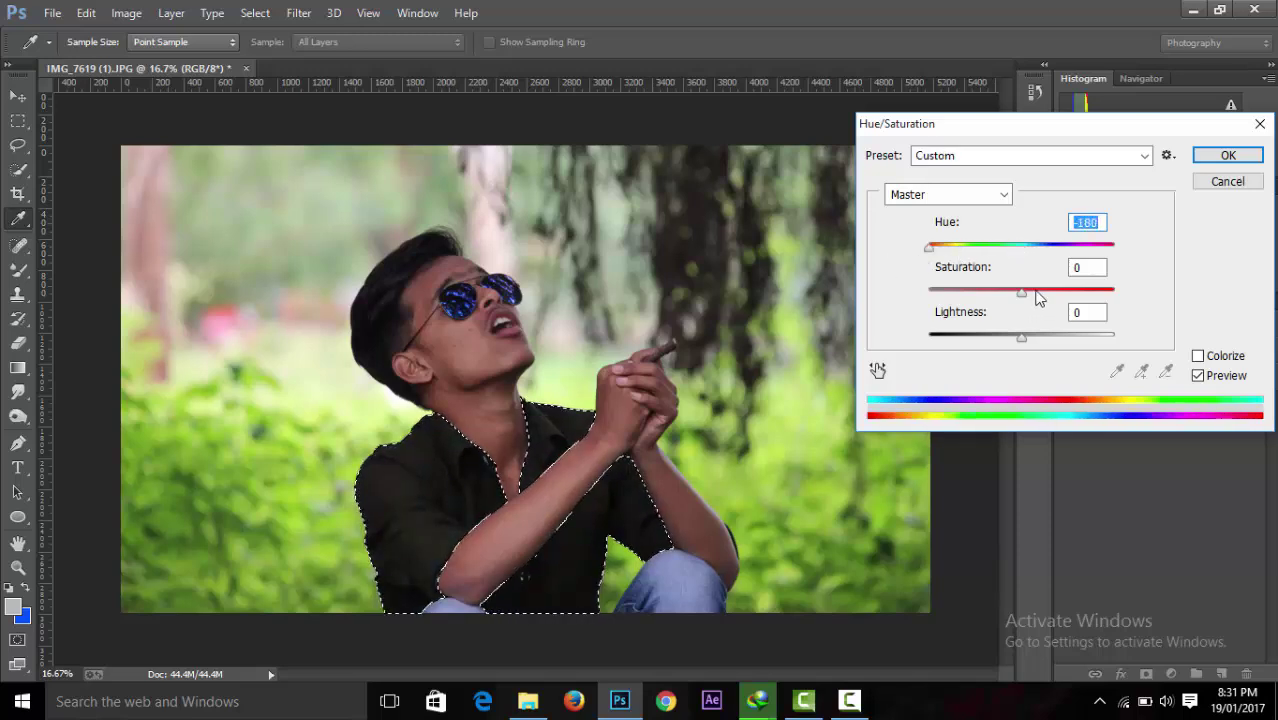
pyautogui.moveTo(1038, 298)
pyautogui.mouseDown()
pyautogui.moveTo(1110, 294)
pyautogui.moveTo(990, 345)
pyautogui.moveTo(1070, 351)
pyautogui.moveTo(1049, 350)
pyautogui.mouseUp()
pyautogui.moveTo(929, 247)
pyautogui.mouseDown()
pyautogui.moveTo(1100, 250)
pyautogui.moveTo(910, 257)
pyautogui.moveTo(1033, 247)
pyautogui.mouseUp()
pyautogui.moveTo(1046, 337)
pyautogui.mouseDown()
pyautogui.moveTo(968, 335)
pyautogui.moveTo(996, 330)
pyautogui.mouseUp()
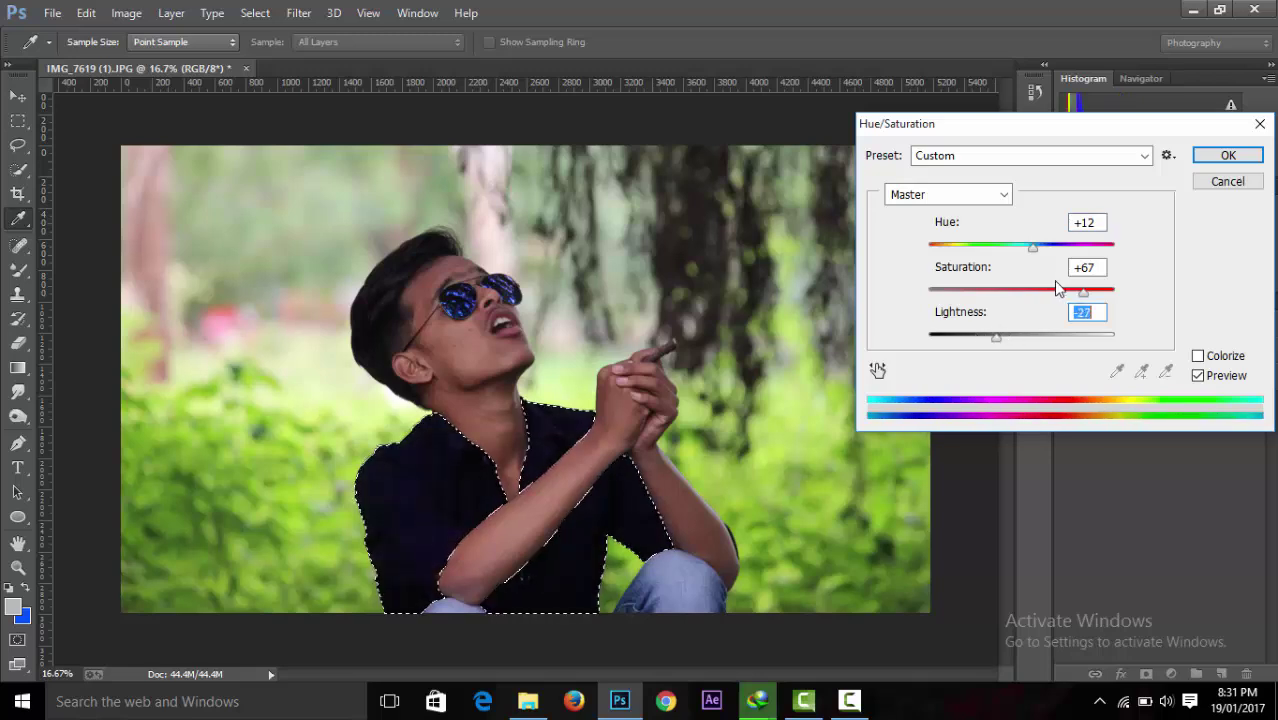
pyautogui.moveTo(1033, 247)
pyautogui.mouseDown()
pyautogui.moveTo(1090, 247)
pyautogui.moveTo(944, 248)
pyautogui.moveTo(993, 257)
pyautogui.moveTo(967, 258)
pyautogui.mouseUp()
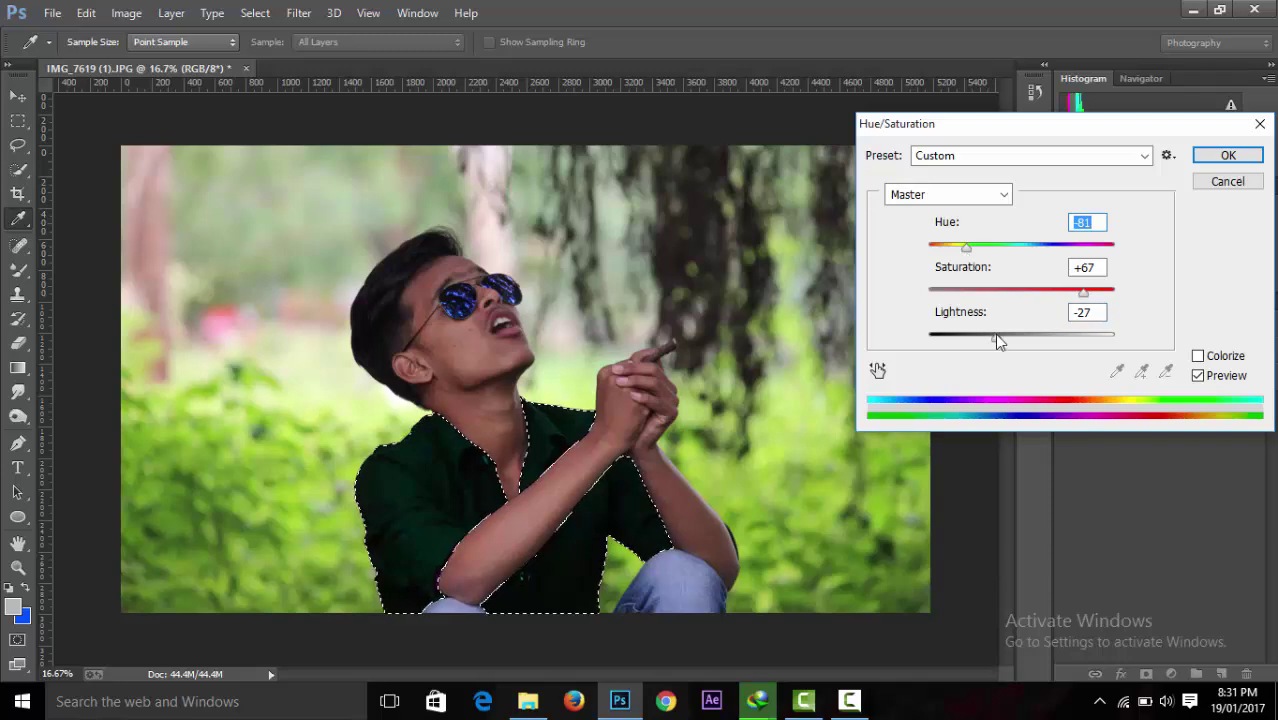
pyautogui.moveTo(995, 336)
pyautogui.mouseDown()
pyautogui.moveTo(969, 336)
pyautogui.moveTo(1010, 336)
pyautogui.mouseUp()
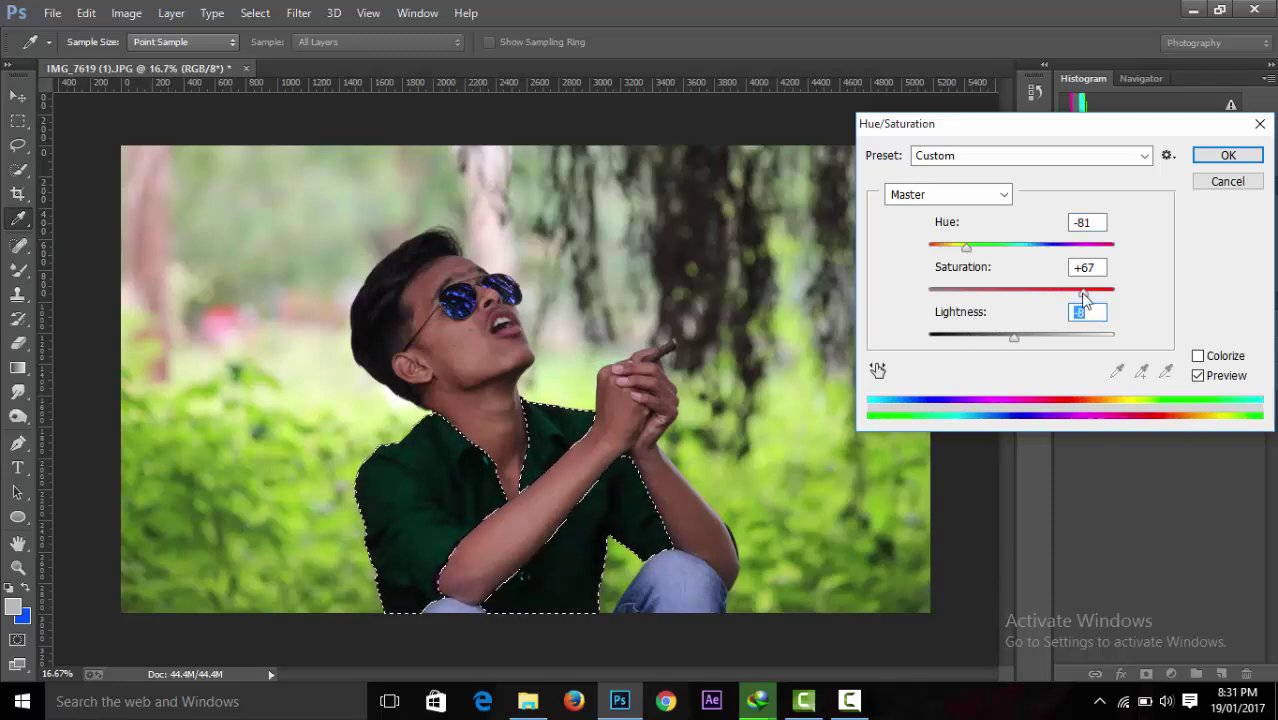
pyautogui.moveTo(1084, 293); pyautogui.dragTo(1142, 290)
pyautogui.moveTo(1014, 336); pyautogui.dragTo(993, 340)
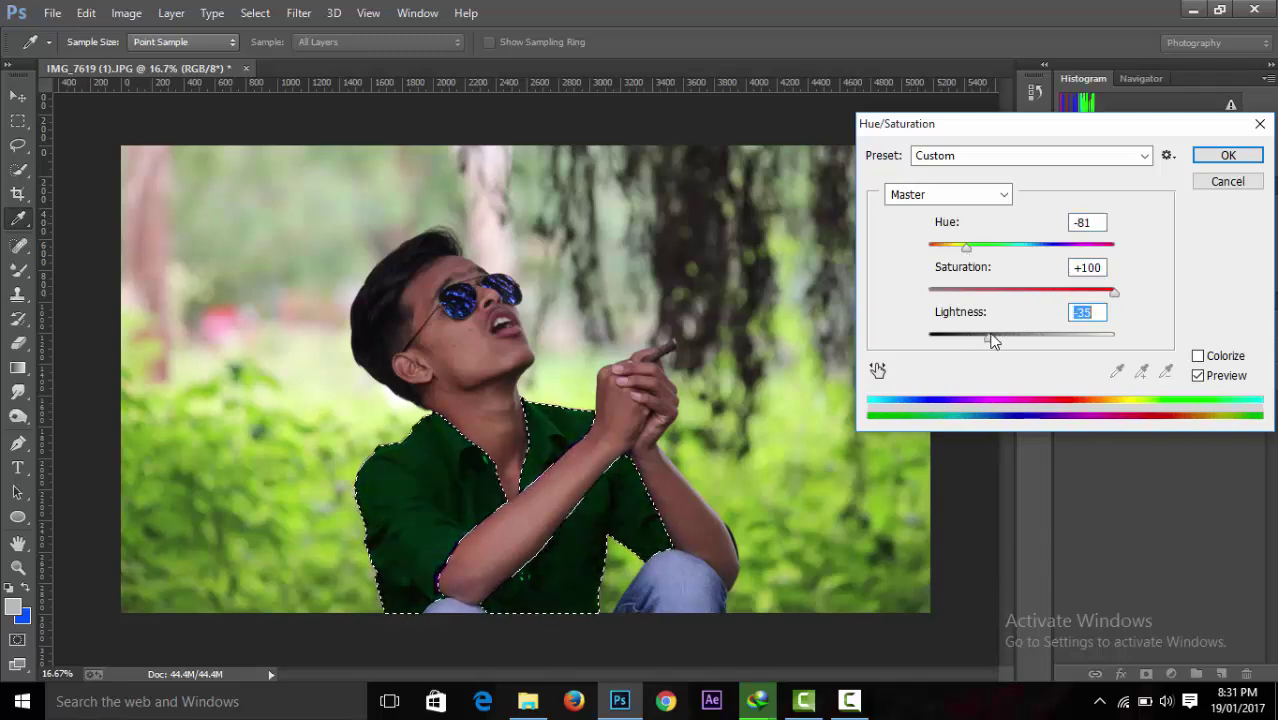
# Colorize the shirt deep red at Hue 355, Saturation 82, Lightness -18.
pyautogui.click(1199, 357)
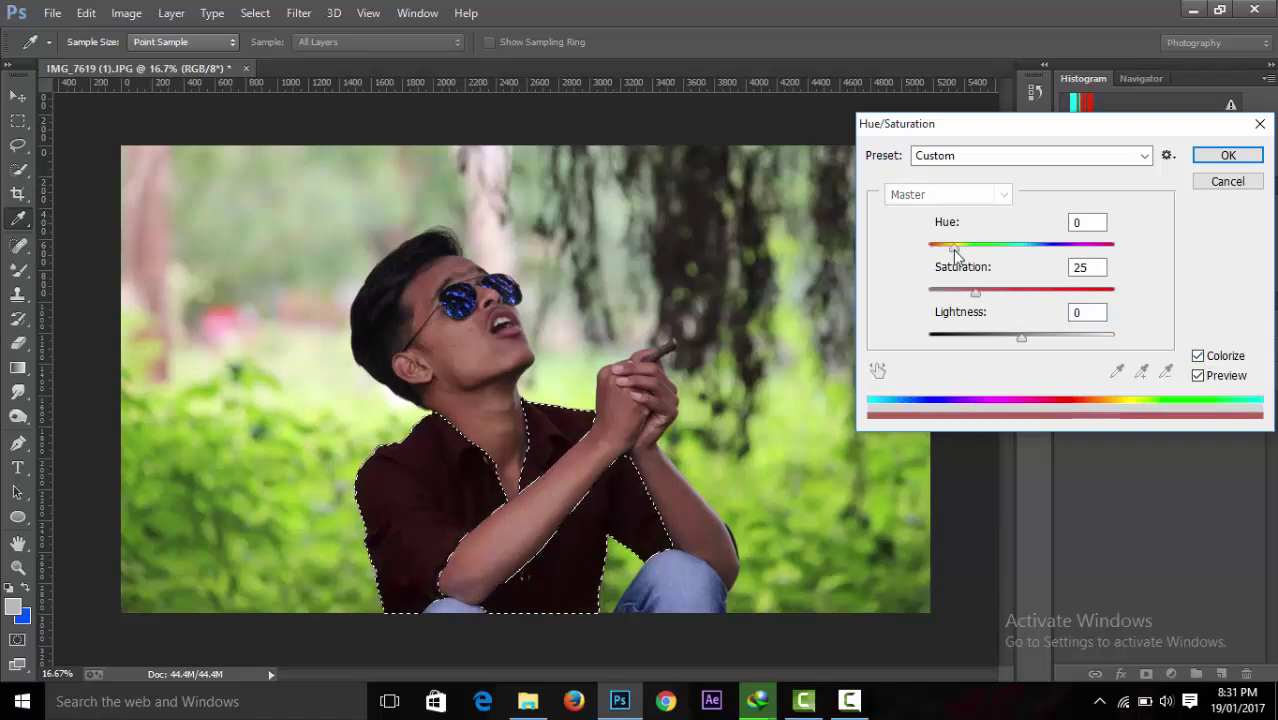
pyautogui.moveTo(954, 251); pyautogui.dragTo(1070, 251)
pyautogui.moveTo(975, 292); pyautogui.dragTo(1104, 293)
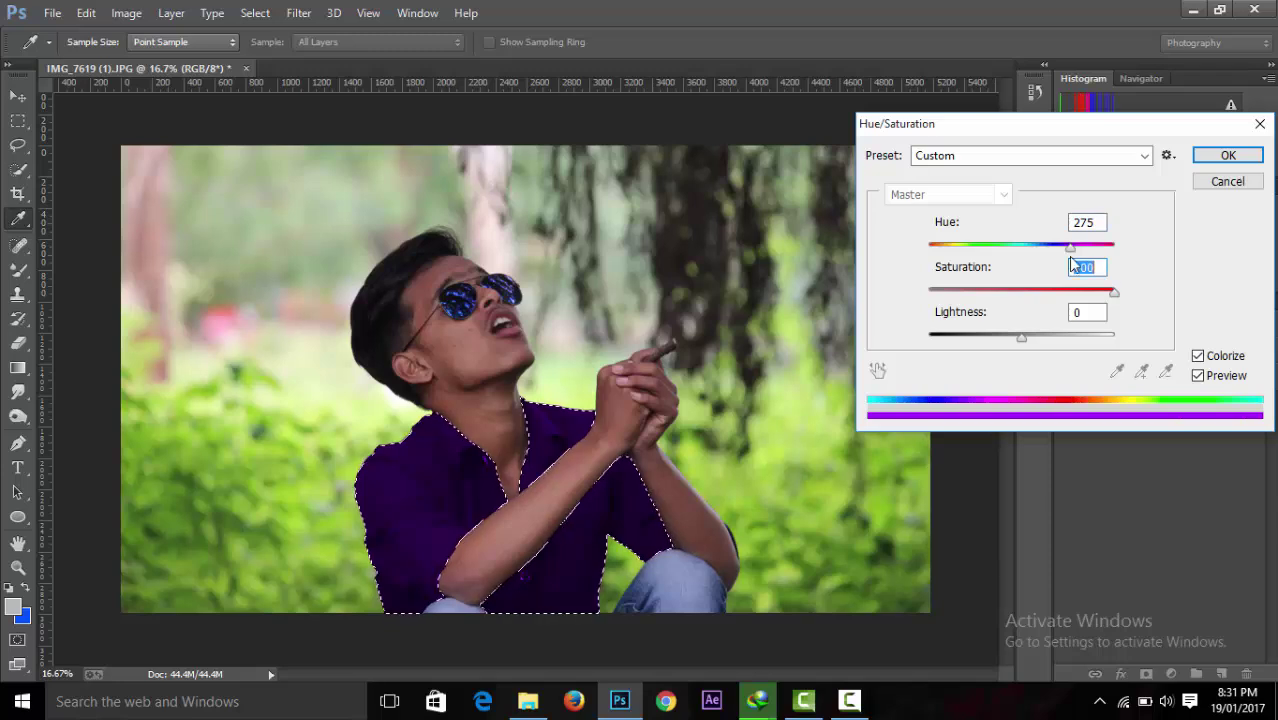
pyautogui.moveTo(1074, 256)
pyautogui.mouseDown()
pyautogui.moveTo(1027, 262)
pyautogui.moveTo(1113, 265)
pyautogui.mouseUp()
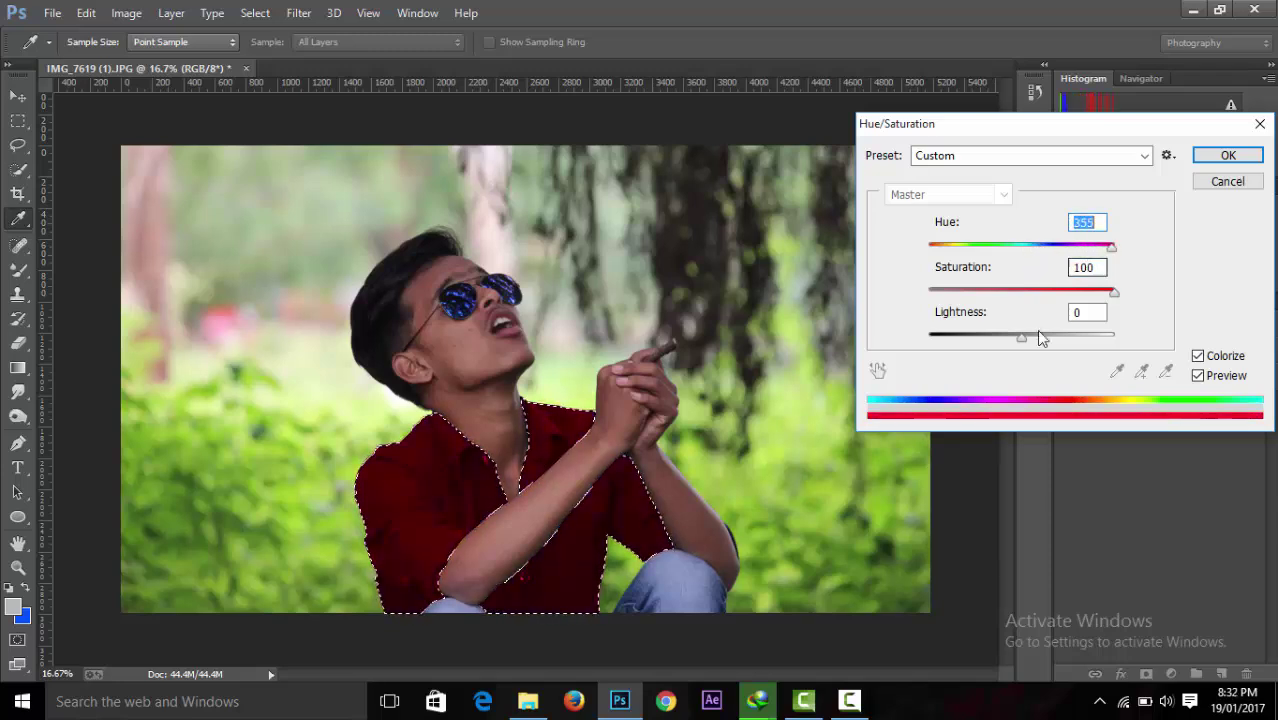
pyautogui.moveTo(1021, 337); pyautogui.dragTo(1007, 343)
pyautogui.moveTo(1114, 291); pyautogui.dragTo(1082, 298)
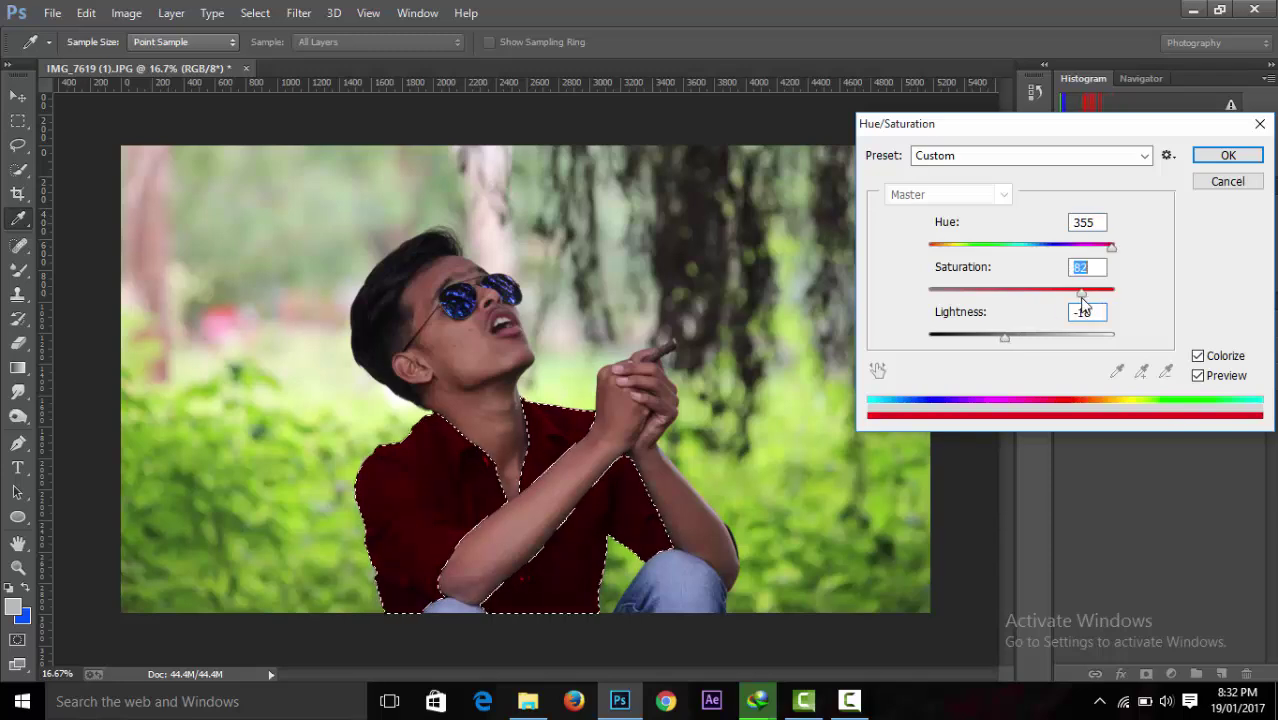
# Commit the dark red tint, clear the selection and try the Eraser at the zoomed-in elbow.
pyautogui.click(1227, 155)
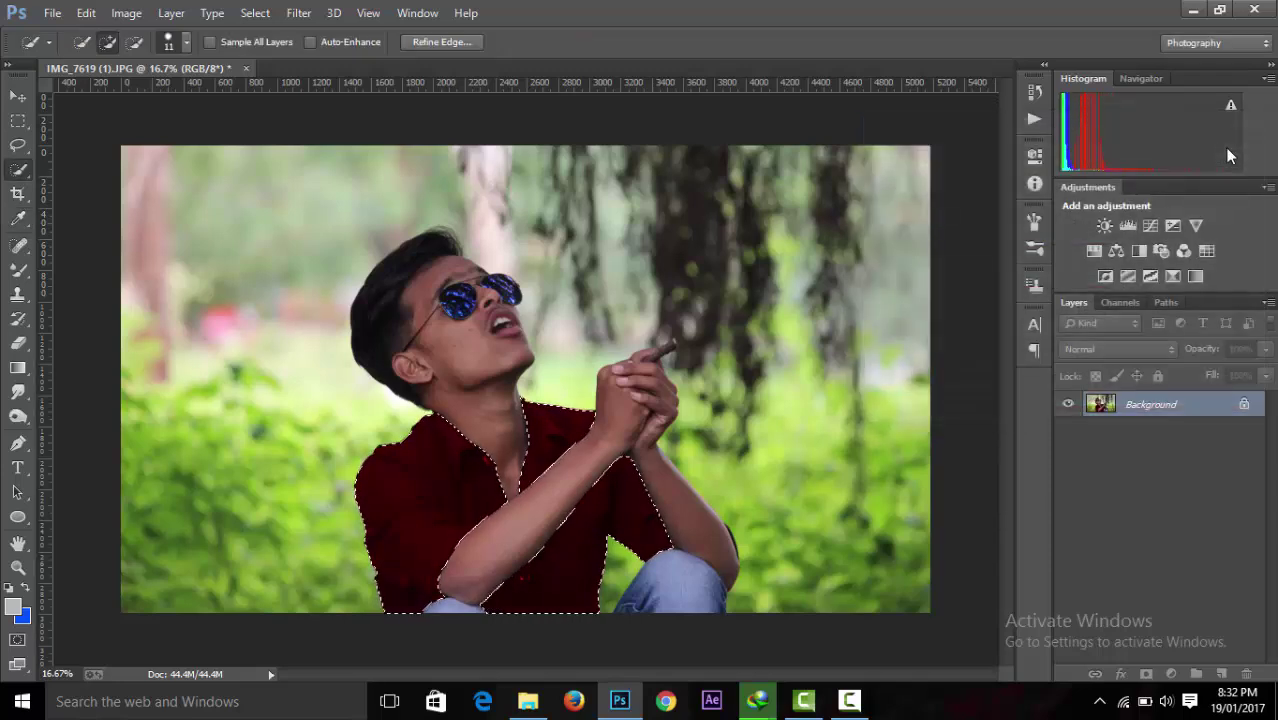
pyautogui.hotkey('ctrl', 'd')
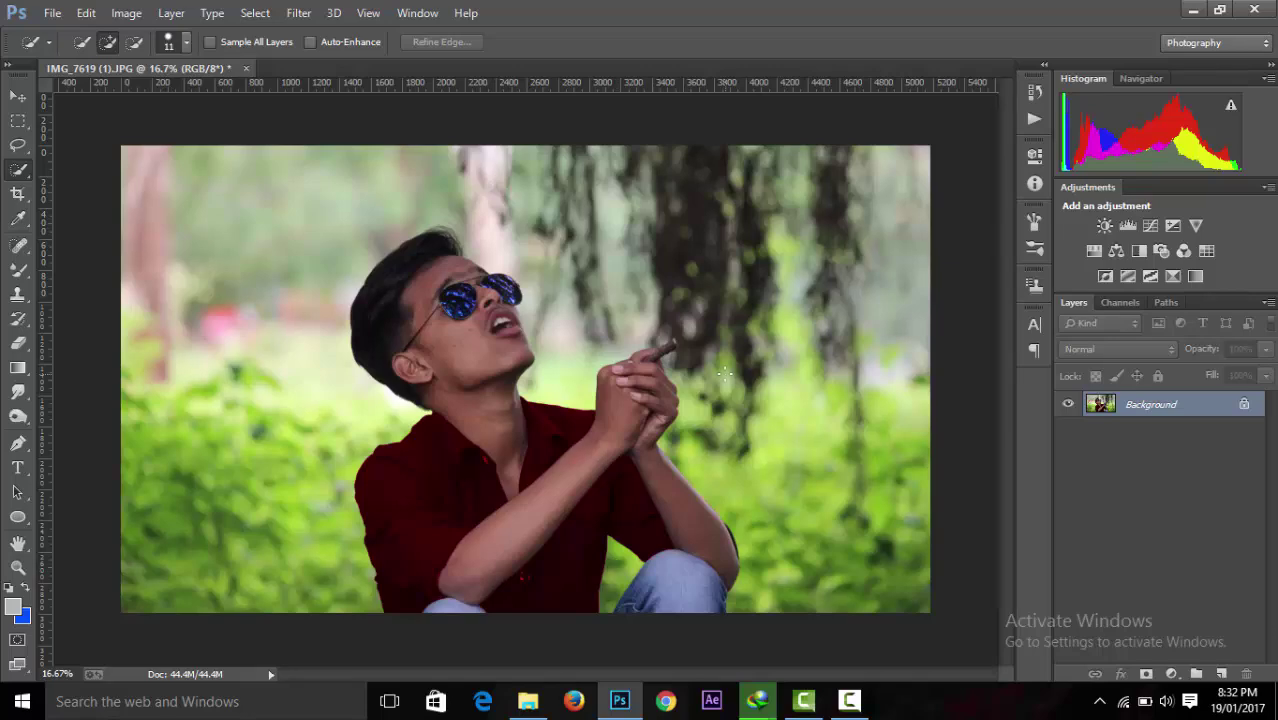
pyautogui.hotkey('ctrl', '+')
pyautogui.hotkey('ctrl', '+')
pyautogui.moveTo(1002, 367); pyautogui.dragTo(994, 475)
pyautogui.click(18, 343)
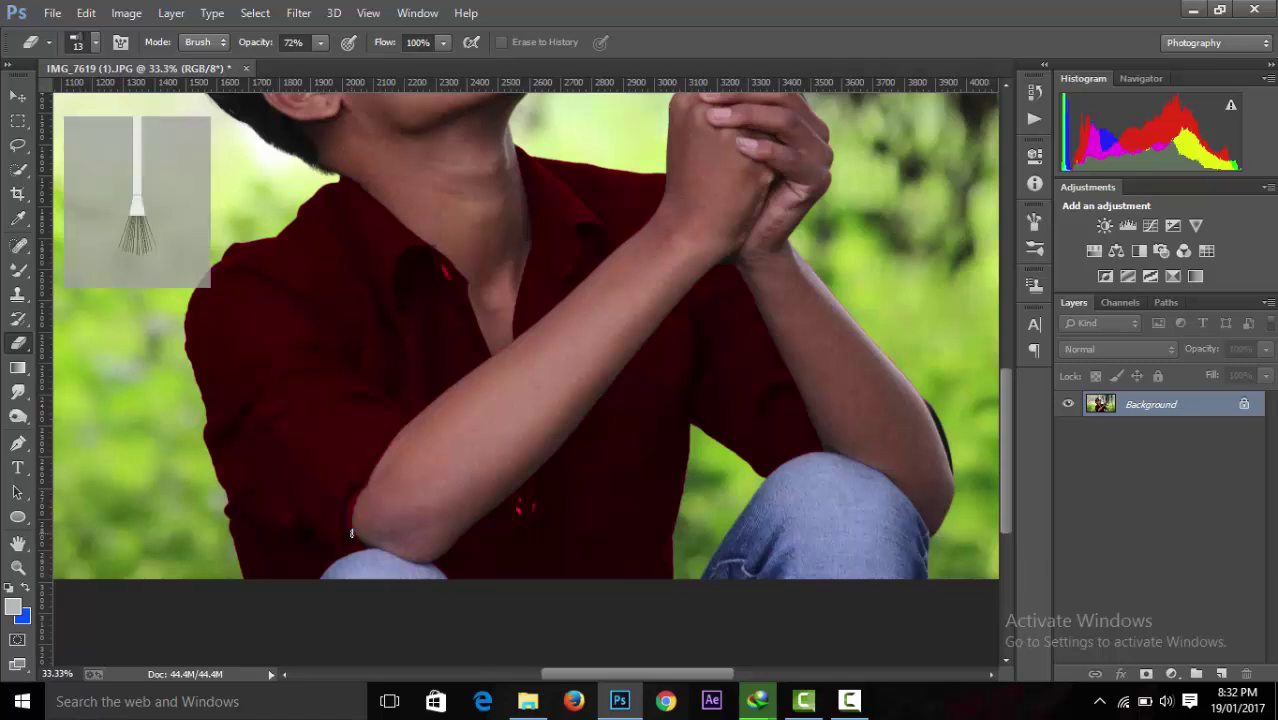
pyautogui.press('q')
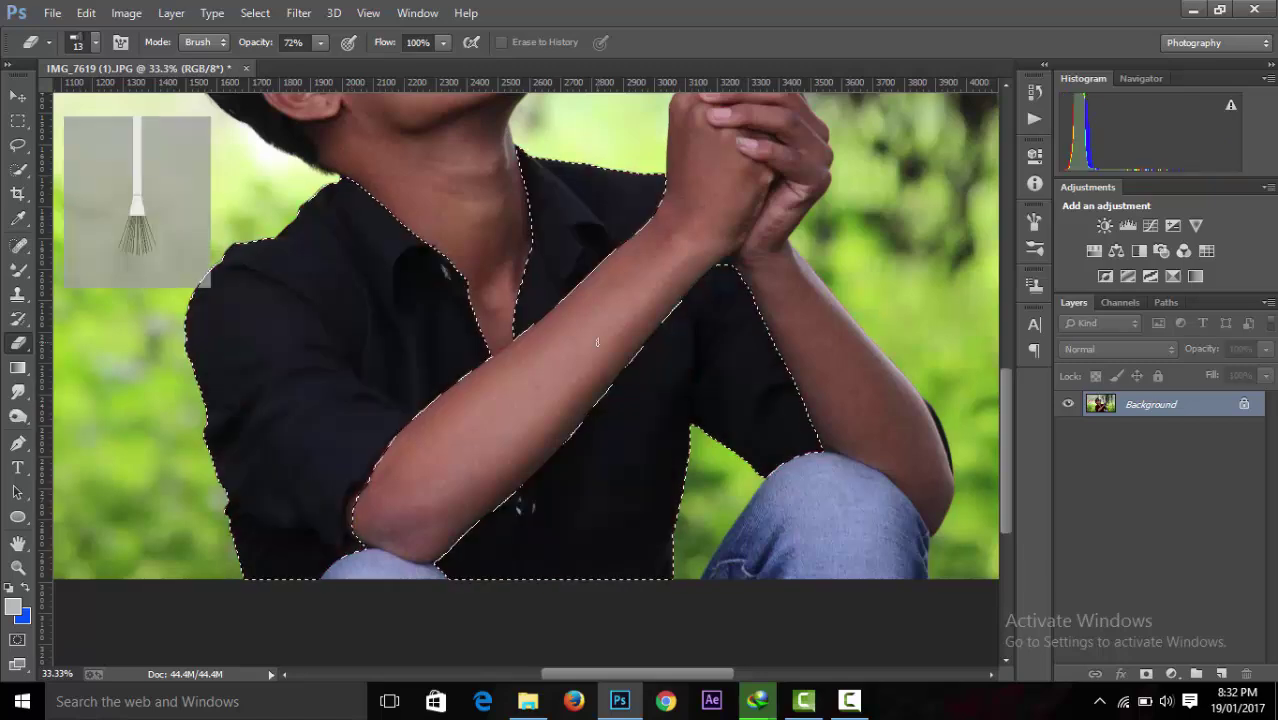
# Step back and forward through history to restore the shirt selection and dark red tint.
pyautogui.click(88, 13)
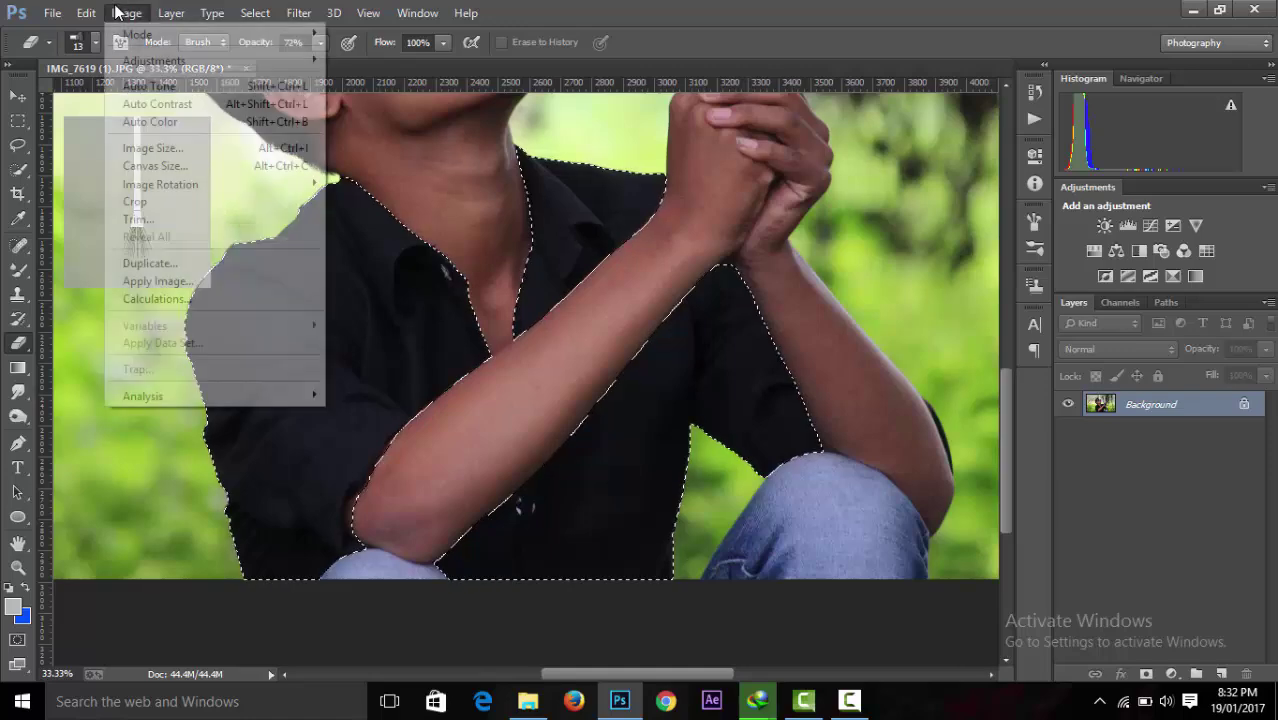
pyautogui.click(120, 47)
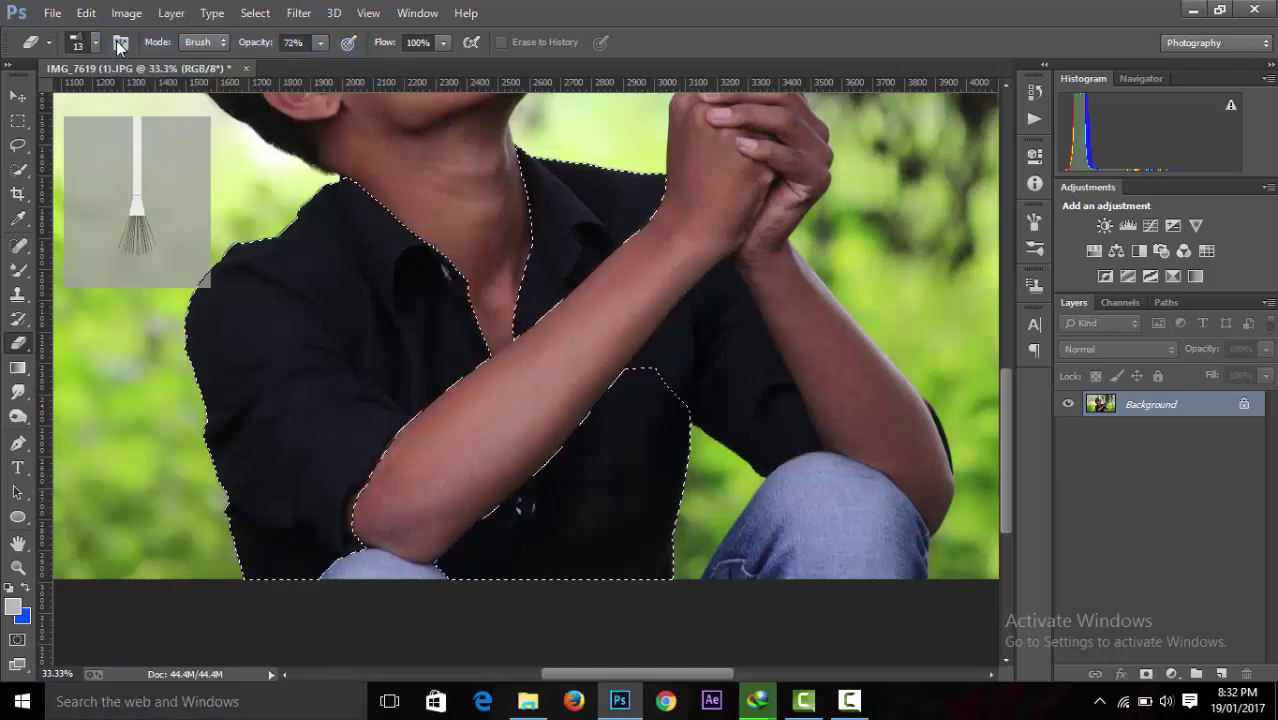
pyautogui.click(86, 13)
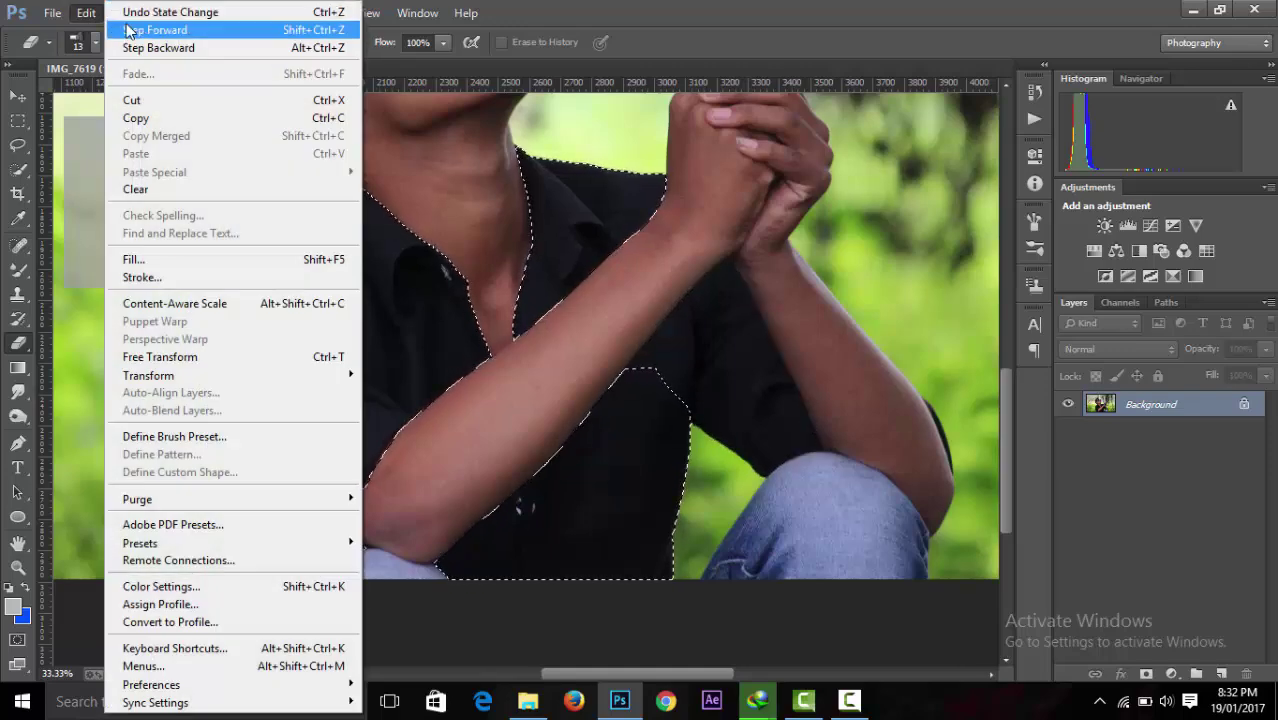
pyautogui.click(127, 31)
pyautogui.click(86, 13)
pyautogui.click(120, 30)
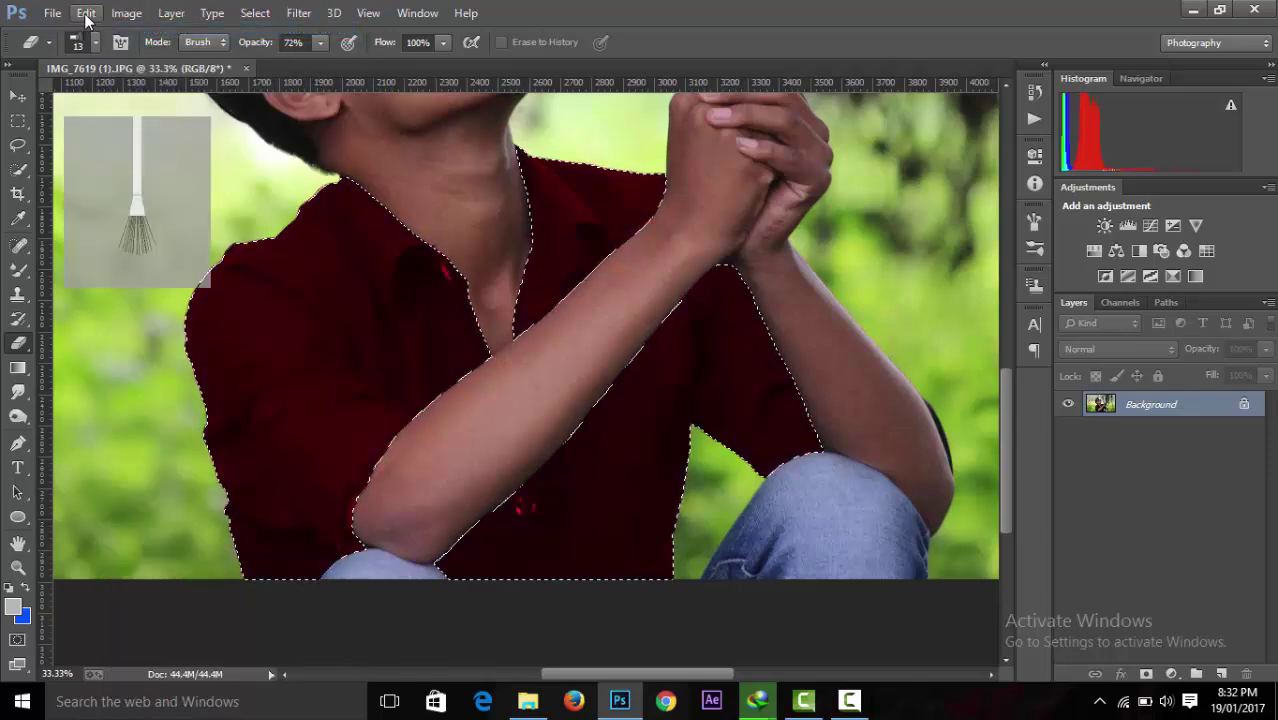
# Enlarge the brush to 101 px and touch up the shirt edge at the elbow.
pyautogui.click(95, 43)
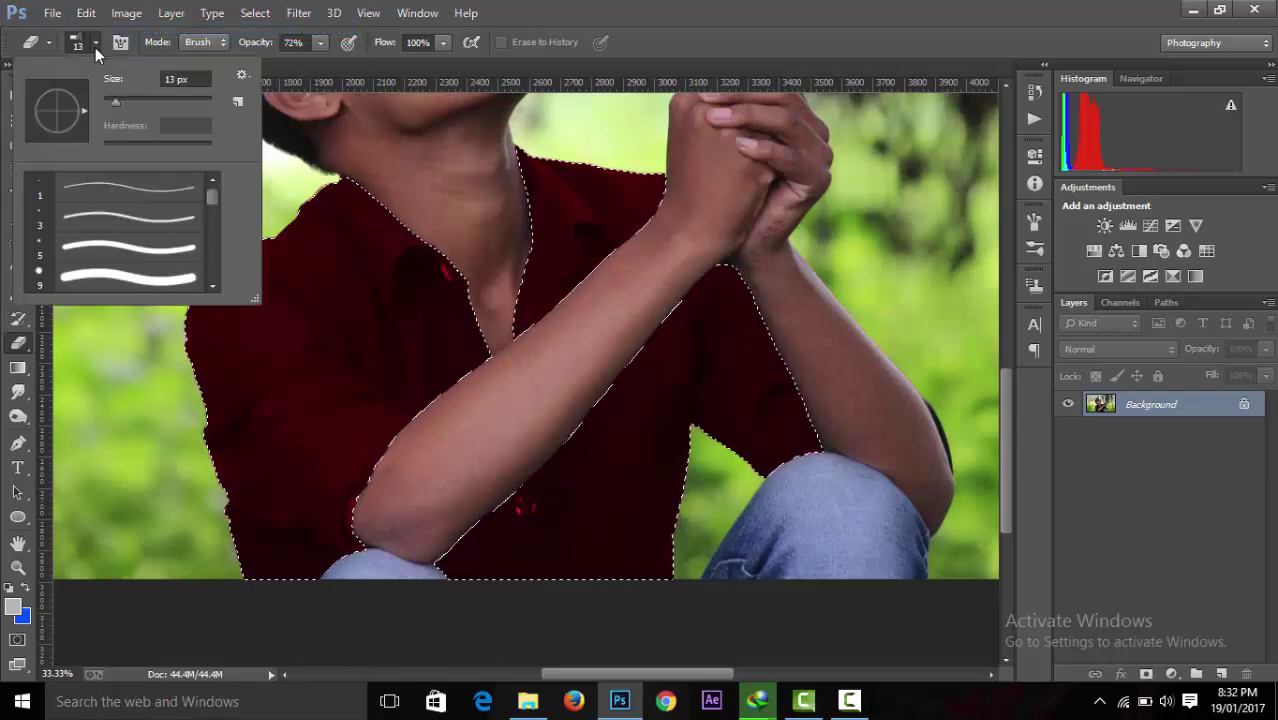
pyautogui.click(120, 42)
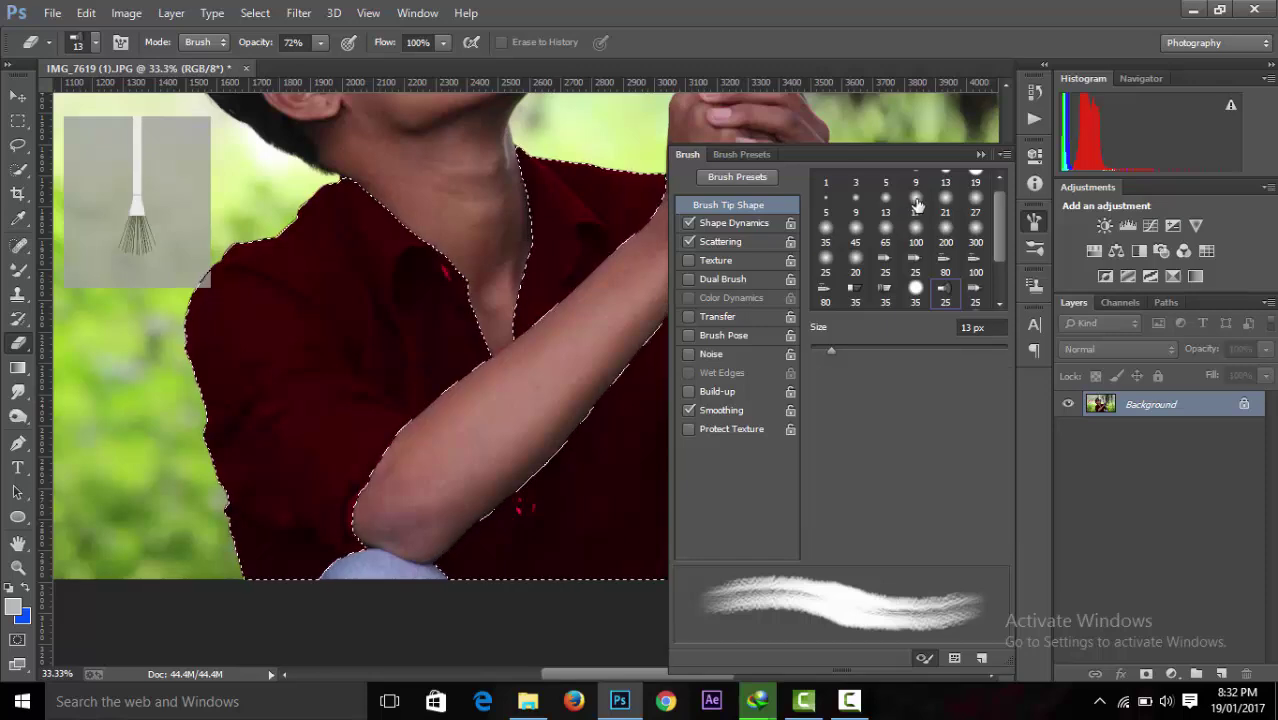
pyautogui.click(981, 154)
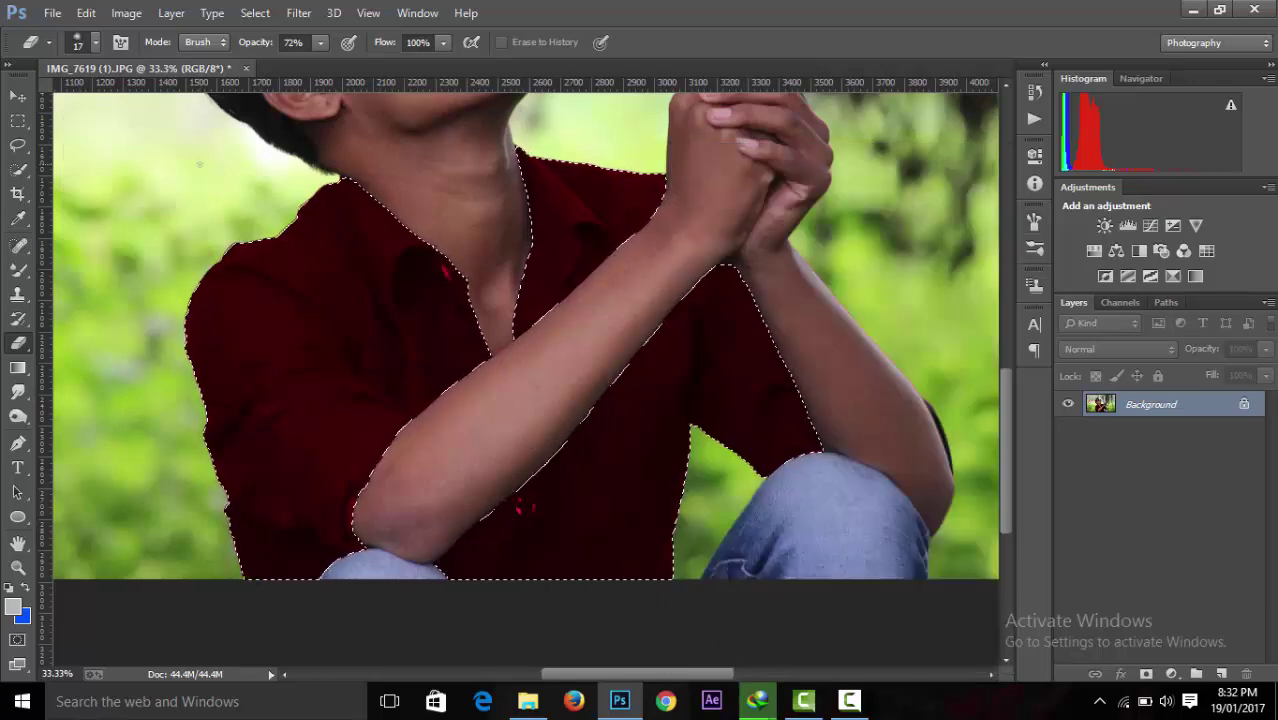
pyautogui.click(95, 43)
pyautogui.click(157, 101)
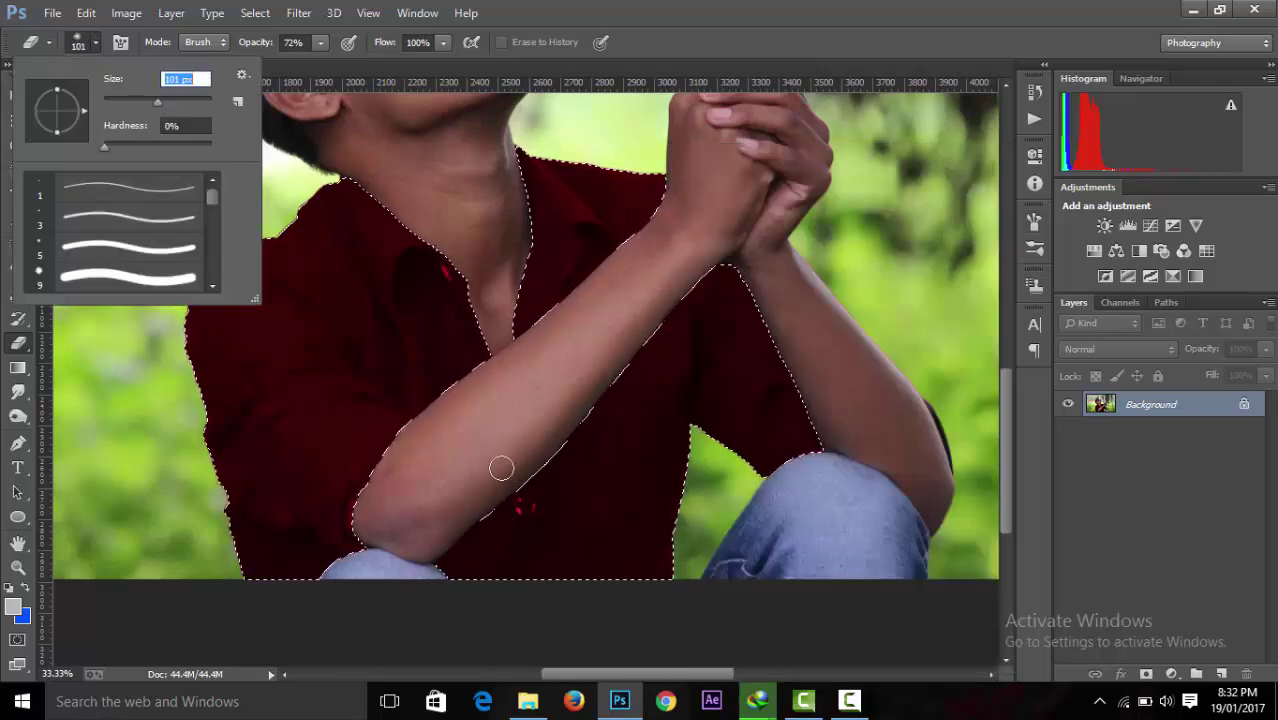
pyautogui.moveTo(361, 501); pyautogui.dragTo(361, 534)
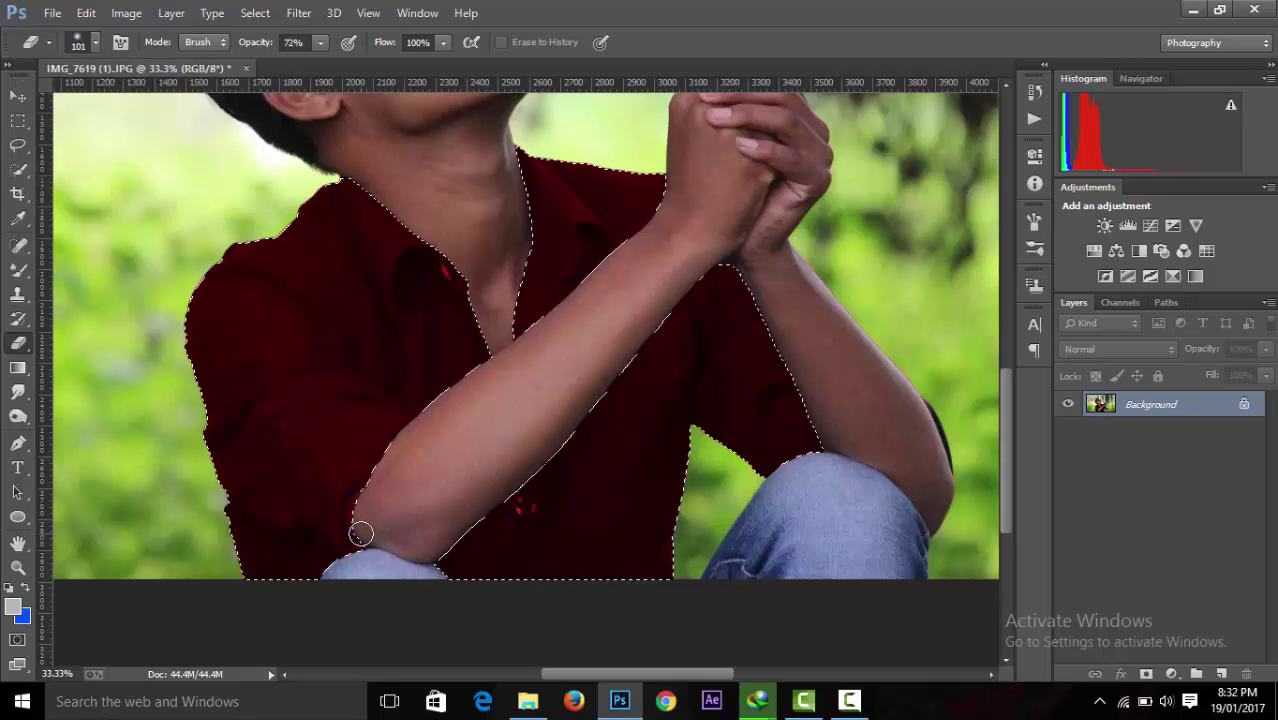
# Try blending the shirt edge below the elbow with another painting tool, then undo it.
pyautogui.click(18, 318)
pyautogui.click(377, 496)
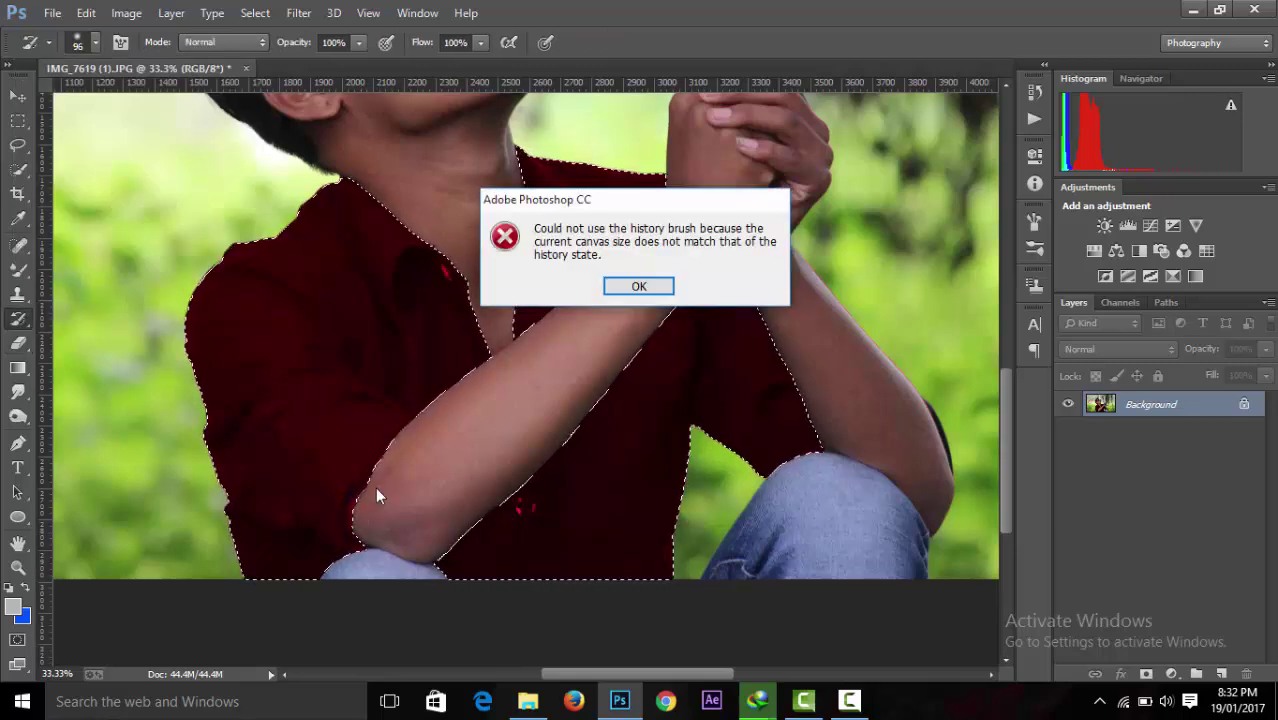
pyautogui.click(638, 286)
pyautogui.click(18, 270)
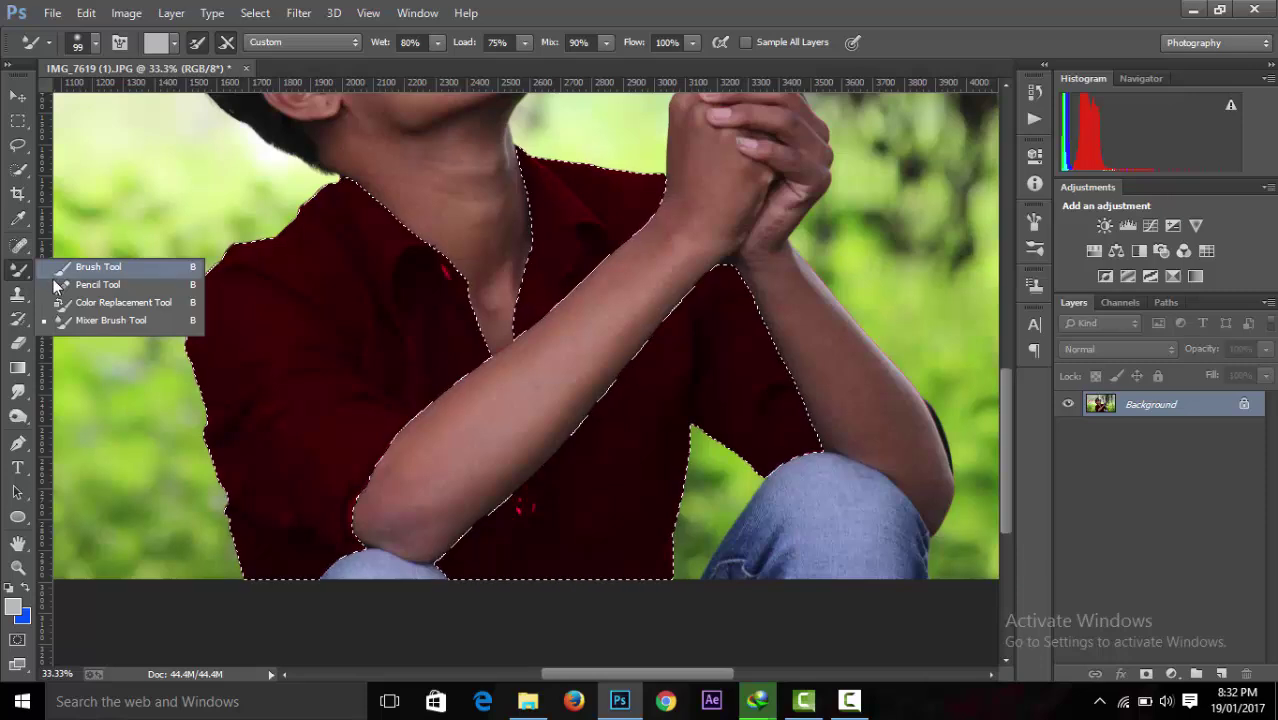
pyautogui.click(368, 502)
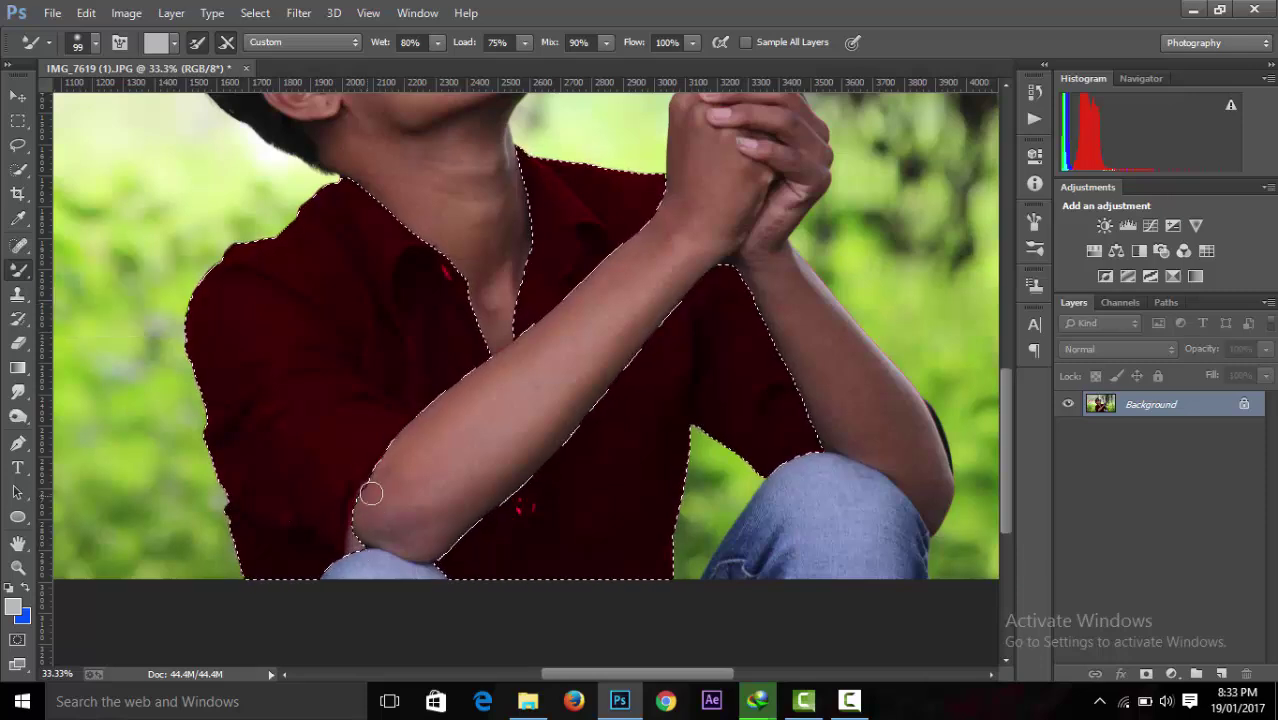
pyautogui.moveTo(371, 493); pyautogui.dragTo(368, 499)
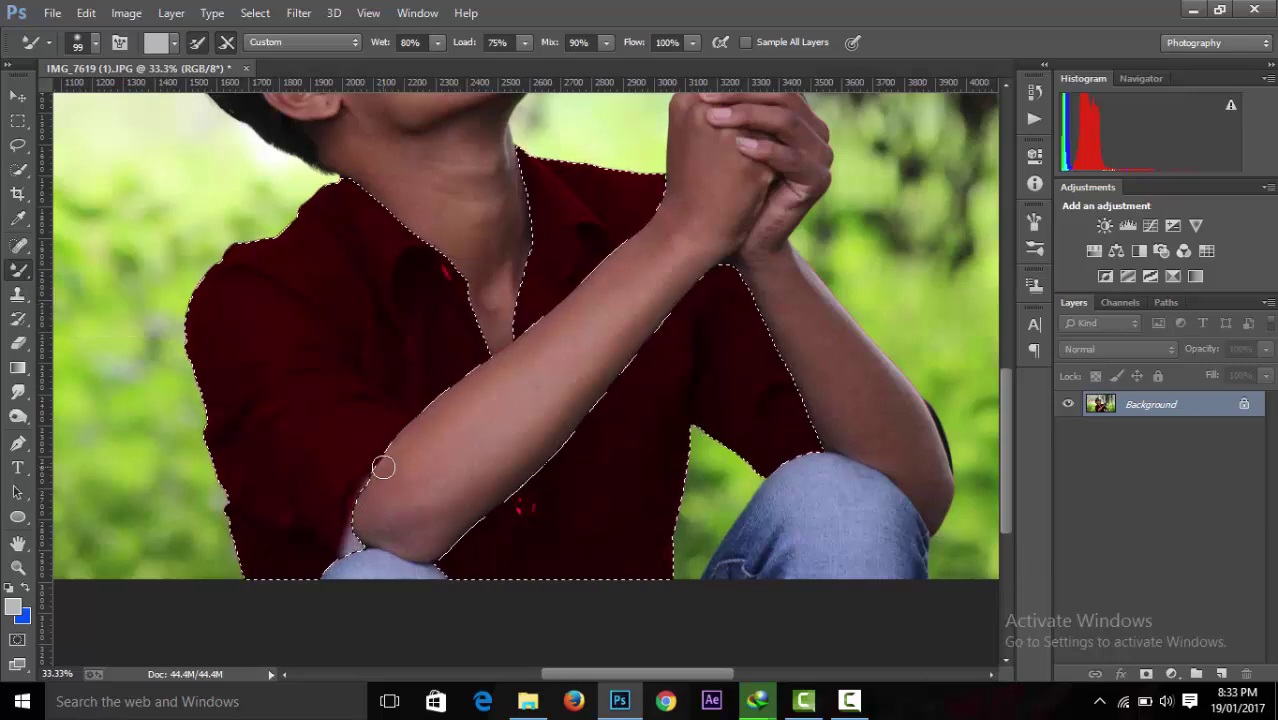
pyautogui.hotkey('ctrl', 'z')
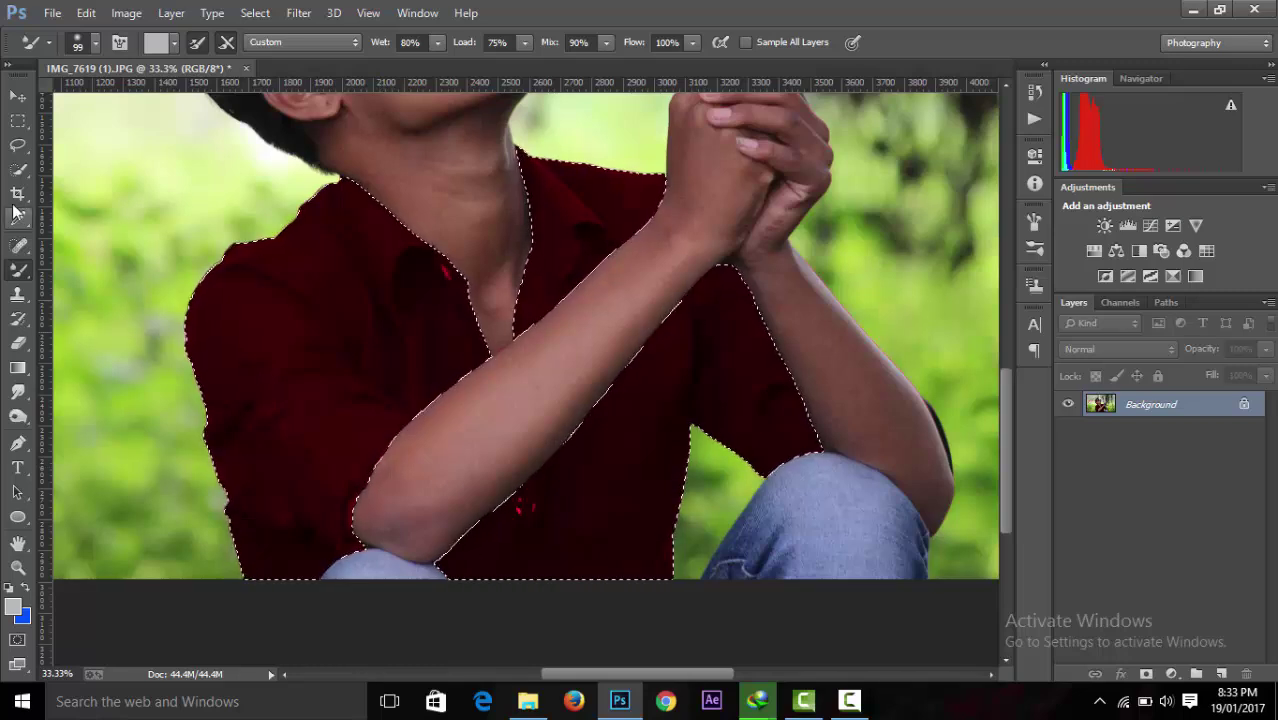
# Clear the shirt selection and zoom back out to the whole photo.
pyautogui.click(17, 169)
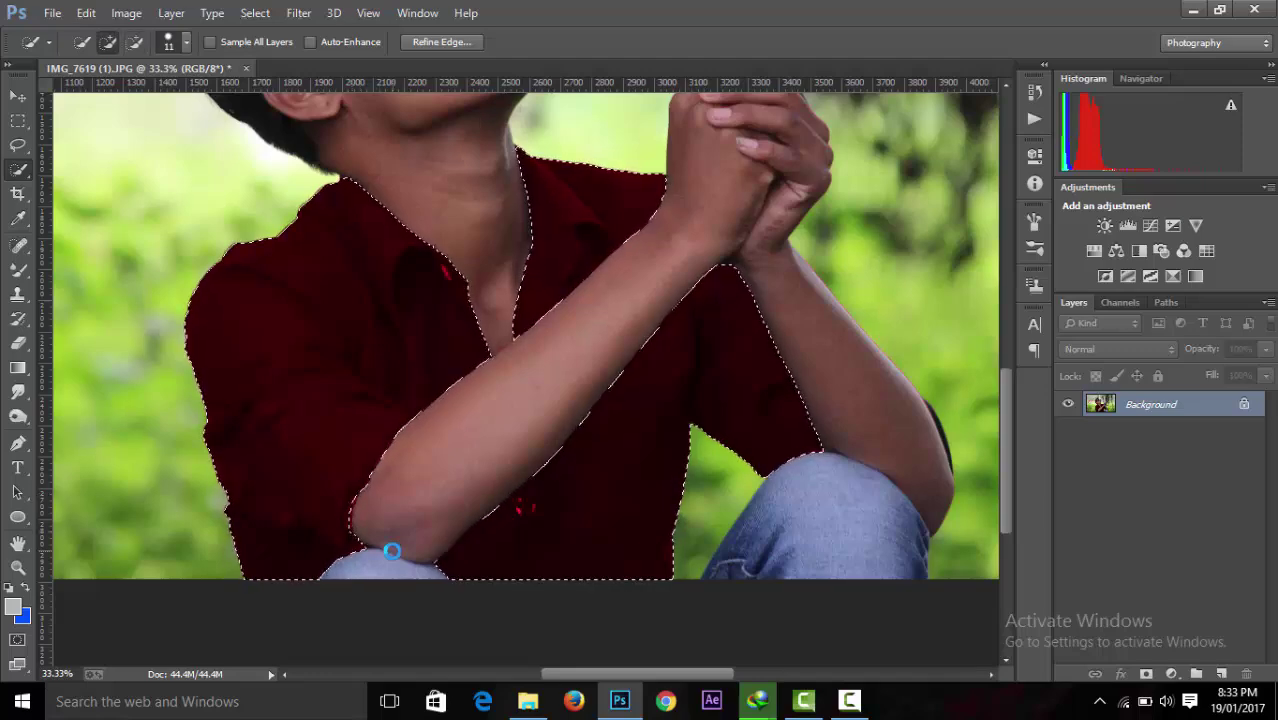
pyautogui.hotkey('ctrl', 'd')
pyautogui.hotkey('ctrl', '-')
pyautogui.hotkey('ctrl', '-')
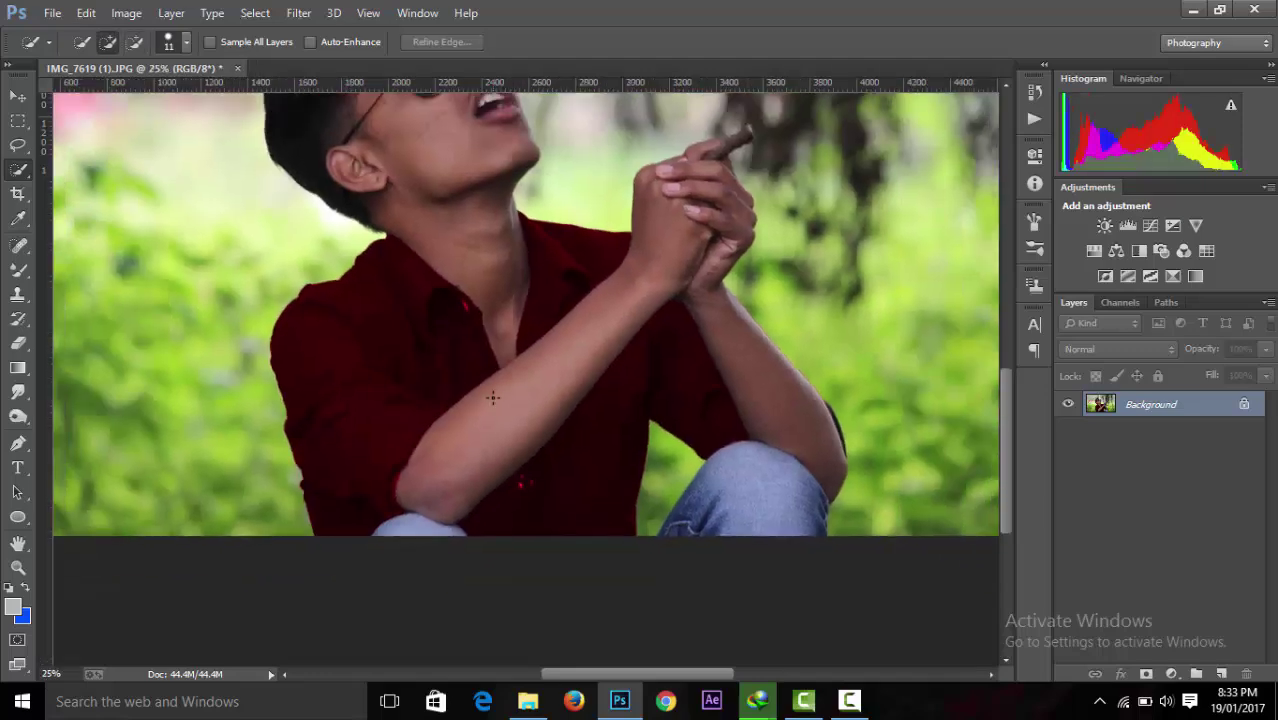
pyautogui.hotkey('ctrl', '-')
pyautogui.hotkey('ctrl', '-')
pyautogui.hotkey('ctrl', '+')
# Launch Color Efex Pro 4, apply Dark Contrasts at -45% brightness and contrast, and add a second filter.
pyautogui.click(301, 12)
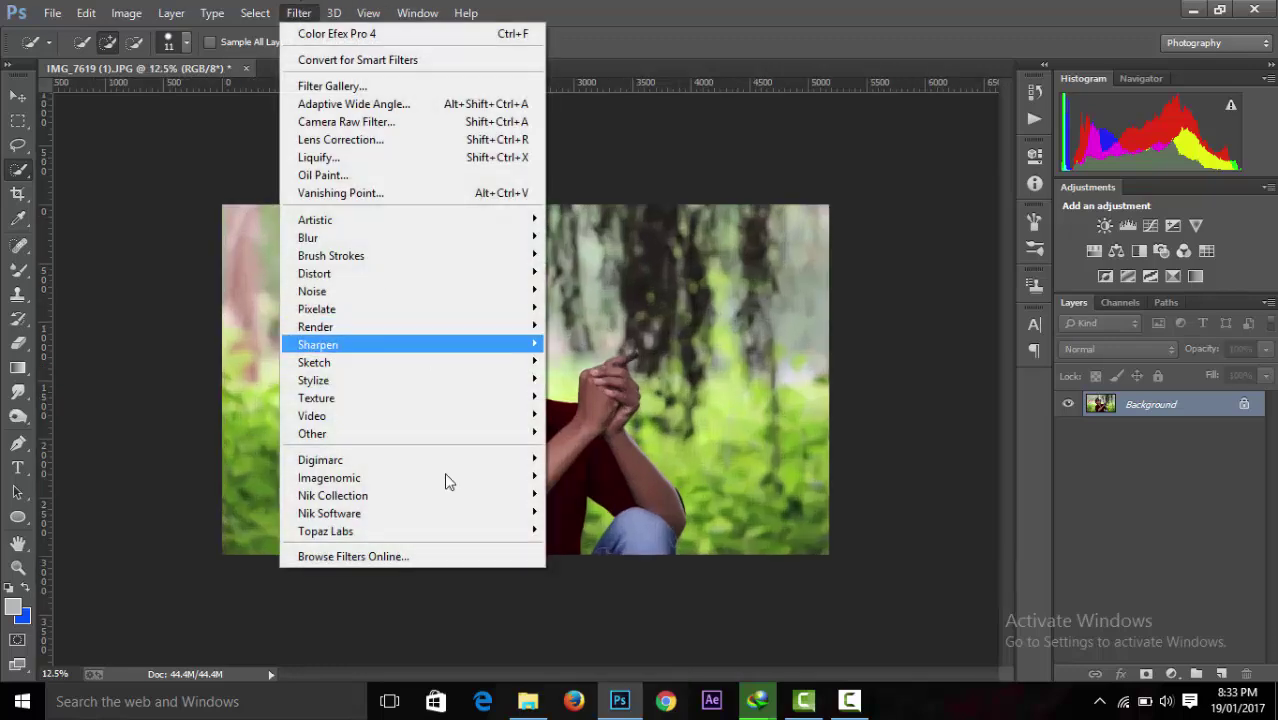
pyautogui.click(575, 496)
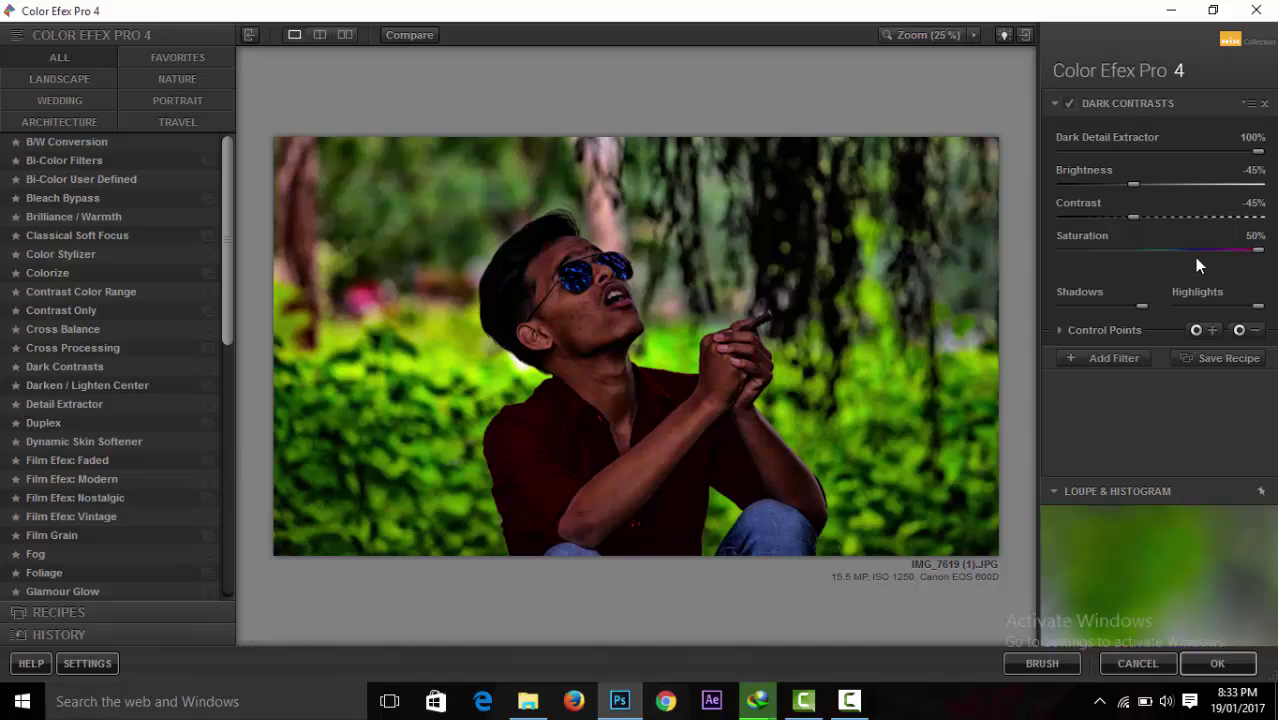
pyautogui.click(1120, 356)
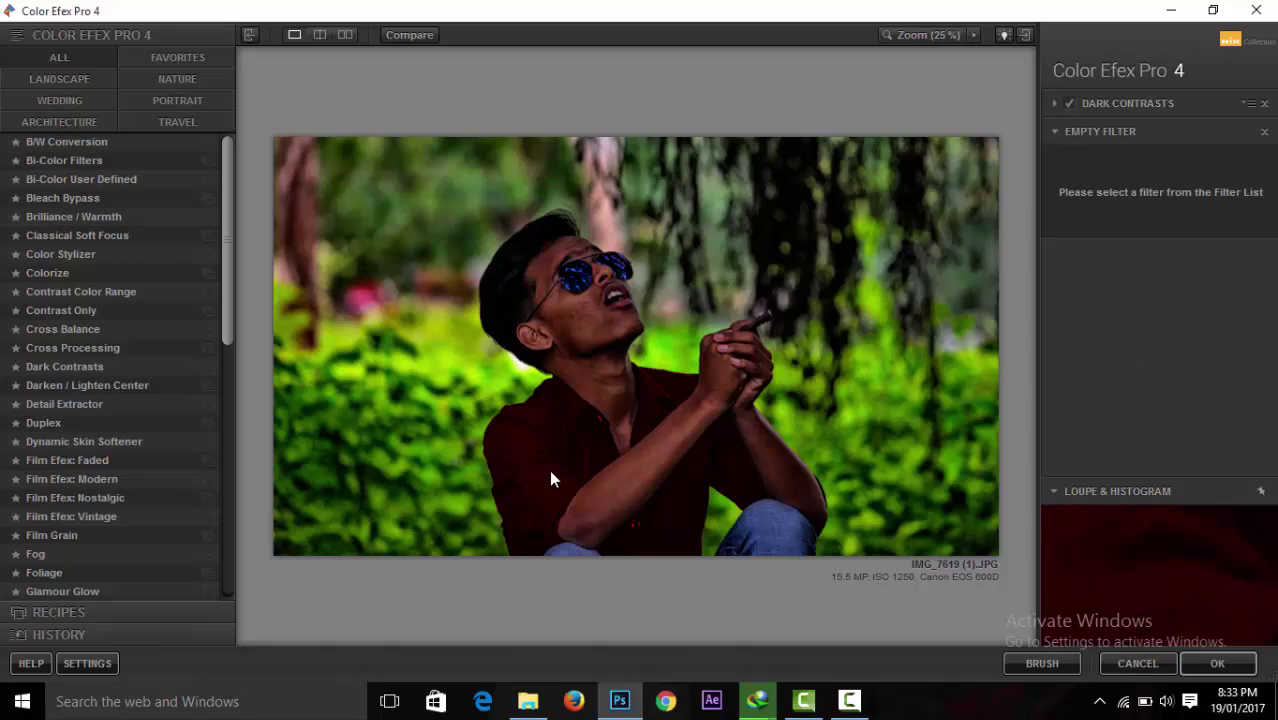
# Add the Midnight filter with Blur 0% and Contrast 2%.
pyautogui.moveTo(231, 298); pyautogui.dragTo(234, 575)
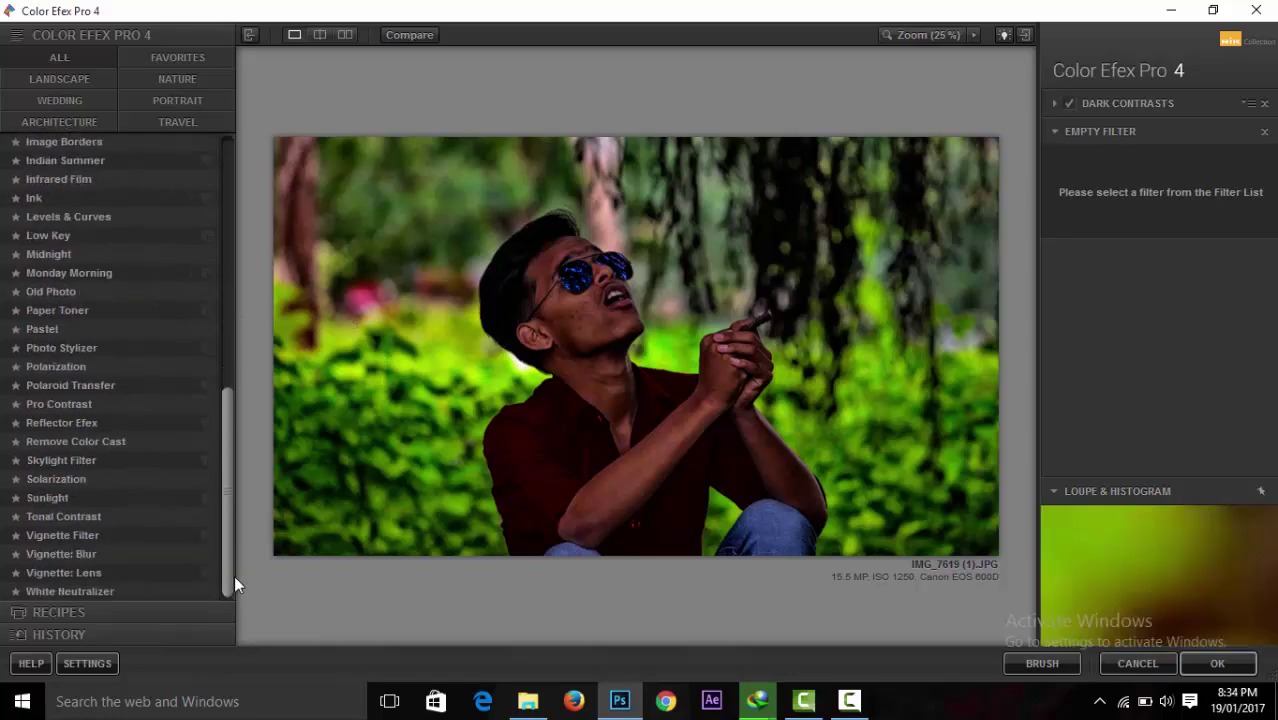
pyautogui.click(72, 254)
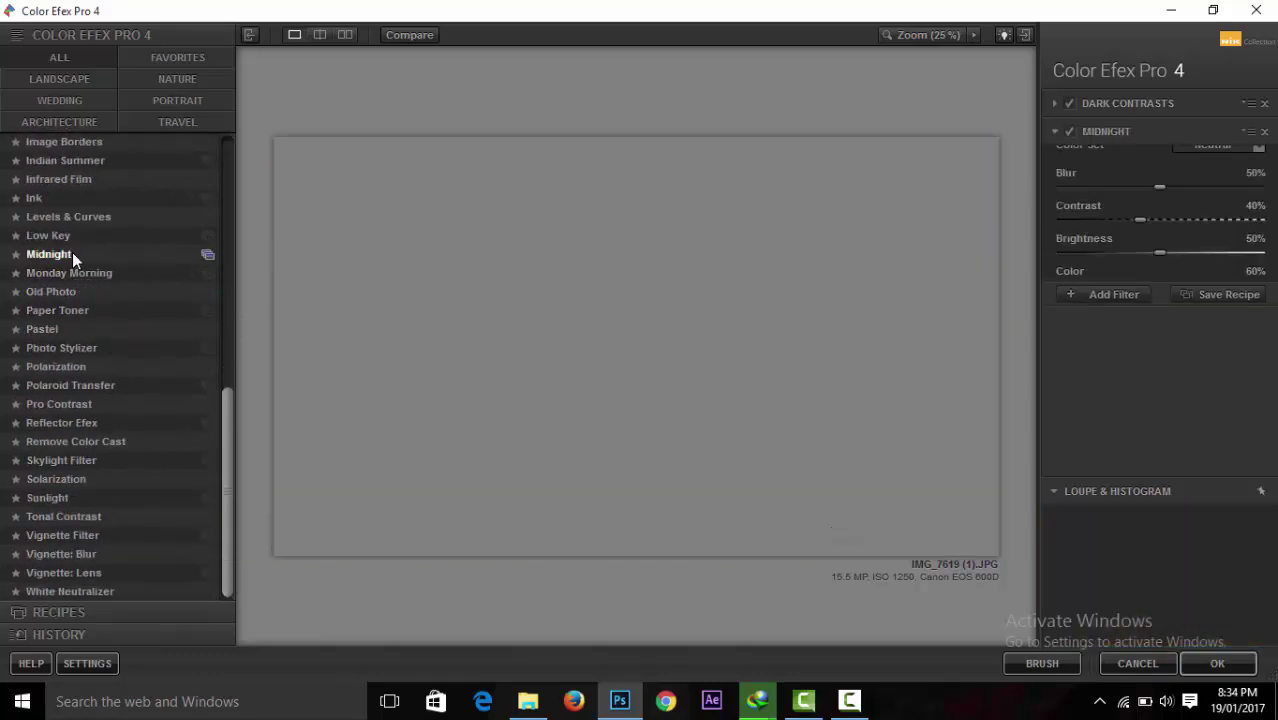
pyautogui.moveTo(1158, 215); pyautogui.dragTo(1040, 225)
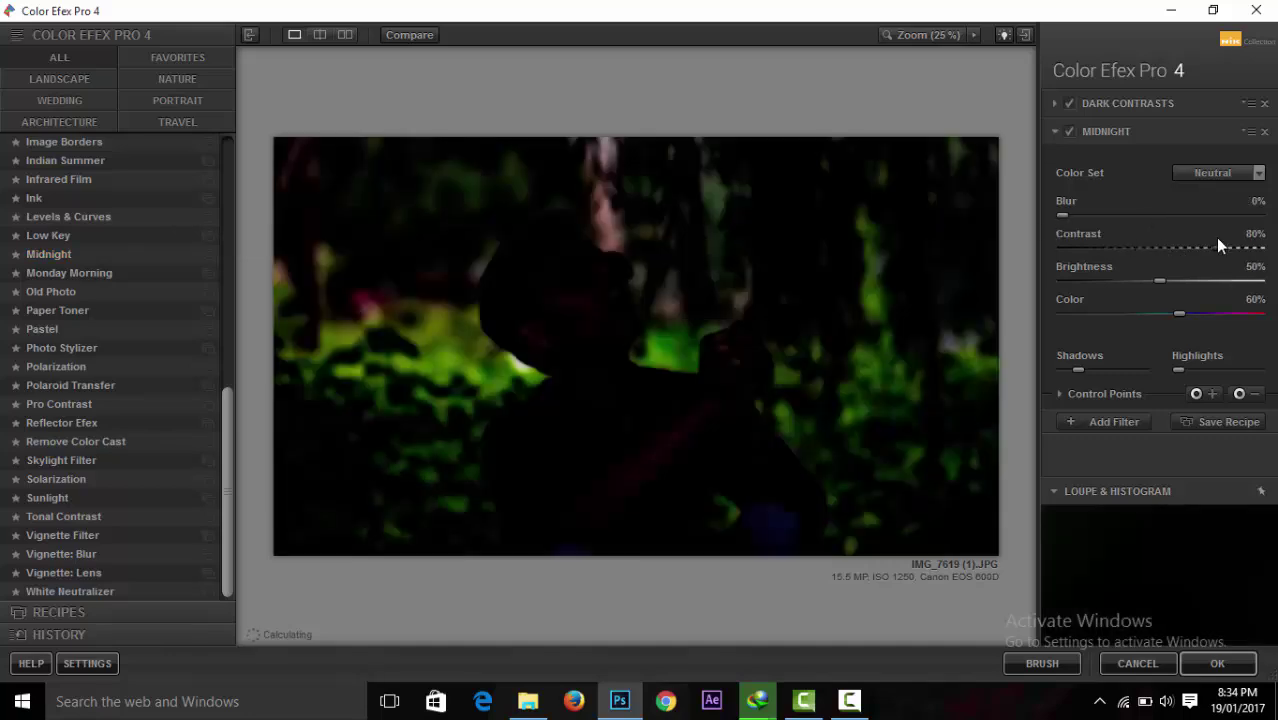
pyautogui.moveTo(1218, 245); pyautogui.dragTo(1260, 258)
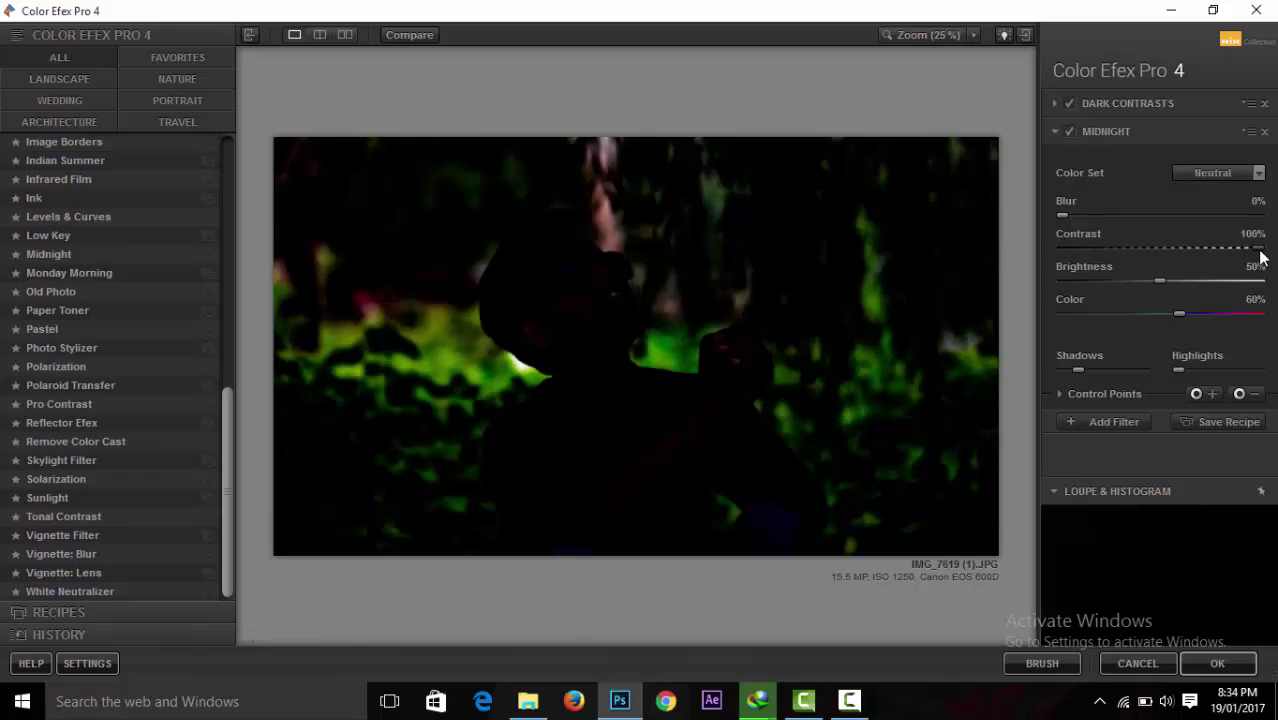
pyautogui.click(1065, 249)
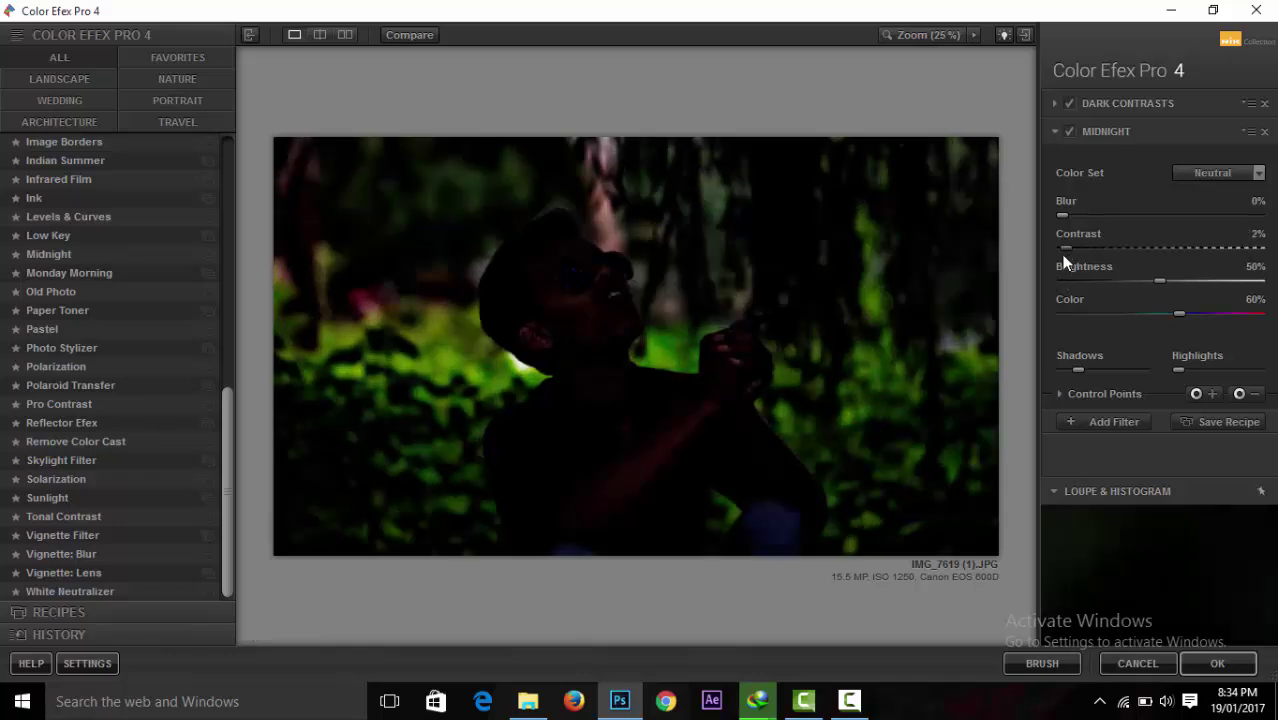
# Place negative control points on the face, chest, right forearm, left sleeve and lower arm.
pyautogui.click(1241, 395)
pyautogui.click(584, 310)
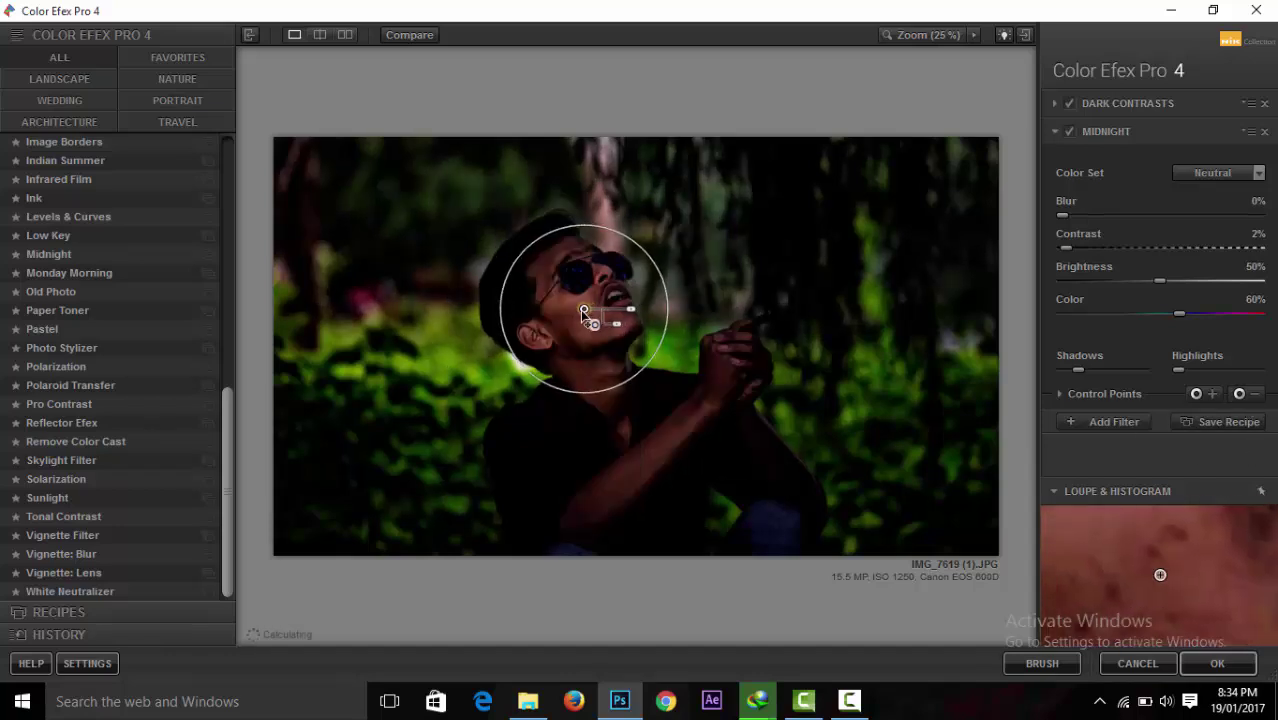
pyautogui.click(1240, 394)
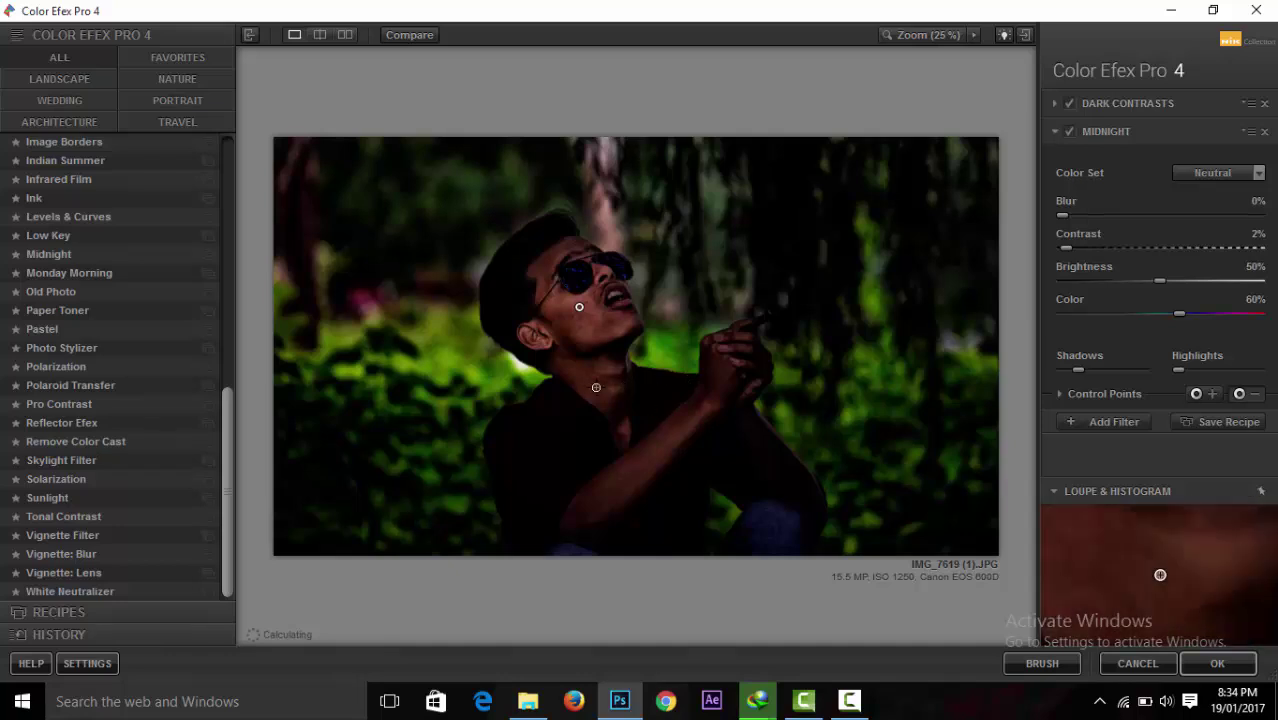
pyautogui.click(596, 387)
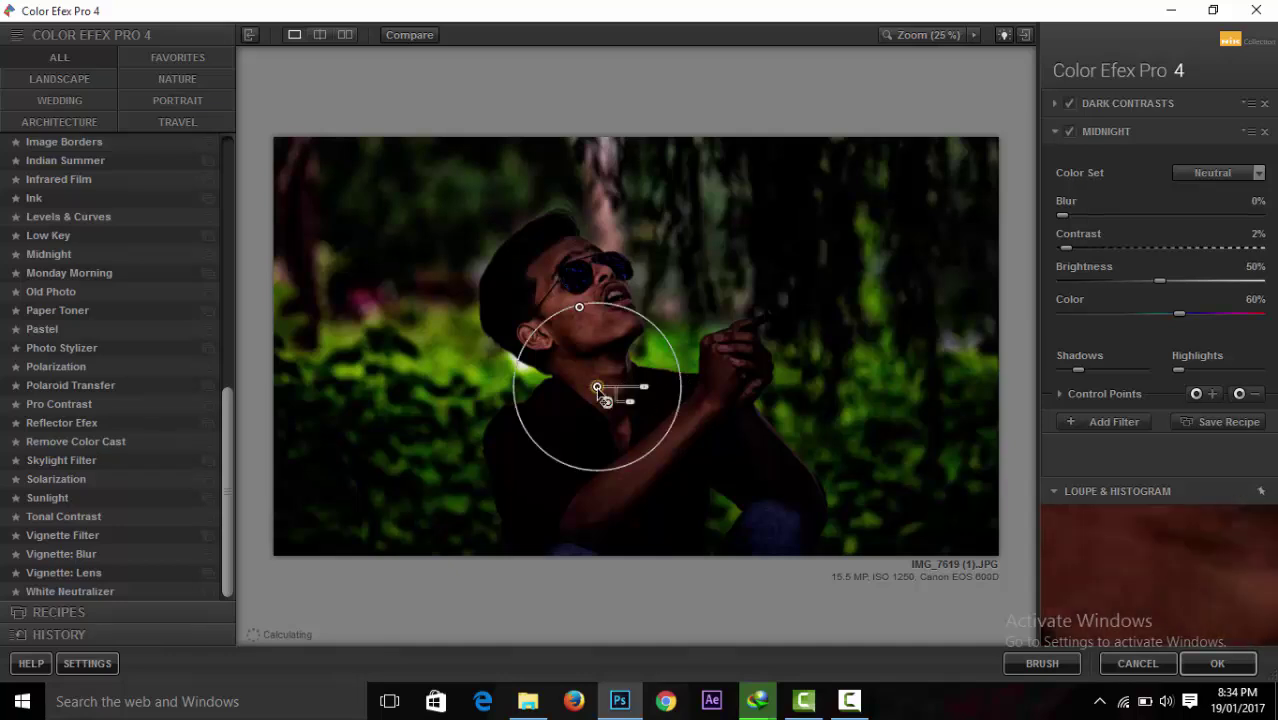
pyautogui.click(1240, 396)
pyautogui.click(626, 476)
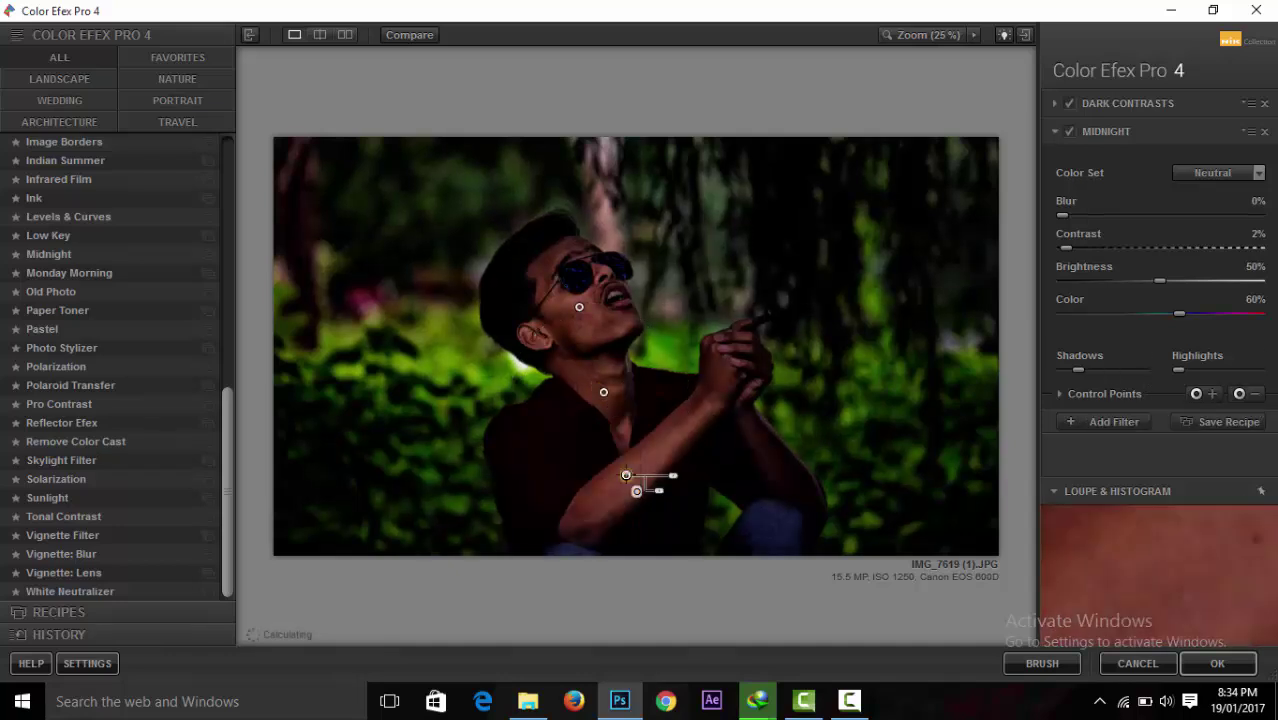
pyautogui.click(1240, 394)
pyautogui.moveTo(773, 442); pyautogui.dragTo(781, 465)
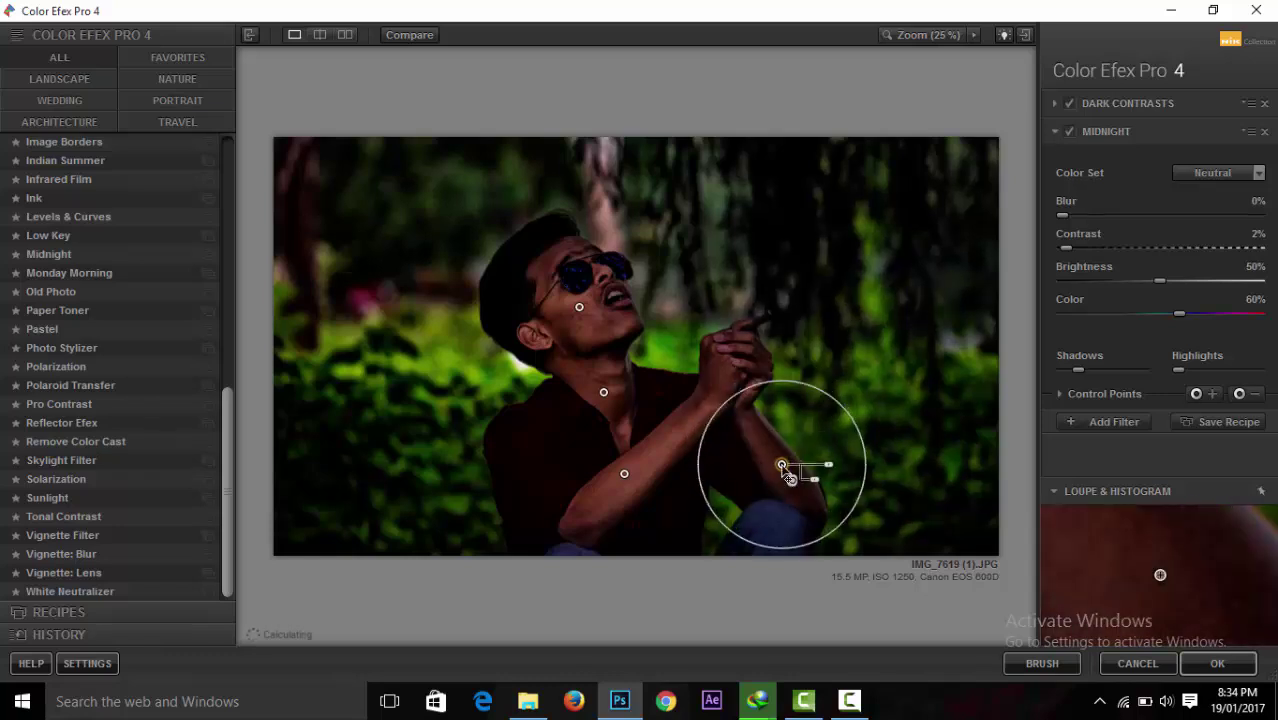
pyautogui.click(1240, 394)
pyautogui.click(541, 442)
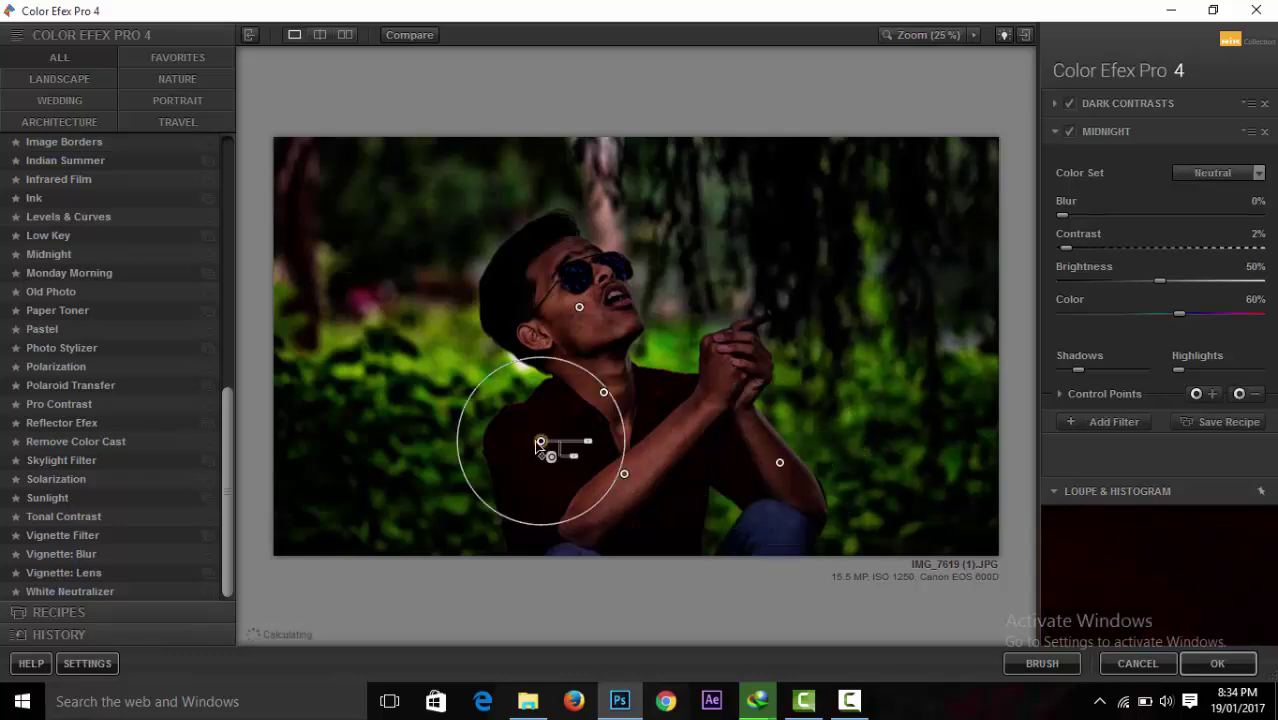
pyautogui.click(1240, 394)
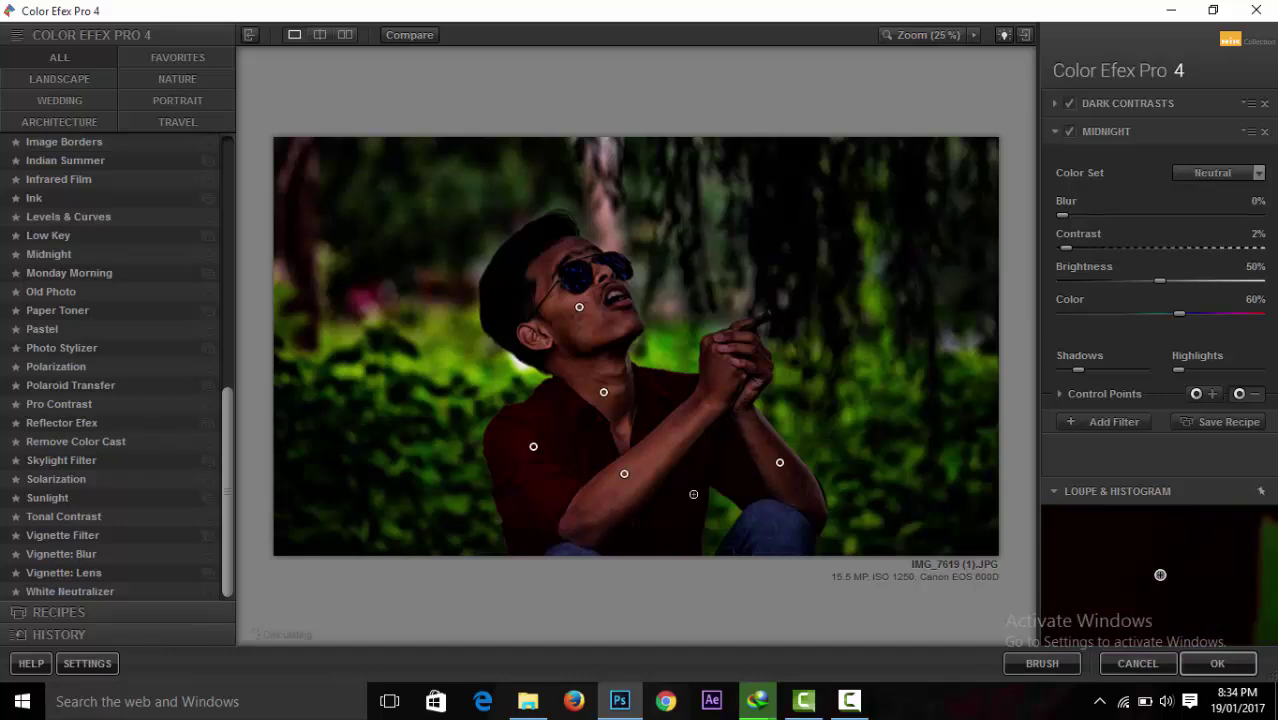
pyautogui.click(686, 505)
# In Dark Contrasts, place a control point on the face and move it onto the sunglasses.
pyautogui.click(1056, 104)
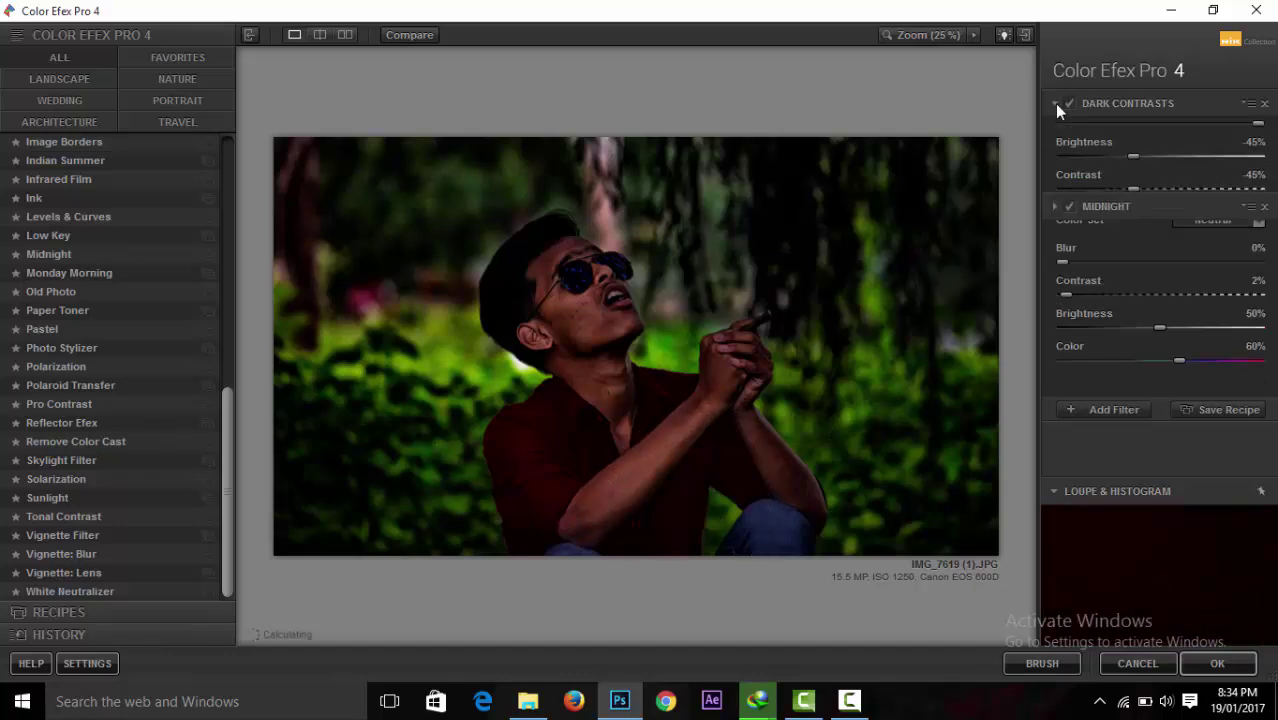
pyautogui.click(1239, 330)
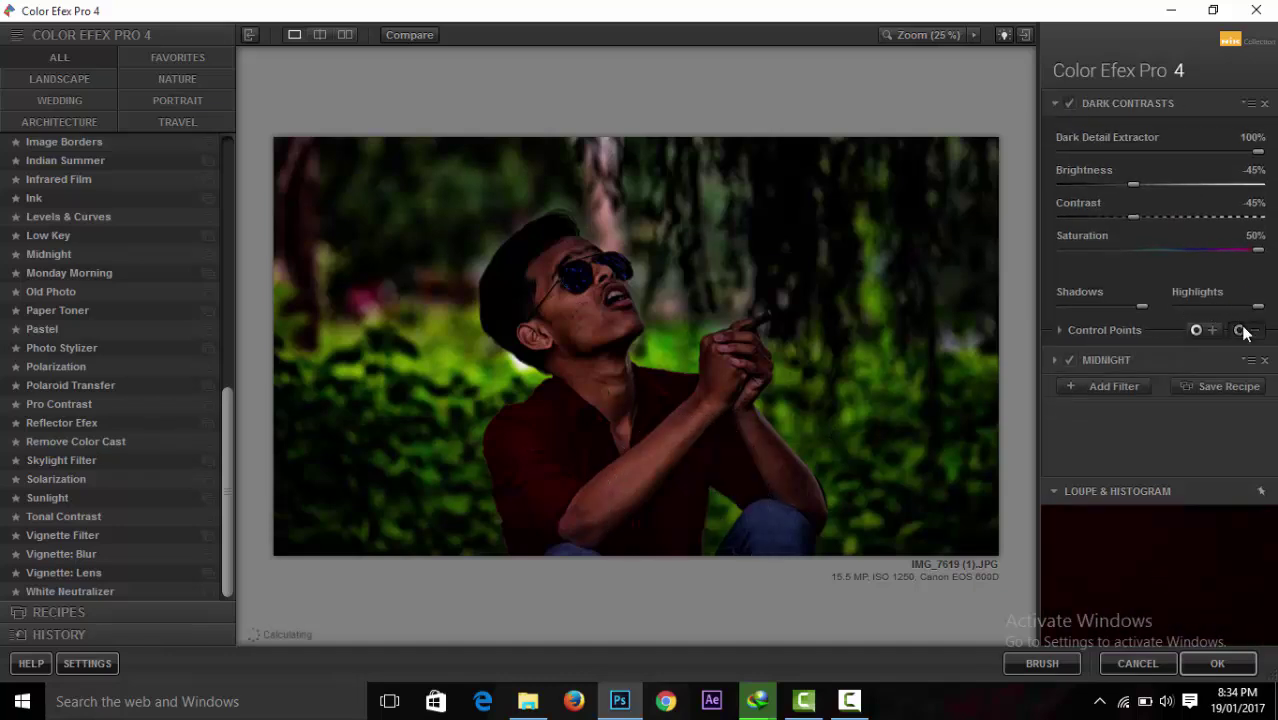
pyautogui.click(581, 308)
pyautogui.moveTo(580, 309); pyautogui.dragTo(571, 256)
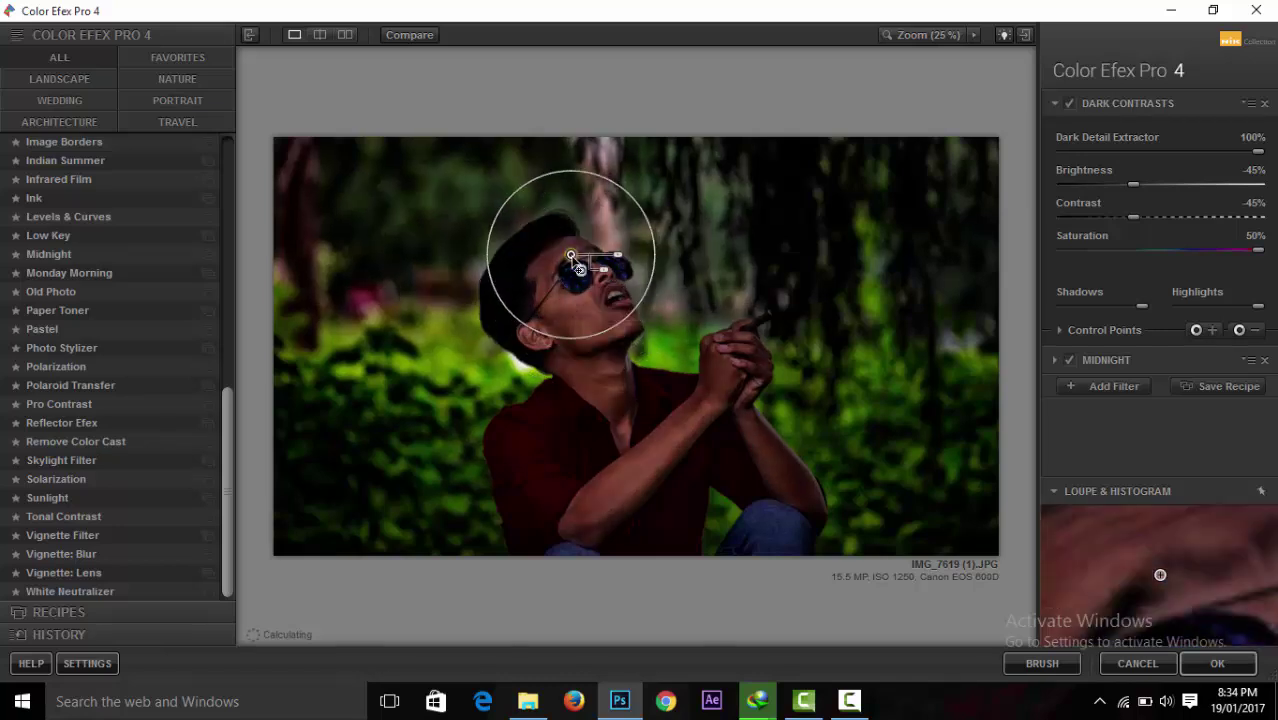
pyautogui.click(1239, 330)
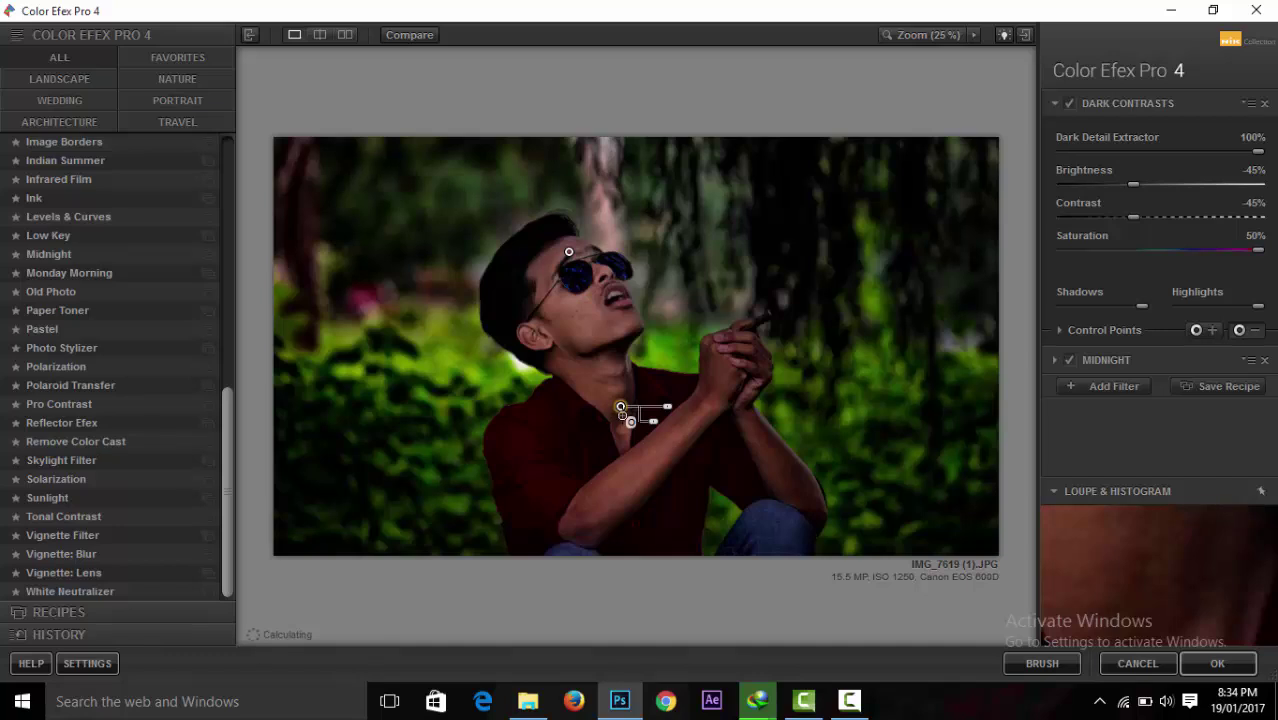
# Remove the Dark Contrasts control points, place one on the man's arm, and add an empty filter slot.
pyautogui.click(1240, 330)
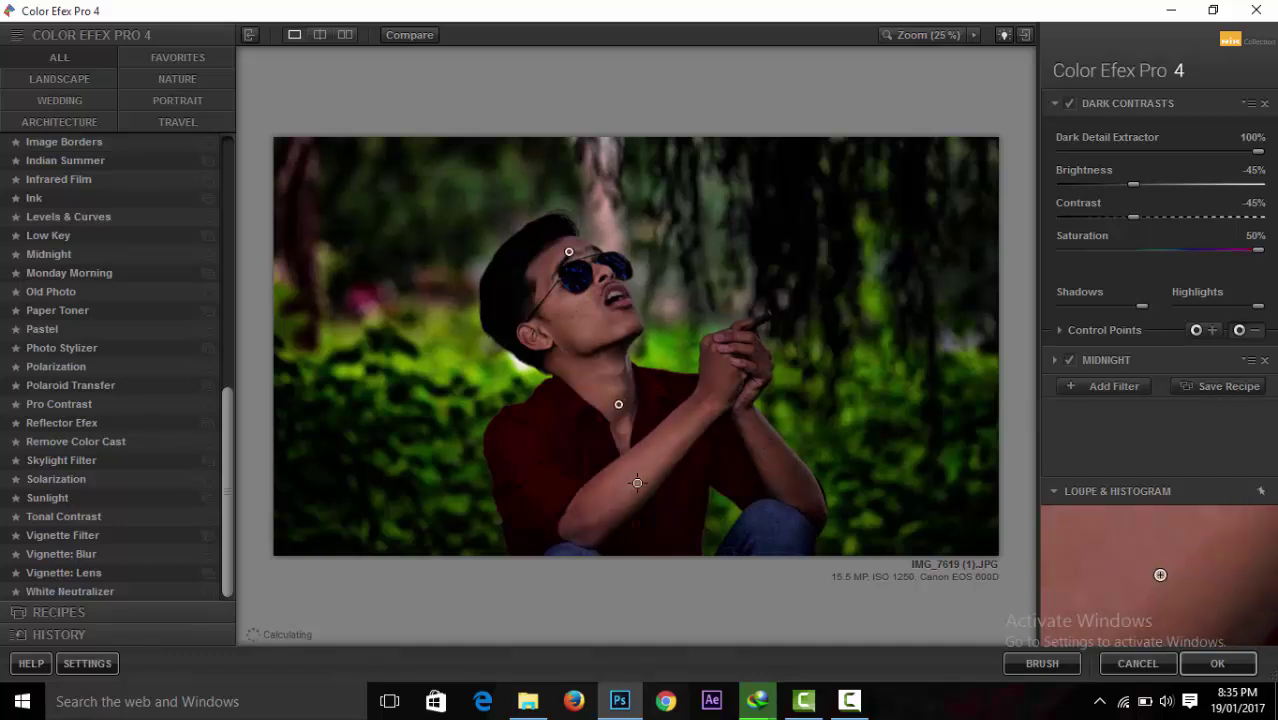
pyautogui.click(1240, 330)
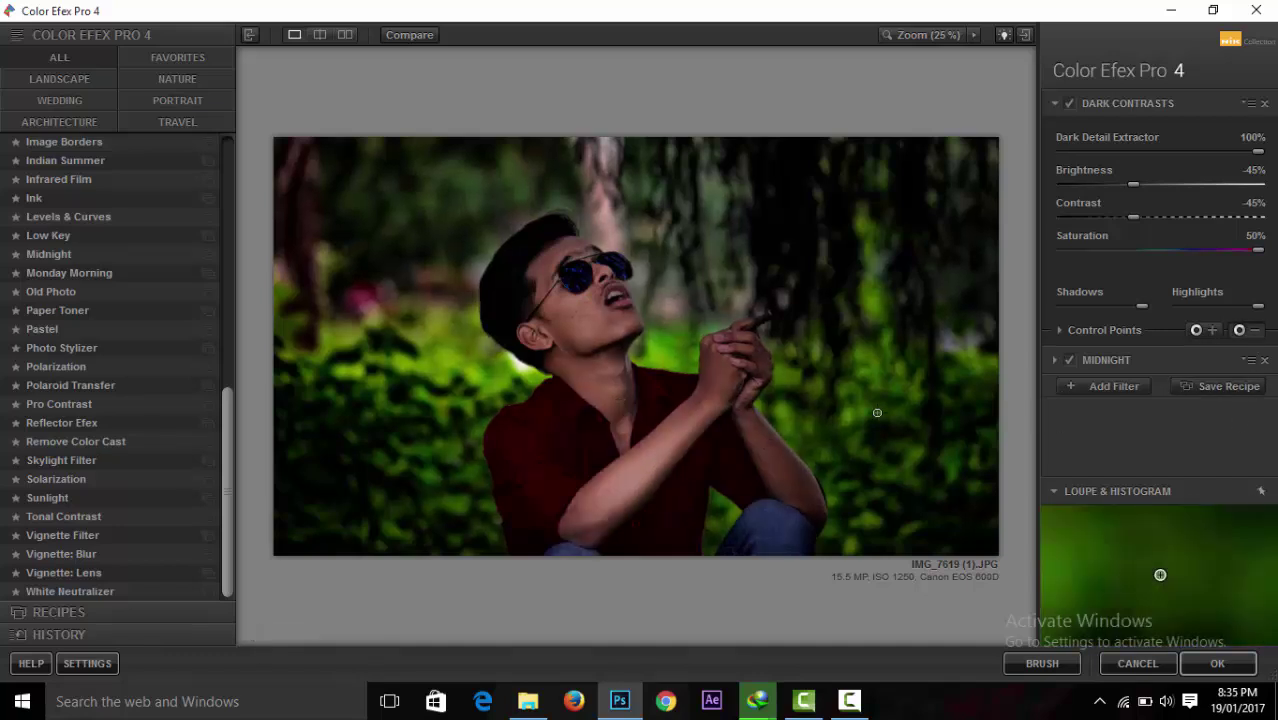
pyautogui.click(778, 464)
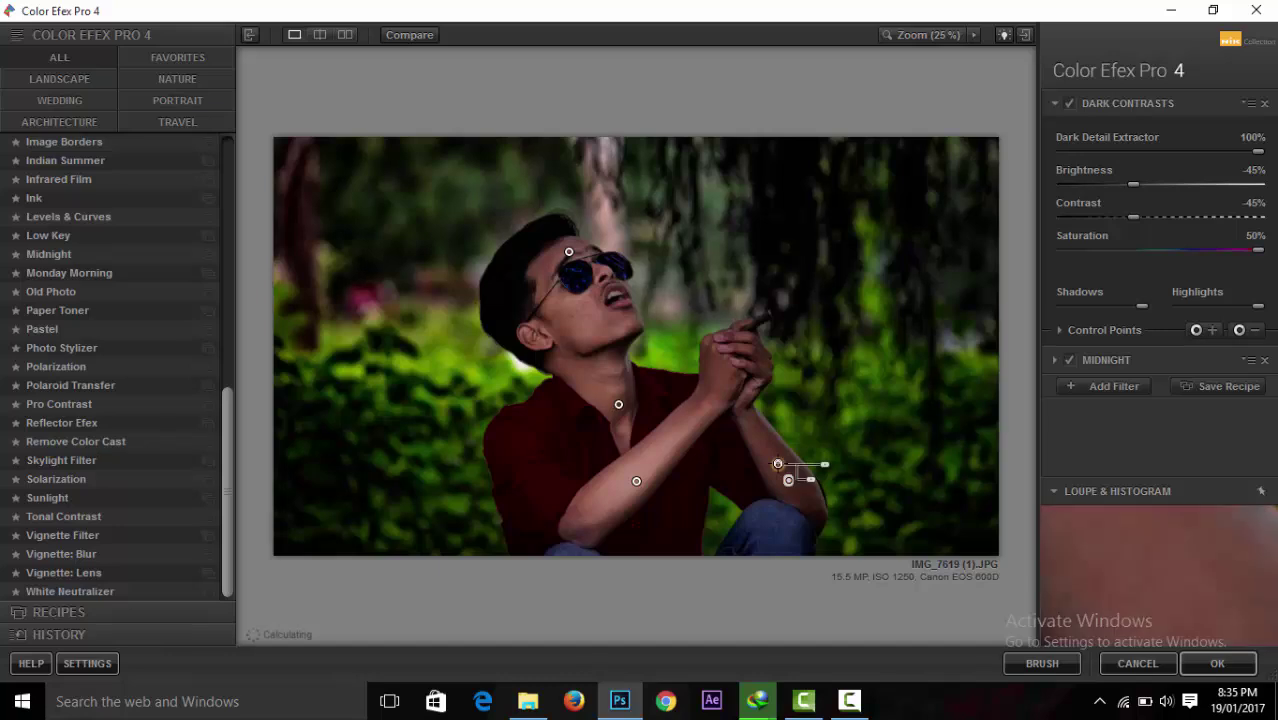
pyautogui.click(1093, 388)
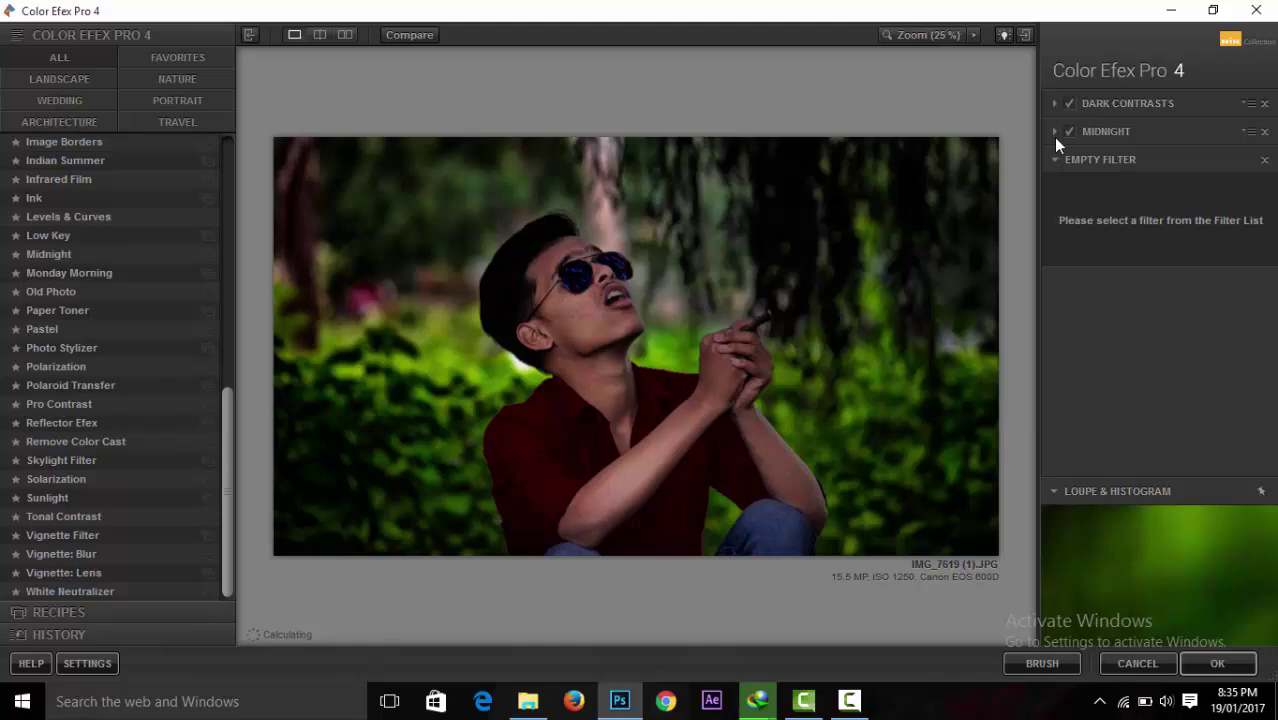
# Make Contrast Color Range the third filter at Color Contrast 55%, Contrast 17%, then add a fourth slot.
pyautogui.scroll(-1, 848, 355)
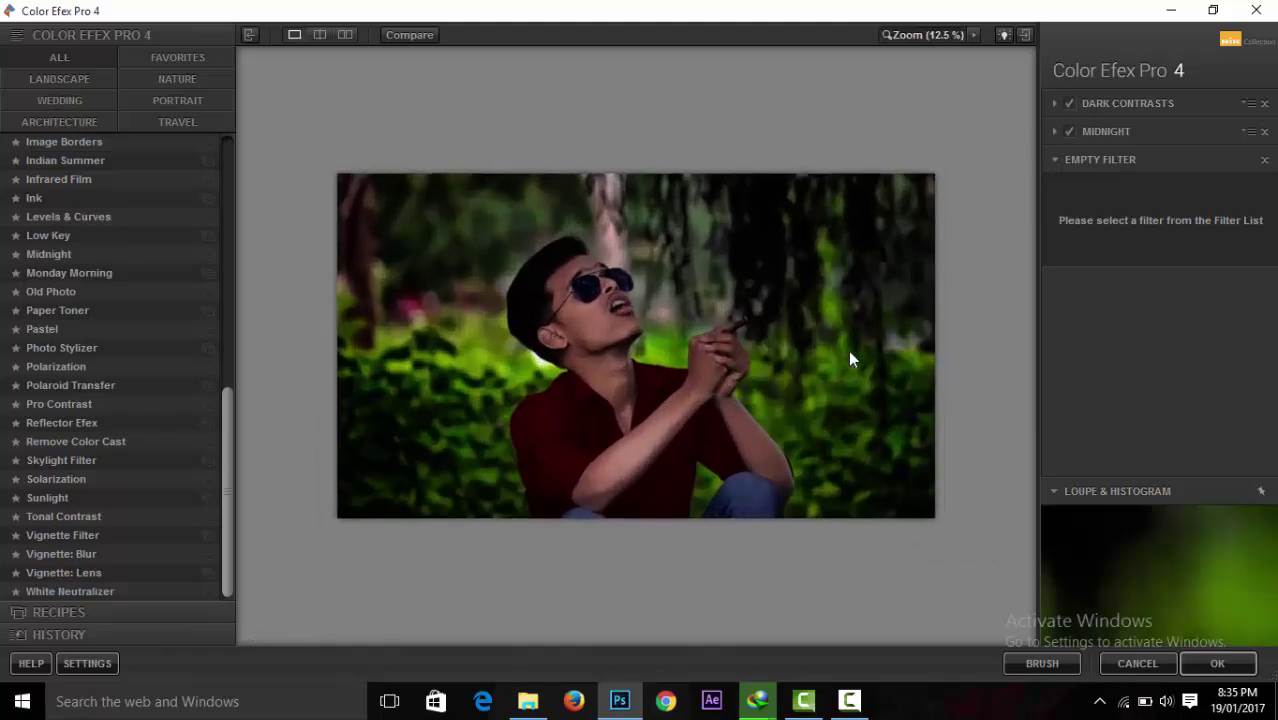
pyautogui.scroll(1, 848, 350)
pyautogui.scroll(-1, 848, 350)
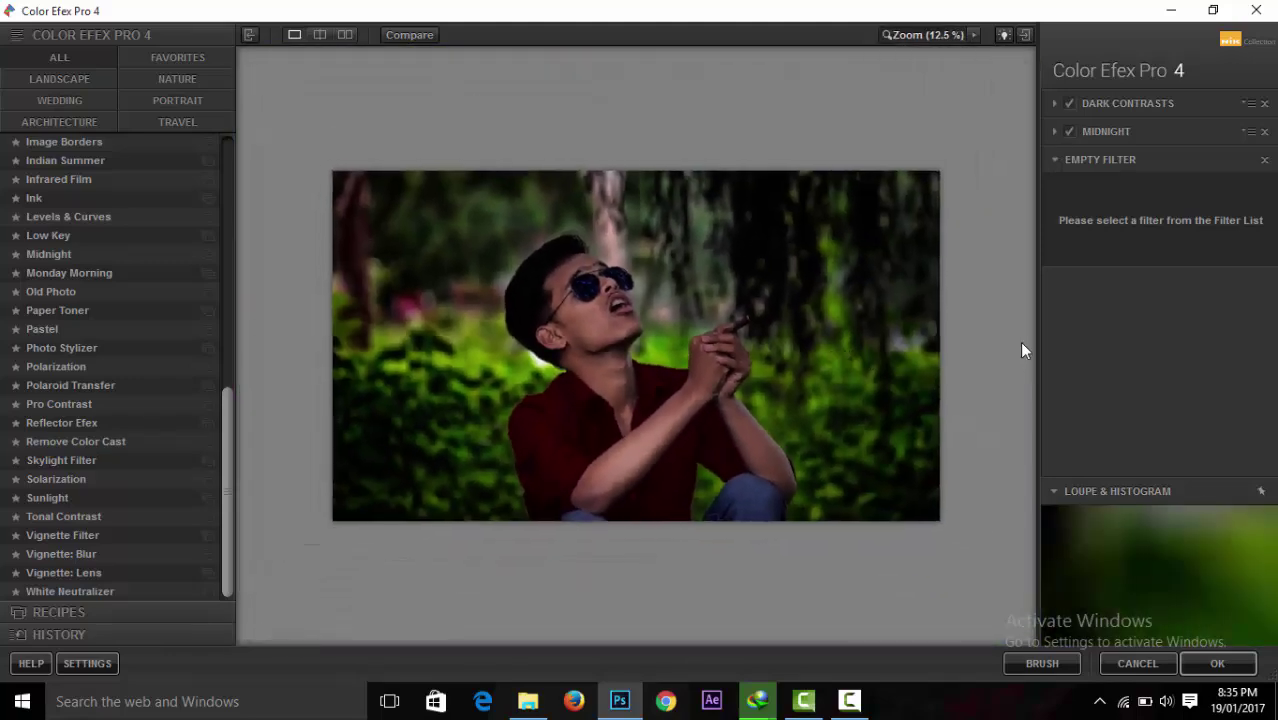
pyautogui.moveTo(231, 472); pyautogui.dragTo(233, 214)
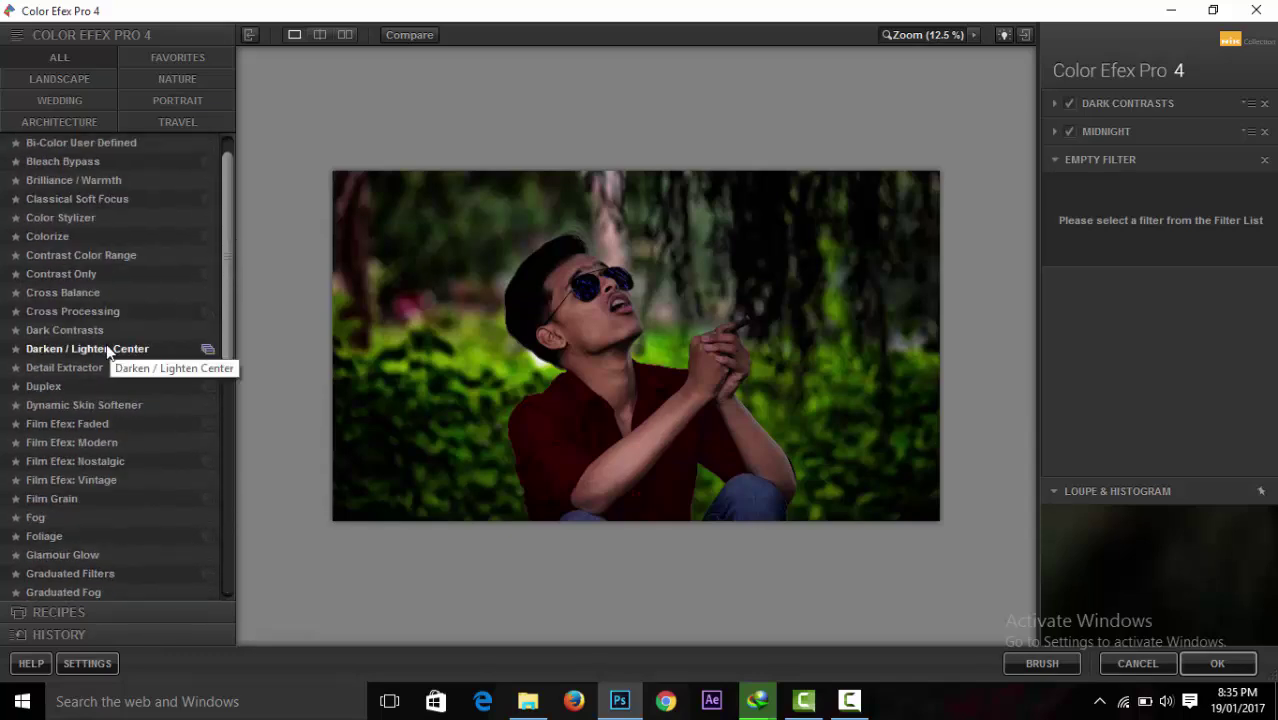
pyautogui.click(124, 257)
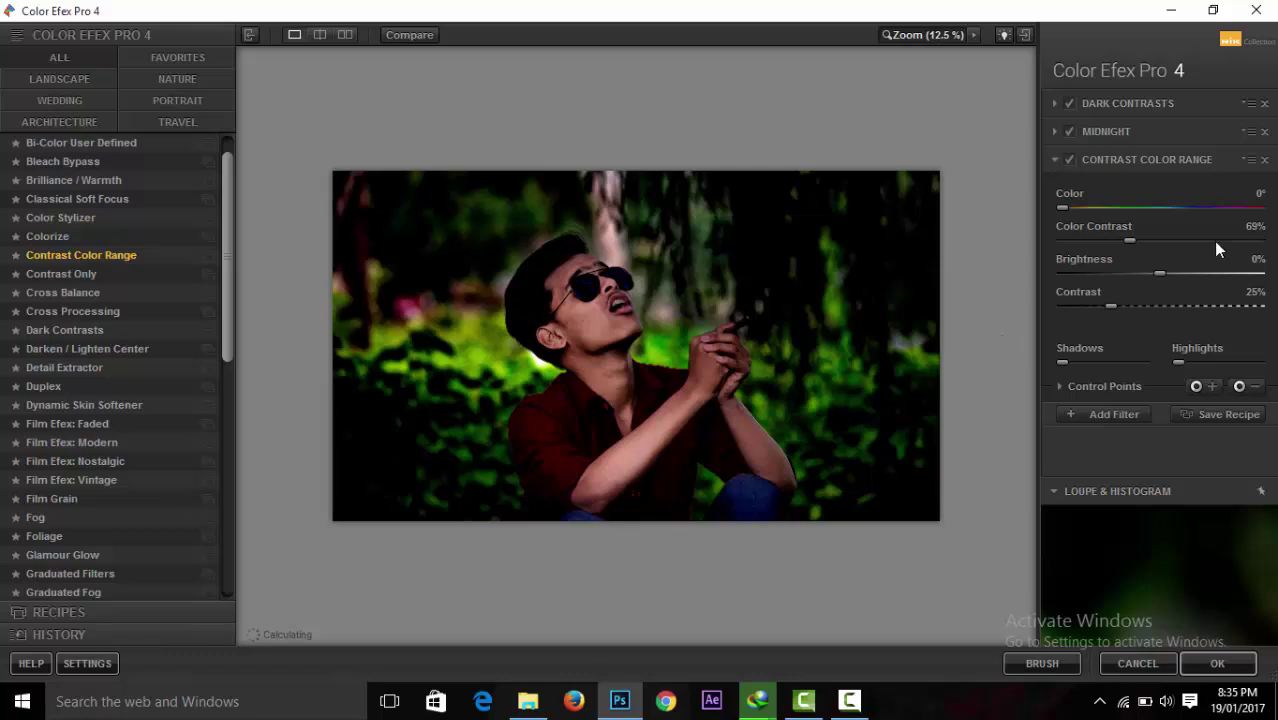
pyautogui.moveTo(1126, 241); pyautogui.dragTo(1266, 261)
pyautogui.moveTo(1062, 241)
pyautogui.mouseDown()
pyautogui.moveTo(1100, 243)
pyautogui.moveTo(1046, 245)
pyautogui.moveTo(1160, 242)
pyautogui.mouseUp()
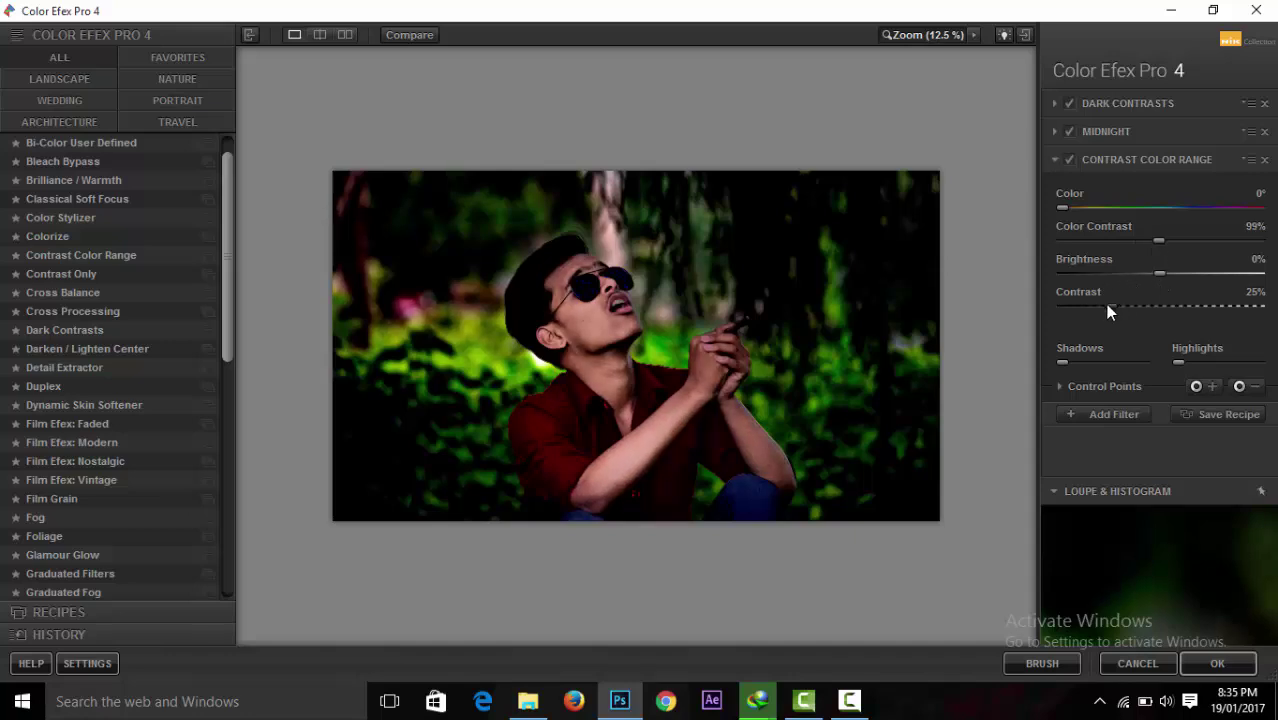
pyautogui.moveTo(1106, 305); pyautogui.dragTo(1086, 308)
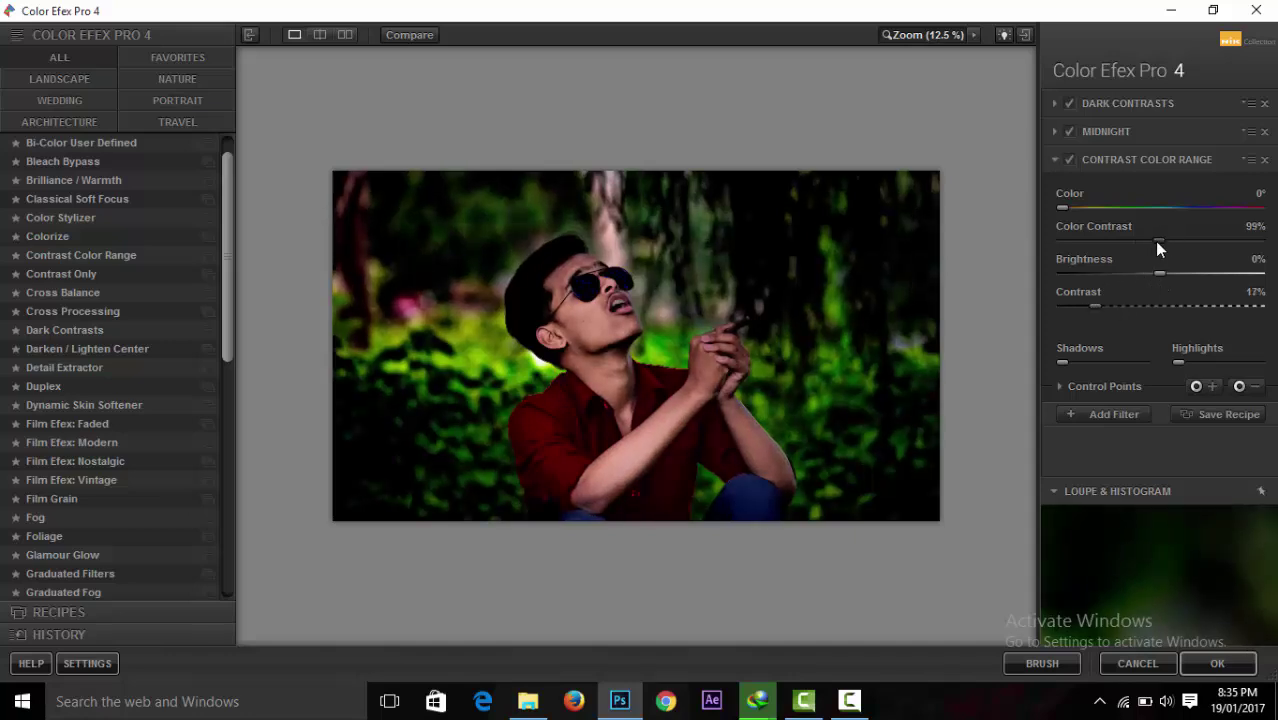
pyautogui.moveTo(1155, 246); pyautogui.dragTo(1119, 258)
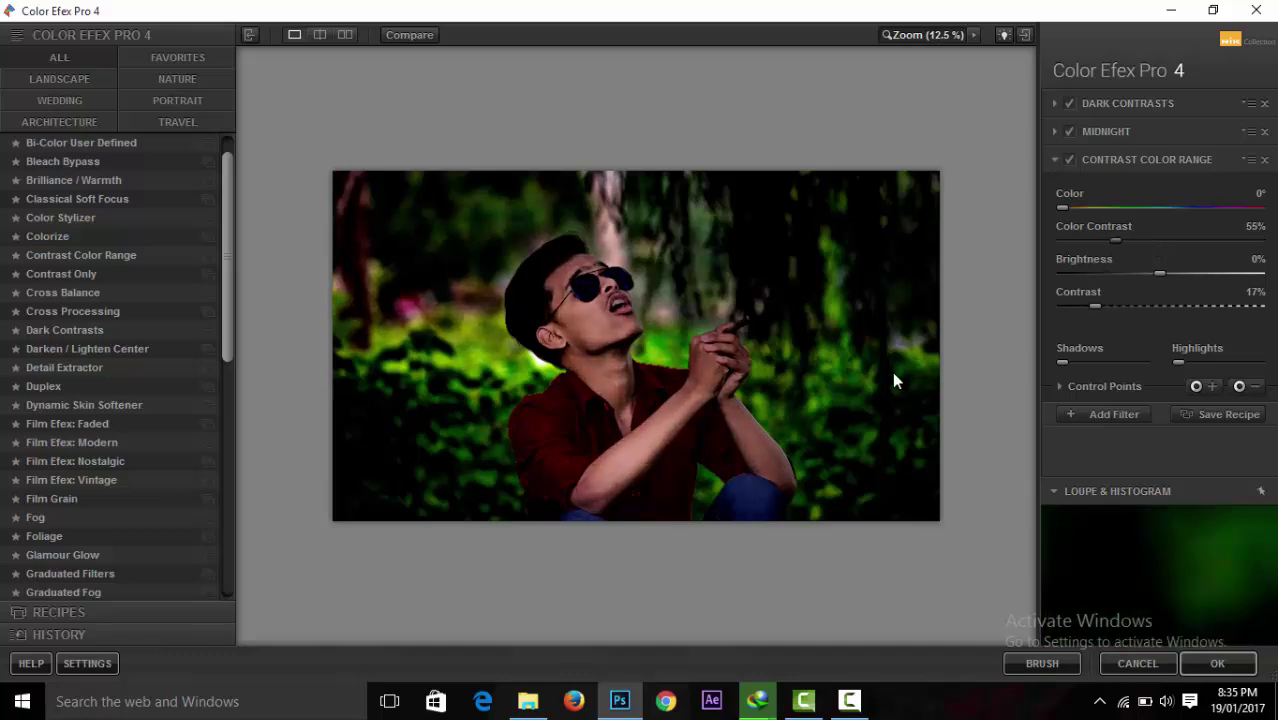
pyautogui.click(1126, 413)
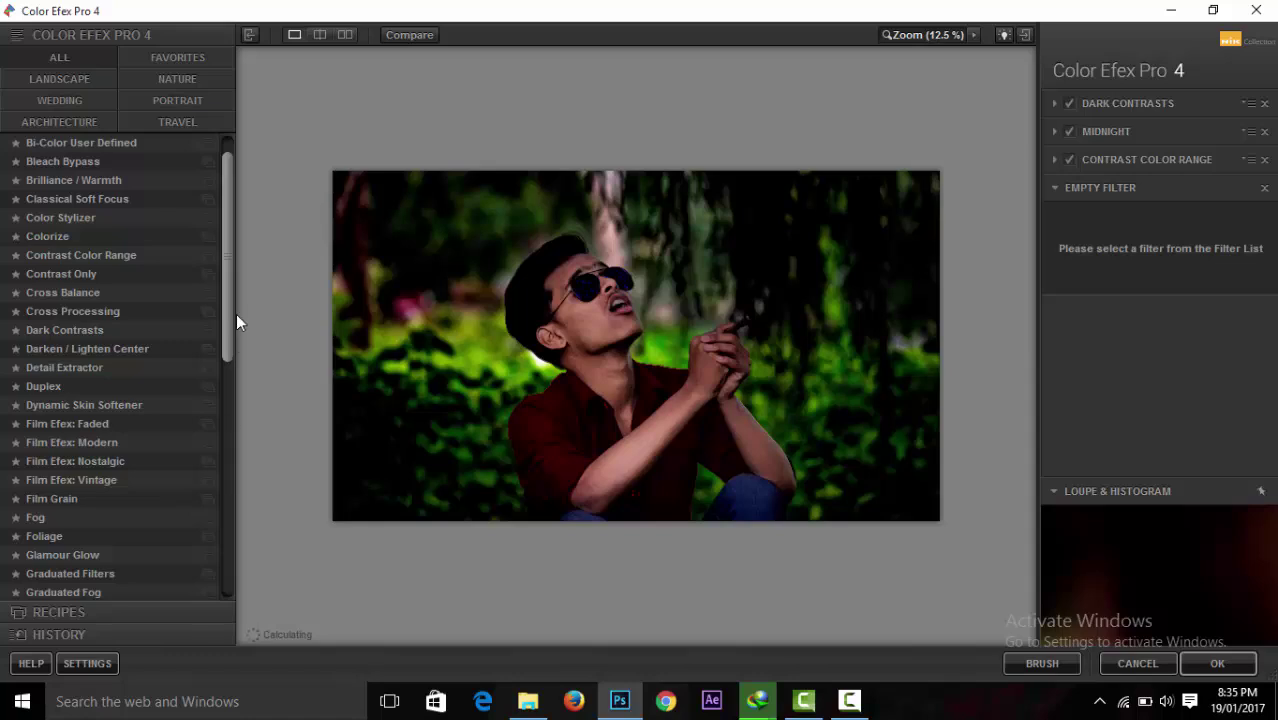
pyautogui.moveTo(231, 349); pyautogui.dragTo(226, 533)
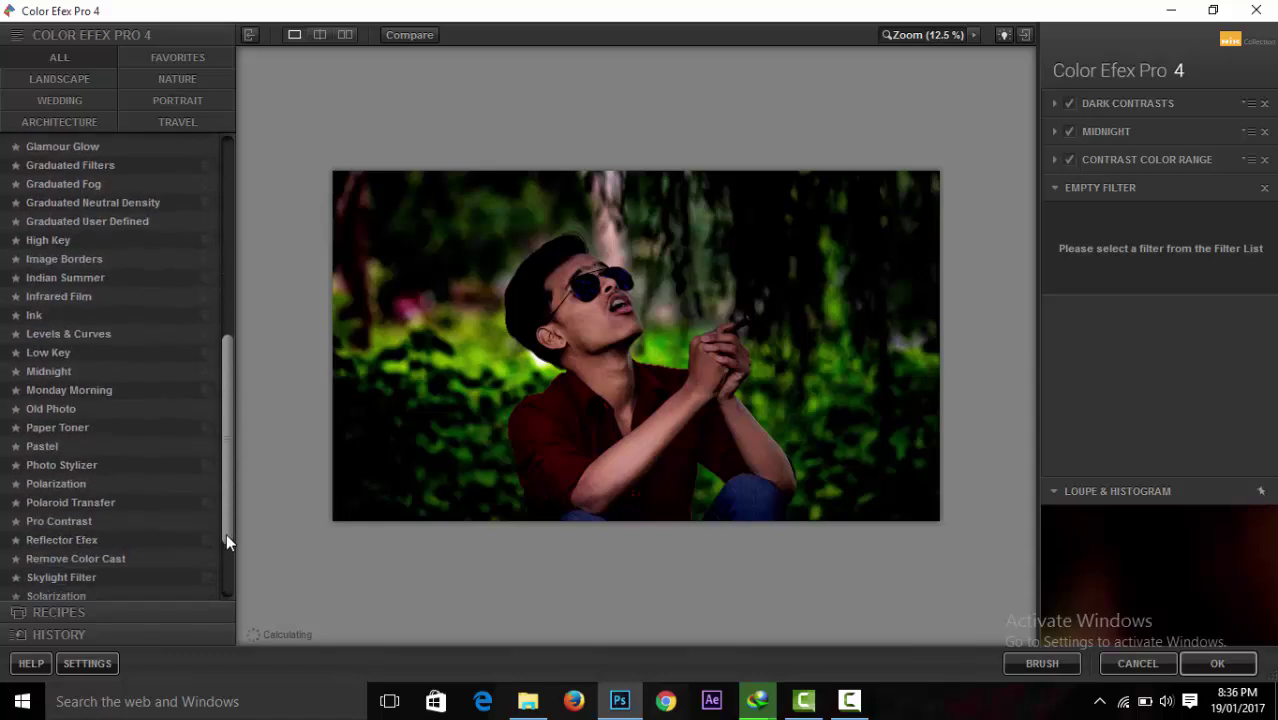
pyautogui.click(70, 279)
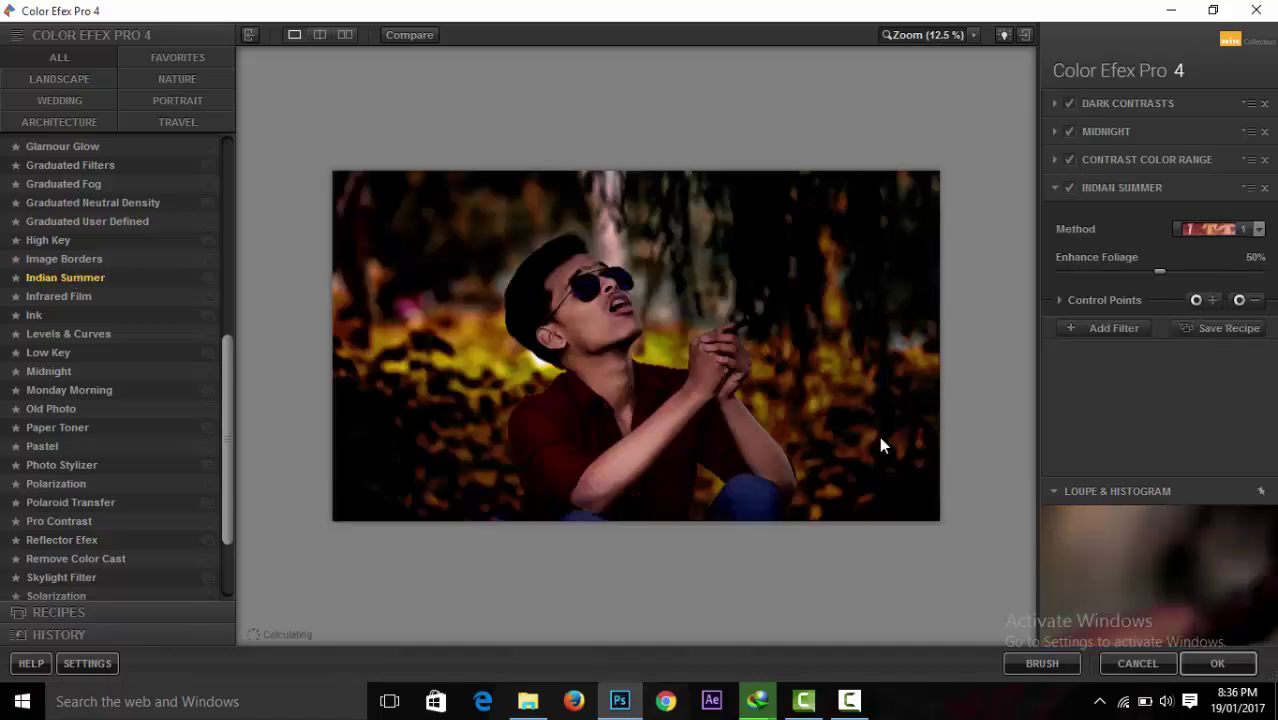
pyautogui.click(1213, 235)
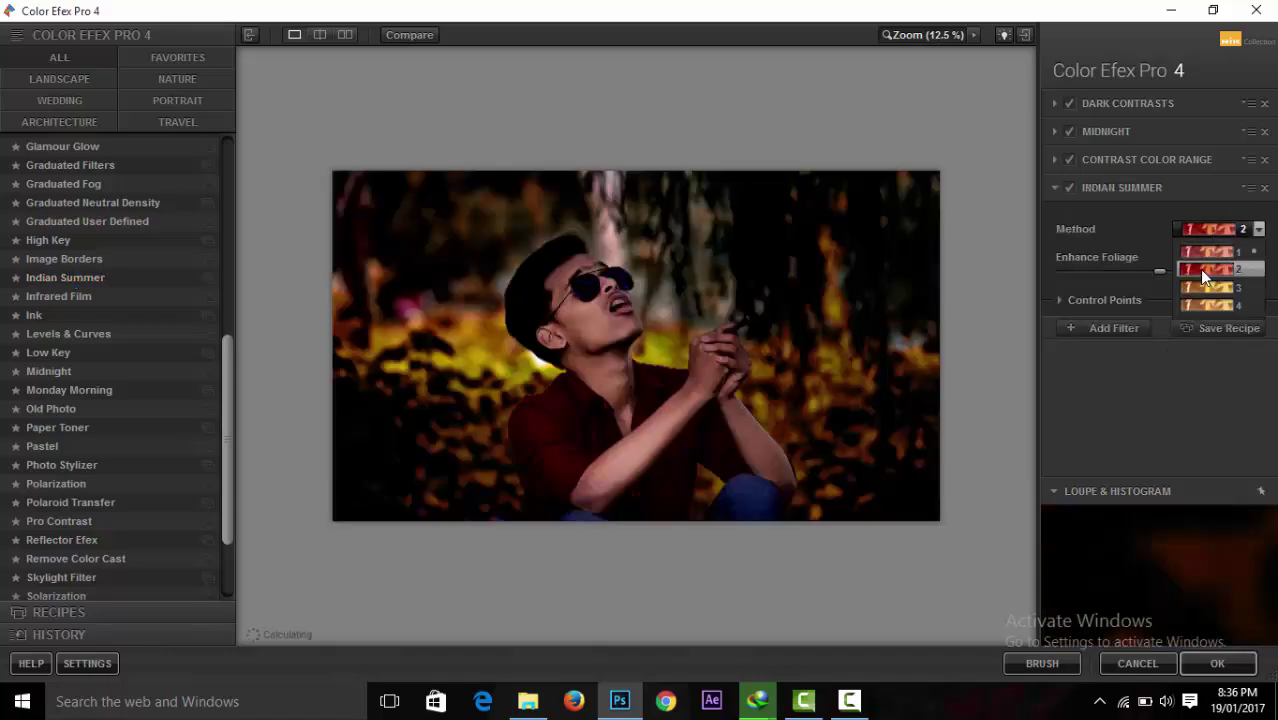
pyautogui.click(1203, 272)
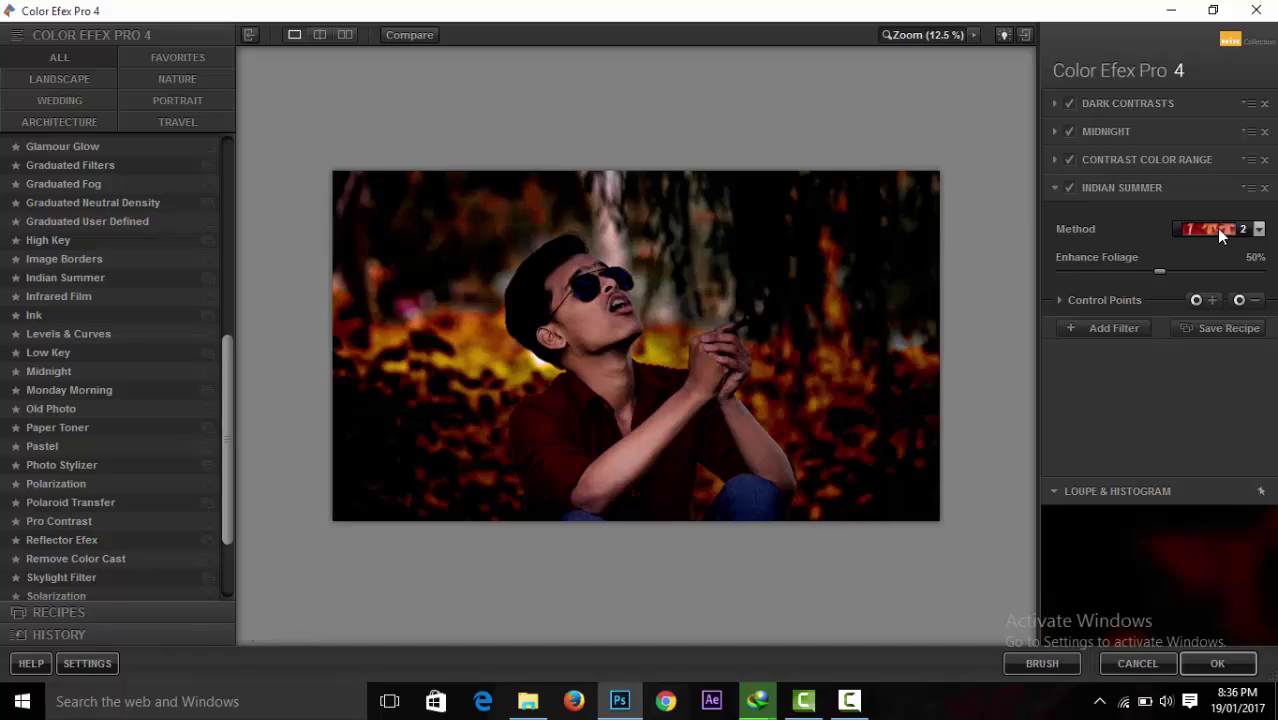
pyautogui.click(1216, 228)
pyautogui.click(1216, 228)
pyautogui.click(1216, 228)
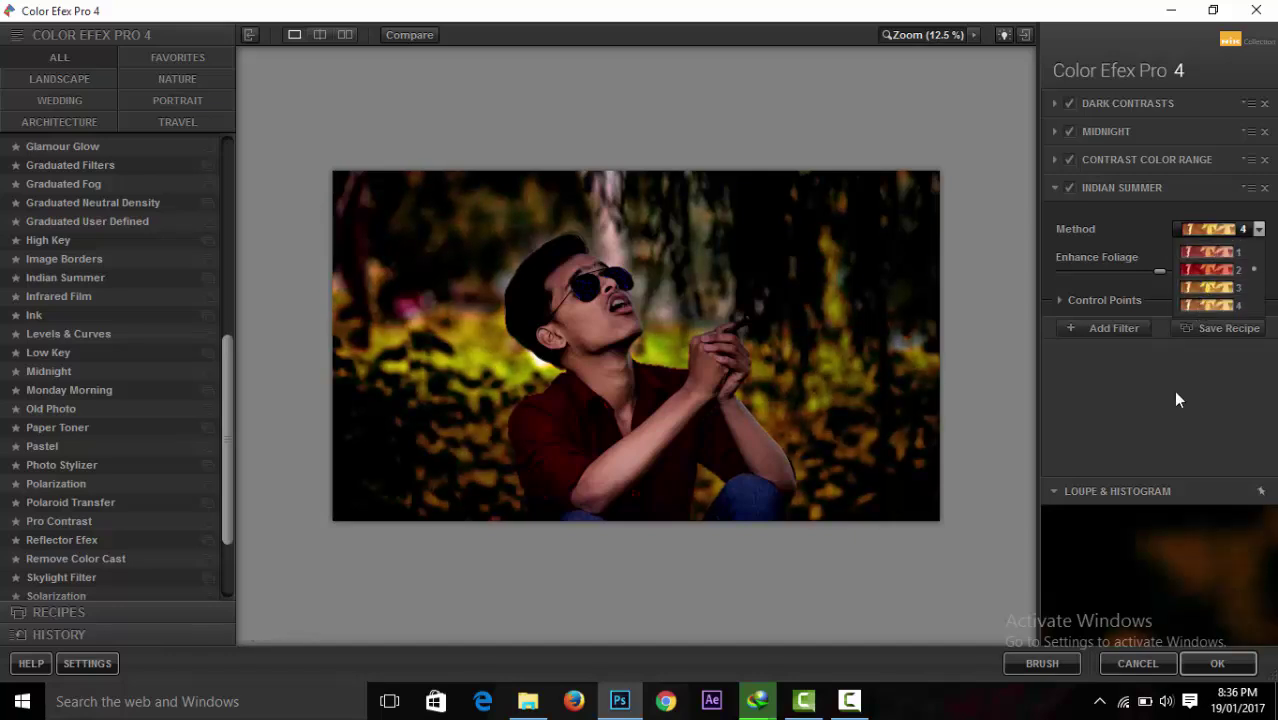
pyautogui.click(1264, 187)
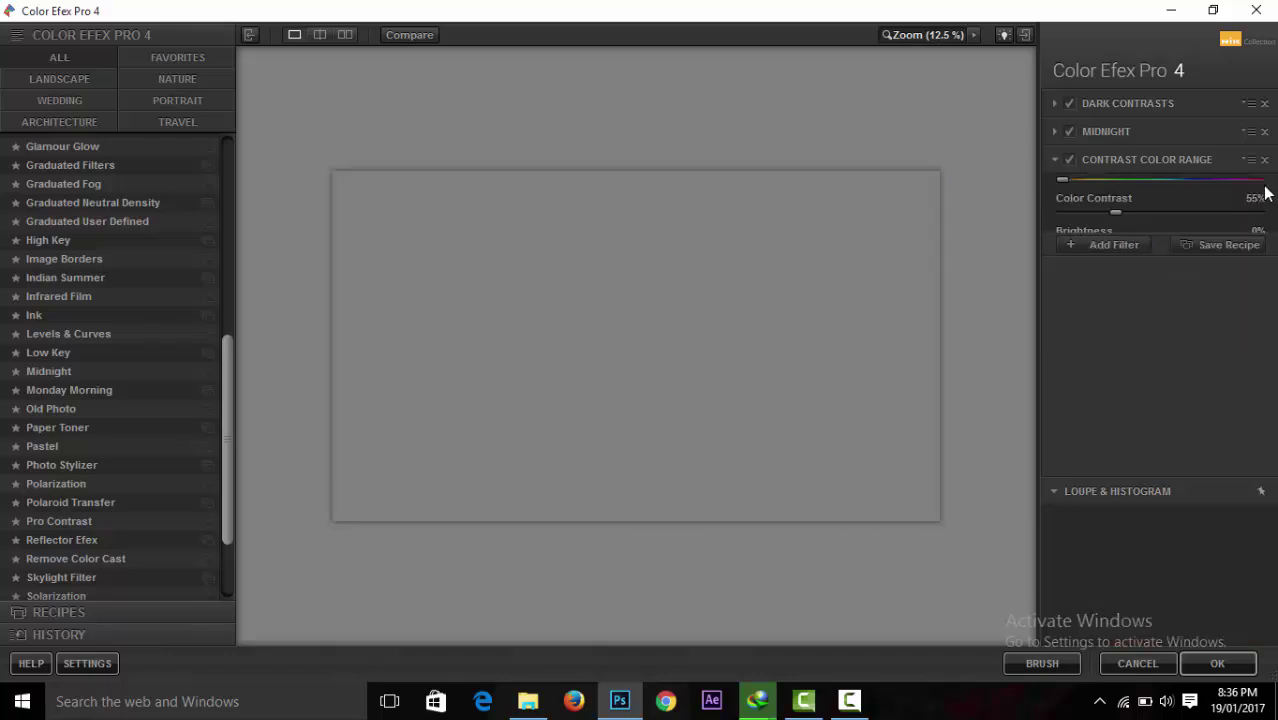
pyautogui.click(1078, 415)
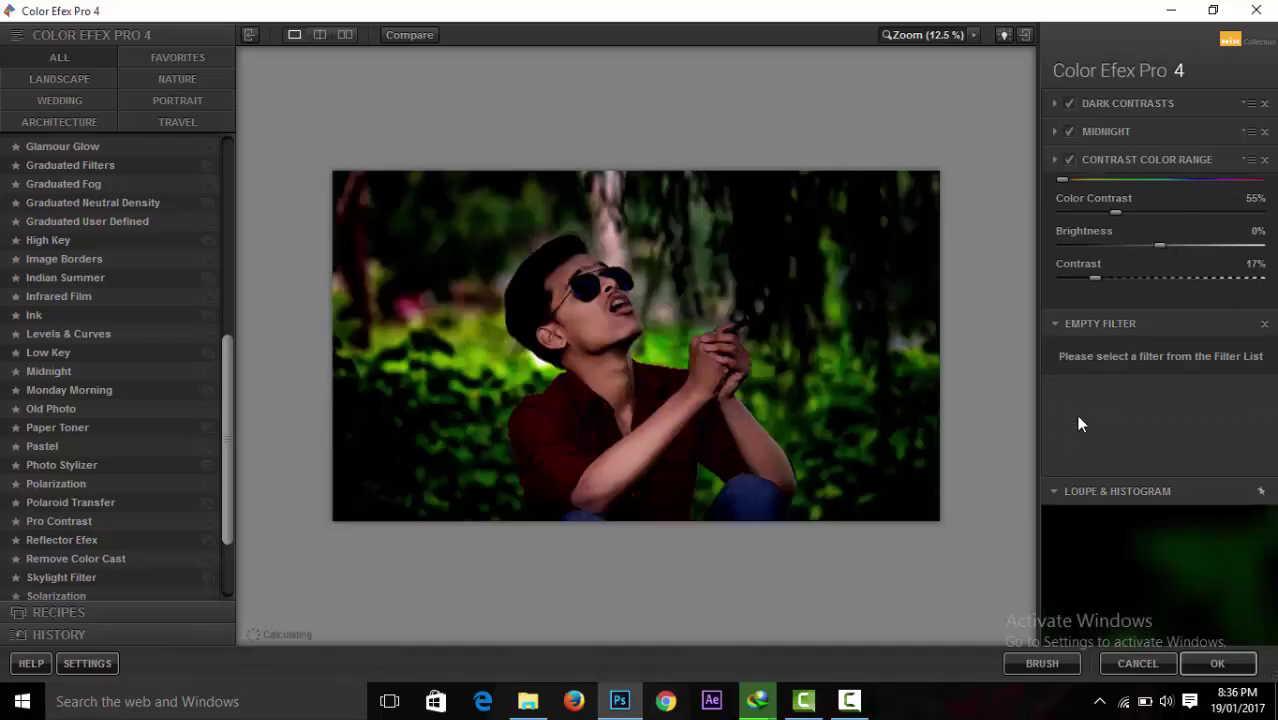
# Add Dynamic Skin Softener at its default settings and return the filtered photo to Photoshop.
pyautogui.hotkey('ctrl', '+')
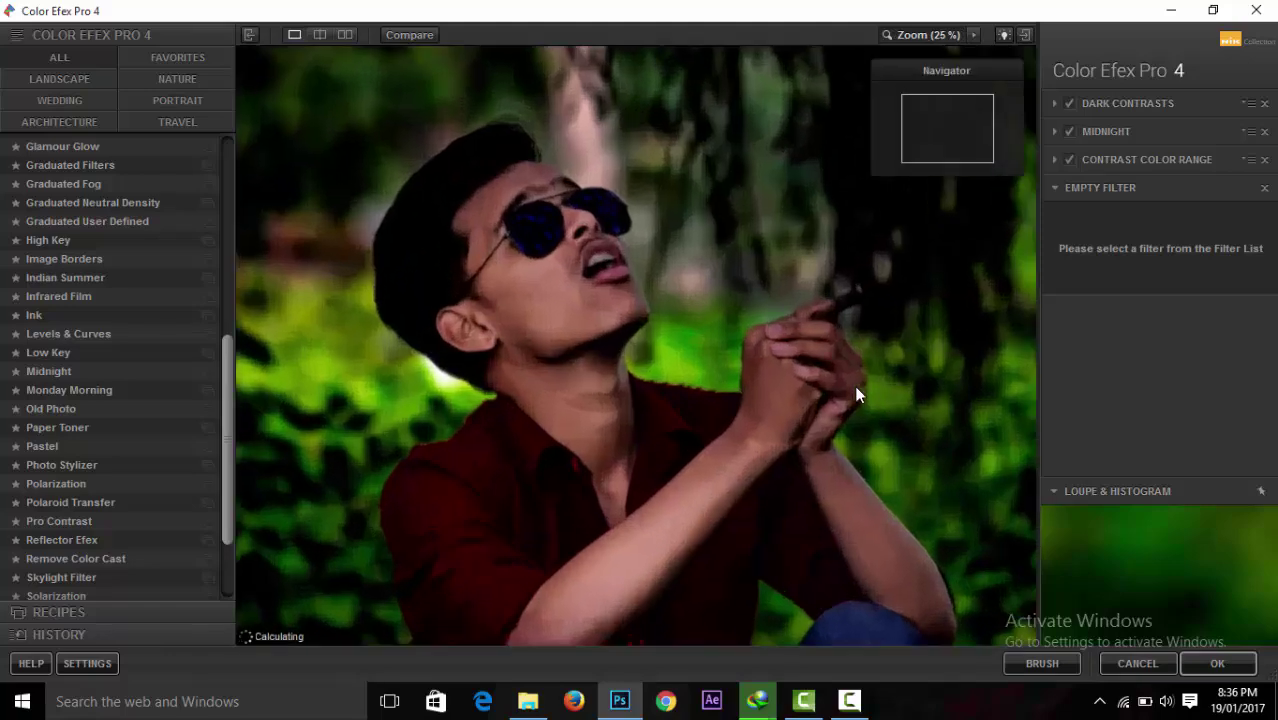
pyautogui.hotkey('ctrl', '-')
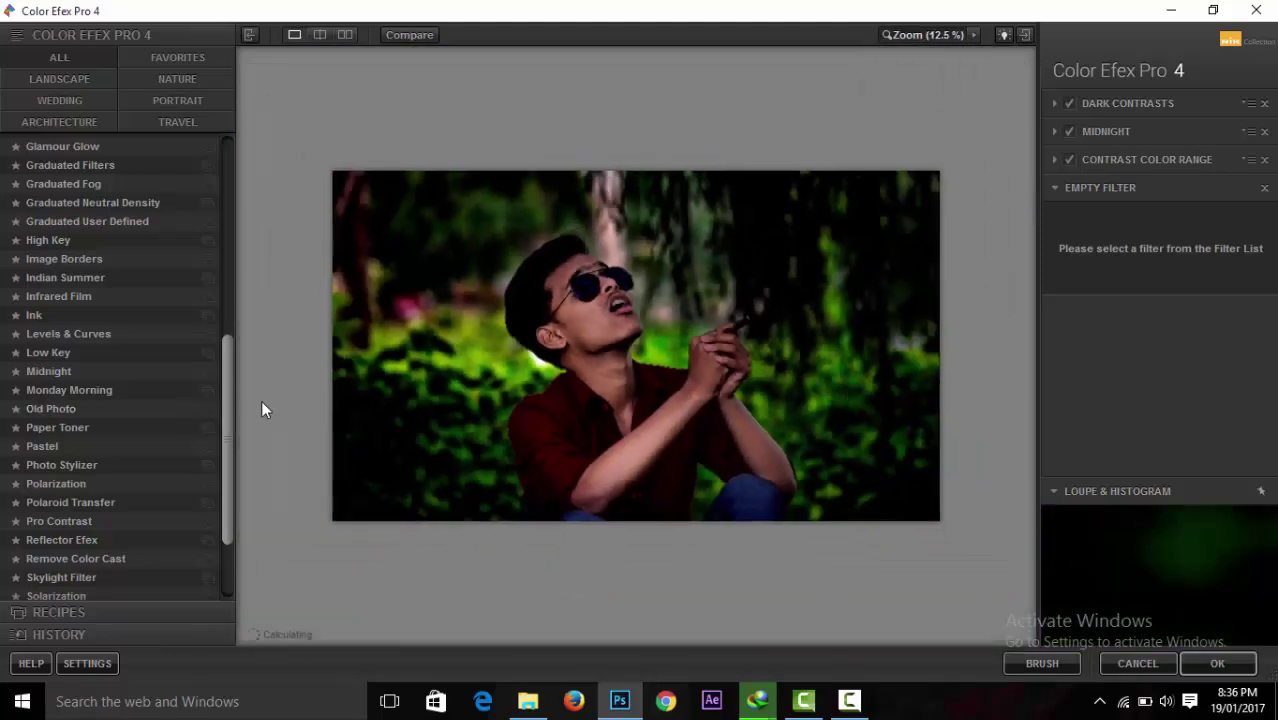
pyautogui.moveTo(232, 326); pyautogui.dragTo(248, 168)
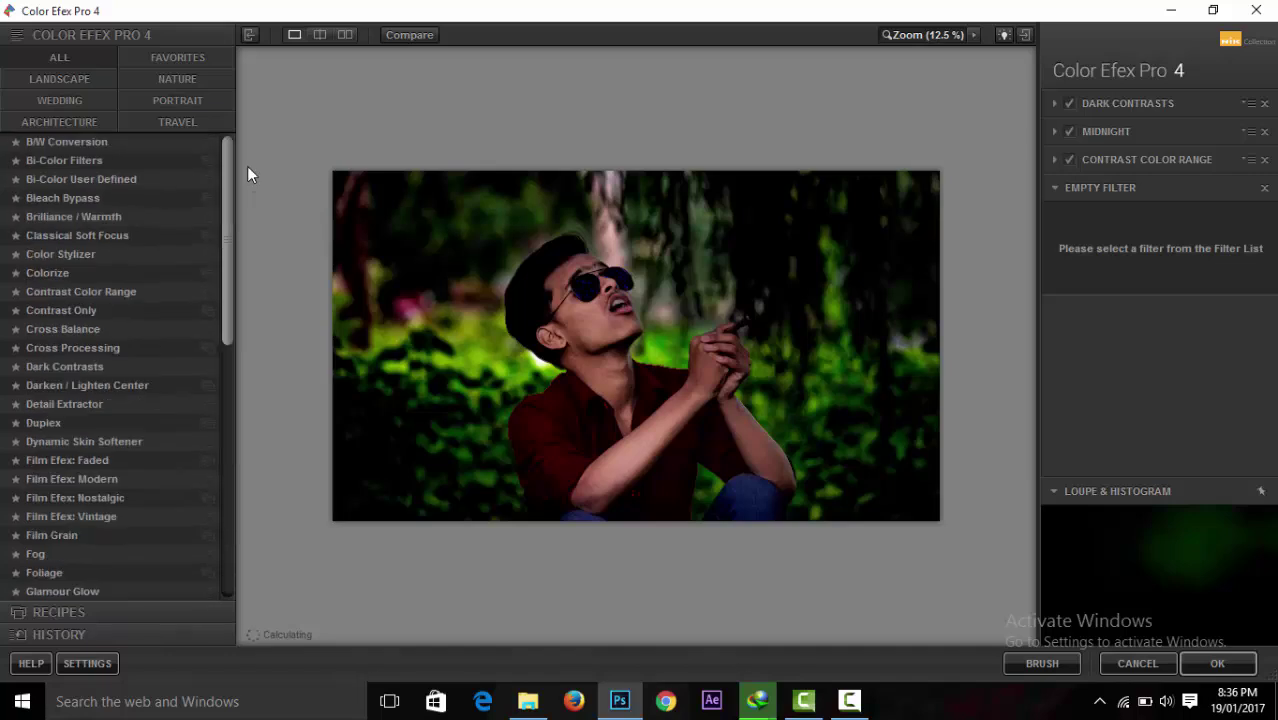
pyautogui.click(97, 440)
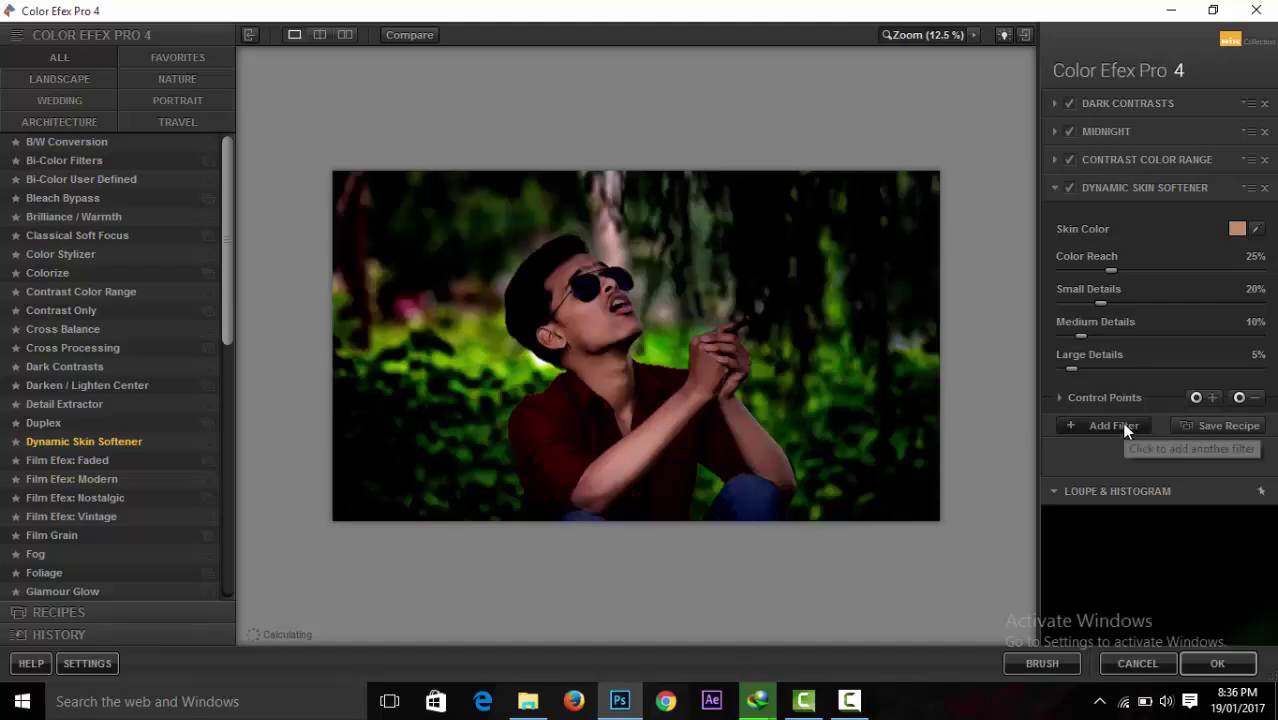
pyautogui.click(1125, 431)
pyautogui.click(1219, 660)
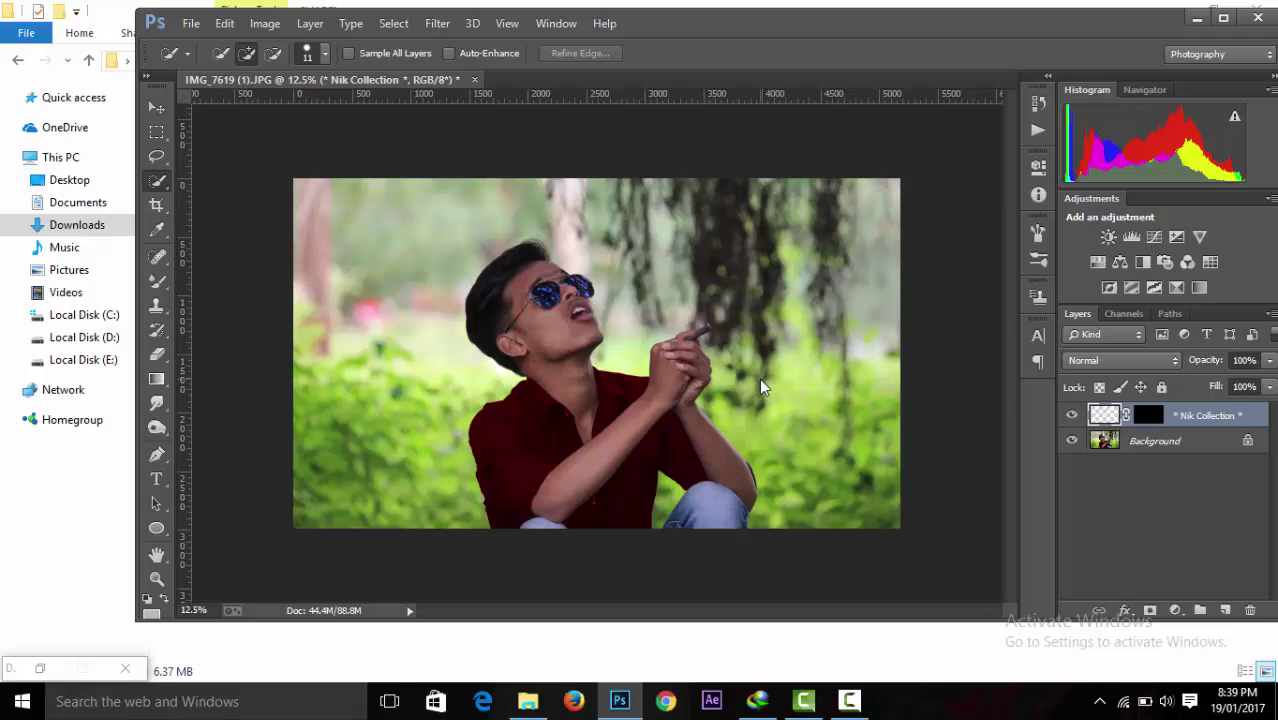
# Maximize the Photoshop window and launch the Camera Raw Filter on the Color Efex Pro 4 layer.
pyautogui.doubleClick(865, 22)
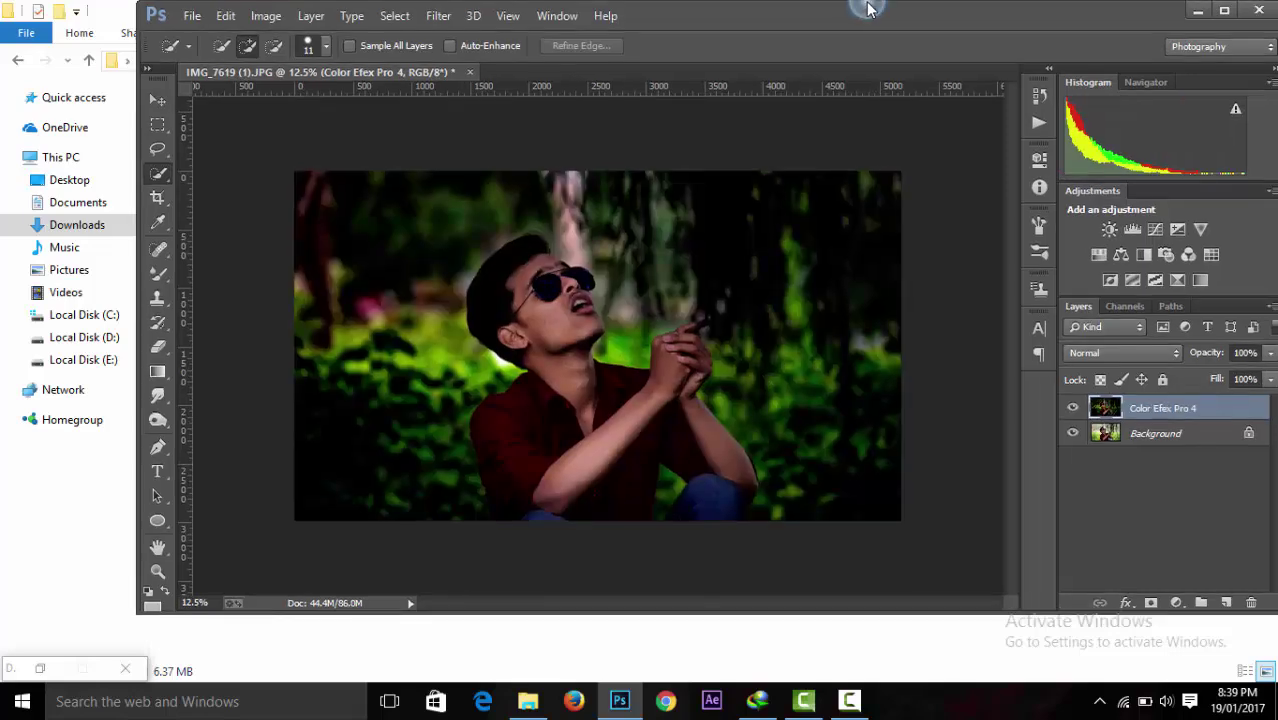
pyautogui.scroll(-1, 700, 401)
pyautogui.scroll(-1, 700, 401)
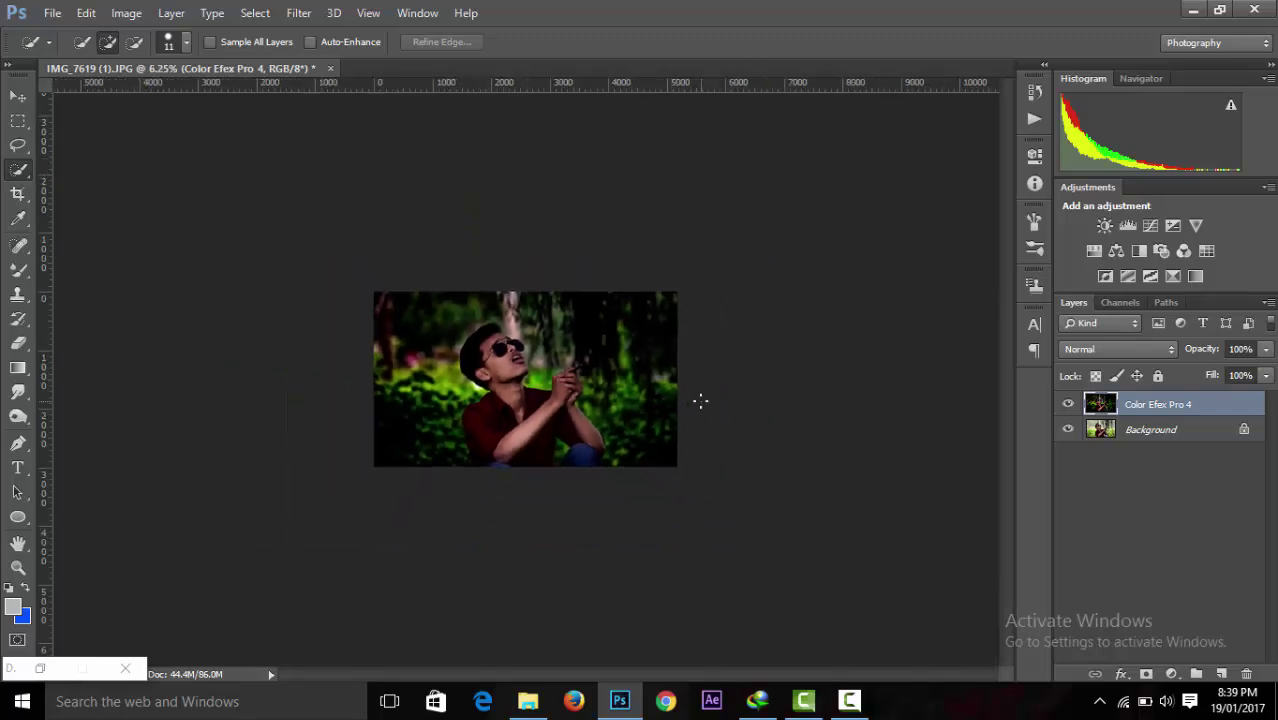
pyautogui.scroll(1, 700, 401)
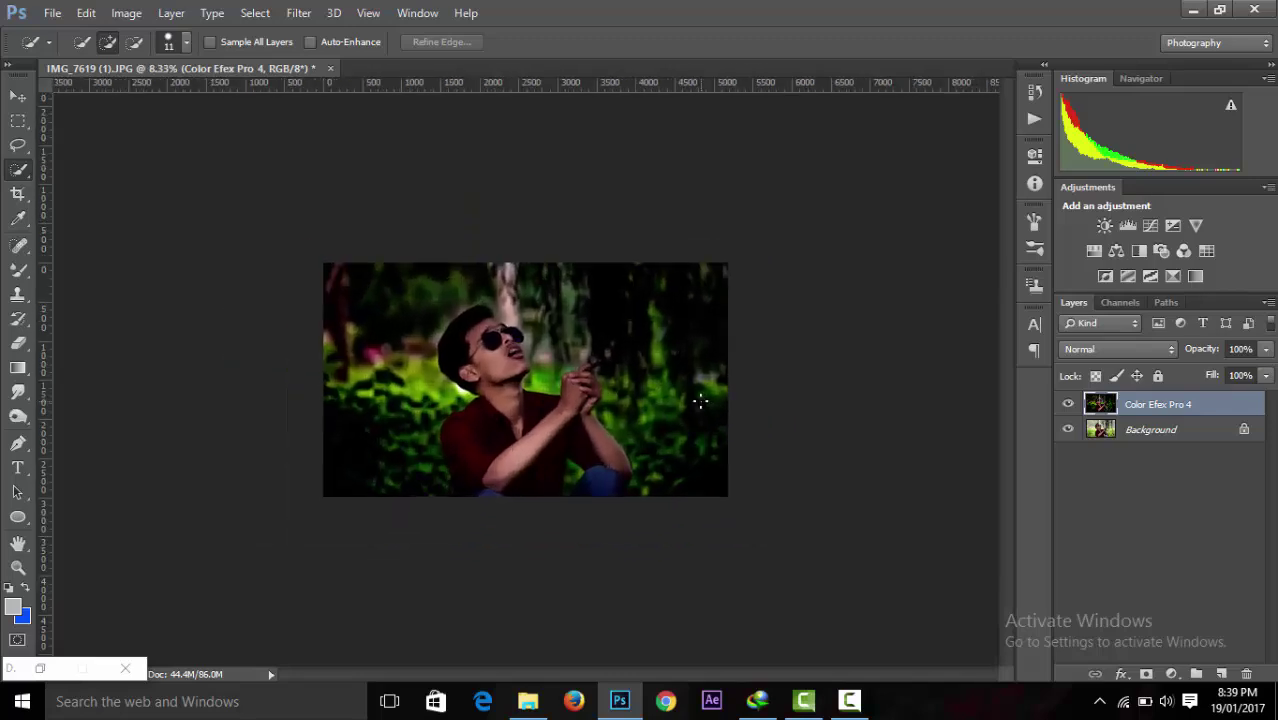
pyautogui.click(298, 13)
pyautogui.click(304, 123)
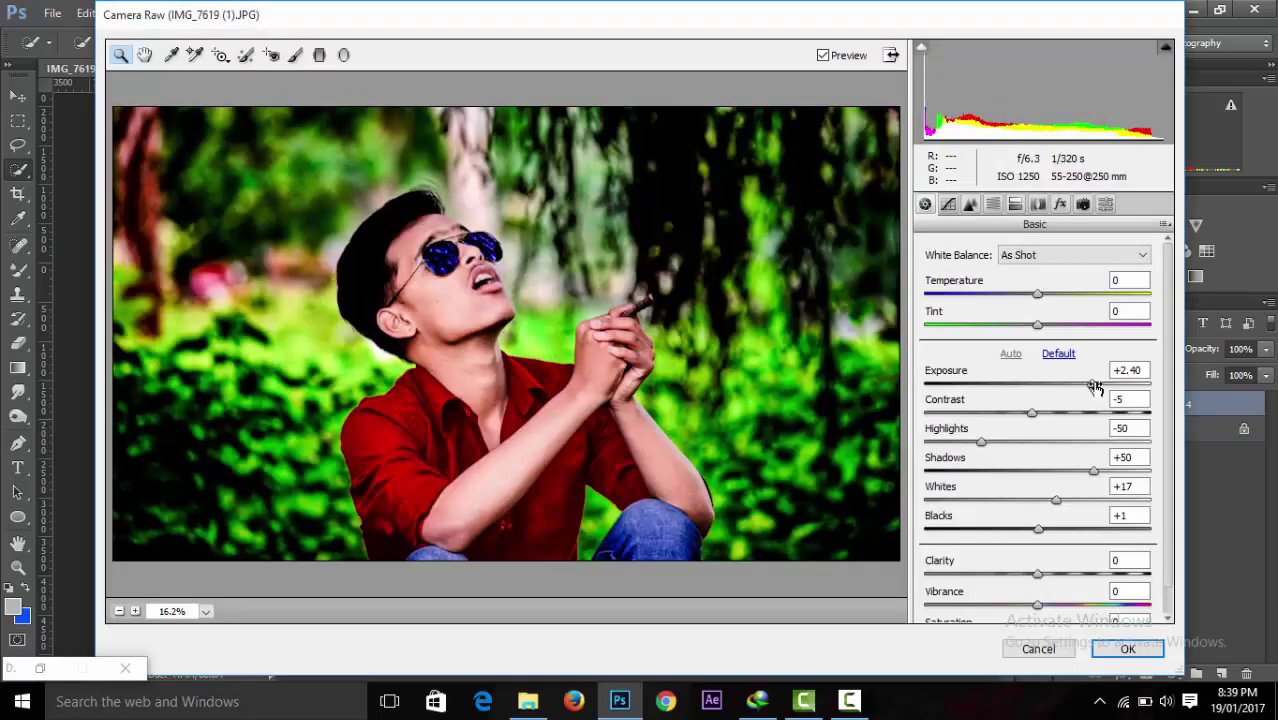
# Reset the basic Camera Raw settings, then set Blacks to +38, Shadows to +31, and add slight Clarity.
pyautogui.click(1058, 353)
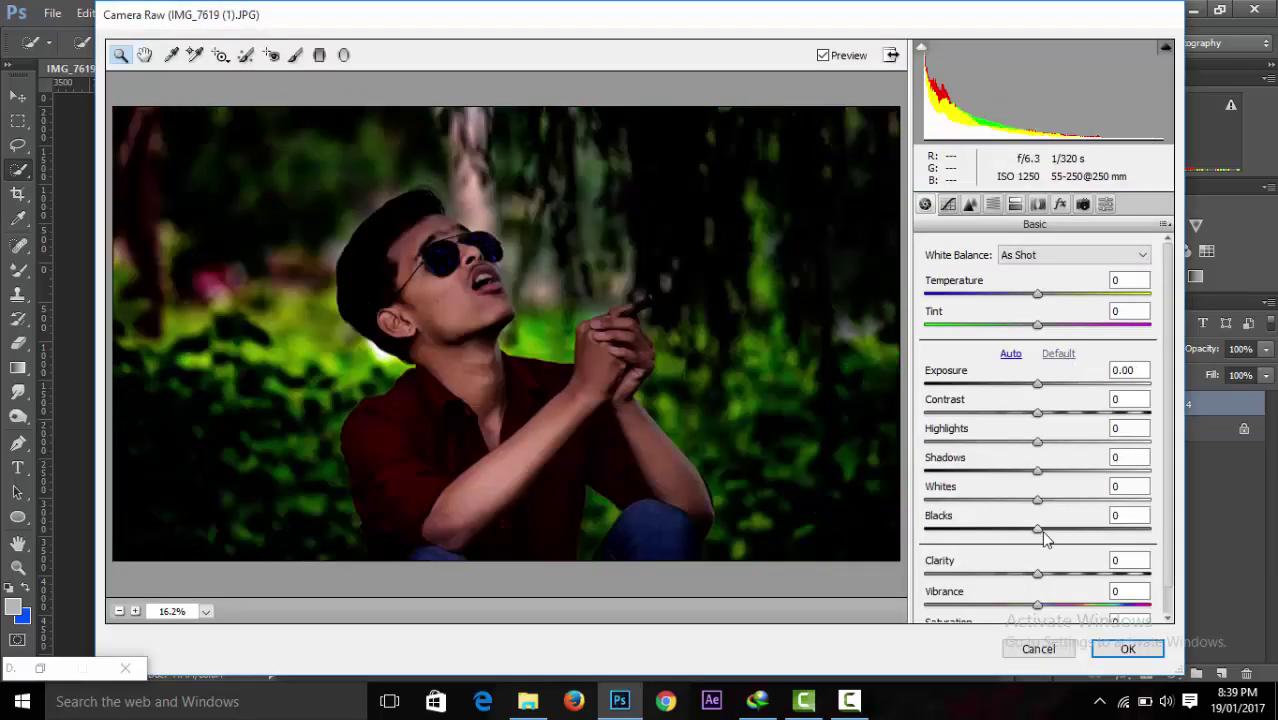
pyautogui.moveTo(1040, 531); pyautogui.dragTo(1079, 530)
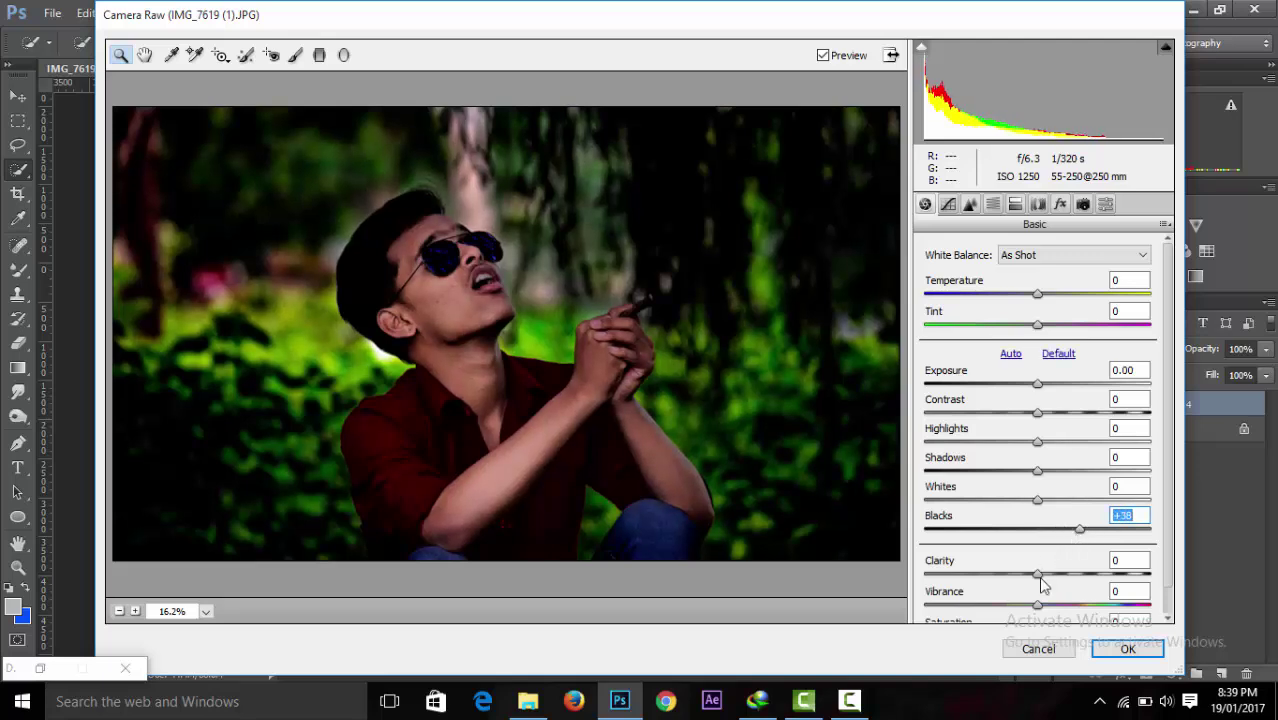
pyautogui.moveTo(1040, 578); pyautogui.dragTo(1052, 582)
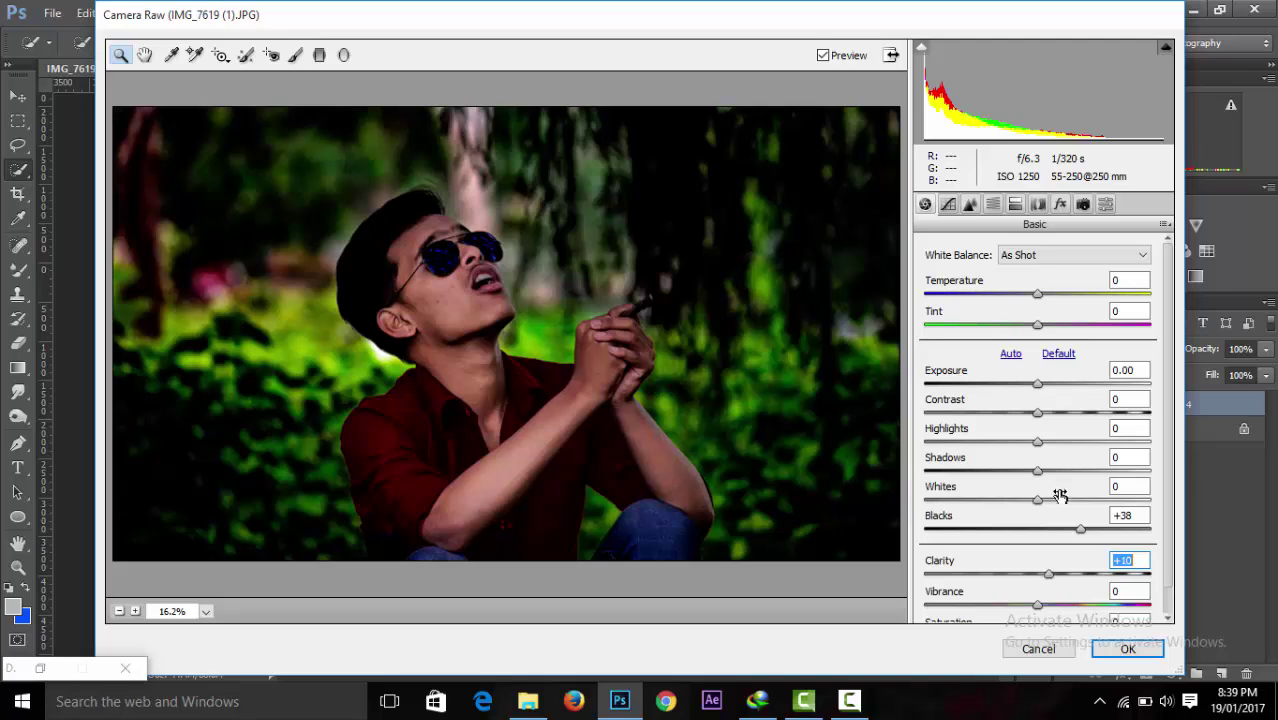
pyautogui.moveTo(1043, 479)
pyautogui.mouseDown()
pyautogui.moveTo(1078, 478)
pyautogui.moveTo(1062, 440)
pyautogui.mouseUp()
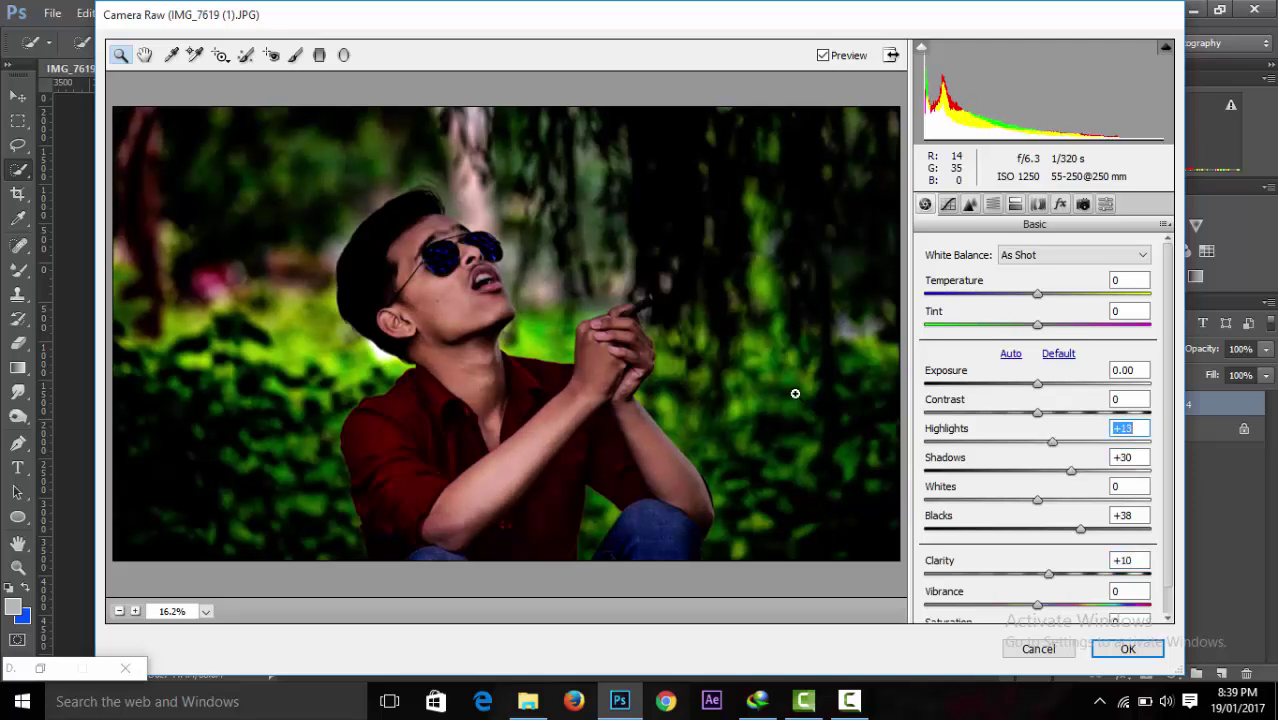
pyautogui.scroll(-2, 796, 391)
pyautogui.scroll(1, 796, 391)
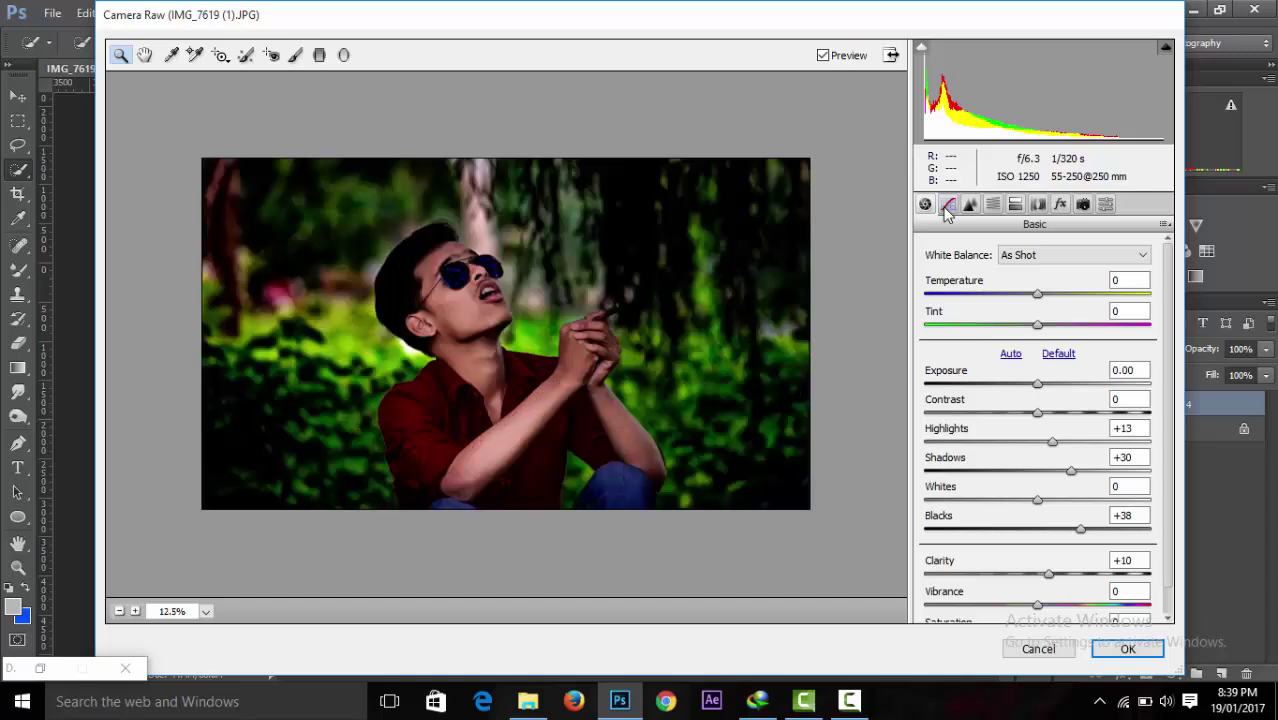
# In HSL Hue, set Yellows to -90 and Greens to -100, and apply the filter.
pyautogui.click(969, 206)
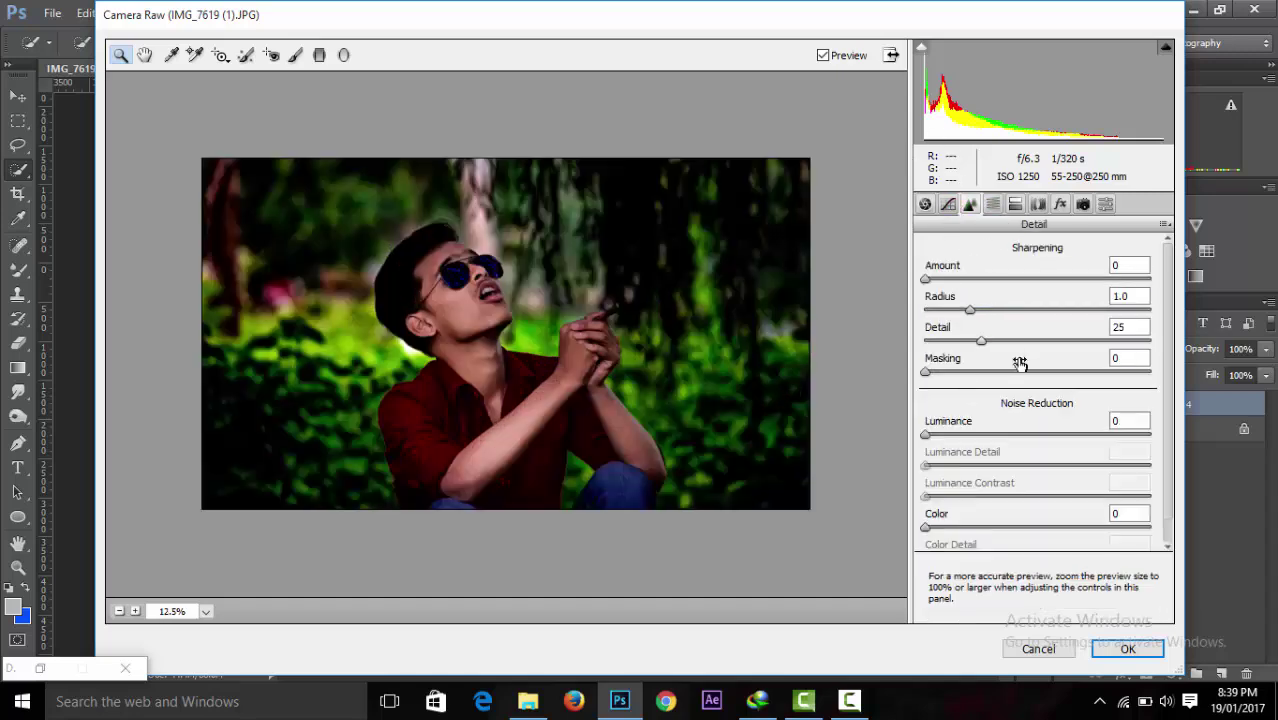
pyautogui.click(993, 204)
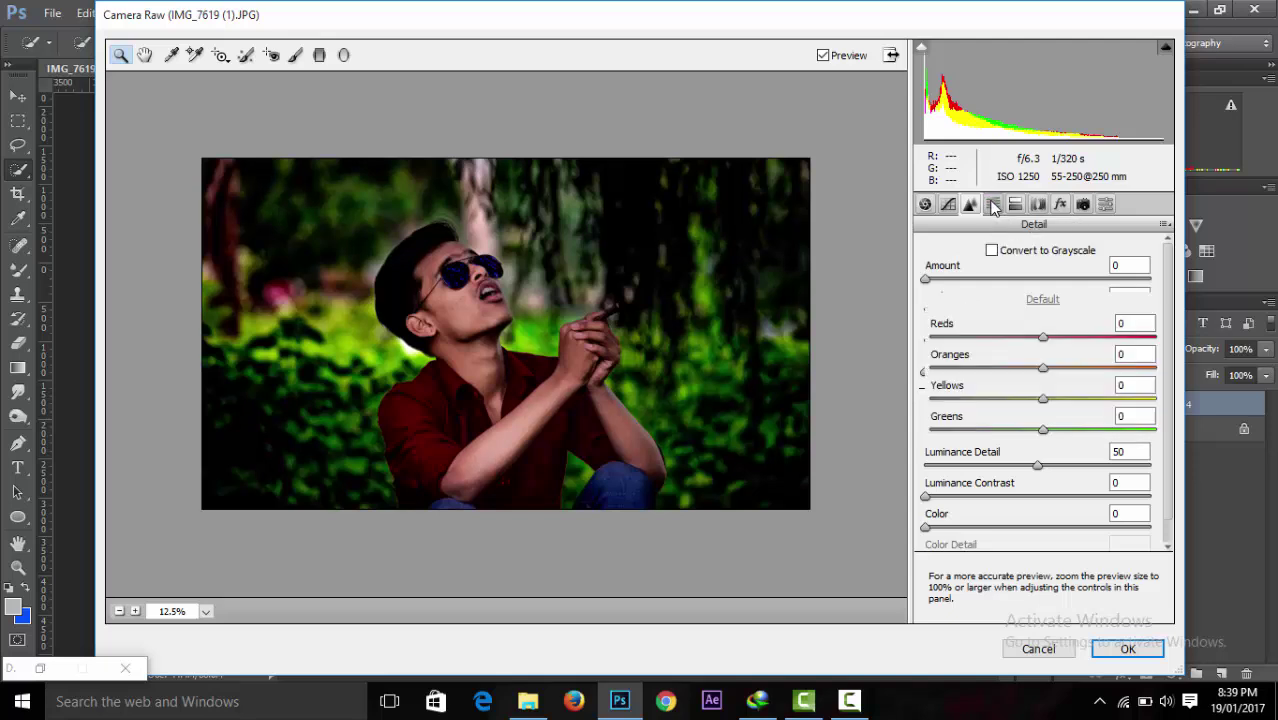
pyautogui.click(932, 275)
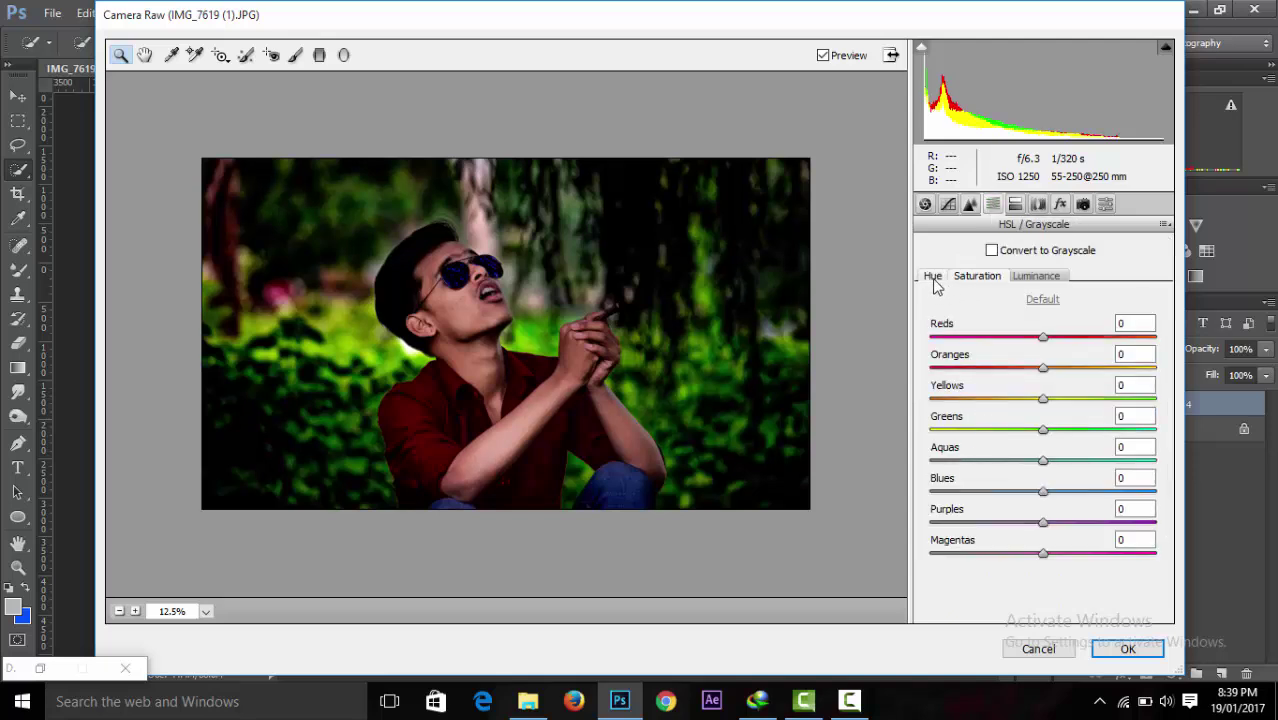
pyautogui.moveTo(985, 398)
pyautogui.mouseDown()
pyautogui.moveTo(920, 400)
pyautogui.moveTo(960, 398)
pyautogui.moveTo(942, 399)
pyautogui.moveTo(930, 430)
pyautogui.mouseUp()
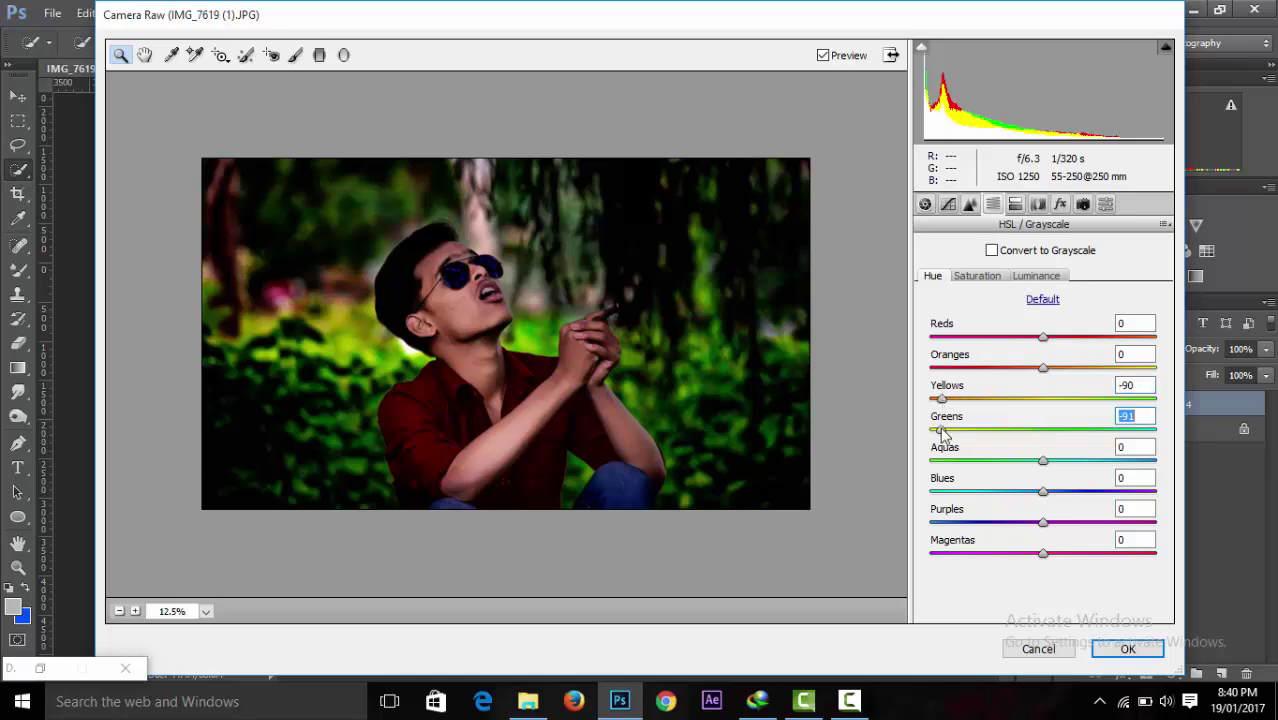
pyautogui.click(1127, 649)
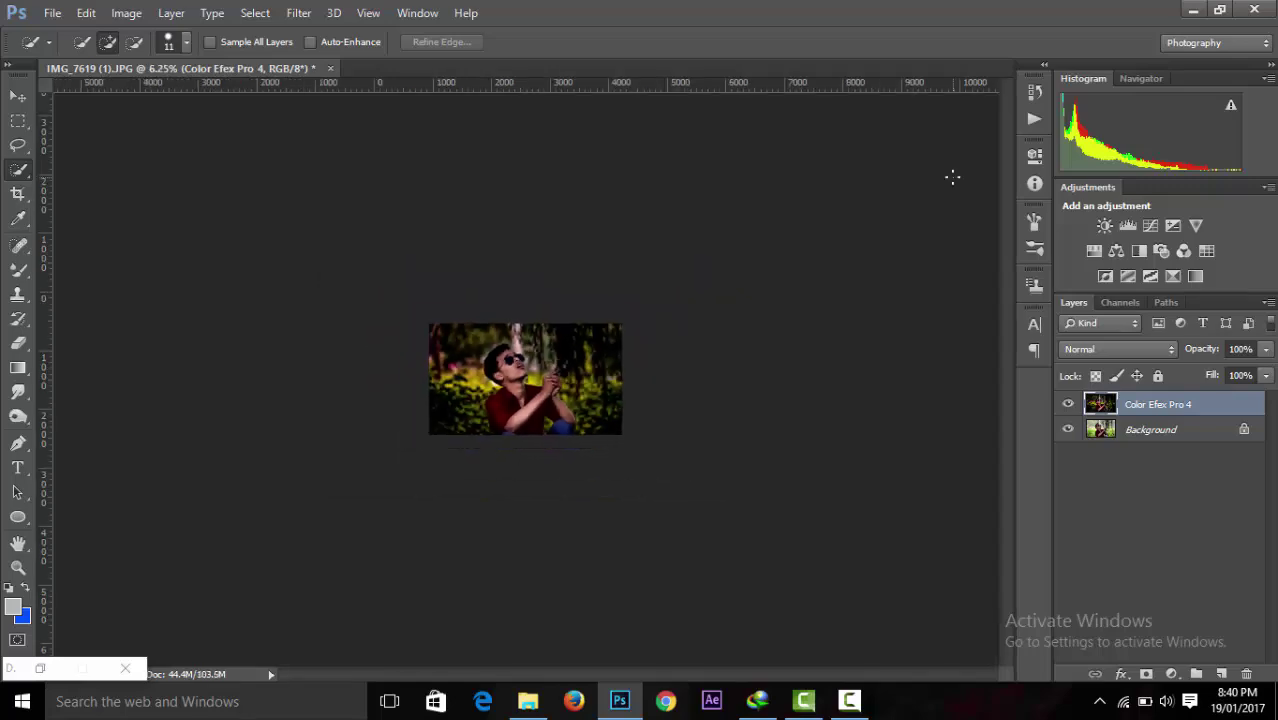
# Switch to the Mixer Brush and sample skin tone b4877f from the cheek as the foreground colour.
pyautogui.hotkey('ctrl', '0')
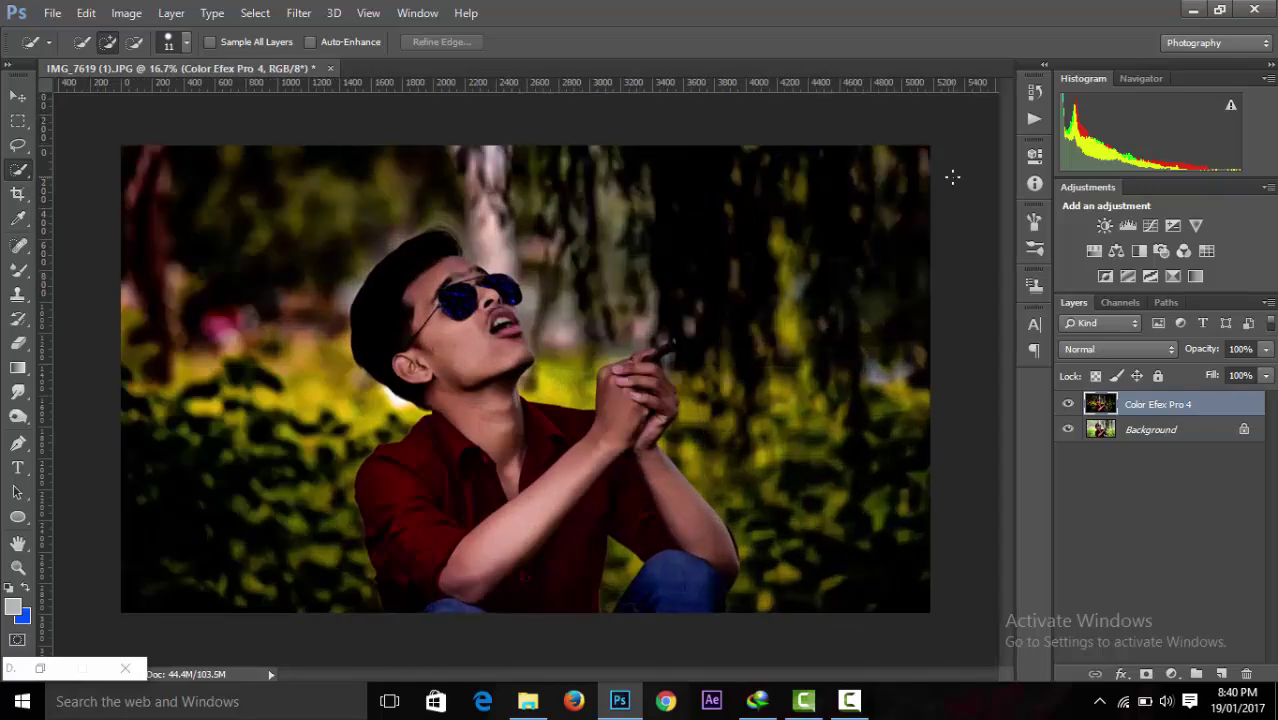
pyautogui.hotkey('ctrl', '+')
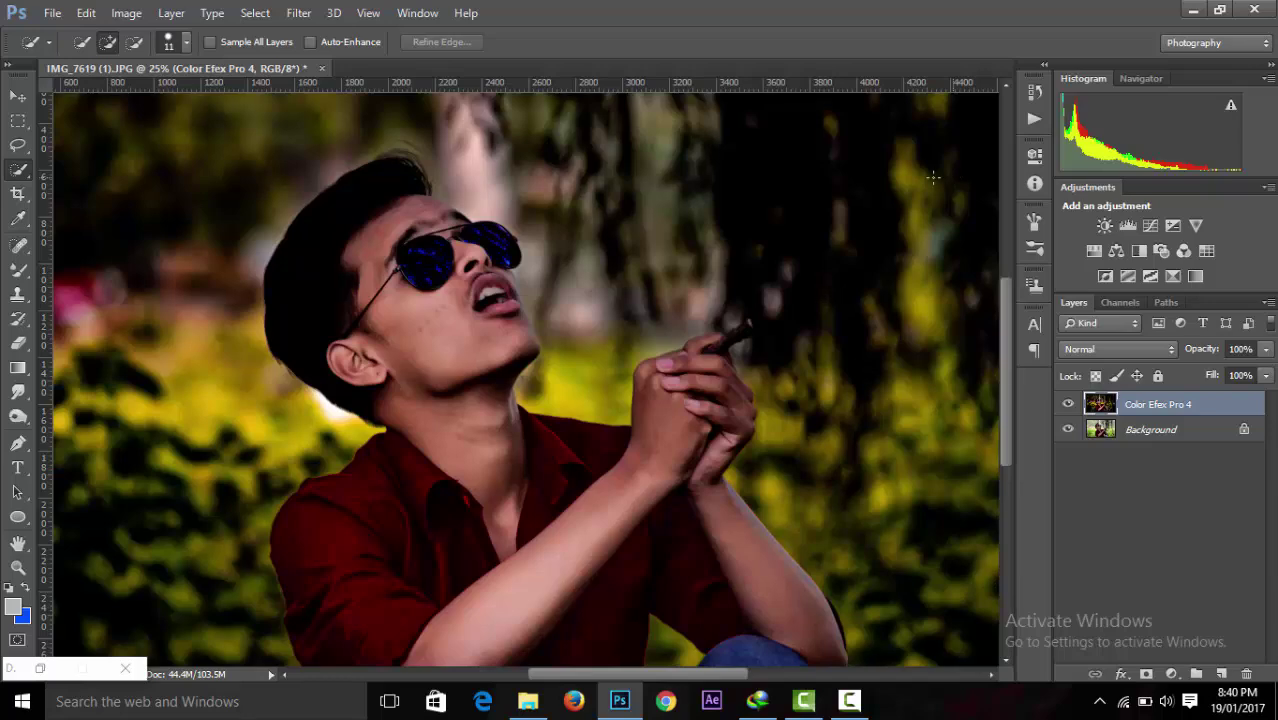
pyautogui.hotkey('ctrl', '-')
pyautogui.hotkey('ctrl', '-')
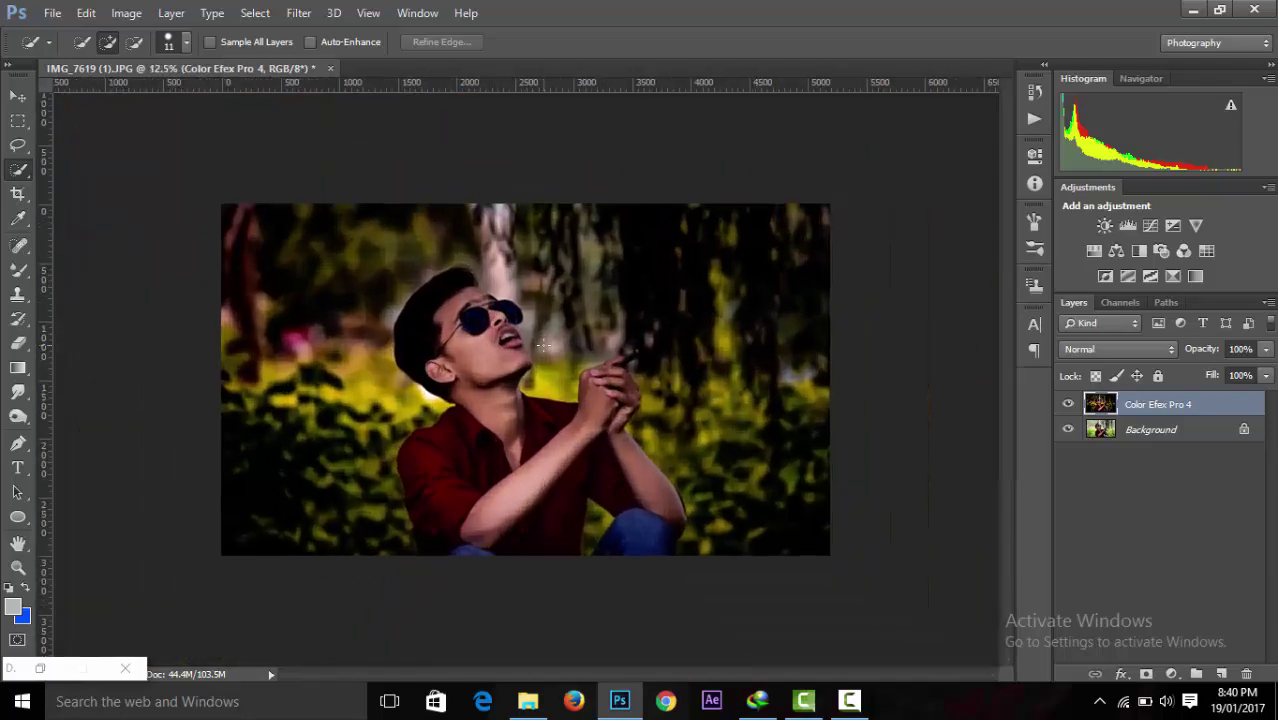
pyautogui.scroll(4, 543, 345)
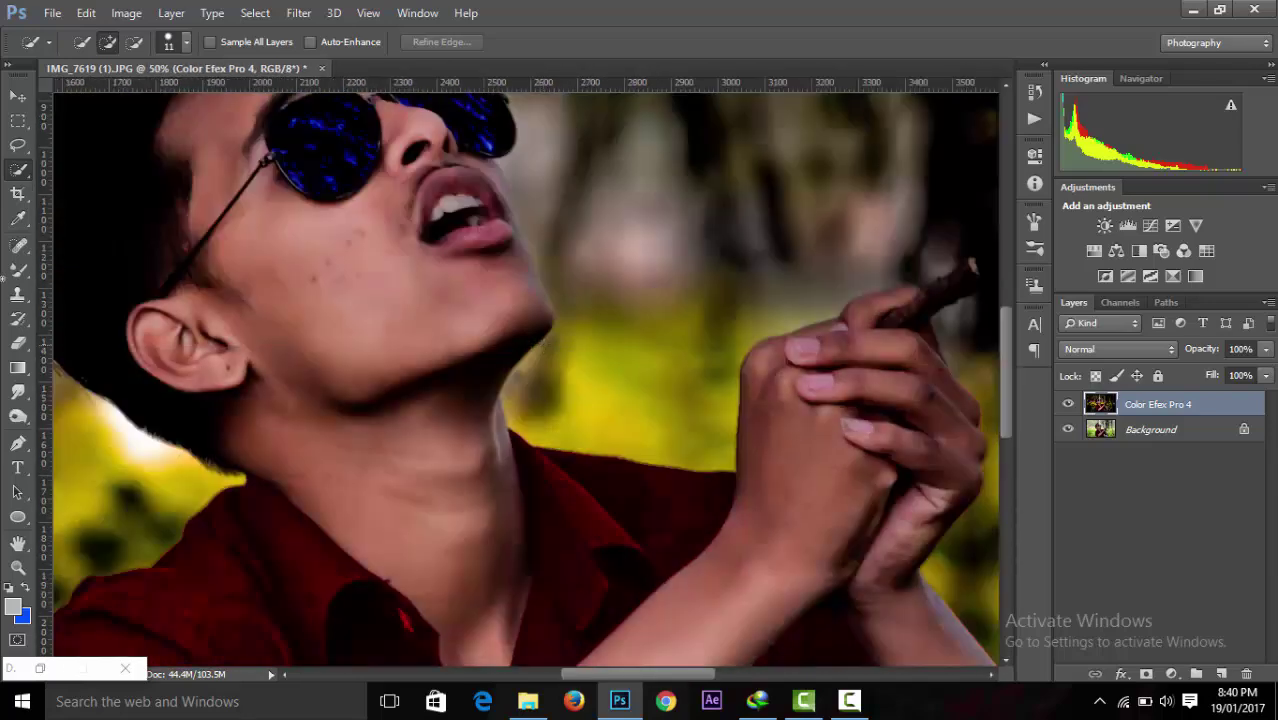
pyautogui.hotkey('shift', 'b')
pyautogui.click(155, 42)
pyautogui.click(368, 288)
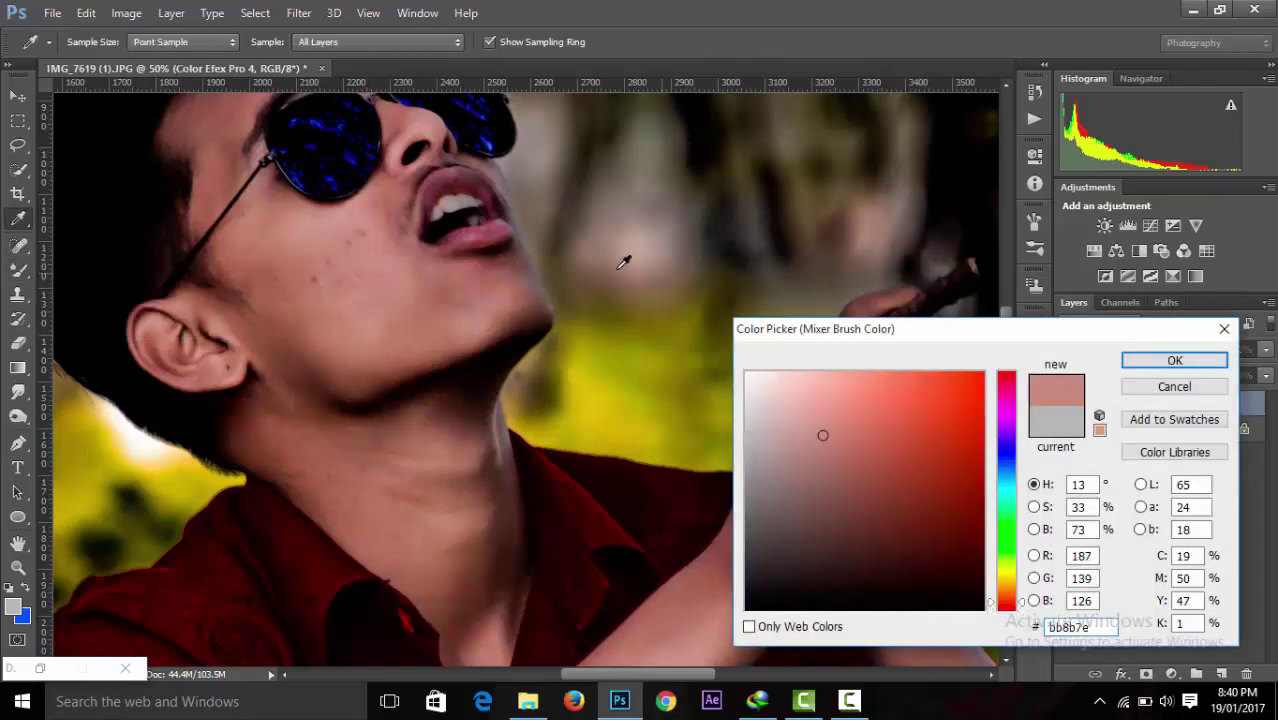
pyautogui.moveTo(382, 287); pyautogui.dragTo(470, 241)
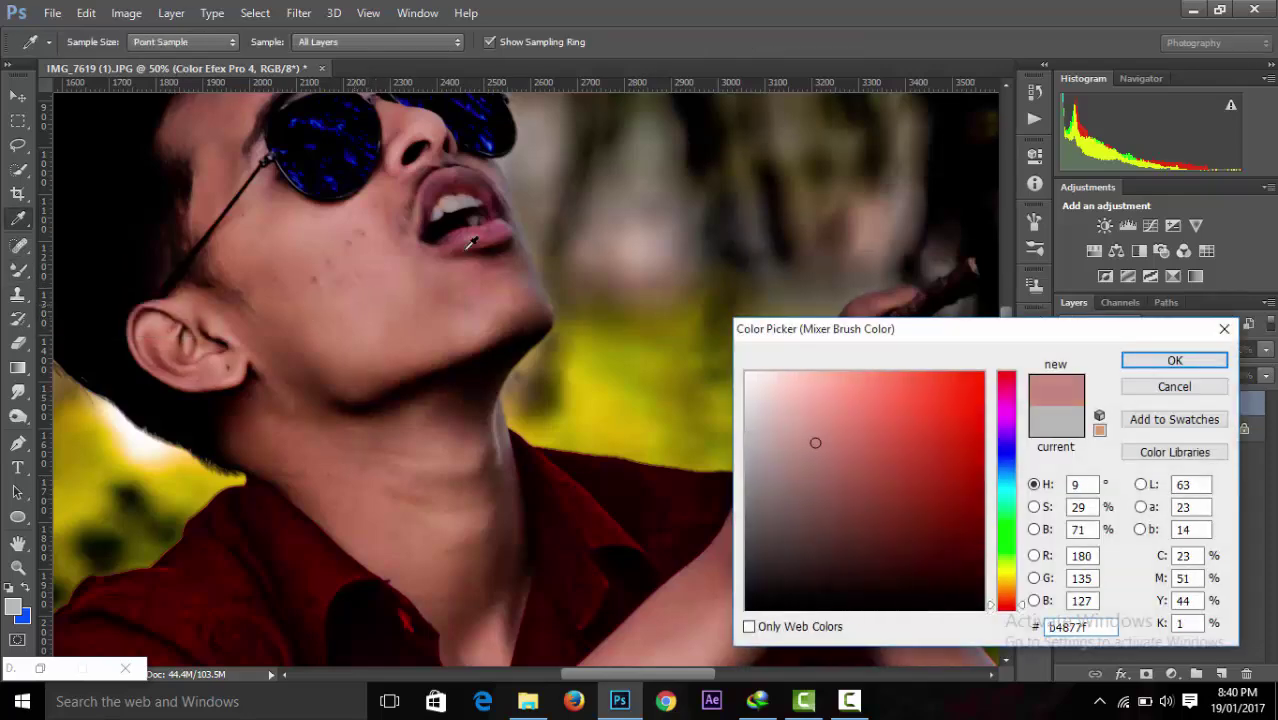
pyautogui.click(1150, 360)
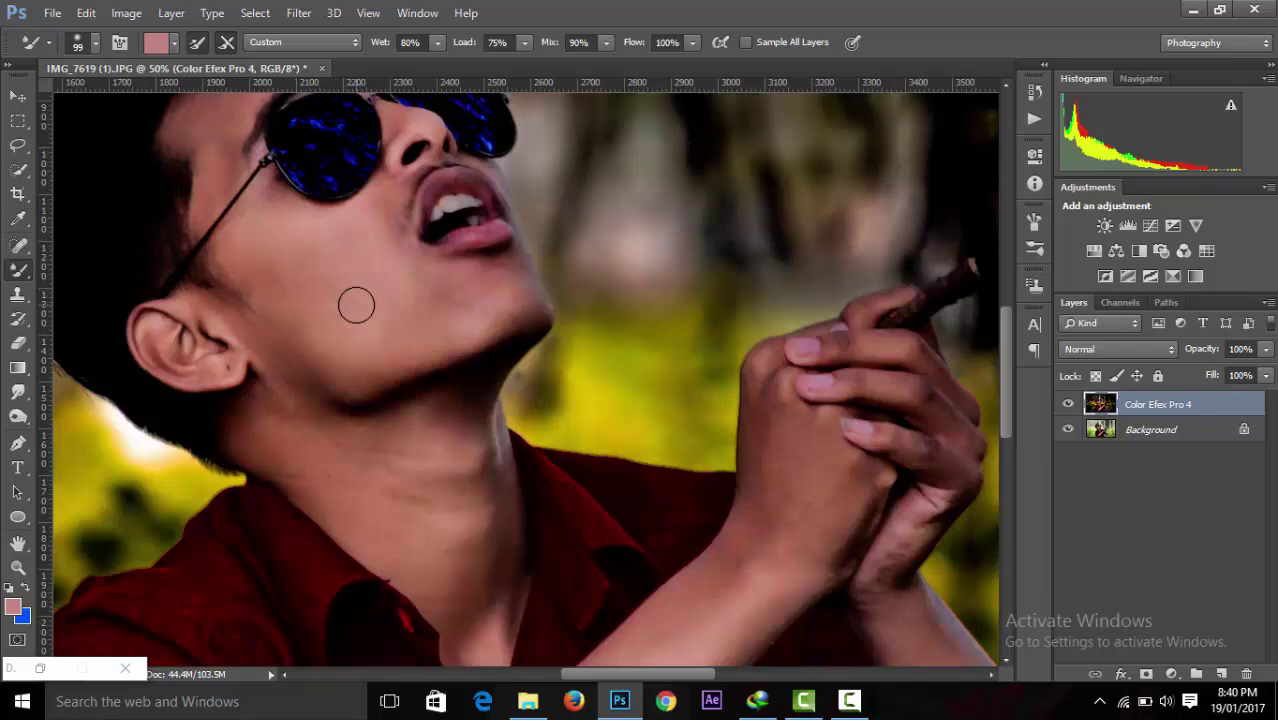
# Refit the view to the whole photo and make a short smudge stroke on the skin.
pyautogui.hotkey('ctrl', '-')
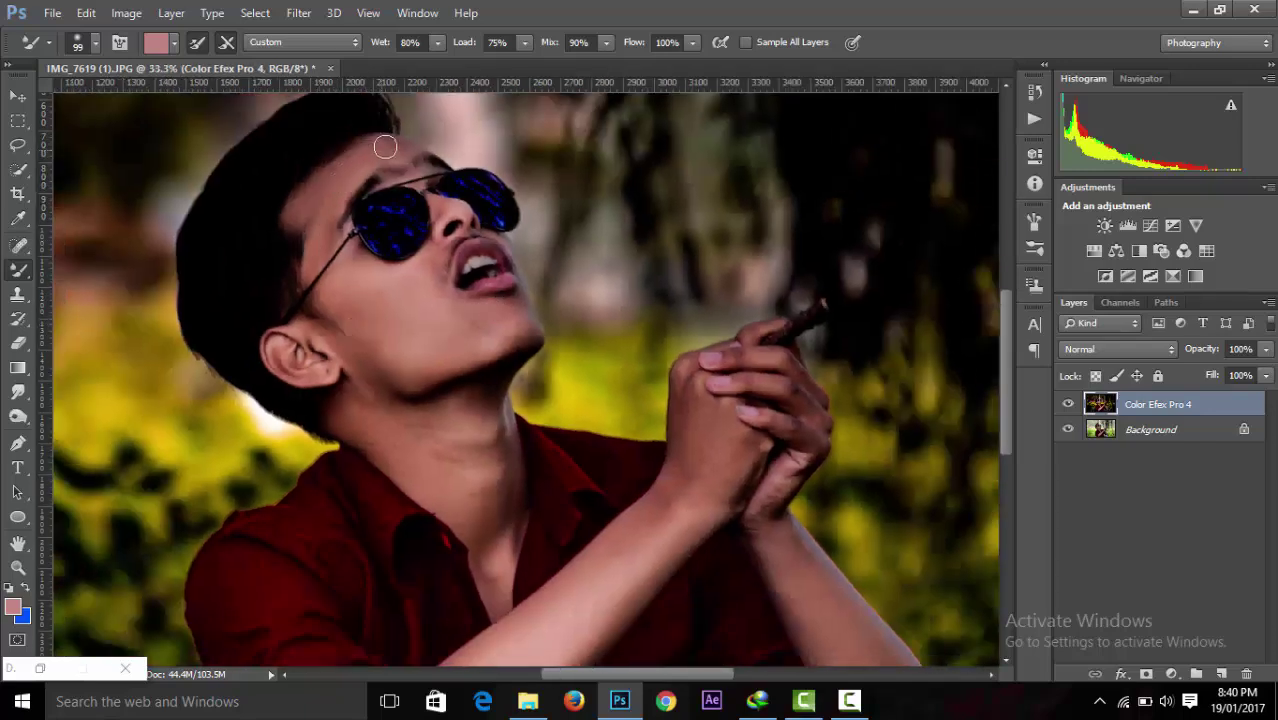
pyautogui.hotkey('ctrl', '-')
pyautogui.hotkey('ctrl', '-')
pyautogui.hotkey('ctrl', '-')
pyautogui.hotkey('ctrl', '-')
pyautogui.hotkey('ctrl', '-')
pyautogui.hotkey('ctrl', '-')
pyautogui.hotkey('ctrl', '+')
pyautogui.hotkey('ctrl', '+')
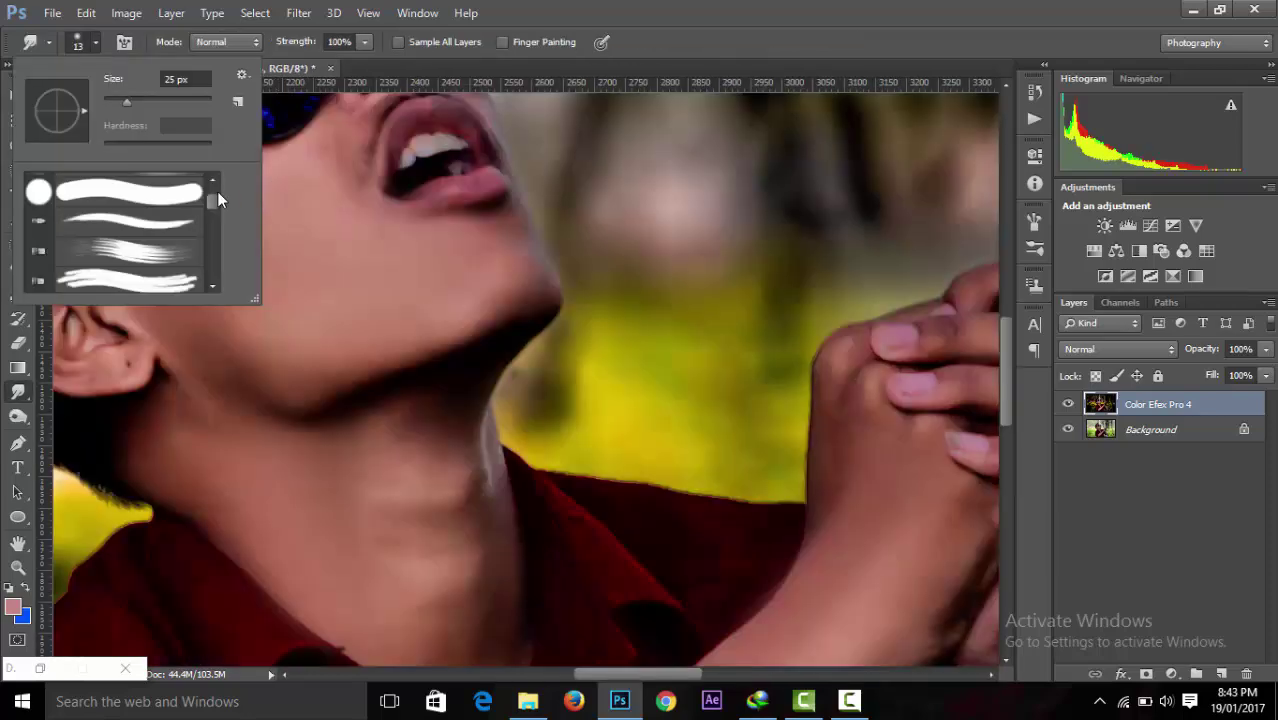
pyautogui.moveTo(216, 194)
pyautogui.mouseDown()
pyautogui.moveTo(211, 271)
pyautogui.moveTo(212, 179)
pyautogui.mouseUp()
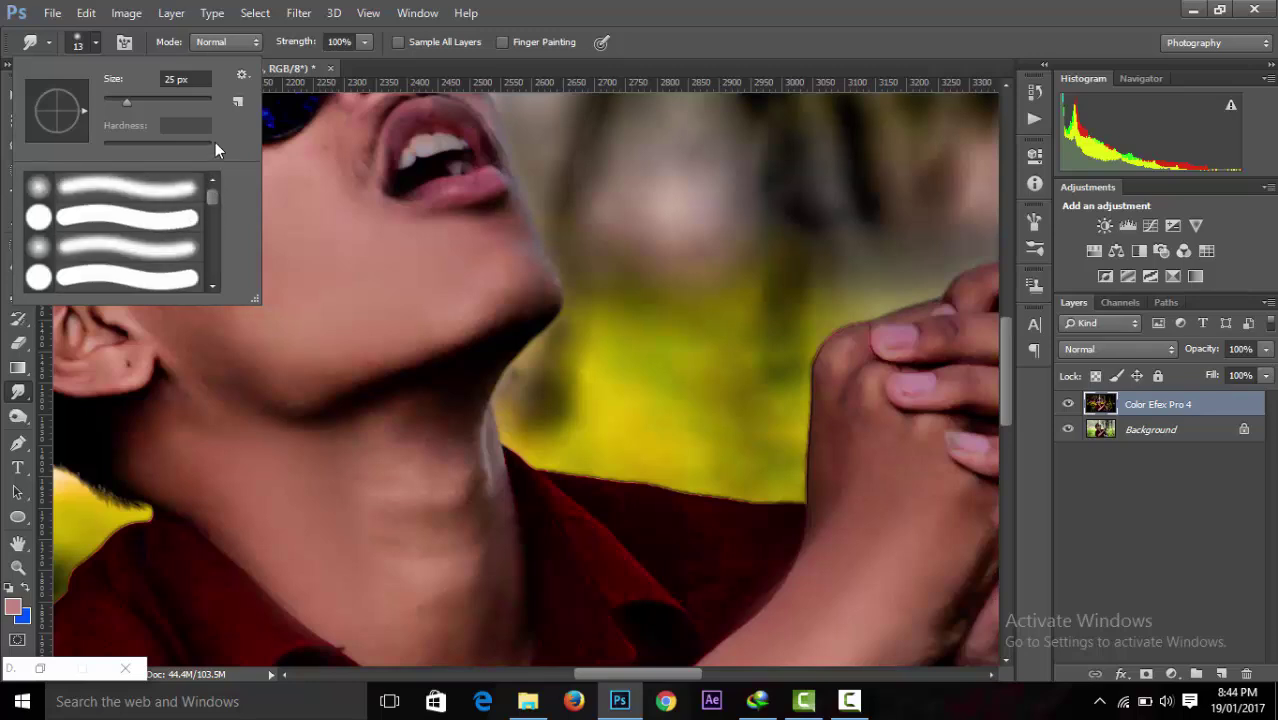
# Choose a Round Curve bristle brush tip for drawing hair strands.
pyautogui.click(124, 44)
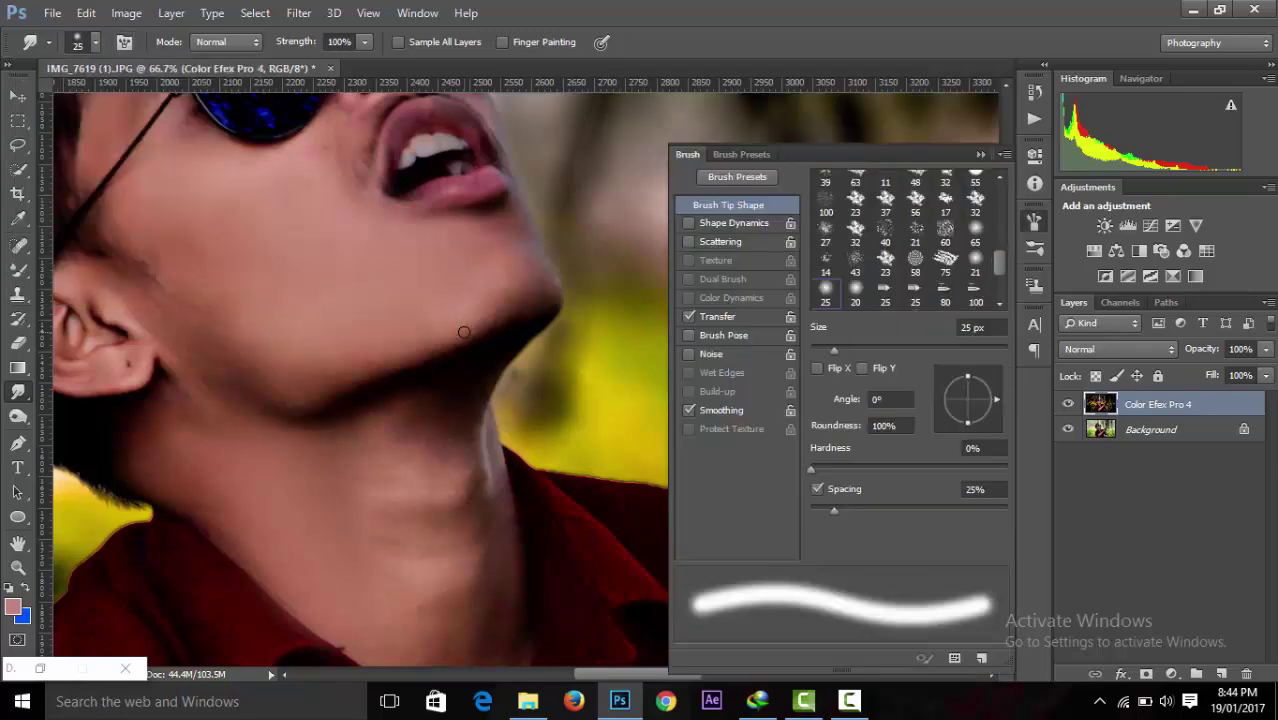
pyautogui.moveTo(995, 268)
pyautogui.mouseDown()
pyautogui.moveTo(995, 286)
pyautogui.moveTo(988, 167)
pyautogui.mouseUp()
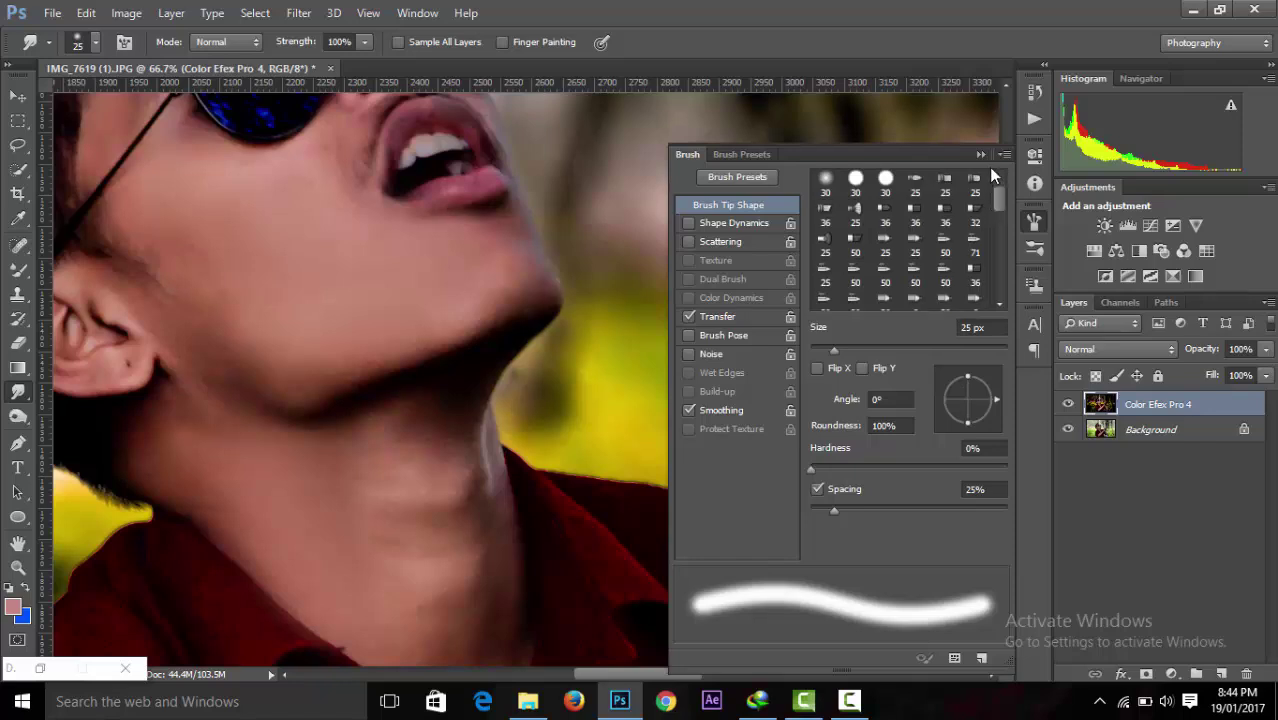
pyautogui.click(856, 212)
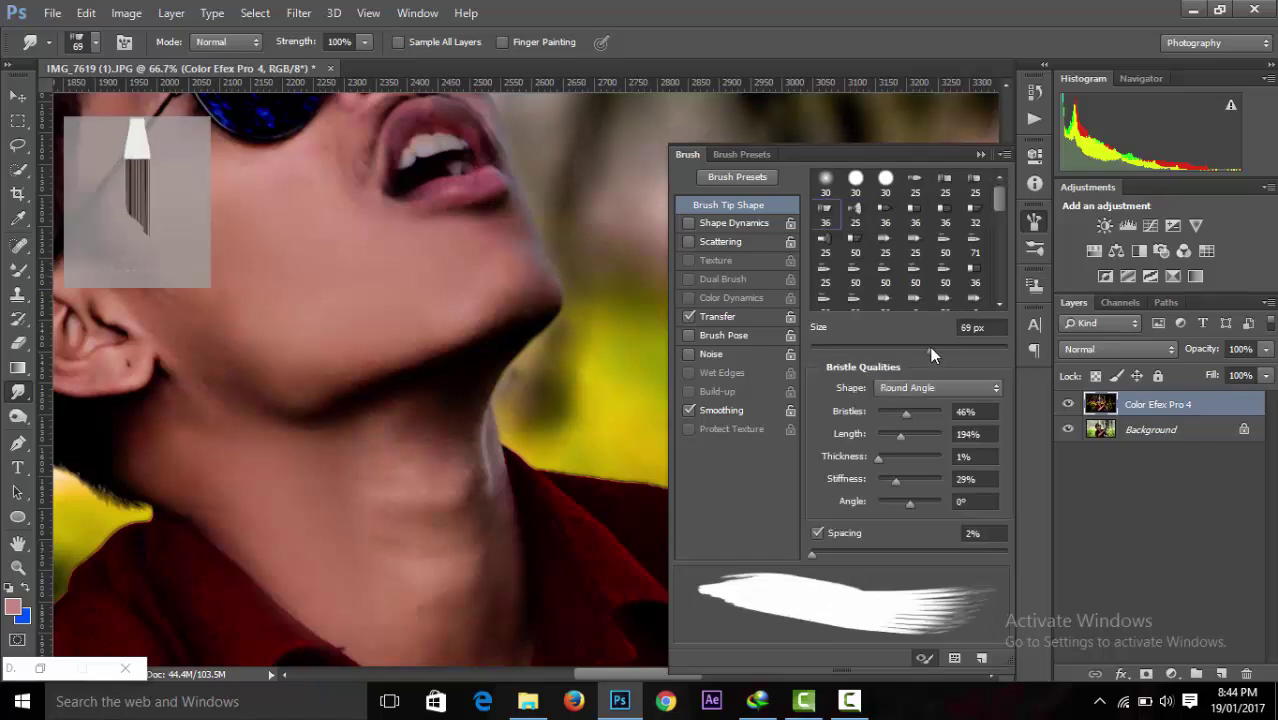
pyautogui.click(945, 192)
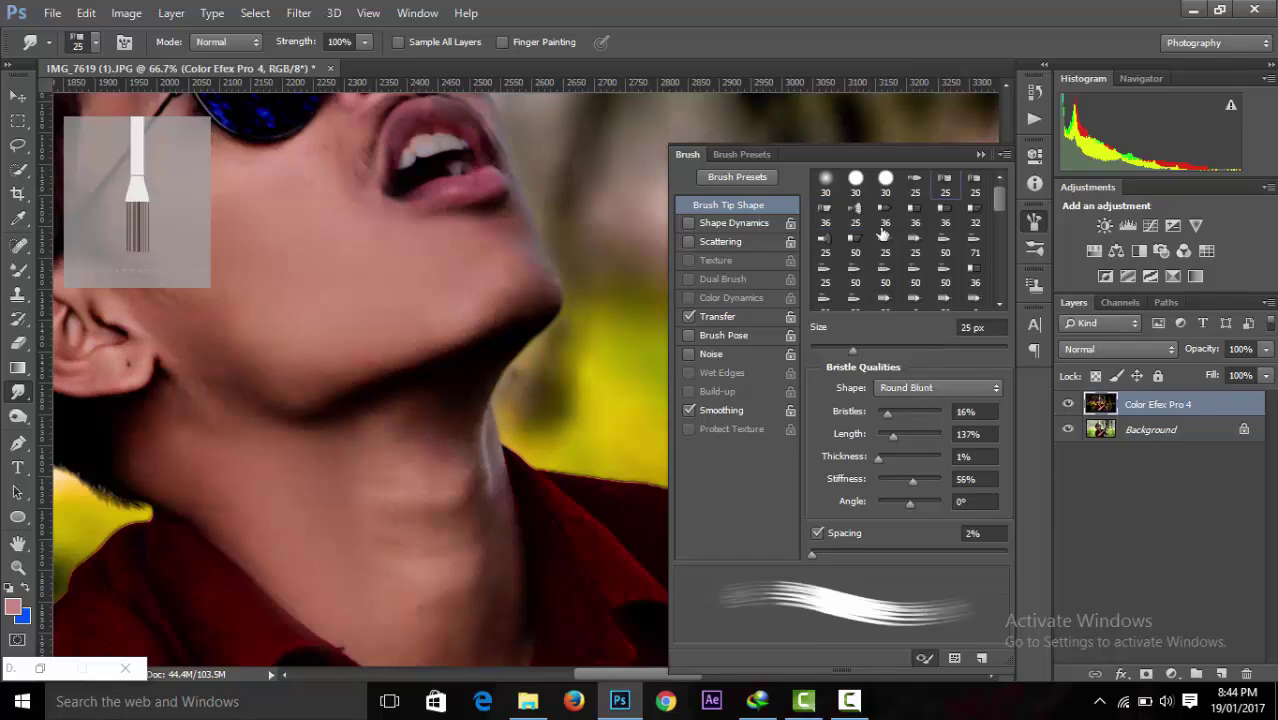
pyautogui.click(977, 190)
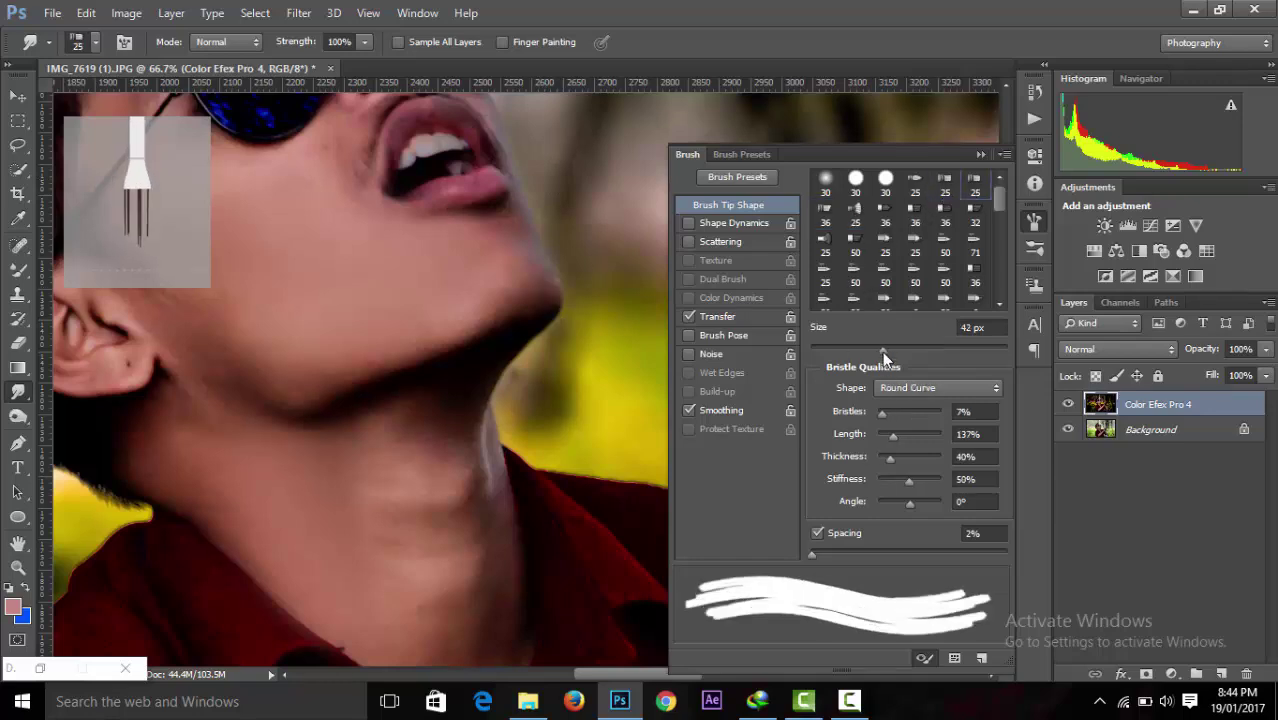
pyautogui.click(981, 154)
pyautogui.moveTo(1000, 315); pyautogui.dragTo(997, 236)
pyautogui.scroll(-1, 972, 234)
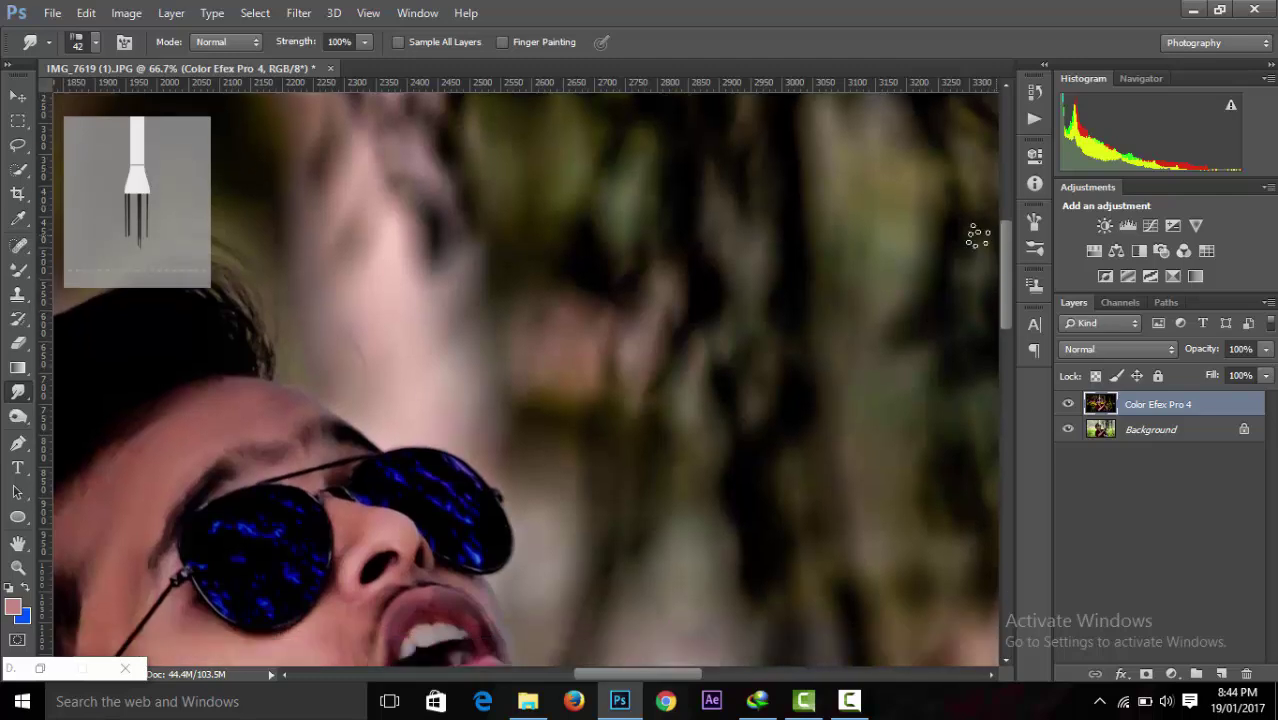
# Undo the last smudge strokes and lower Smudge Strength to 51%.
pyautogui.hotkey('ctrl', '-')
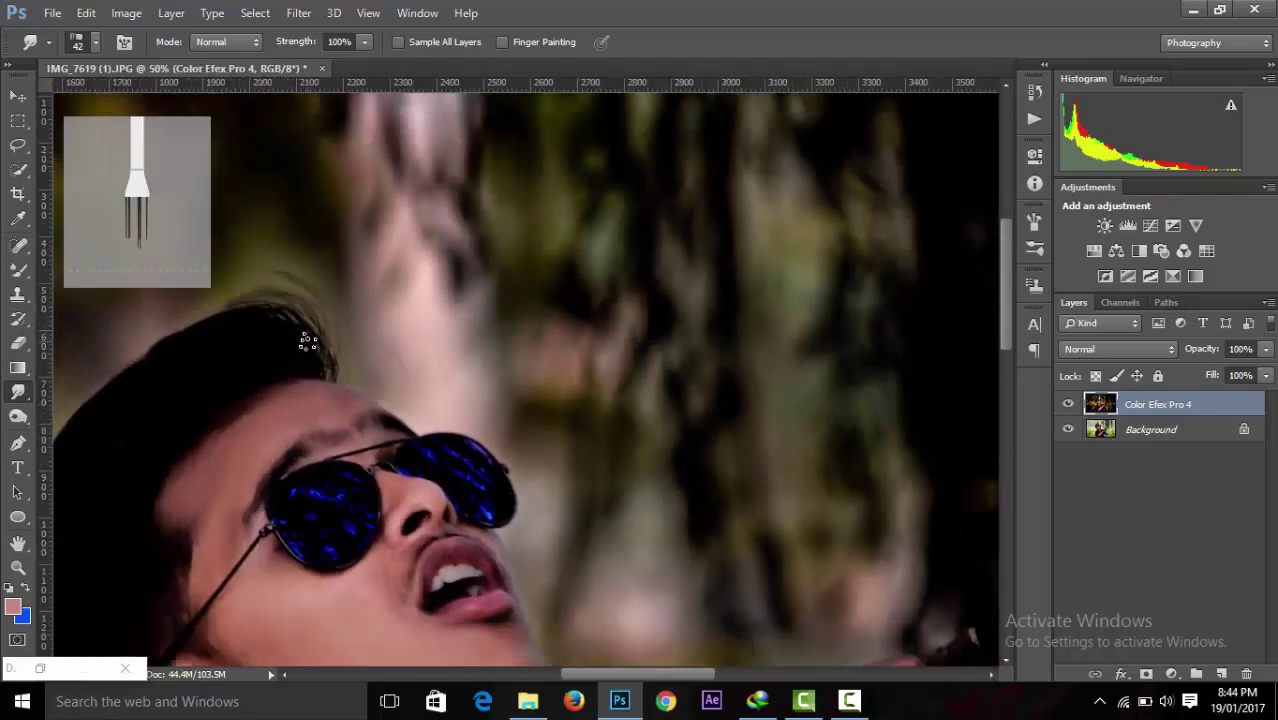
pyautogui.hotkey('ctrl', '-')
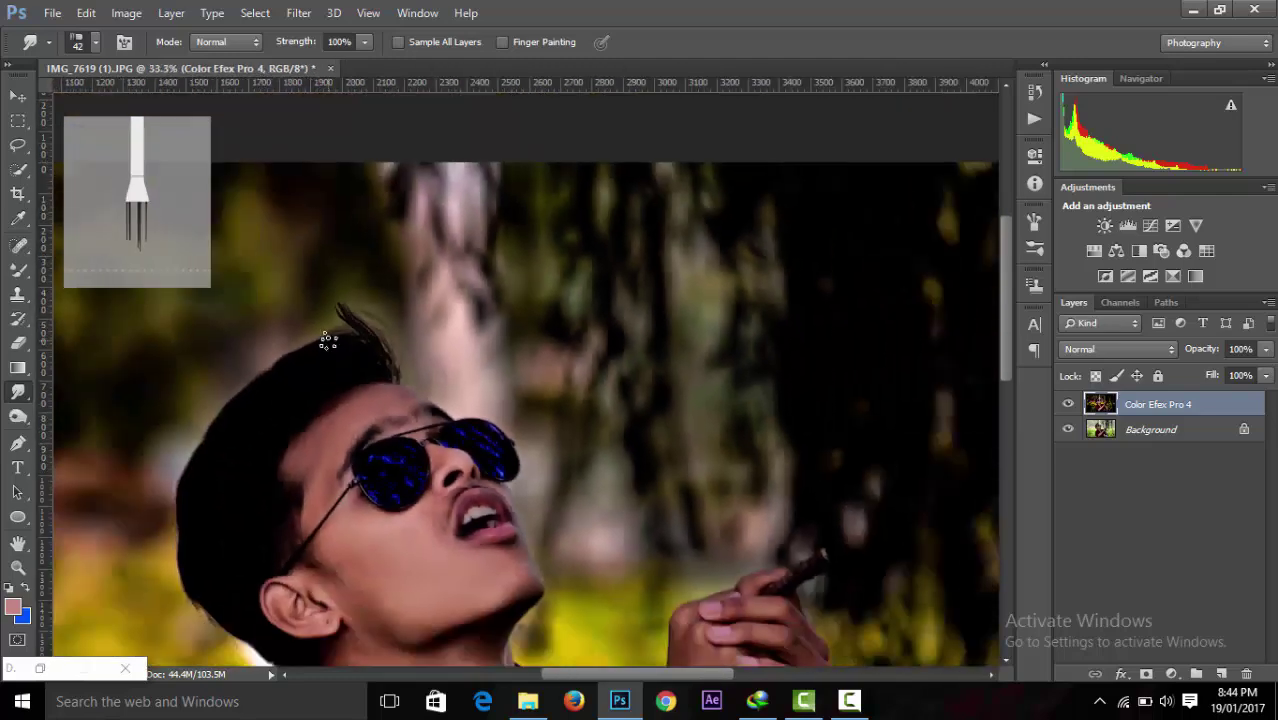
pyautogui.hotkey('ctrl', 'z')
pyautogui.moveTo(297, 43); pyautogui.dragTo(261, 46)
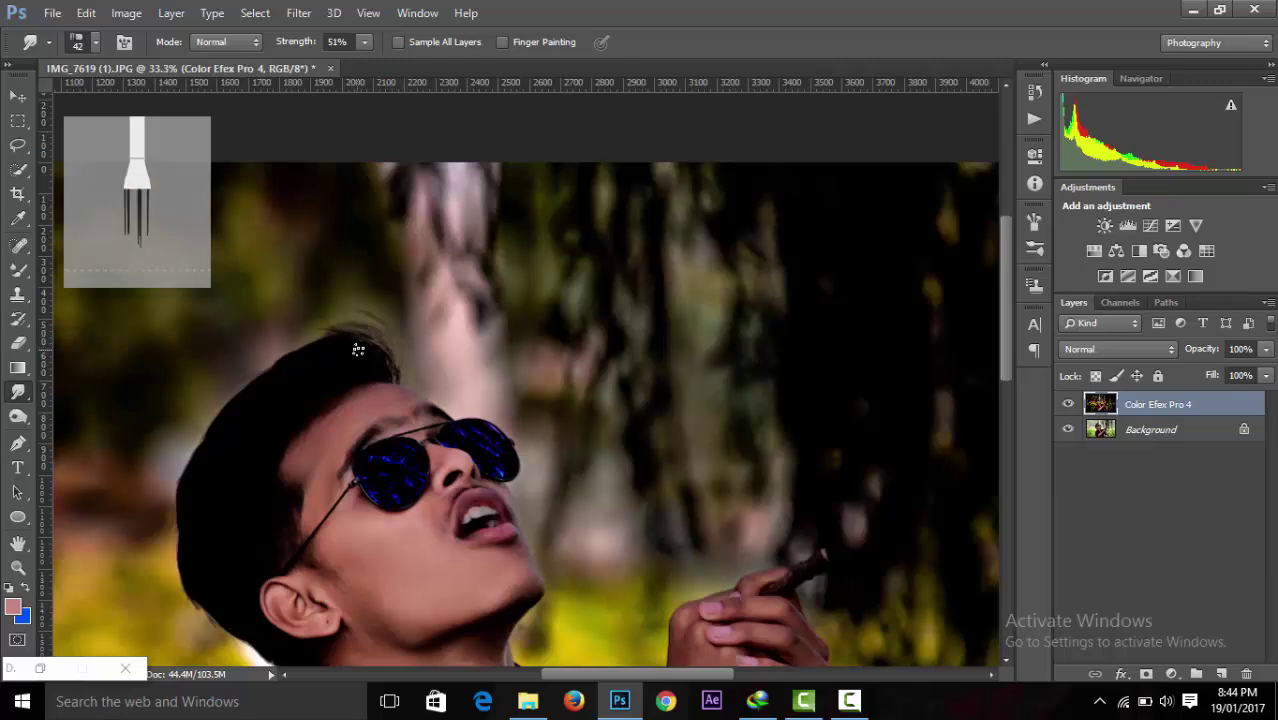
pyautogui.click(95, 42)
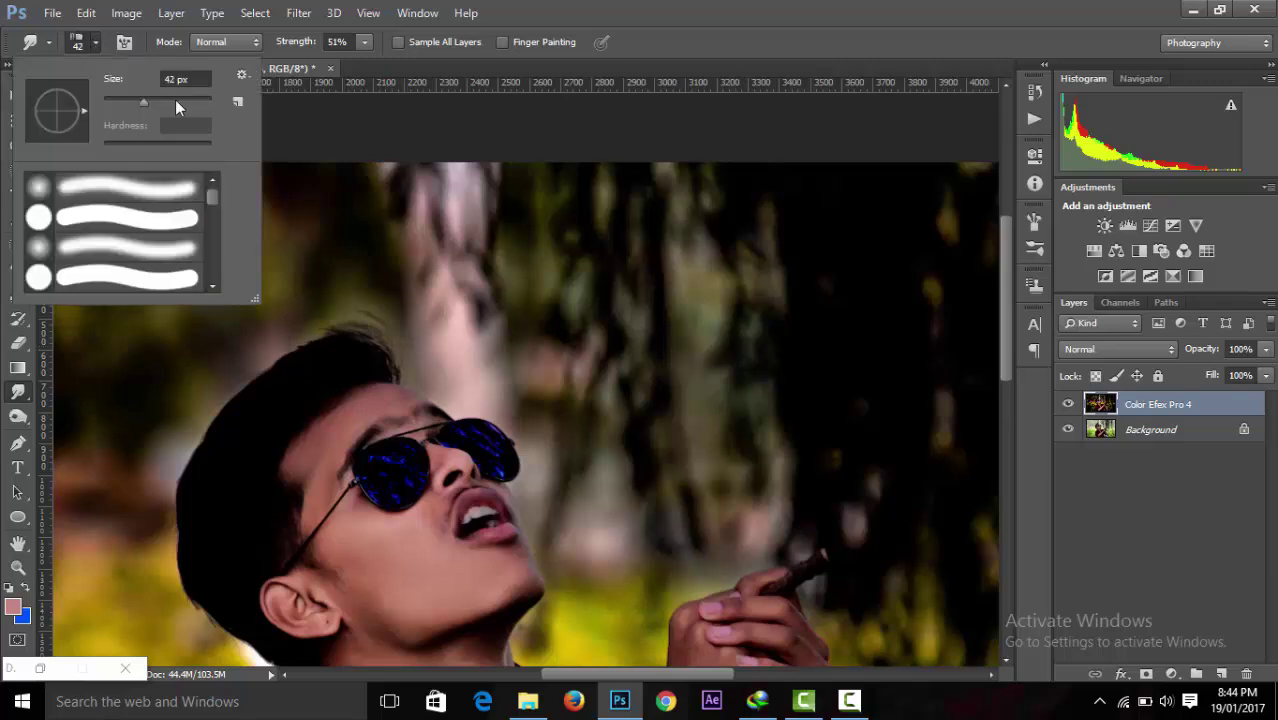
pyautogui.press('Return')
# Smudge spiky strands outward along the top, left edge and ear area of the hair.
pyautogui.moveTo(345, 350)
pyautogui.mouseDown()
pyautogui.moveTo(305, 318)
pyautogui.moveTo(242, 342)
pyautogui.moveTo(274, 348)
pyautogui.mouseUp()
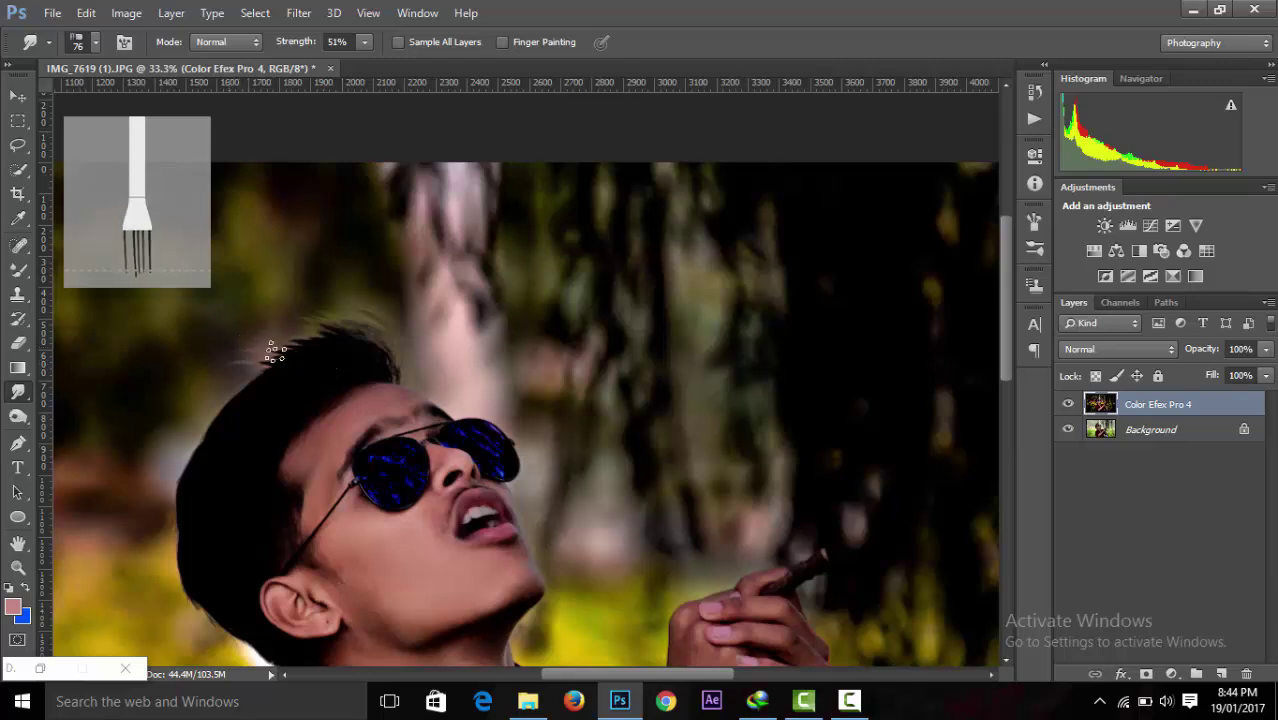
pyautogui.moveTo(355, 352)
pyautogui.mouseDown()
pyautogui.moveTo(277, 328)
pyautogui.moveTo(248, 365)
pyautogui.moveTo(185, 397)
pyautogui.mouseUp()
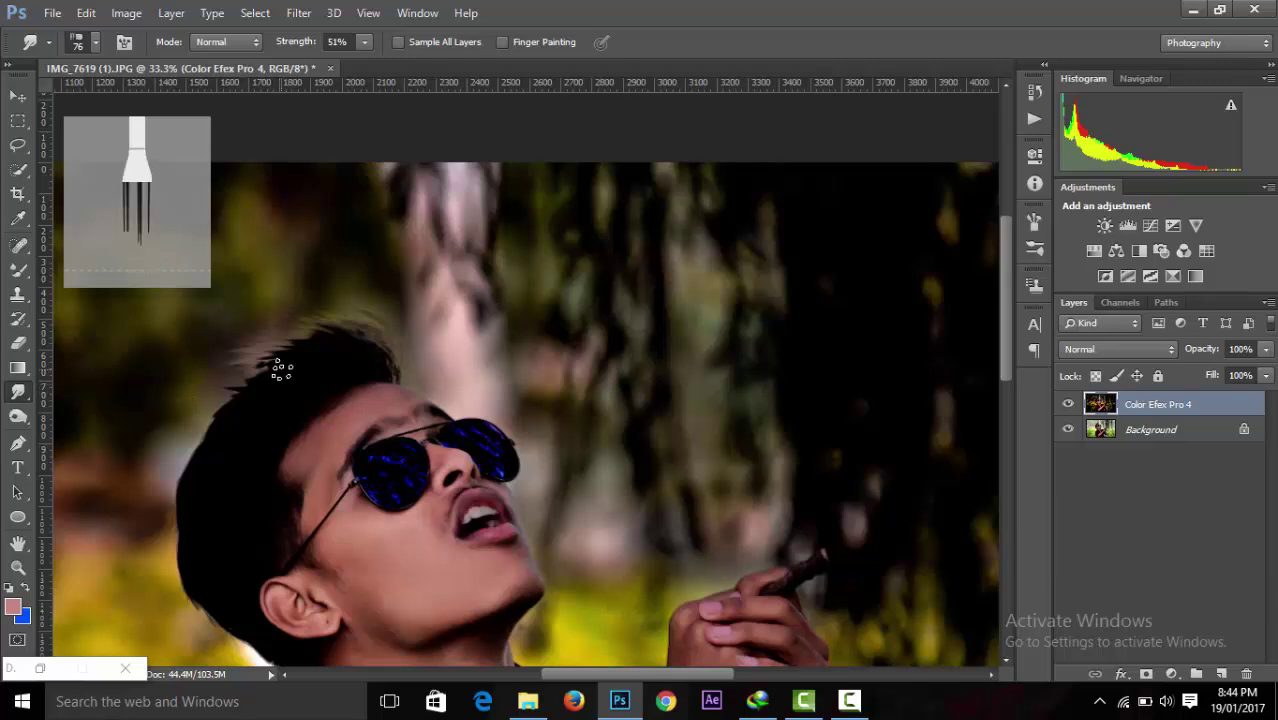
pyautogui.moveTo(277, 357); pyautogui.dragTo(207, 374)
pyautogui.moveTo(285, 407)
pyautogui.mouseDown()
pyautogui.moveTo(219, 406)
pyautogui.moveTo(134, 468)
pyautogui.mouseUp()
pyautogui.moveTo(262, 408)
pyautogui.mouseDown()
pyautogui.moveTo(222, 396)
pyautogui.moveTo(218, 440)
pyautogui.moveTo(157, 508)
pyautogui.moveTo(177, 522)
pyautogui.moveTo(160, 550)
pyautogui.moveTo(168, 597)
pyautogui.moveTo(200, 551)
pyautogui.mouseUp()
pyautogui.hotkey('ctrl', '-')
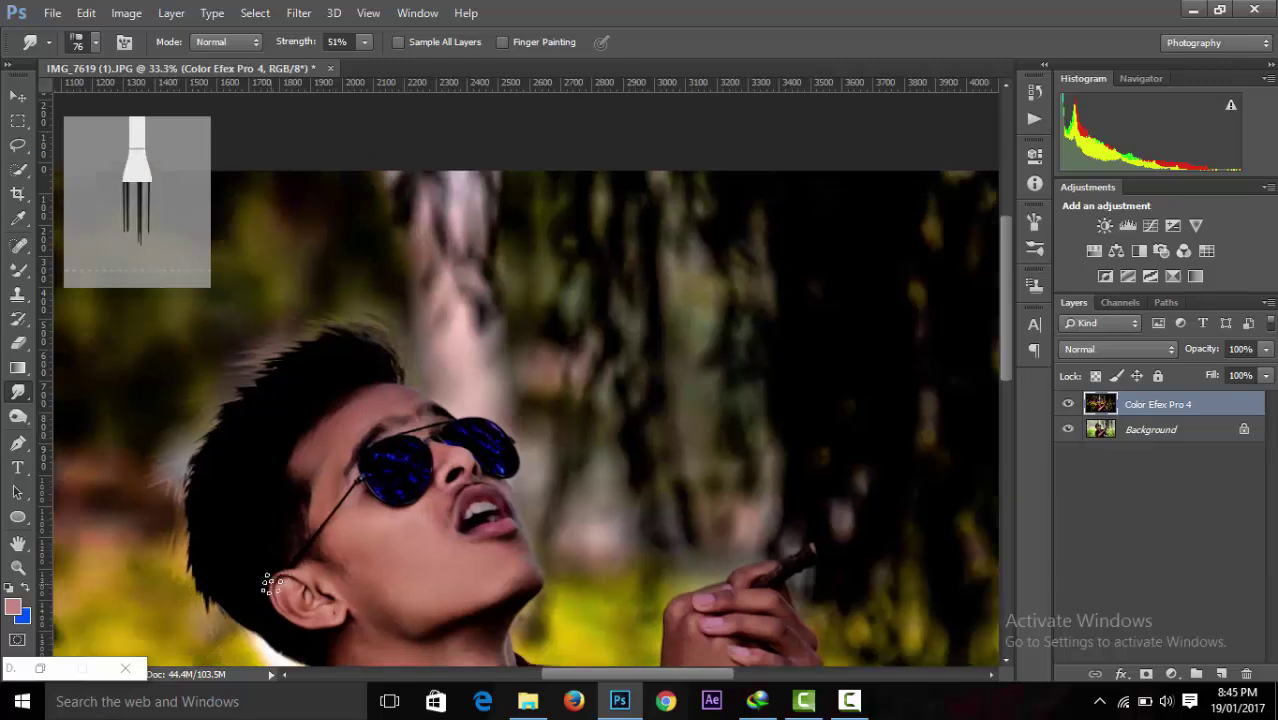
pyautogui.moveTo(285, 557)
pyautogui.mouseDown()
pyautogui.moveTo(322, 562)
pyautogui.moveTo(355, 635)
pyautogui.mouseUp()
pyautogui.moveTo(290, 416); pyautogui.dragTo(263, 492)
pyautogui.hotkey('ctrl', '-')
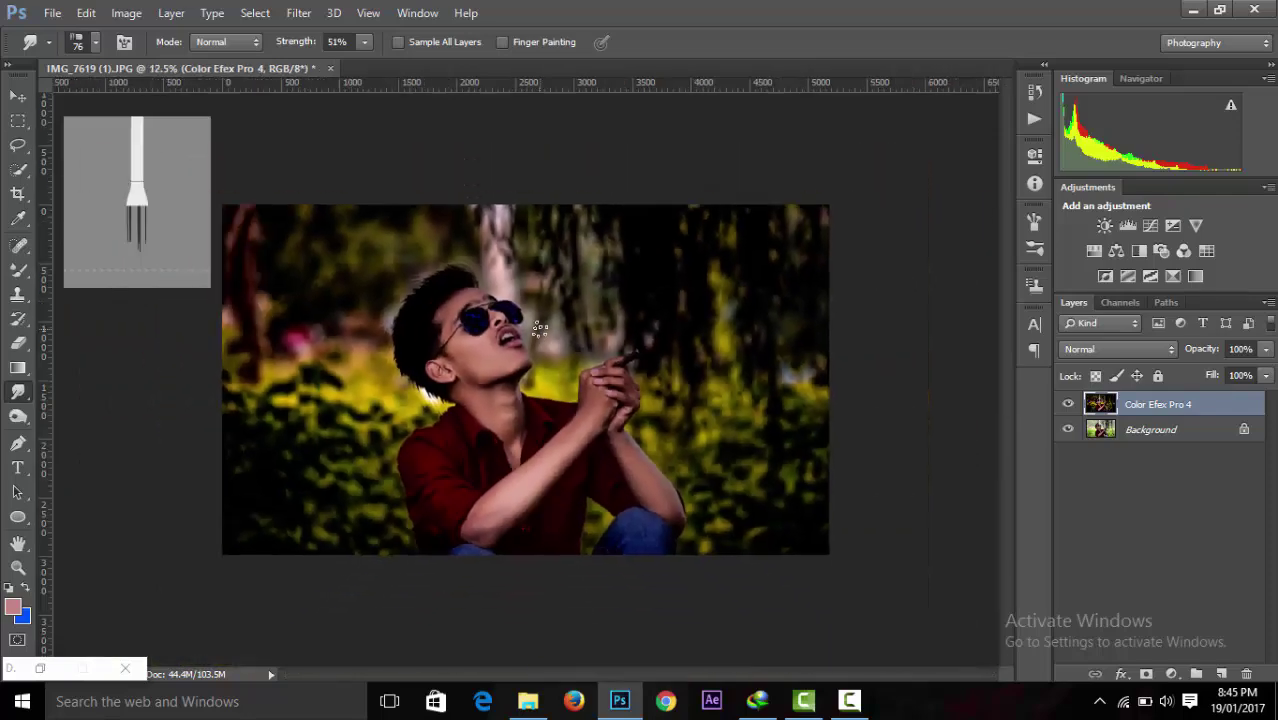
pyautogui.hotkey('ctrl', '-')
# Quick Select the background left of, above and to the right of the man.
pyautogui.rightClick(18, 169)
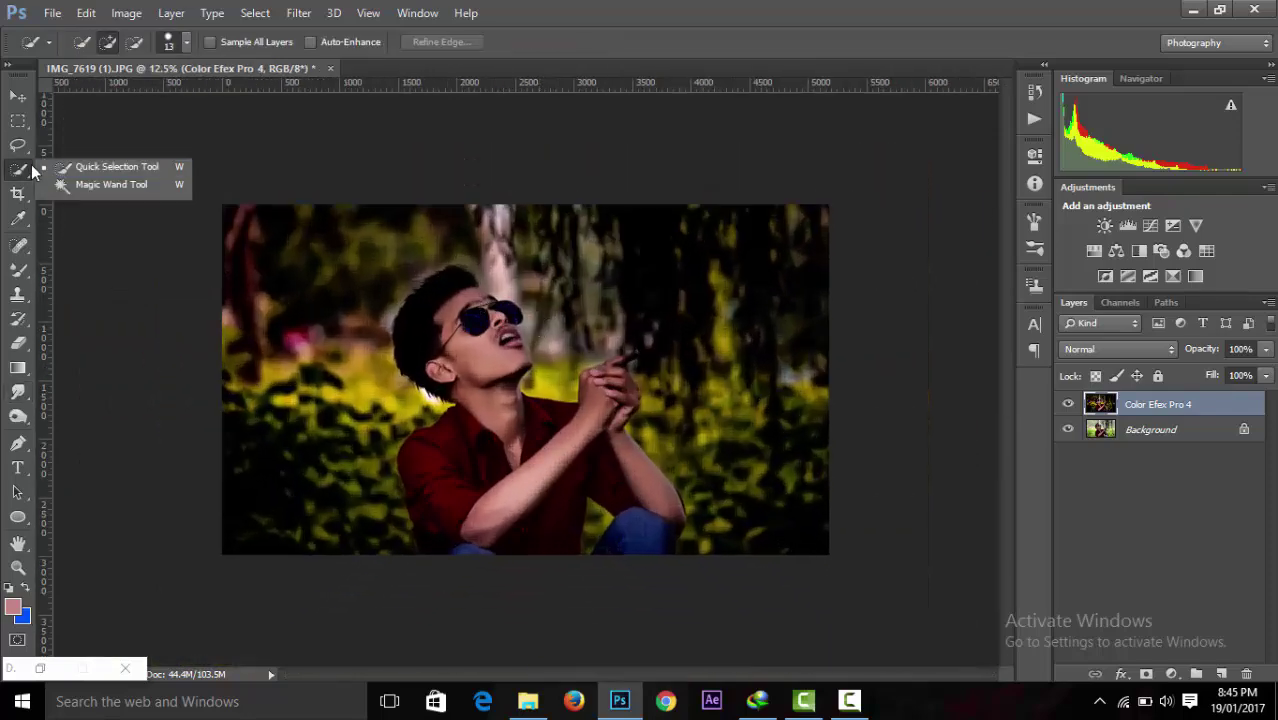
pyautogui.click(100, 164)
pyautogui.moveTo(279, 488); pyautogui.dragTo(280, 540)
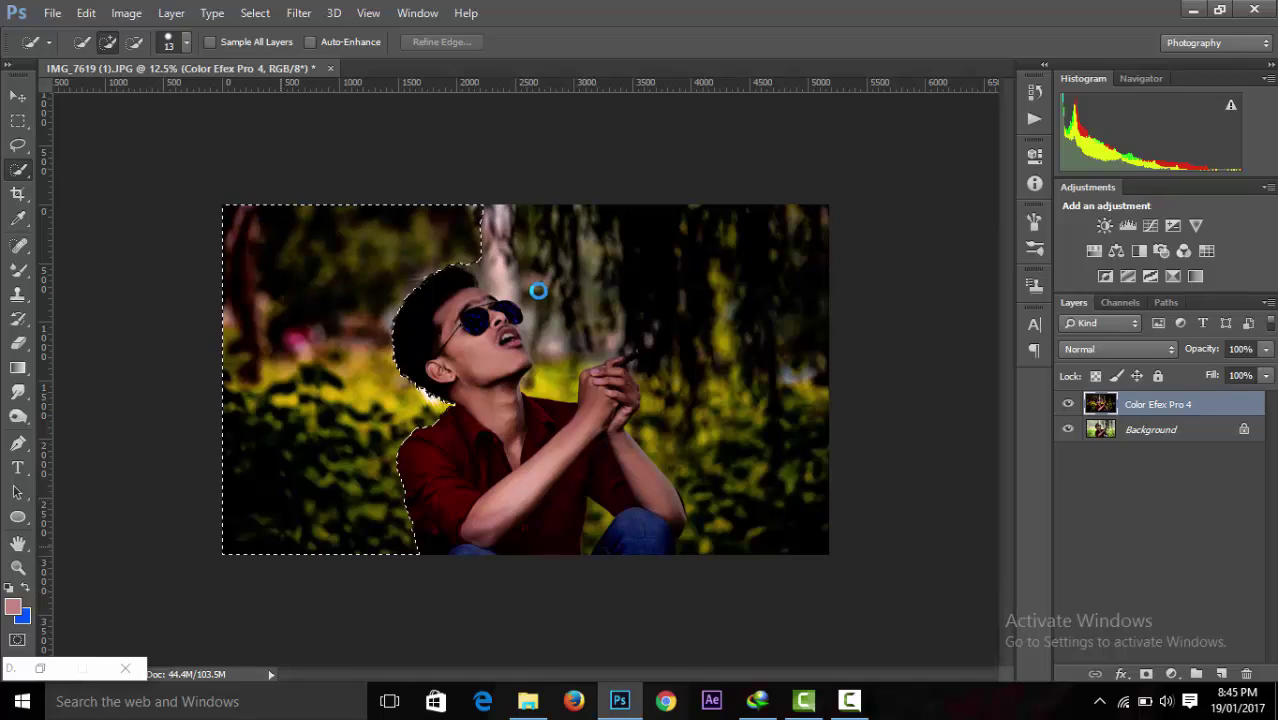
pyautogui.moveTo(738, 333); pyautogui.dragTo(764, 333)
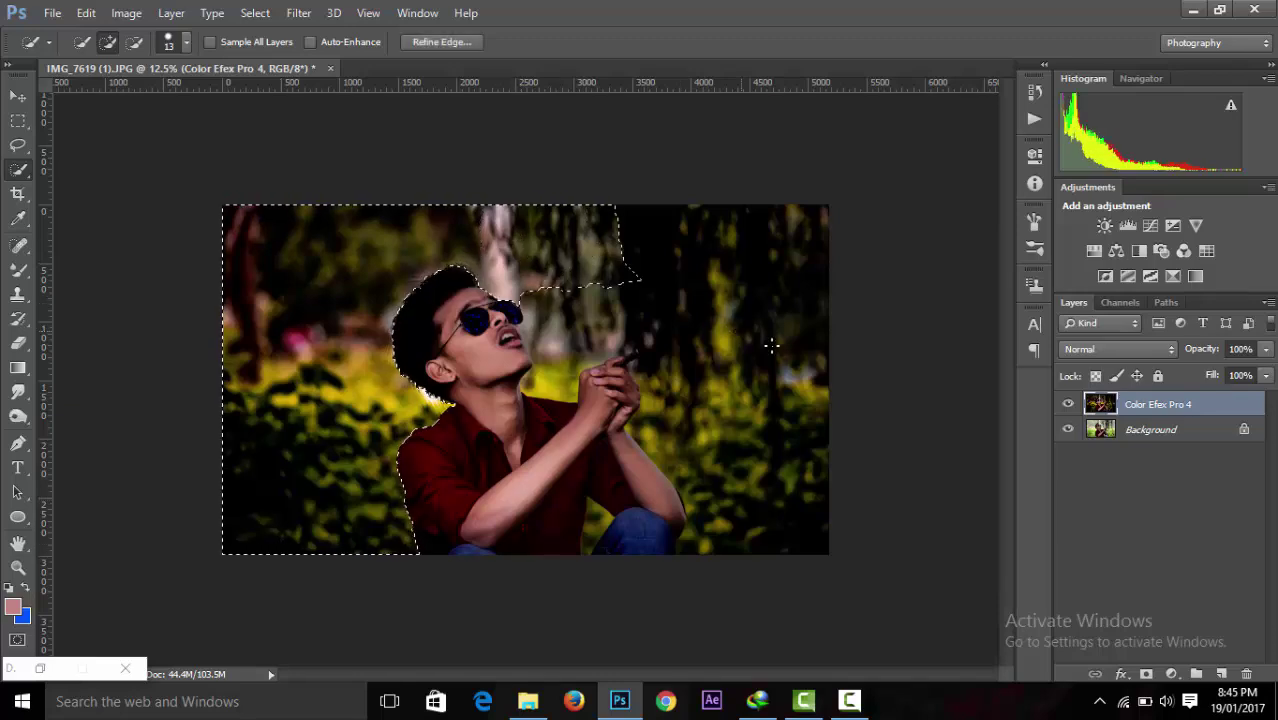
pyautogui.moveTo(764, 264); pyautogui.dragTo(794, 246)
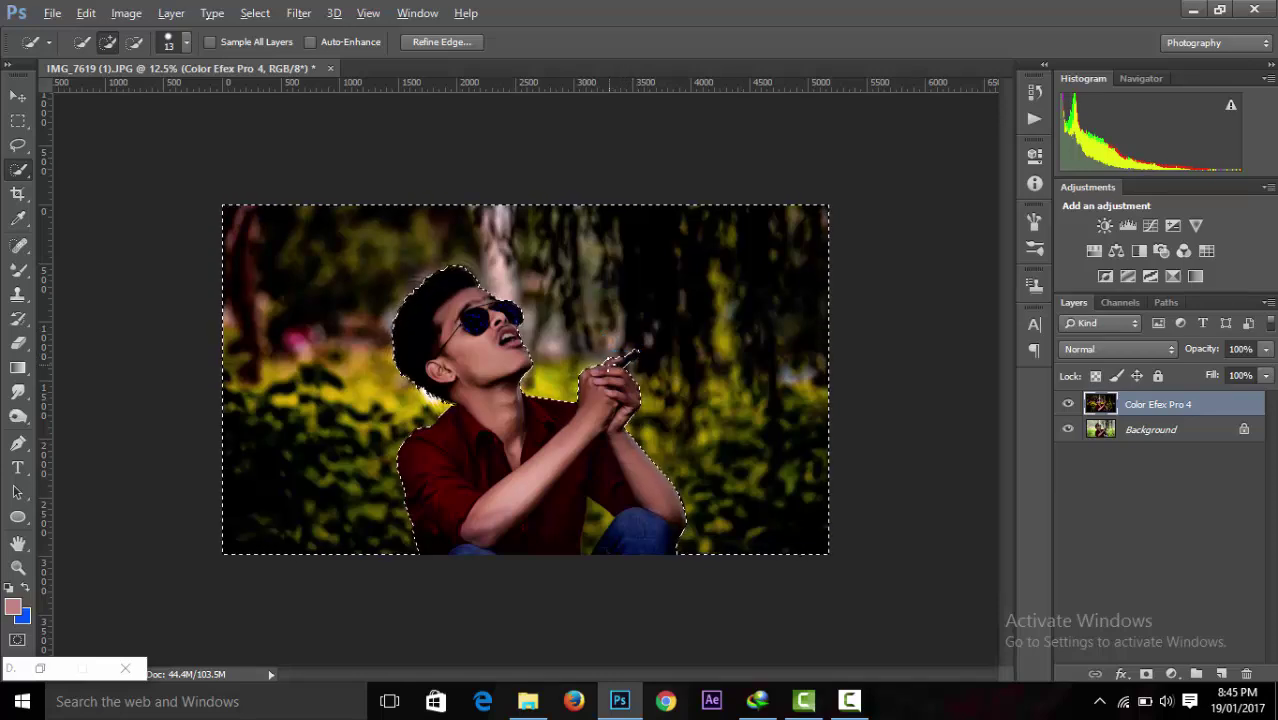
# Refine the selection edge along the hair with a 120 px Refine Edge brush.
pyautogui.click(441, 42)
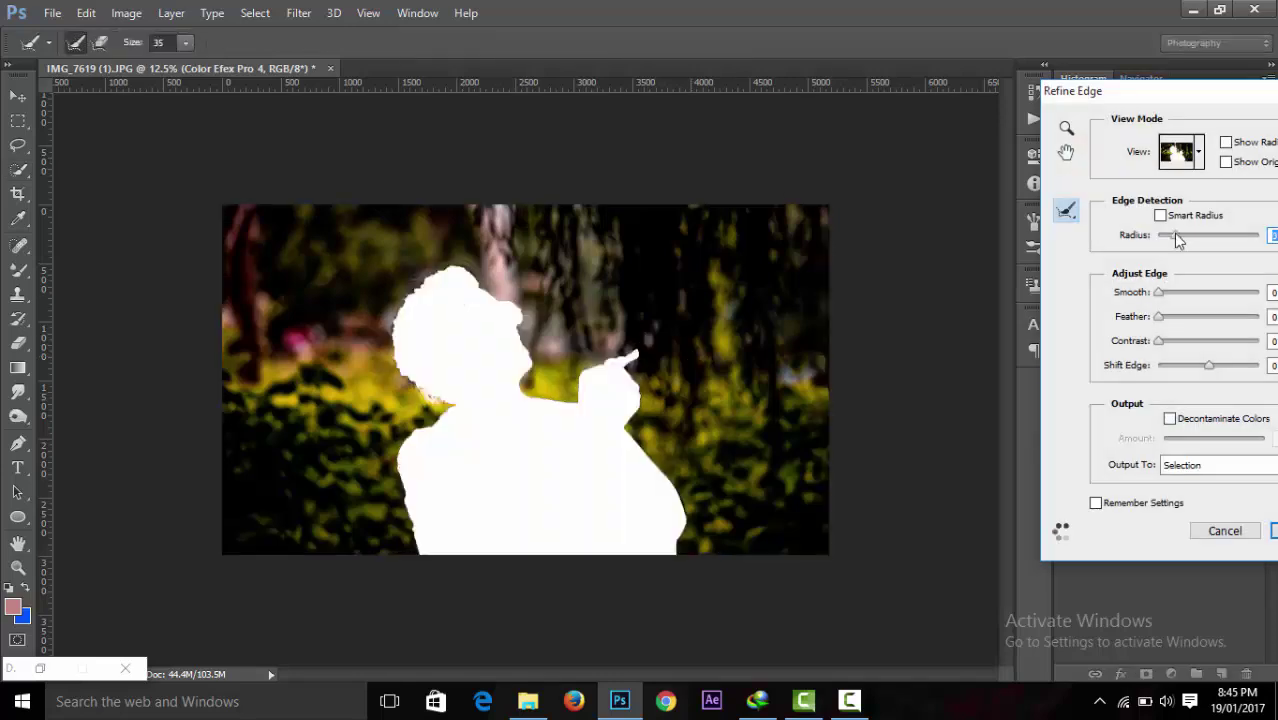
pyautogui.click(189, 41)
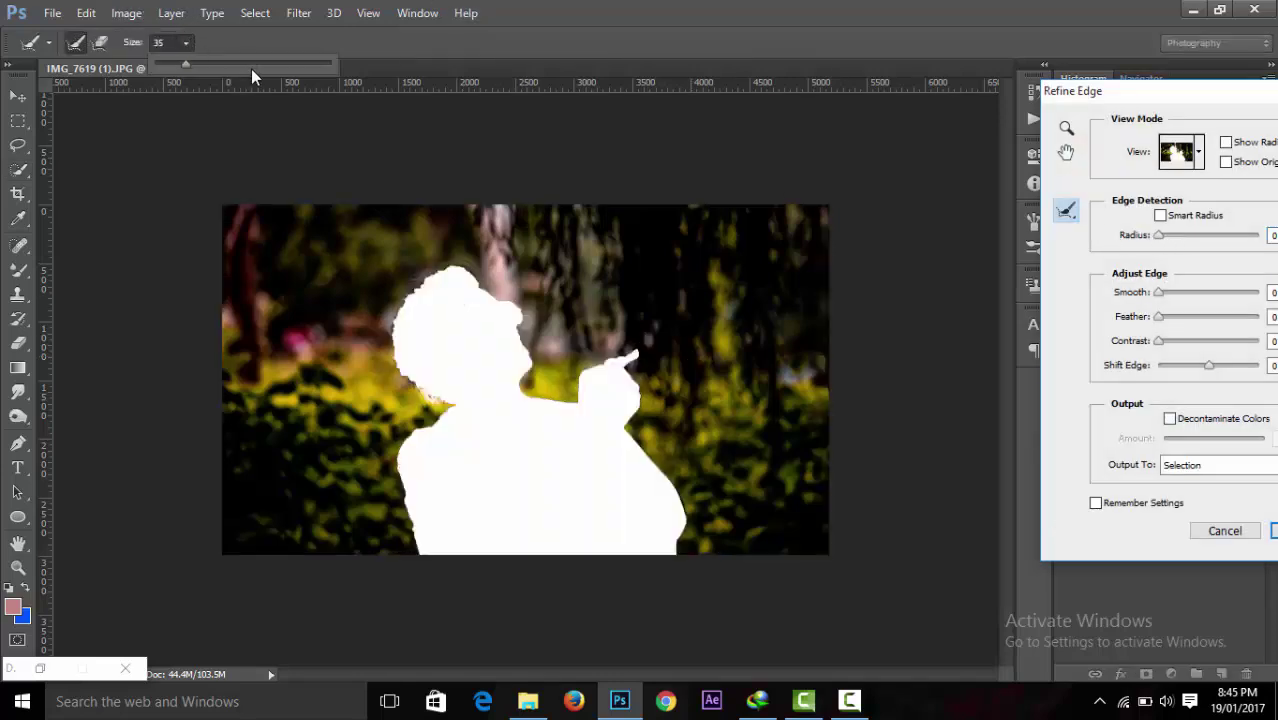
pyautogui.click(394, 335)
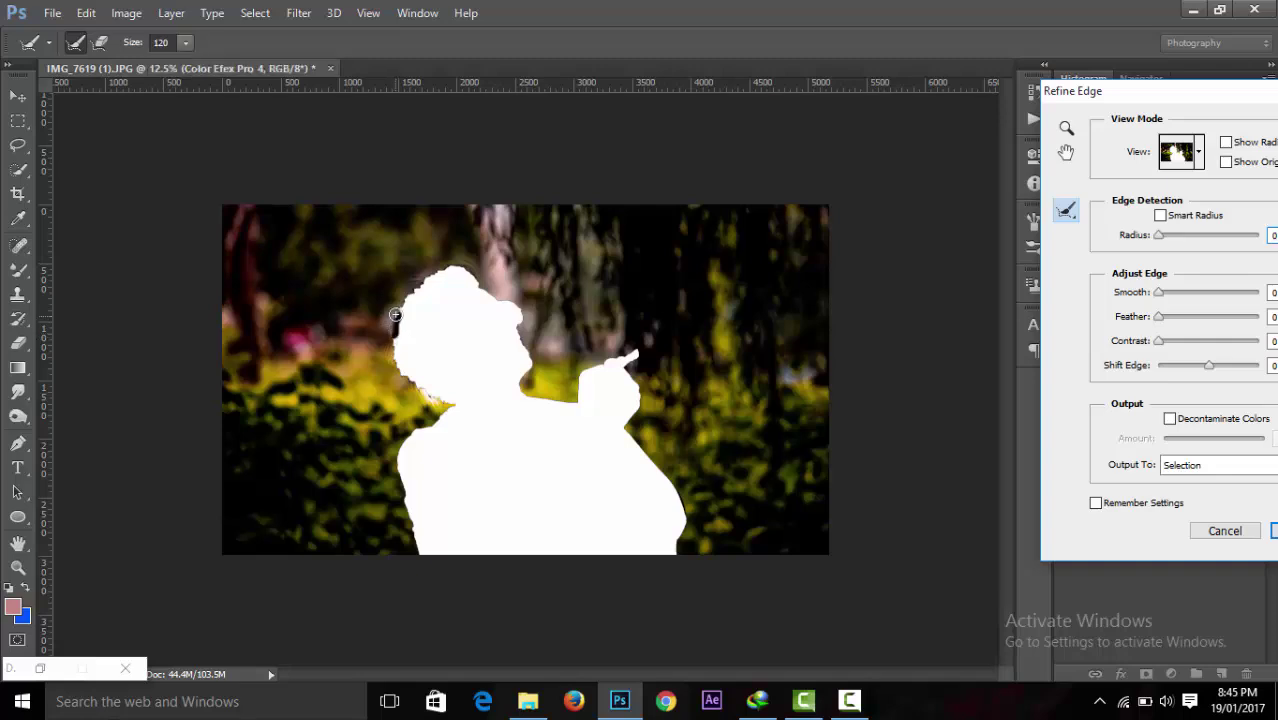
pyautogui.moveTo(450, 265); pyautogui.dragTo(469, 269)
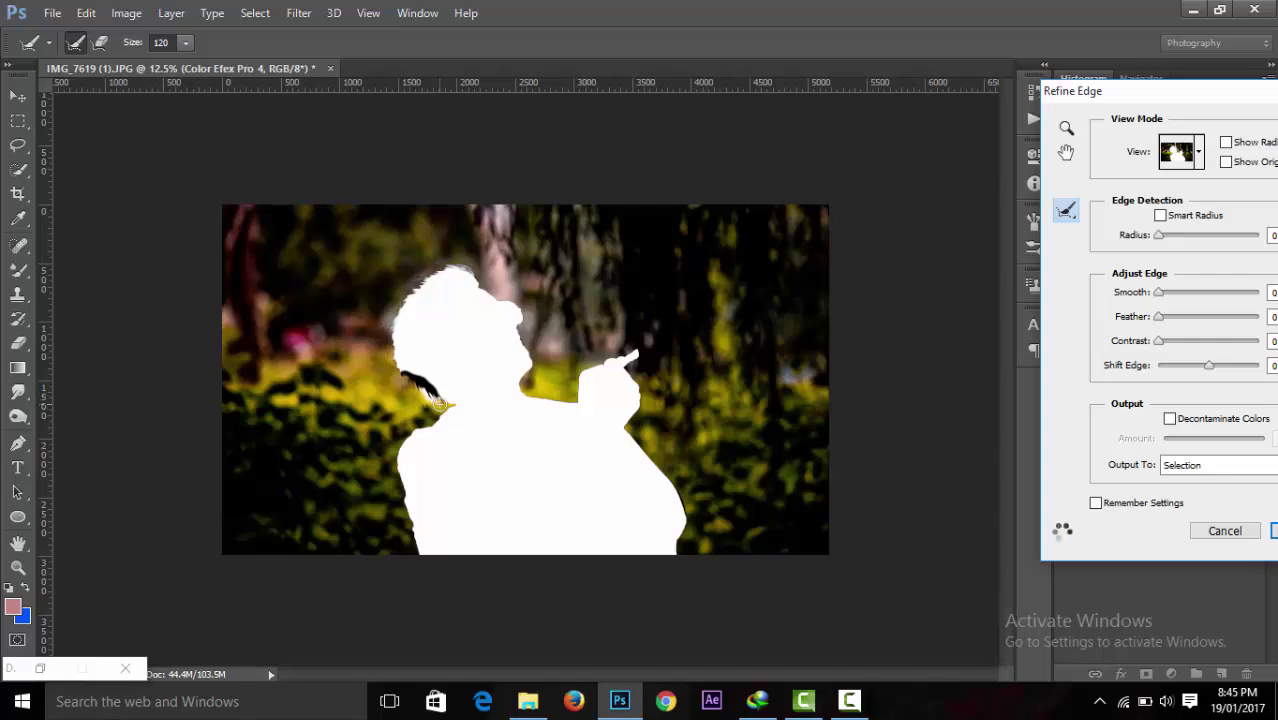
pyautogui.click(1275, 533)
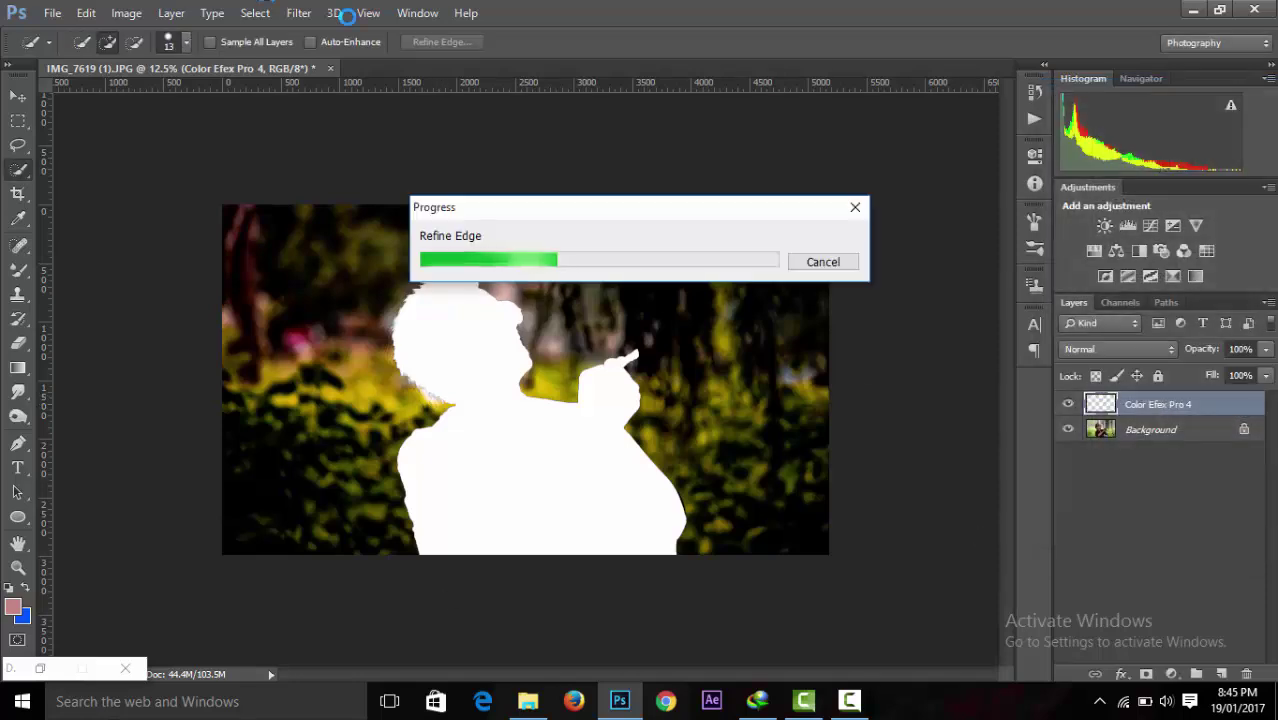
# Apply Field Blur with increased blur strength to the selected background.
pyautogui.click(298, 12)
pyautogui.moveTo(308, 238)
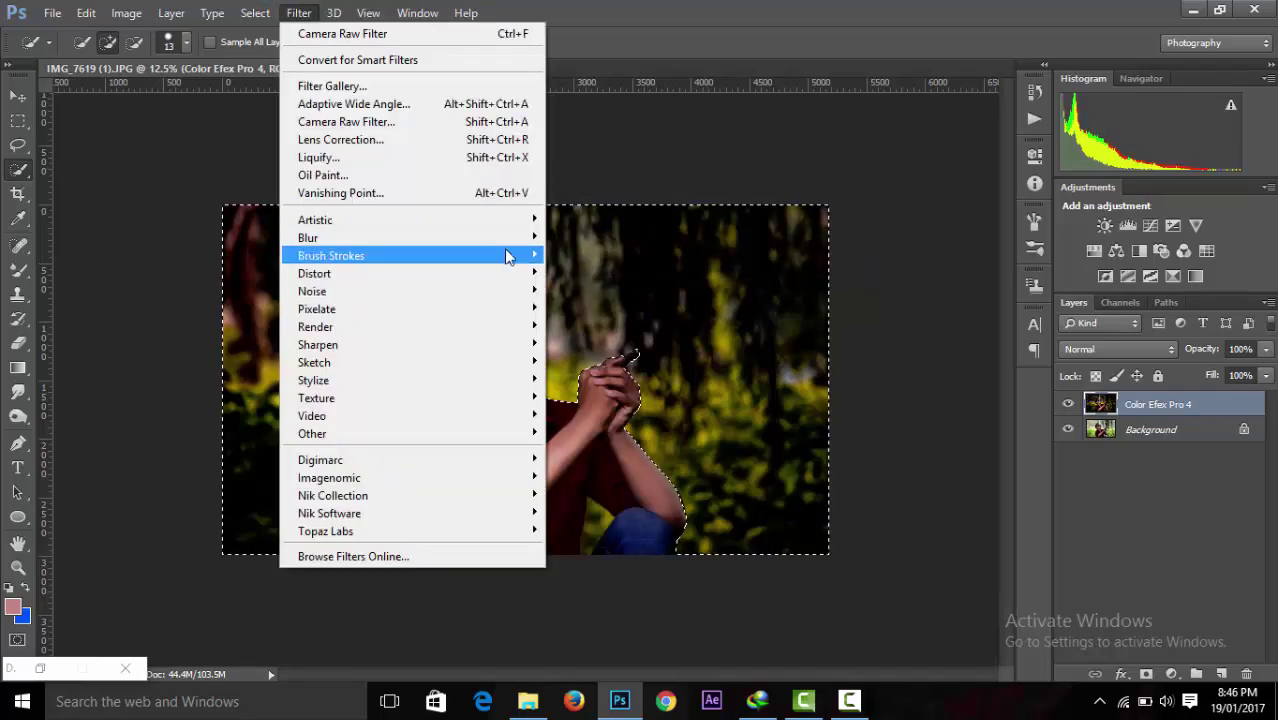
pyautogui.click(601, 240)
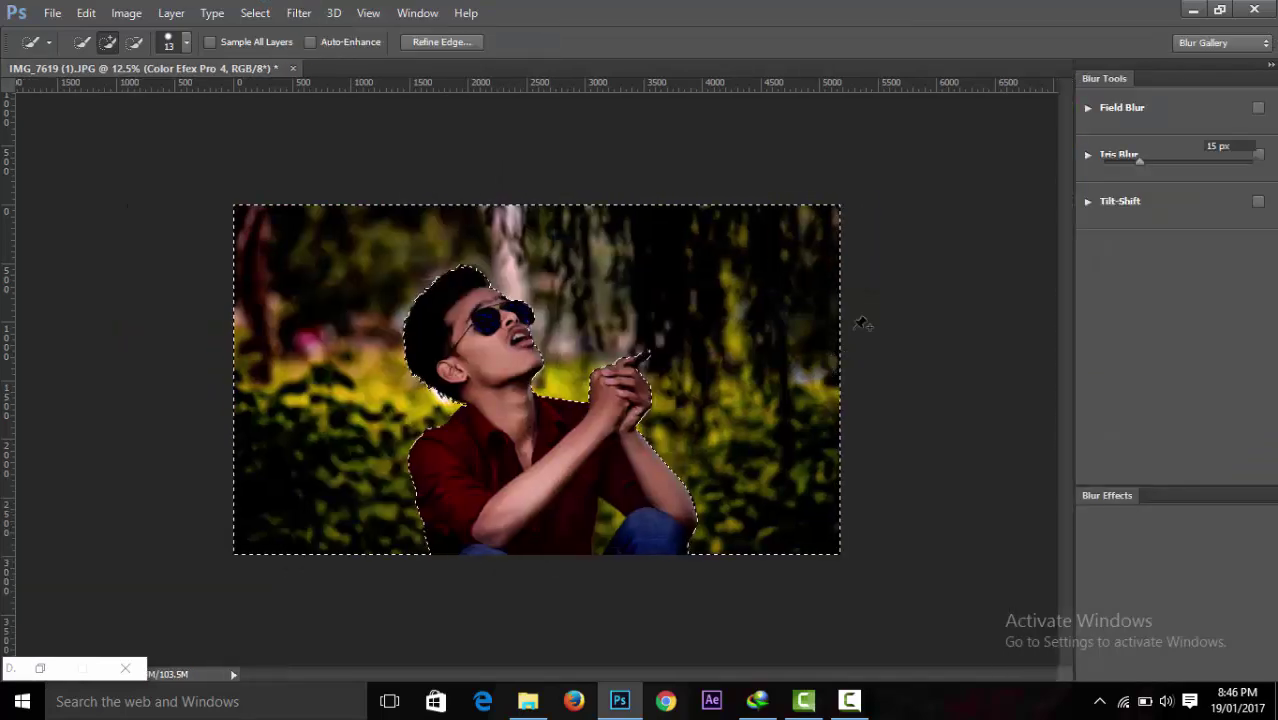
pyautogui.moveTo(1169, 166)
pyautogui.mouseDown()
pyautogui.moveTo(1197, 160)
pyautogui.moveTo(1183, 161)
pyautogui.mouseUp()
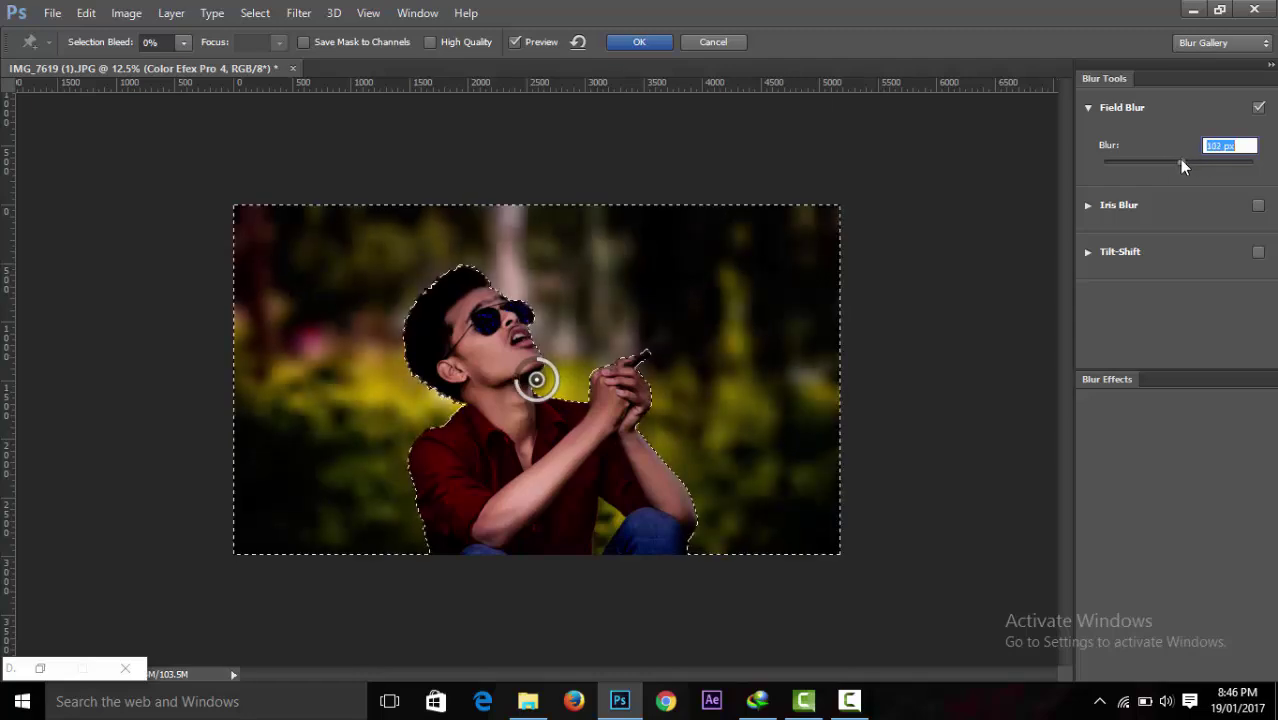
pyautogui.click(632, 41)
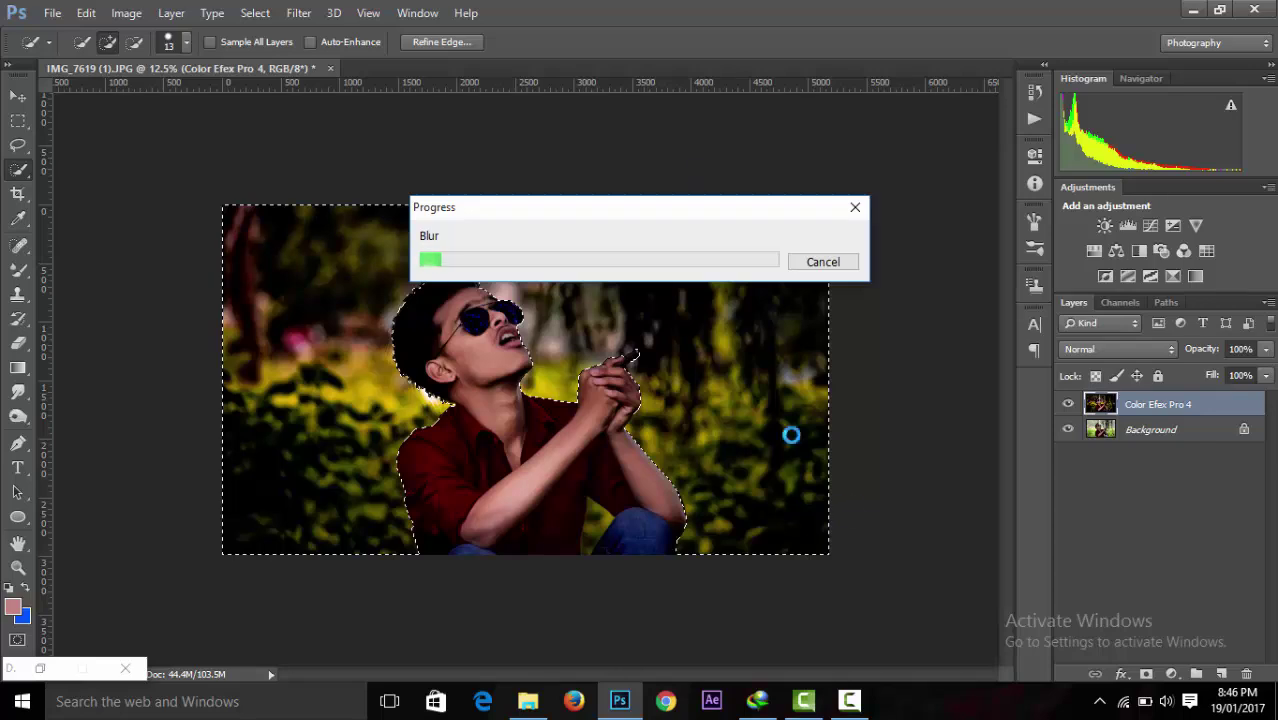
pyautogui.click(849, 701)
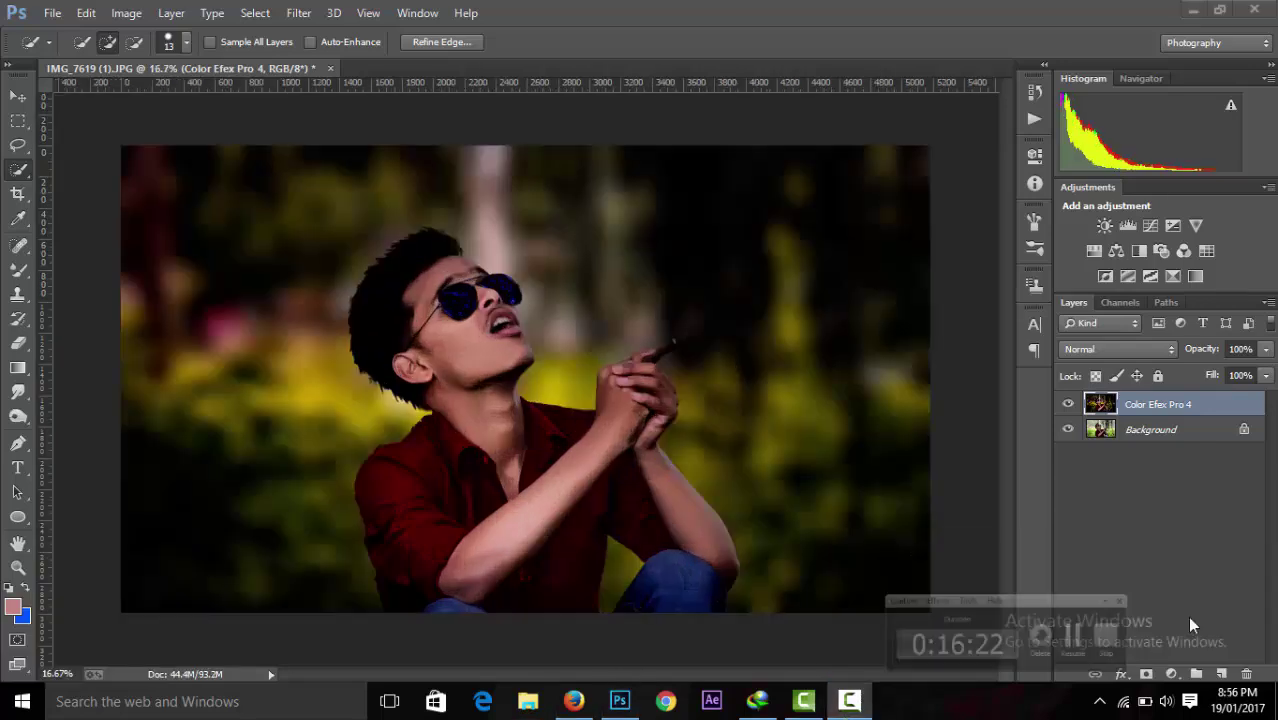
# Deselect, then pick and cancel opening the cigarette image from Downloads.
pyautogui.hotkey('ctrl', 'd')
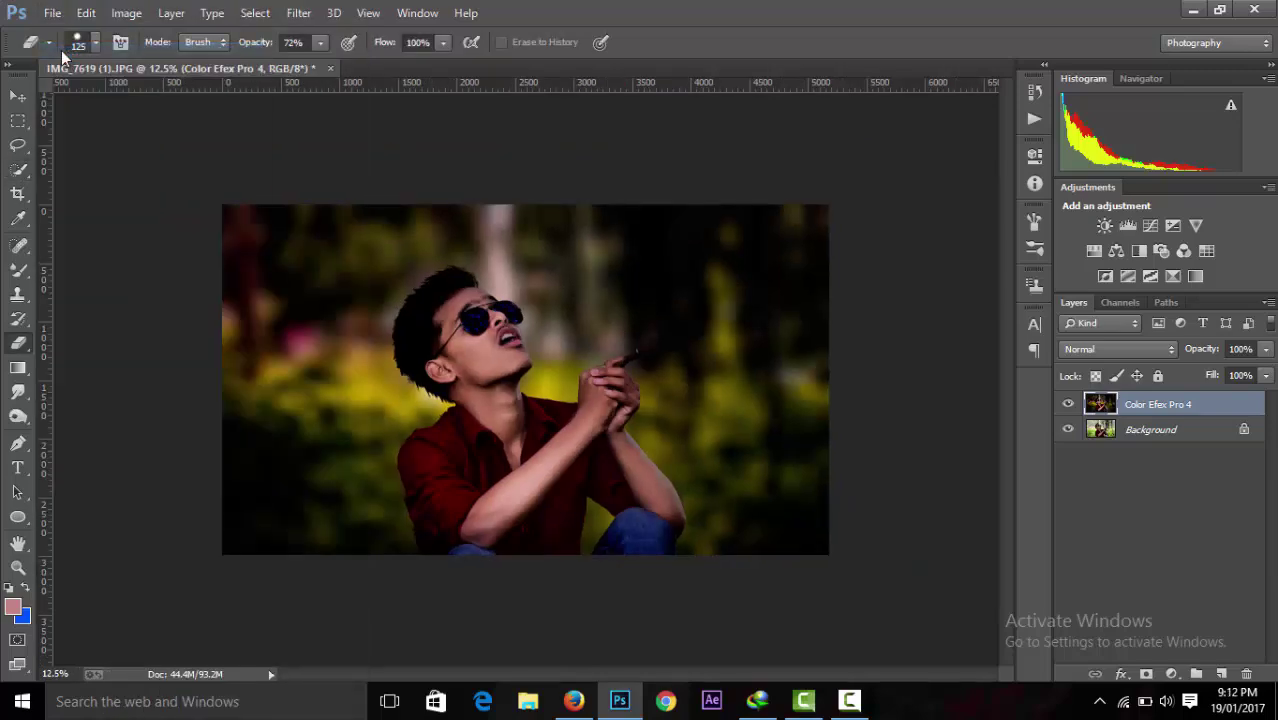
pyautogui.moveTo(610, 150); pyautogui.dragTo(610, 325)
pyautogui.click(537, 224)
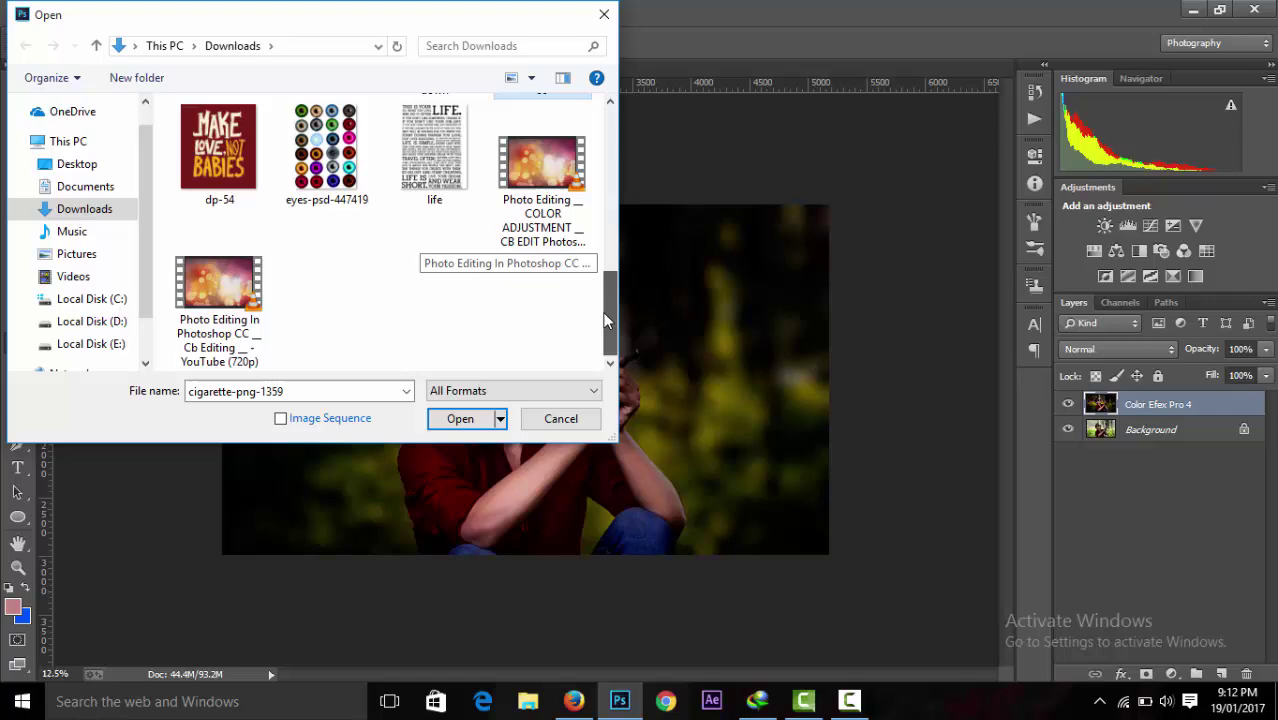
pyautogui.click(561, 418)
pyautogui.click(850, 701)
pyautogui.click(1187, 607)
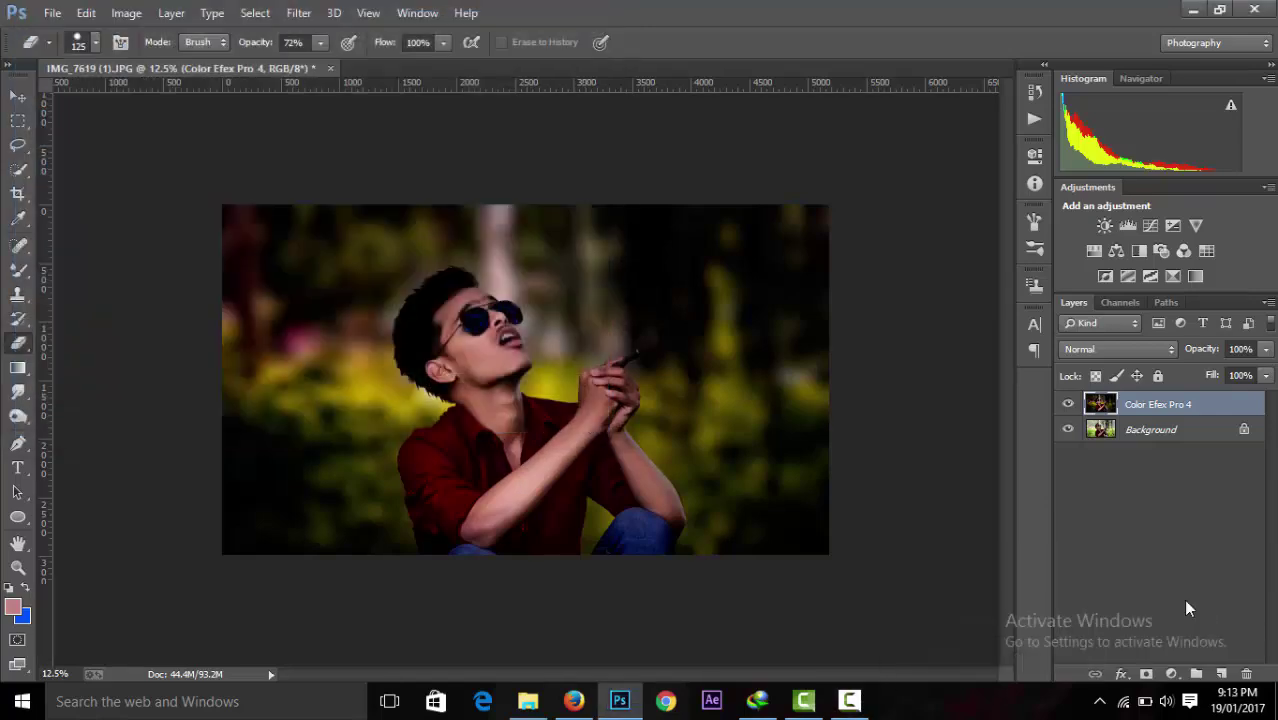
# Open unnamed.png from the Desktop.
pyautogui.click(52, 12)
pyautogui.click(48, 48)
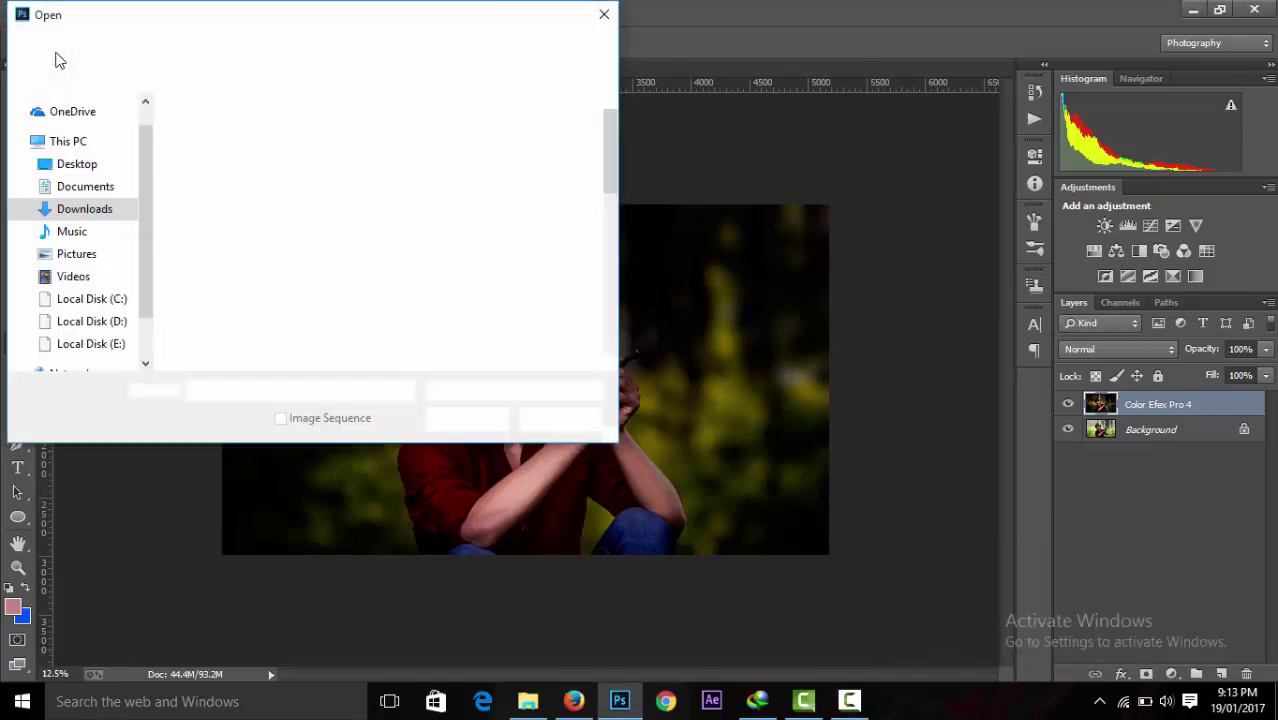
pyautogui.click(78, 164)
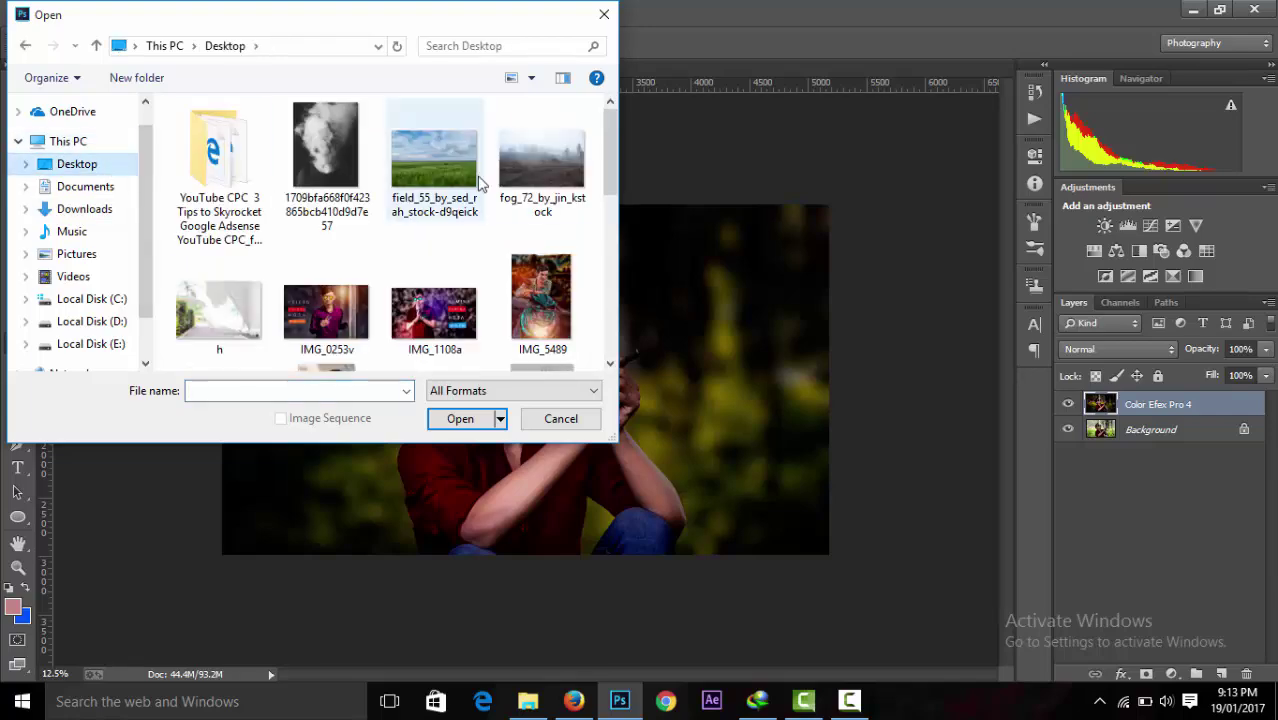
pyautogui.moveTo(608, 156); pyautogui.dragTo(607, 305)
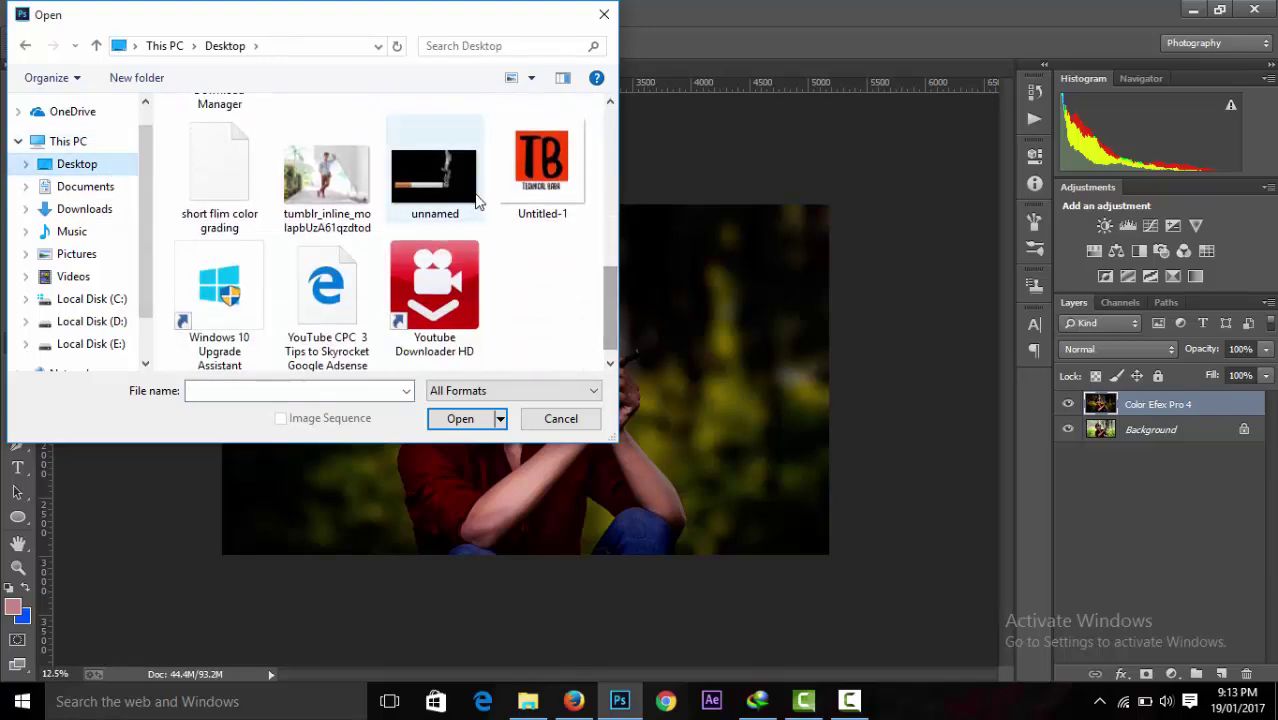
pyautogui.click(434, 175)
pyautogui.click(459, 419)
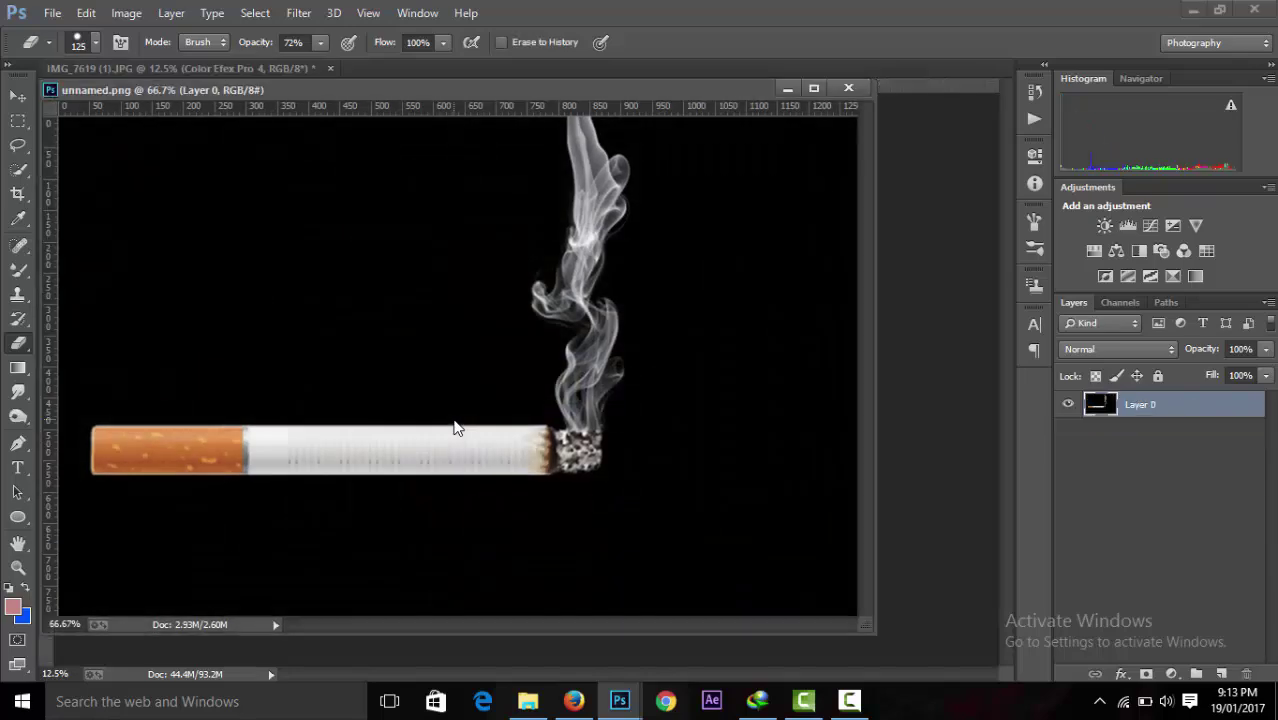
# Drag the cigarette into the portrait, set it to Screen mode, and move it onto the hands.
pyautogui.click(15, 94)
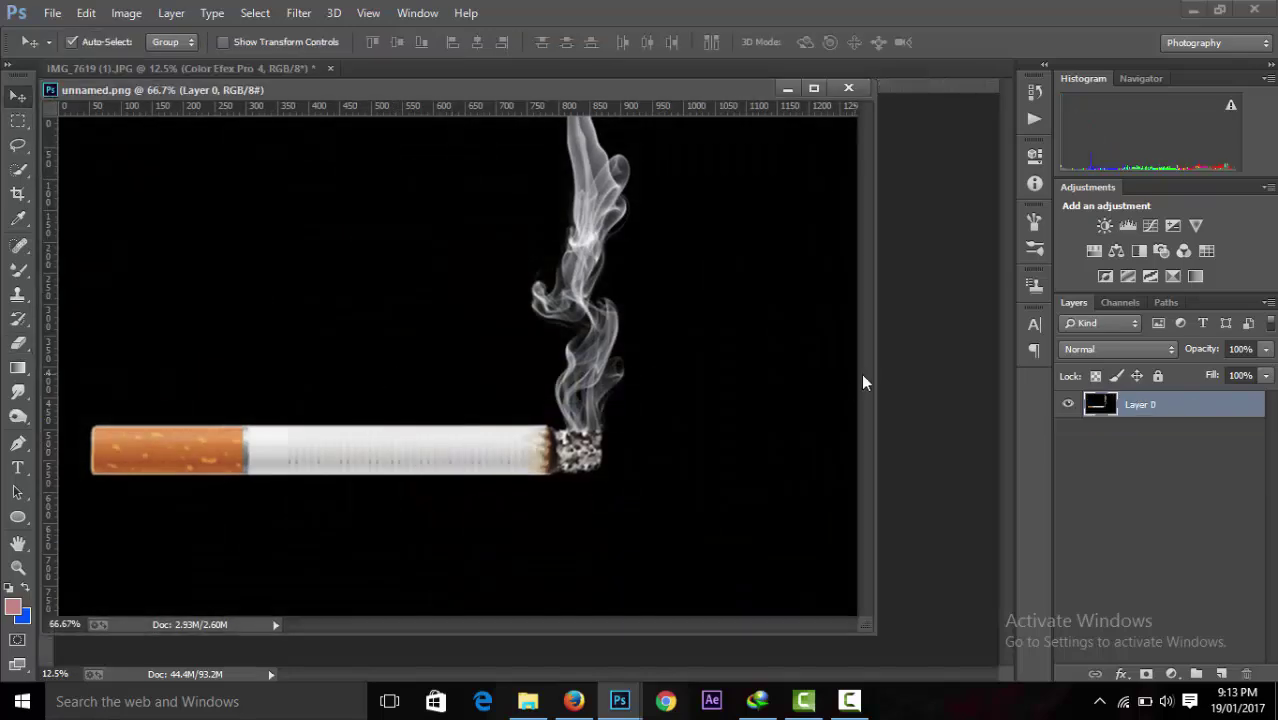
pyautogui.moveTo(549, 449)
pyautogui.mouseDown()
pyautogui.moveTo(952, 398)
pyautogui.moveTo(852, 86)
pyautogui.mouseUp()
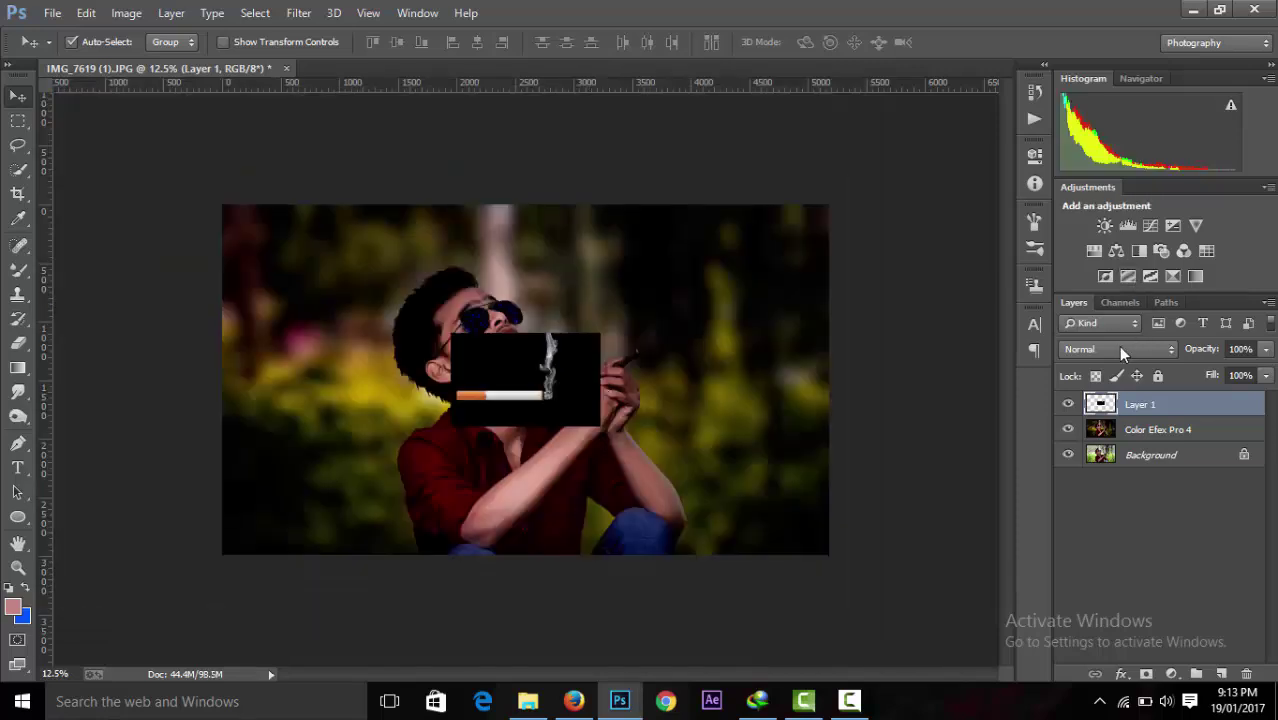
pyautogui.click(1120, 349)
pyautogui.click(1100, 203)
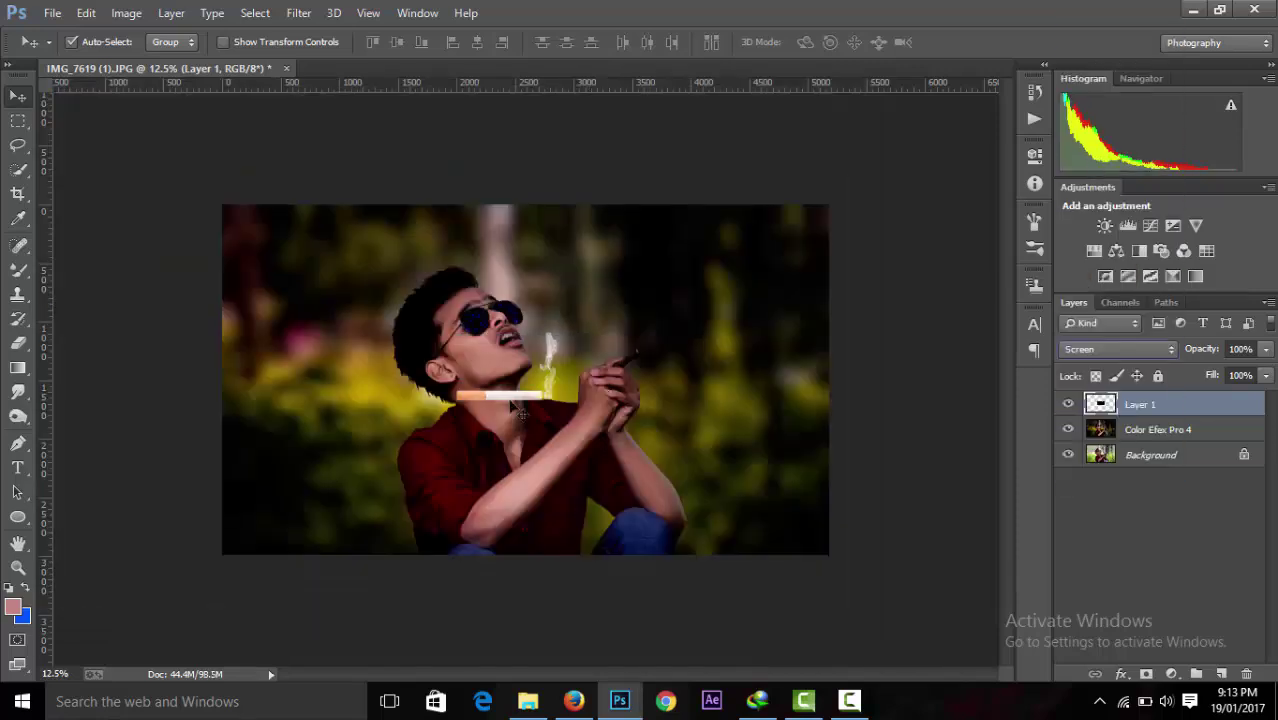
pyautogui.moveTo(512, 405); pyautogui.dragTo(630, 357)
pyautogui.hotkey('ctrl', '+')
pyautogui.hotkey('ctrl', '+')
pyautogui.hotkey('ctrl', '+')
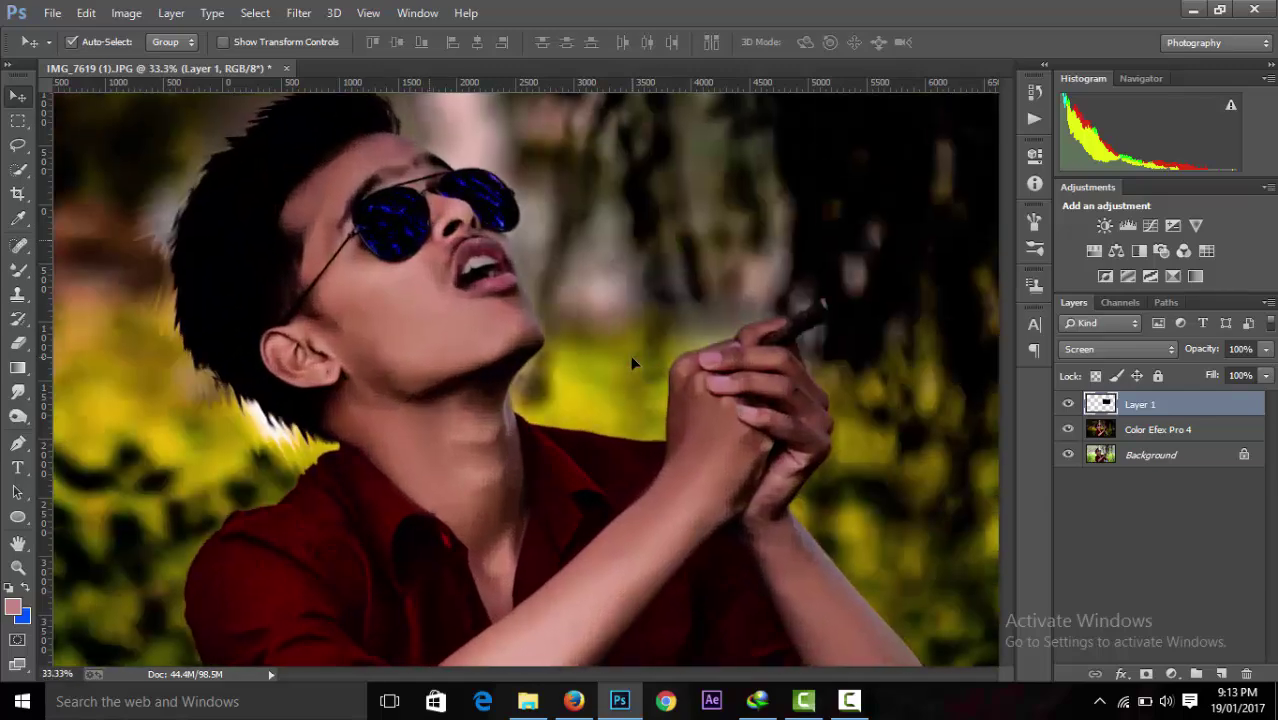
pyautogui.hotkey('ctrl', '+')
pyautogui.moveTo(593, 673); pyautogui.dragTo(677, 673)
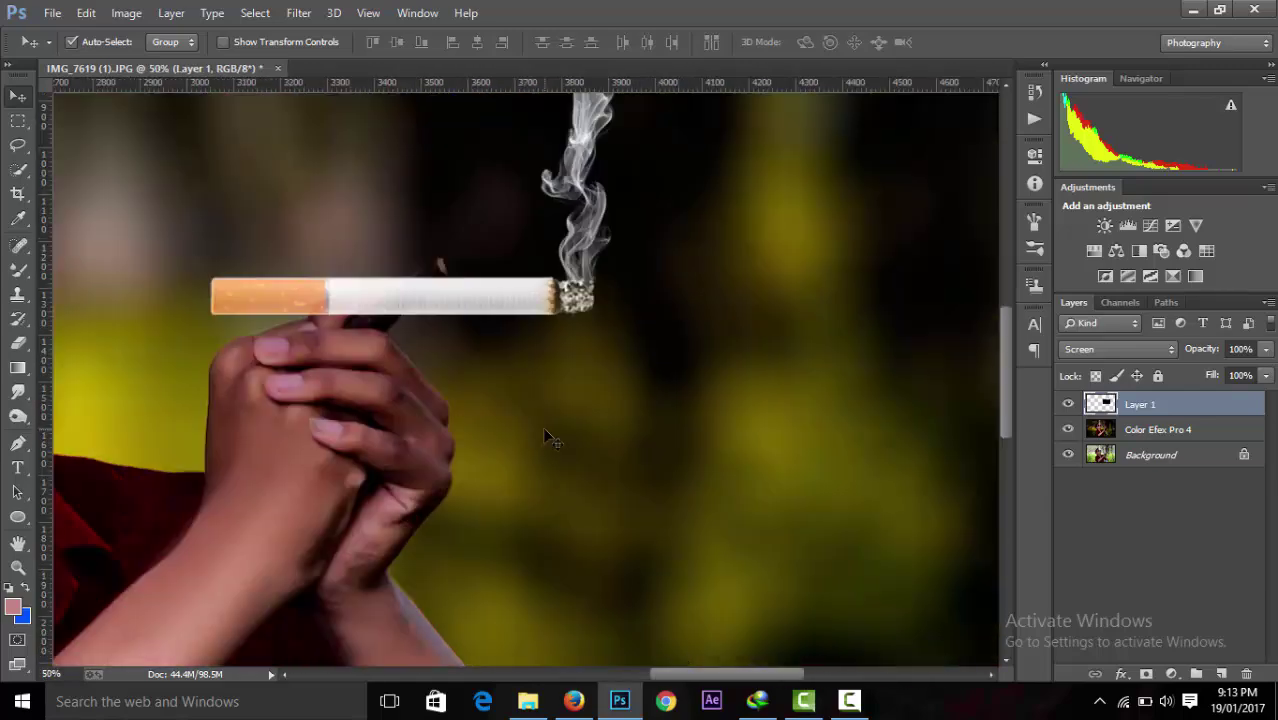
# Rotate the cigarette about -27° upward, scale it down, and fit it between the fingers.
pyautogui.hotkey('ctrl', 't')
pyautogui.hotkey('ctrl', '-')
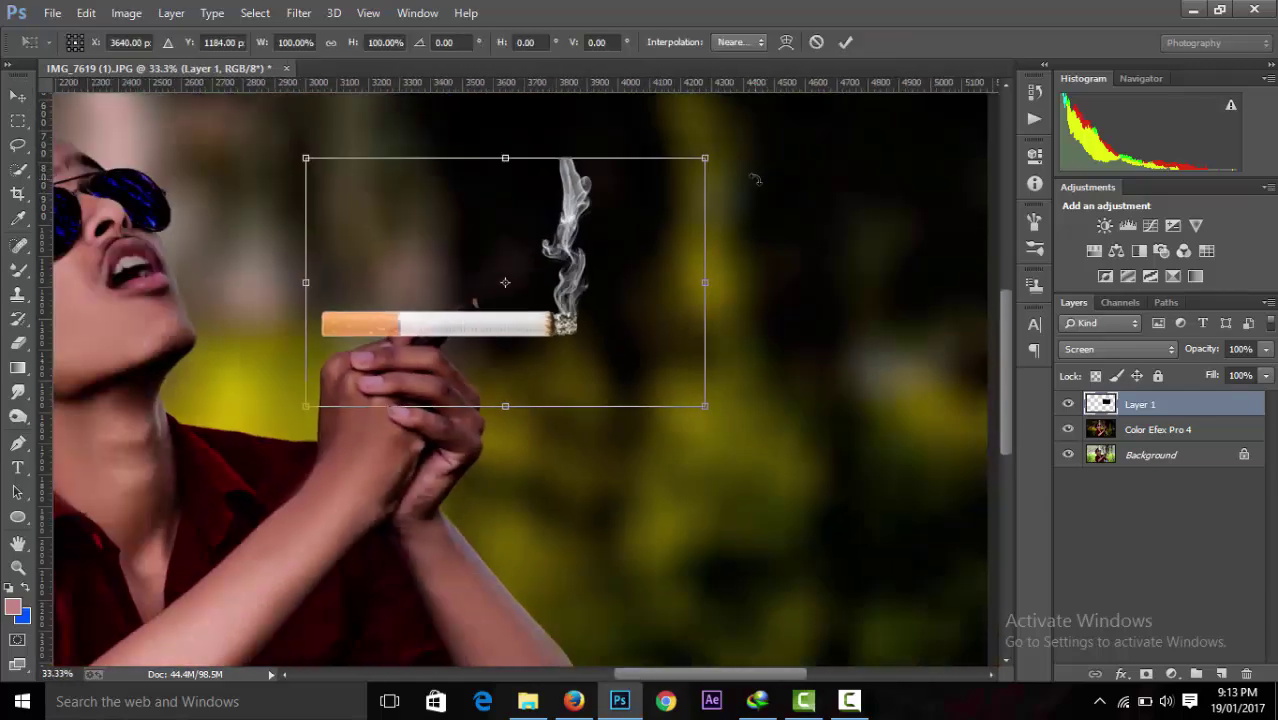
pyautogui.moveTo(755, 178); pyautogui.dragTo(681, 80)
pyautogui.moveTo(518, 294); pyautogui.dragTo(541, 256)
pyautogui.moveTo(676, 157)
pyautogui.mouseDown()
pyautogui.moveTo(585, 183)
pyautogui.moveTo(555, 242)
pyautogui.mouseUp()
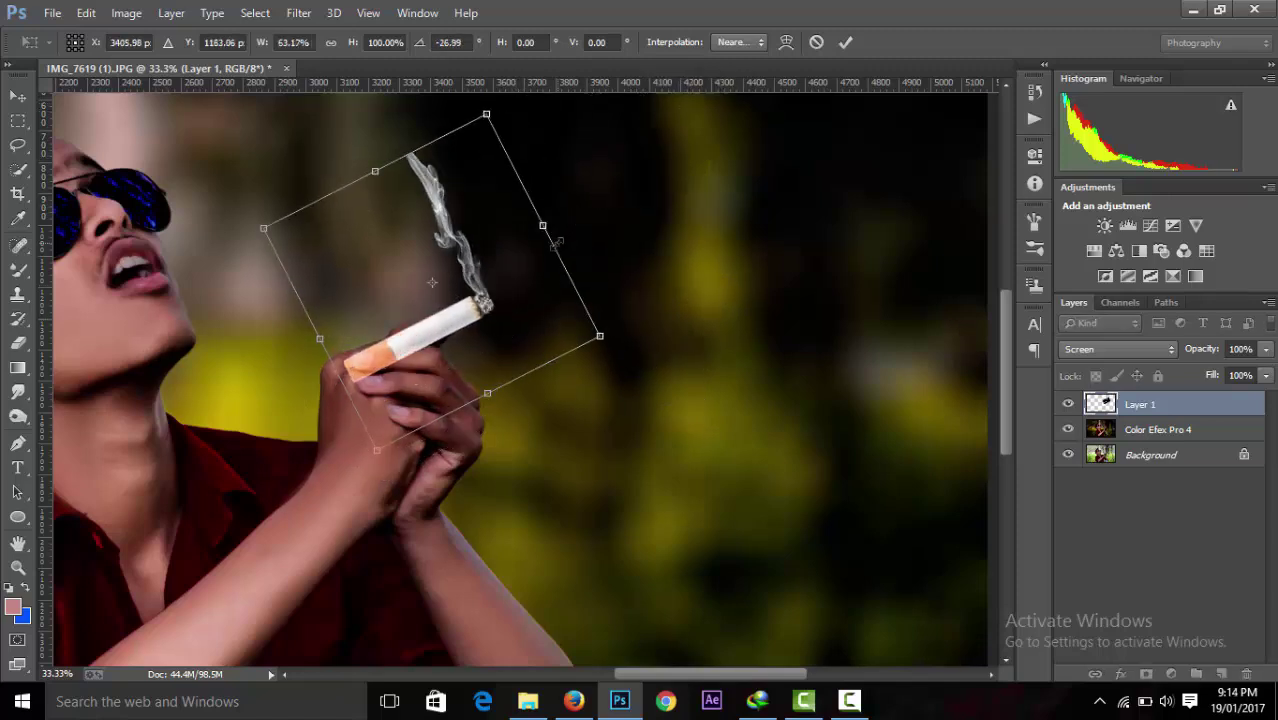
pyautogui.moveTo(487, 393); pyautogui.dragTo(476, 371)
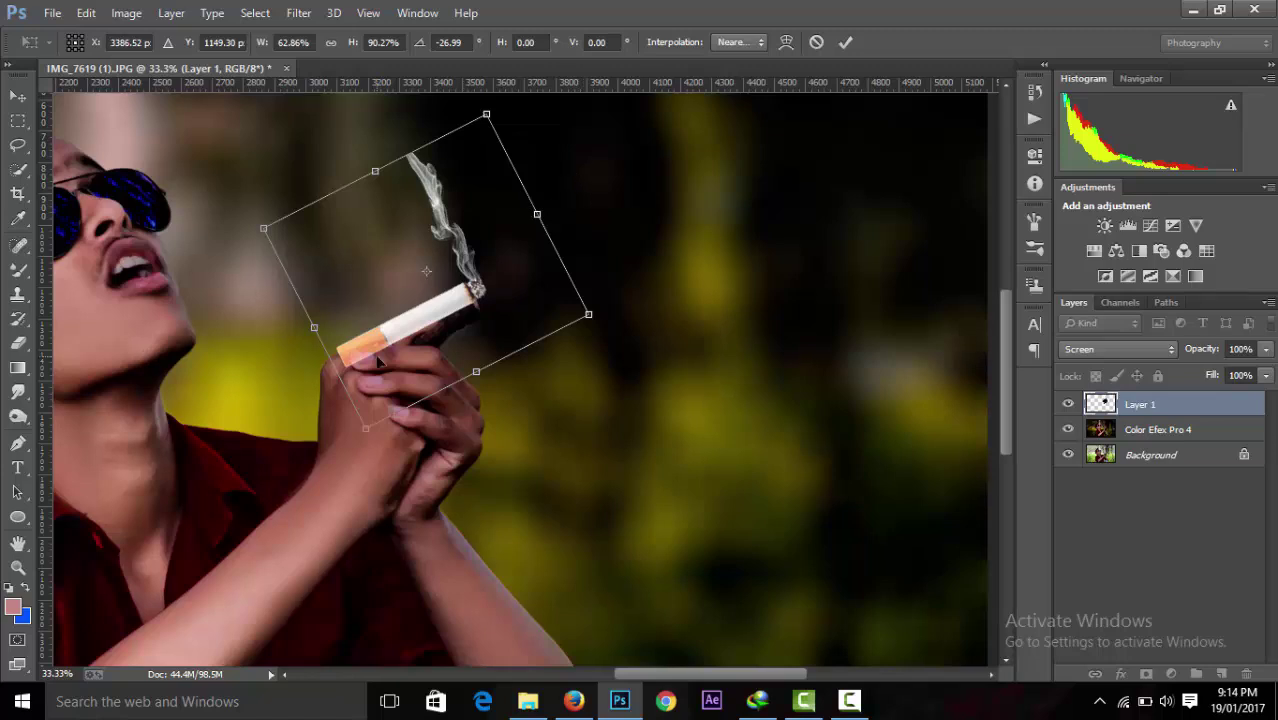
pyautogui.moveTo(313, 326); pyautogui.dragTo(309, 328)
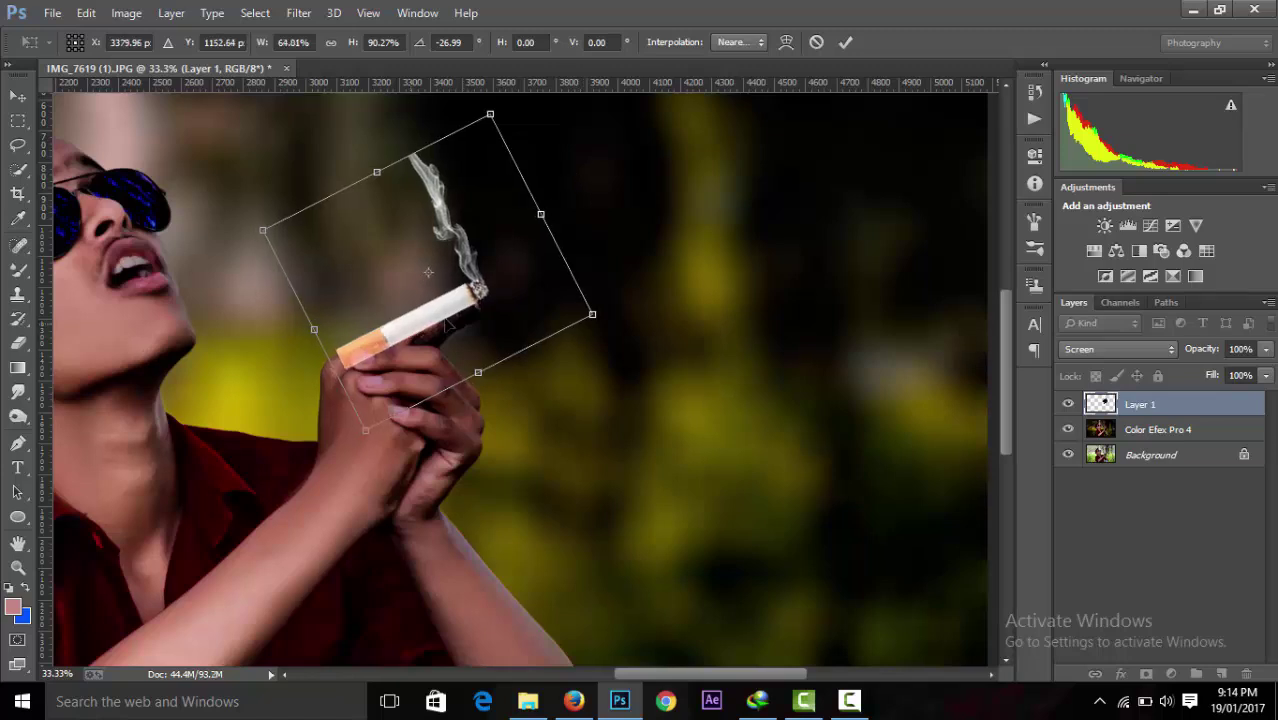
pyautogui.moveTo(412, 325); pyautogui.dragTo(461, 317)
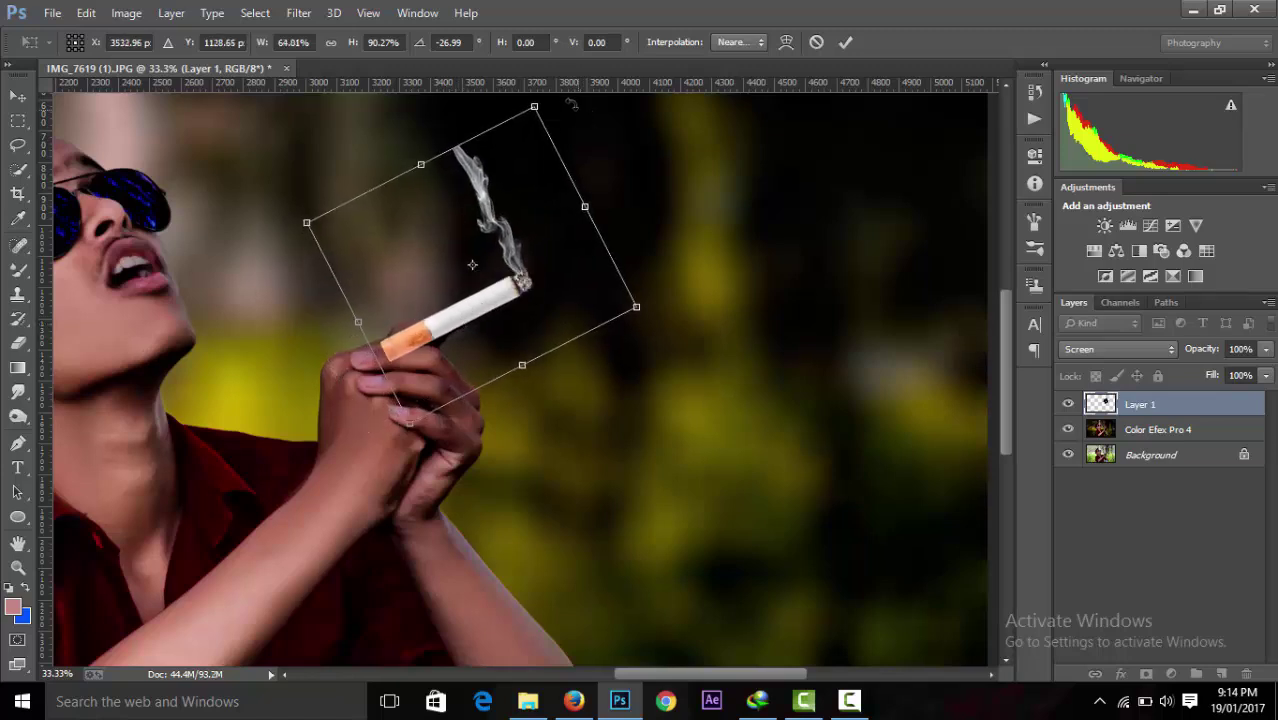
pyautogui.moveTo(571, 104); pyautogui.dragTo(559, 98)
pyautogui.click(845, 42)
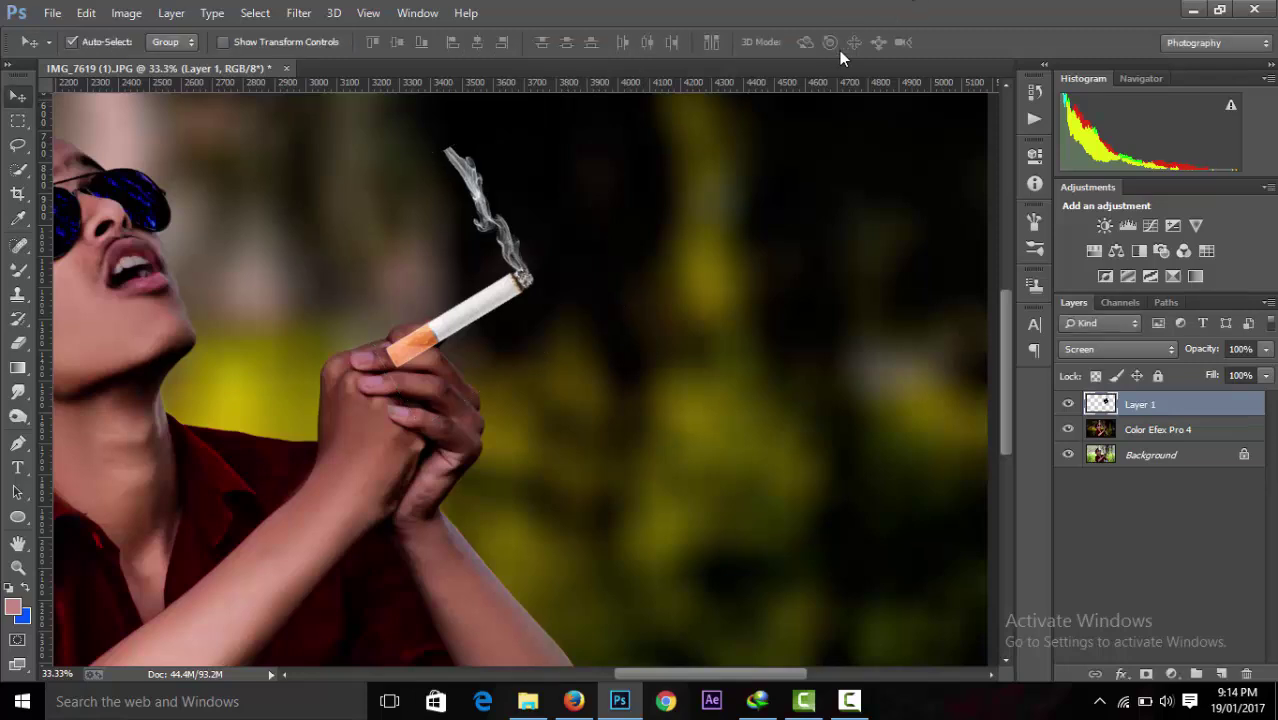
# Set up a full-strength Eraser with a soft 71 px brush tip.
pyautogui.click(17, 345)
pyautogui.click(389, 345)
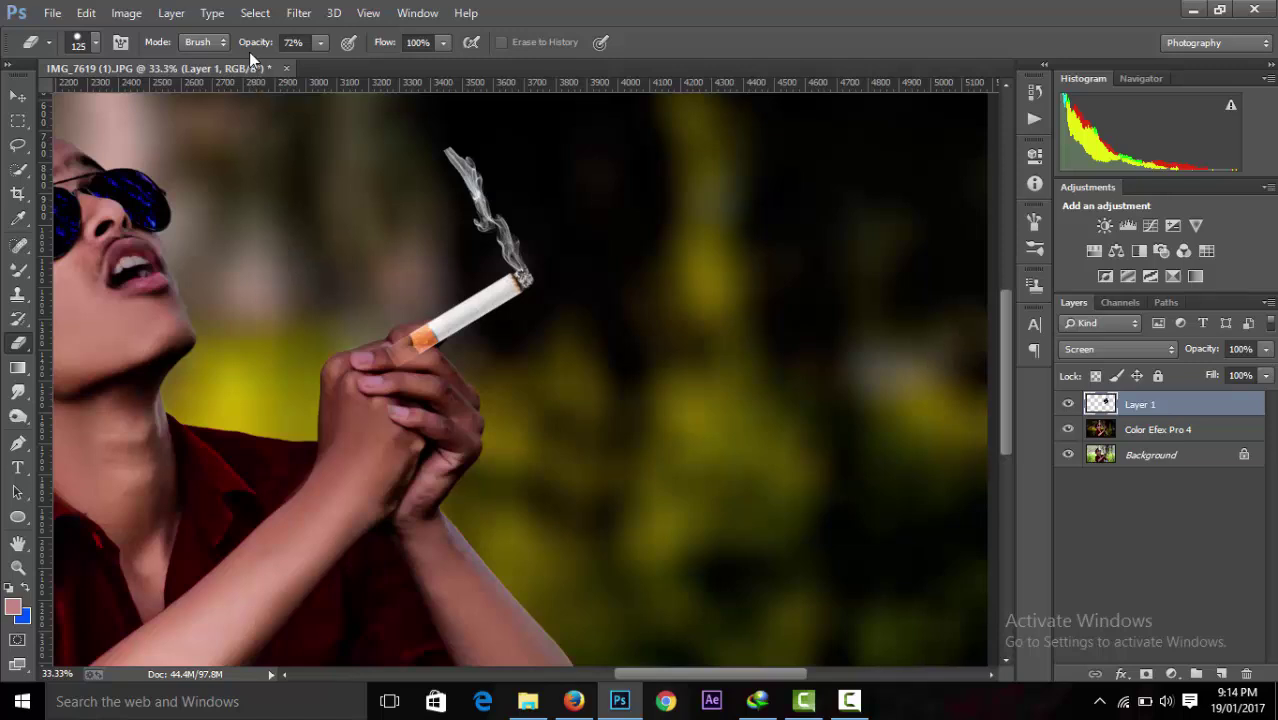
pyautogui.moveTo(249, 48); pyautogui.dragTo(345, 60)
pyautogui.hotkey('ctrl', '+')
pyautogui.click(96, 38)
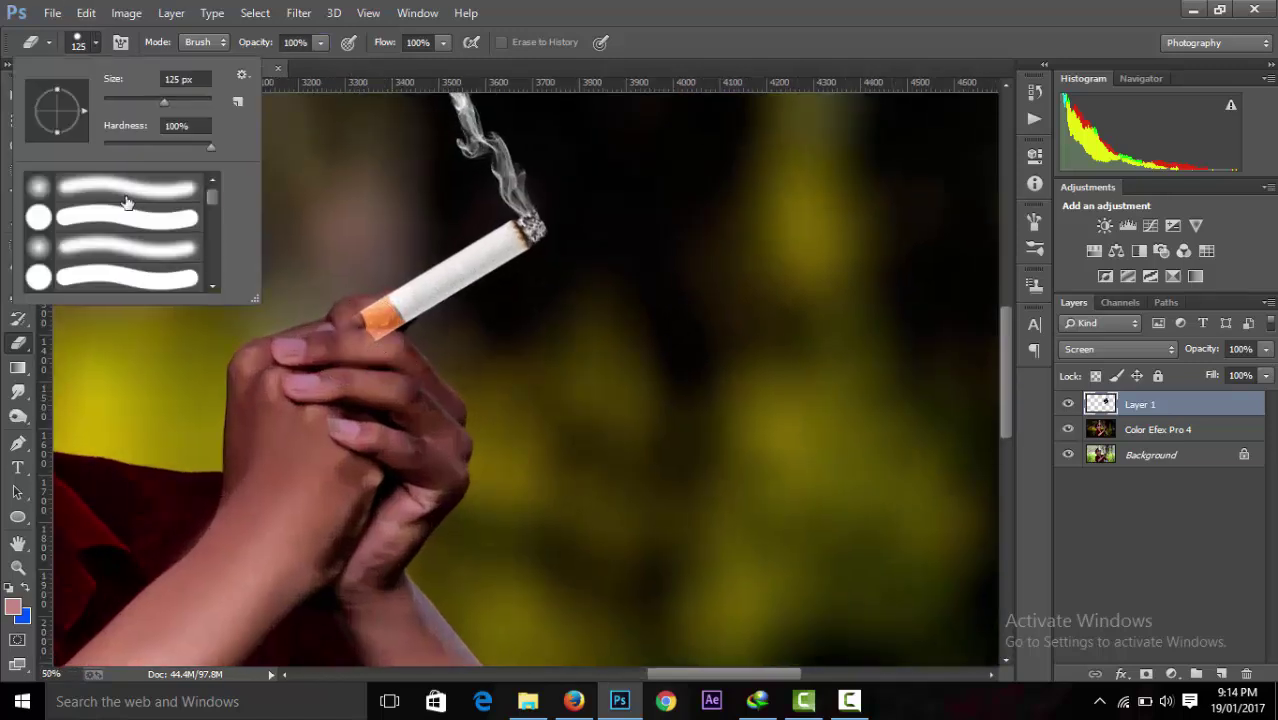
pyautogui.click(120, 42)
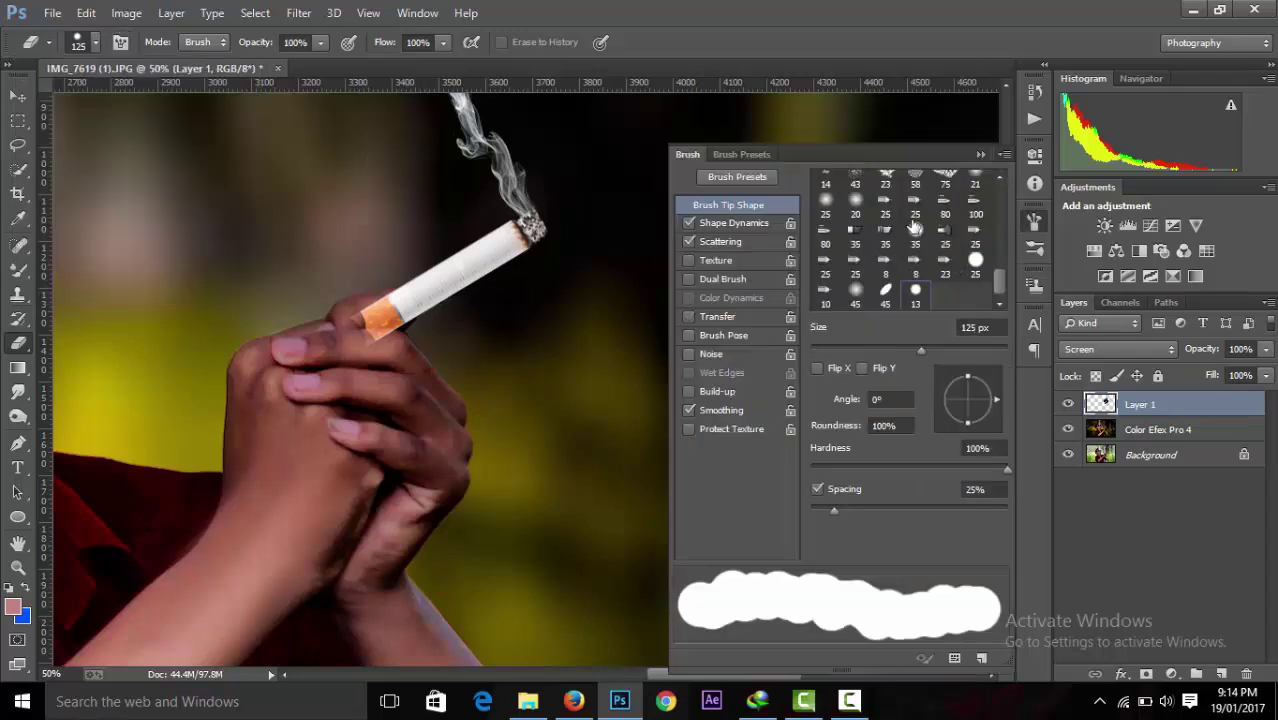
pyautogui.click(857, 208)
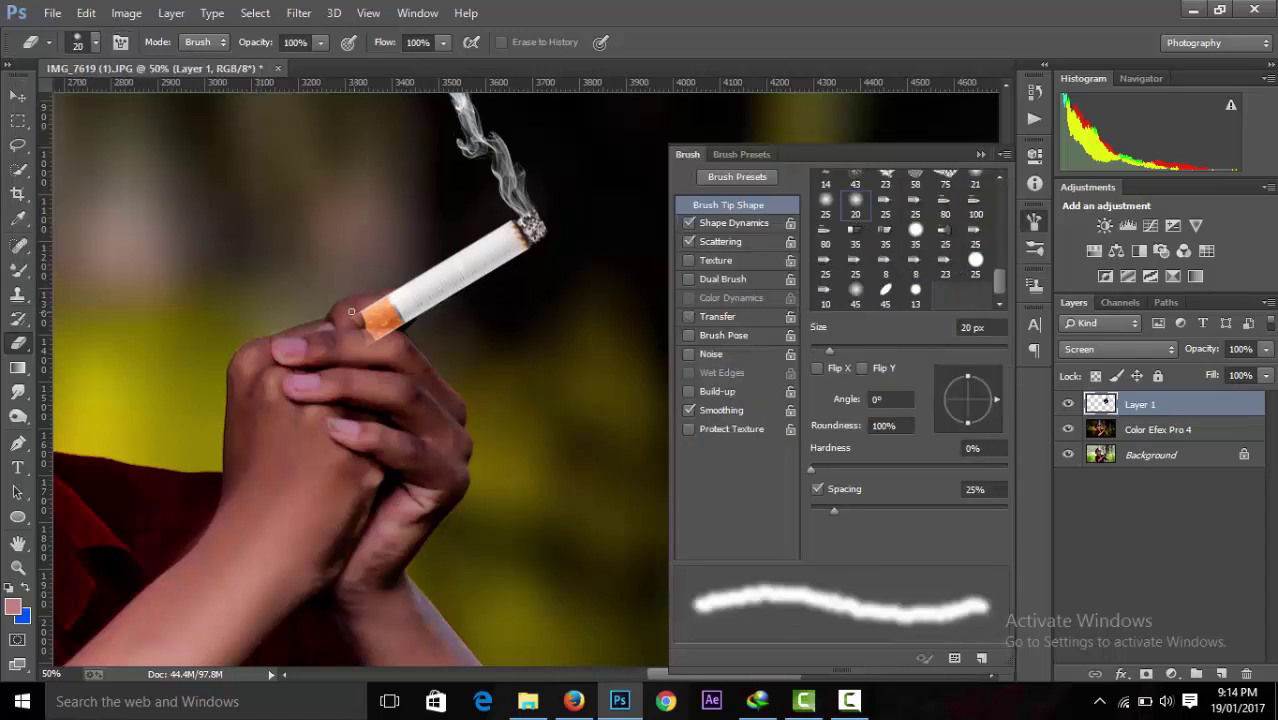
pyautogui.click(94, 42)
pyautogui.click(143, 100)
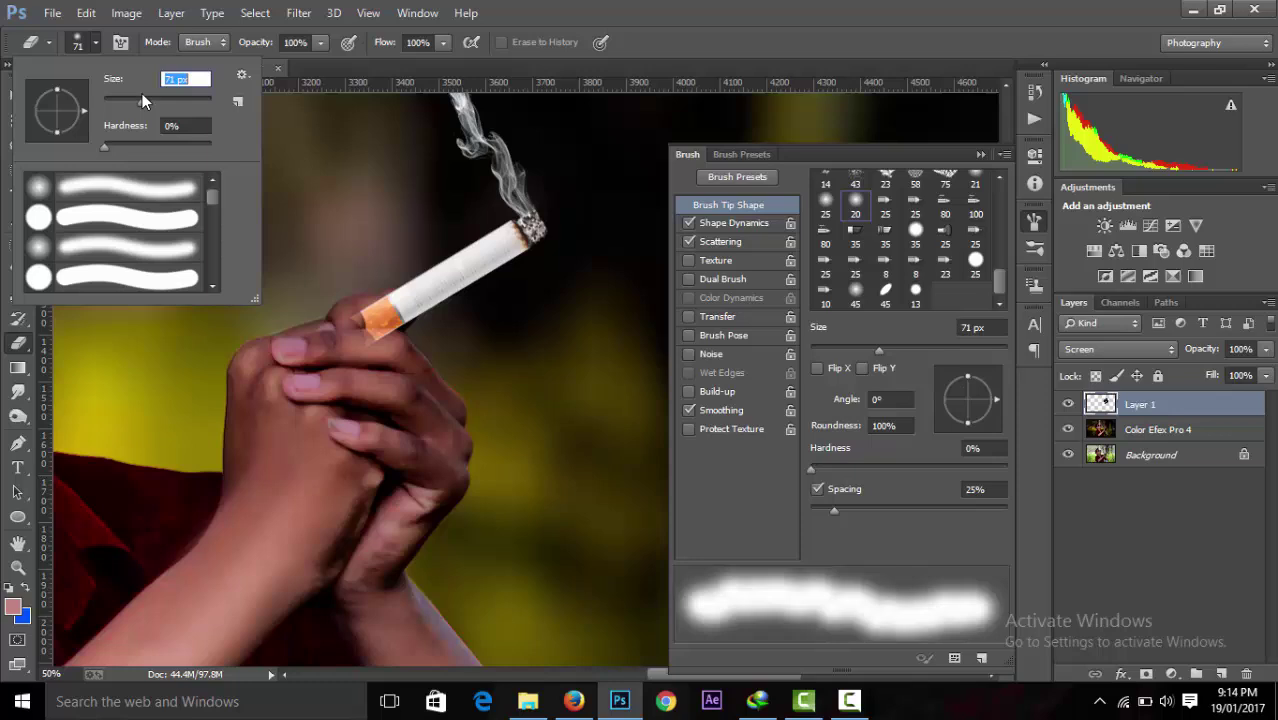
pyautogui.click(981, 155)
pyautogui.click(981, 155)
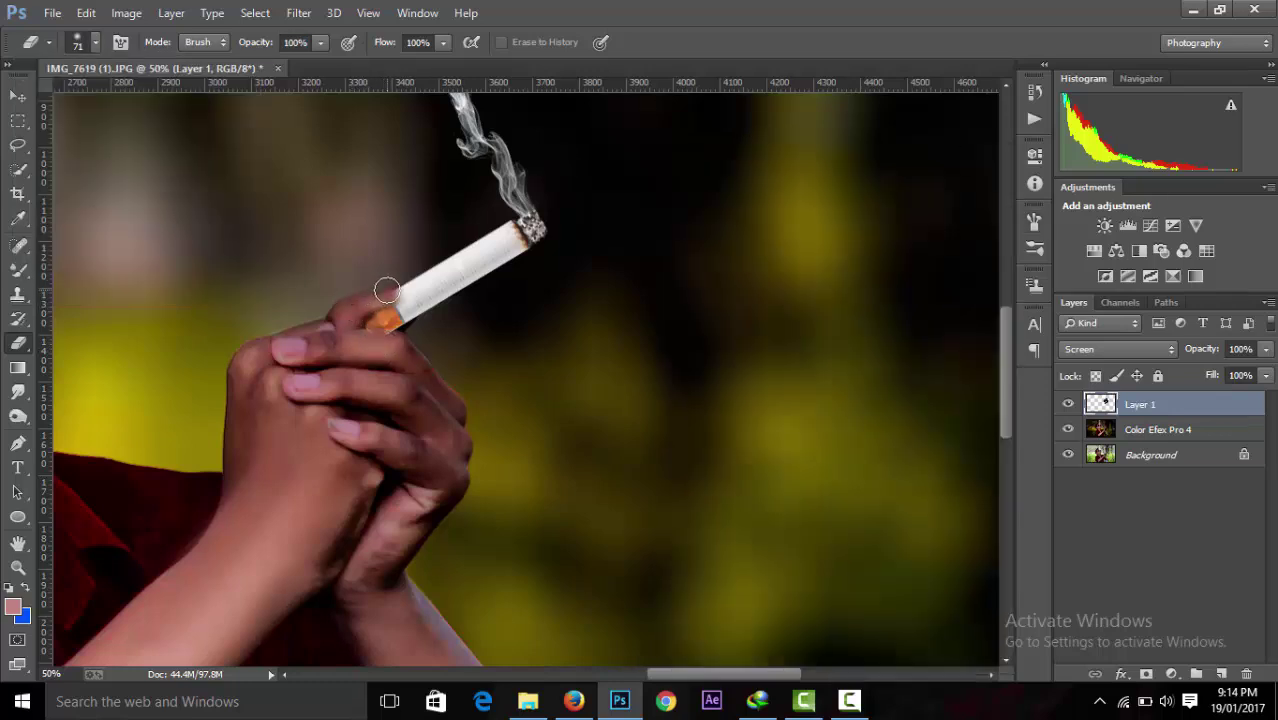
# Softly erase around the cigarette filter on Layer 1.
pyautogui.scroll(1, 387, 291)
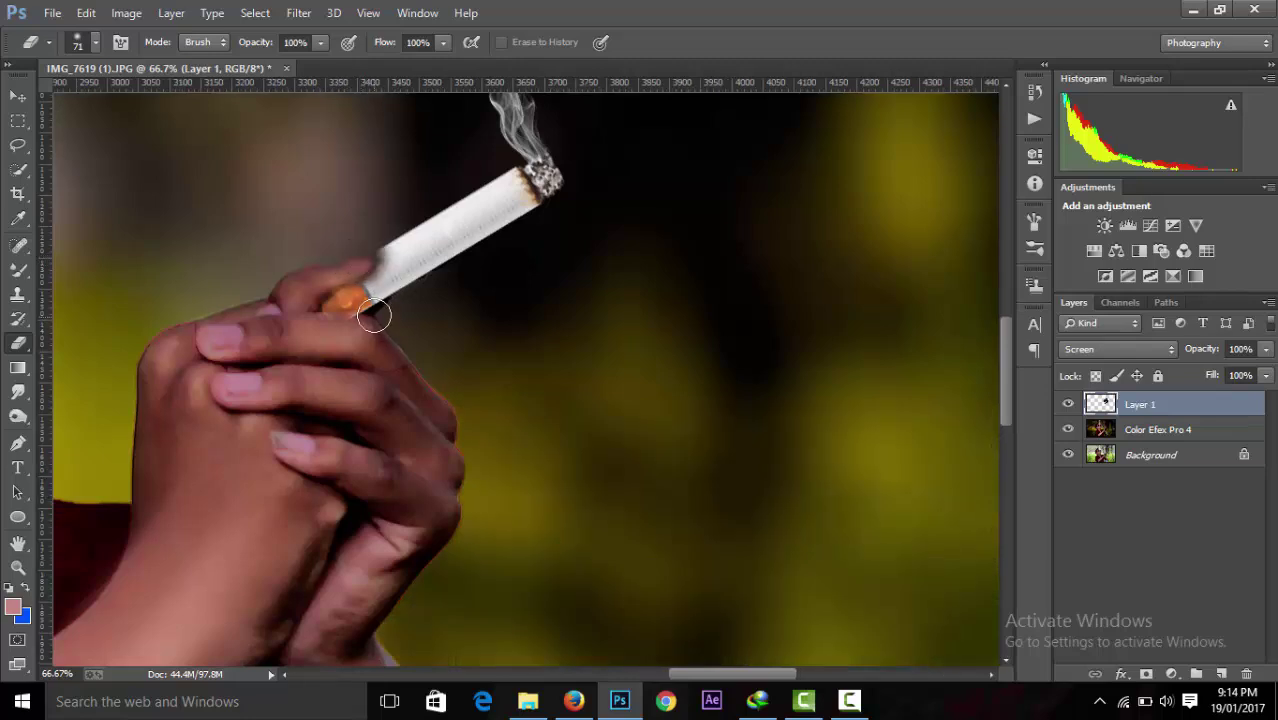
pyautogui.moveTo(374, 316); pyautogui.dragTo(365, 314)
pyautogui.scroll(-1, 503, 193)
pyautogui.scroll(-1, 503, 193)
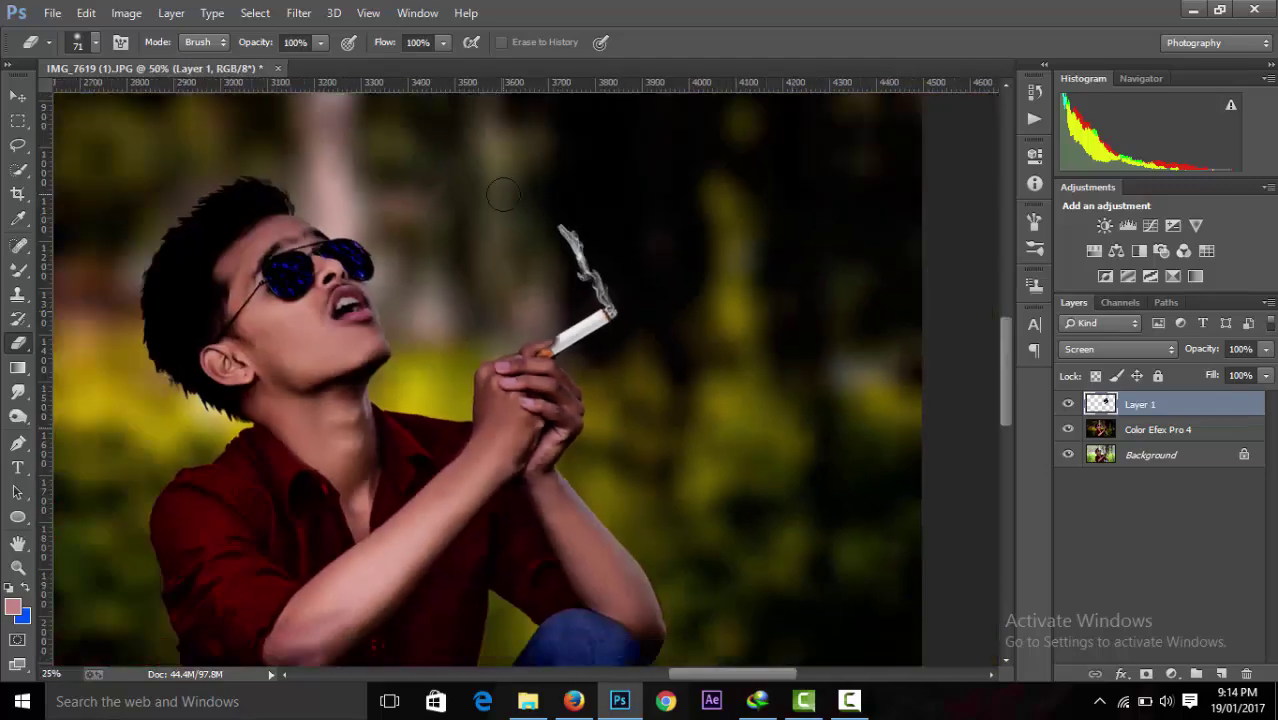
pyautogui.scroll(-1, 503, 193)
pyautogui.scroll(1, 503, 193)
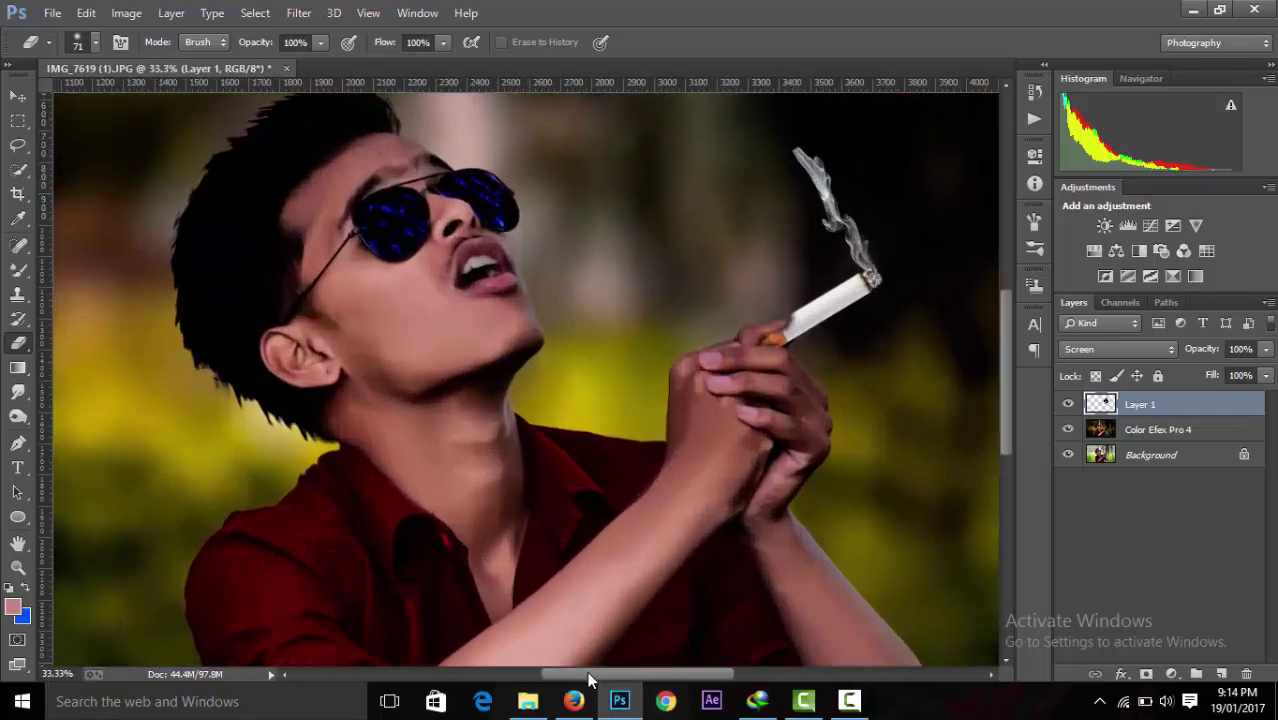
# Set Layer 1 opacity to 65%.
pyautogui.moveTo(1178, 357); pyautogui.dragTo(1130, 356)
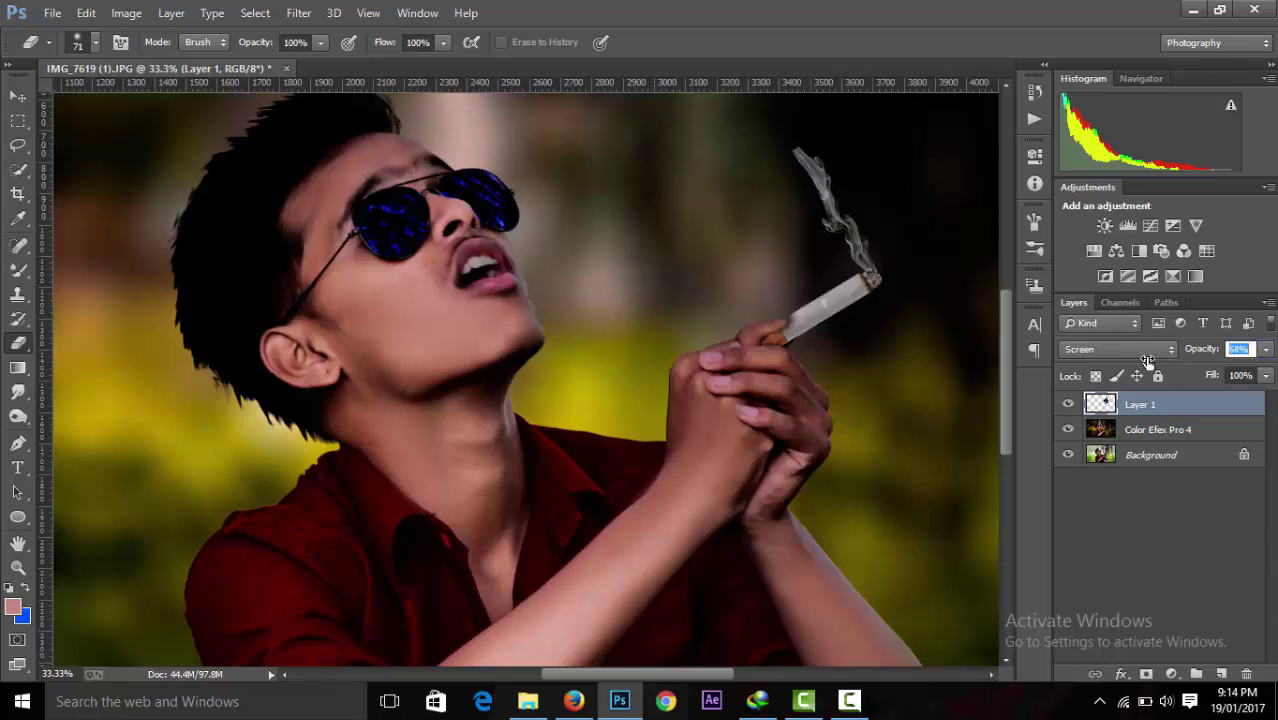
pyautogui.scroll(1, 867, 320)
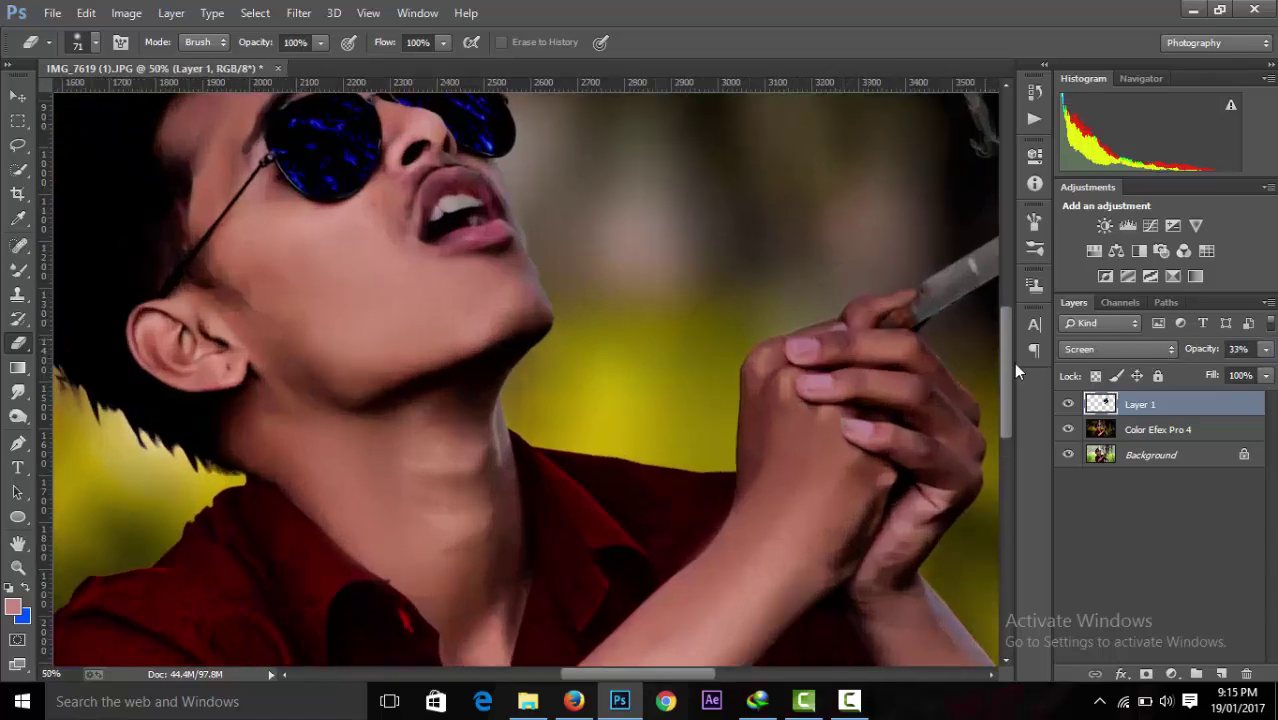
pyautogui.moveTo(679, 673); pyautogui.dragTo(742, 673)
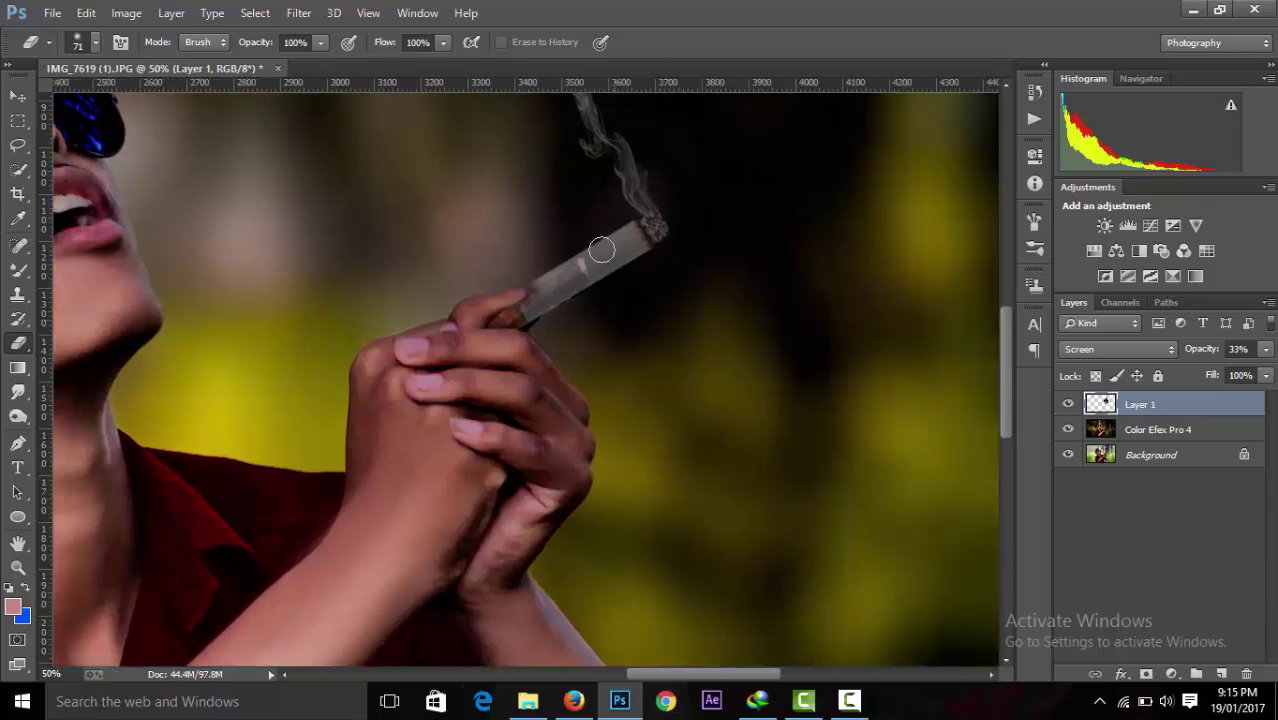
pyautogui.scroll(2, 601, 239)
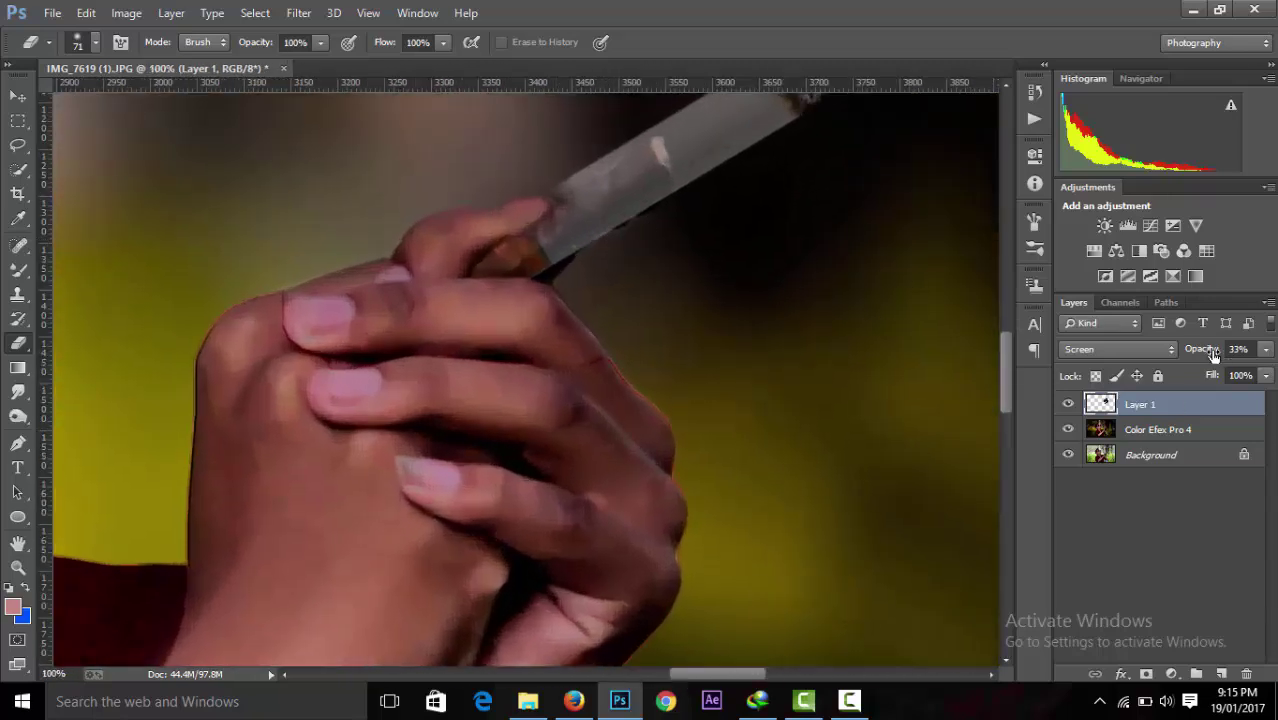
pyautogui.moveTo(1213, 355); pyautogui.dragTo(1188, 353)
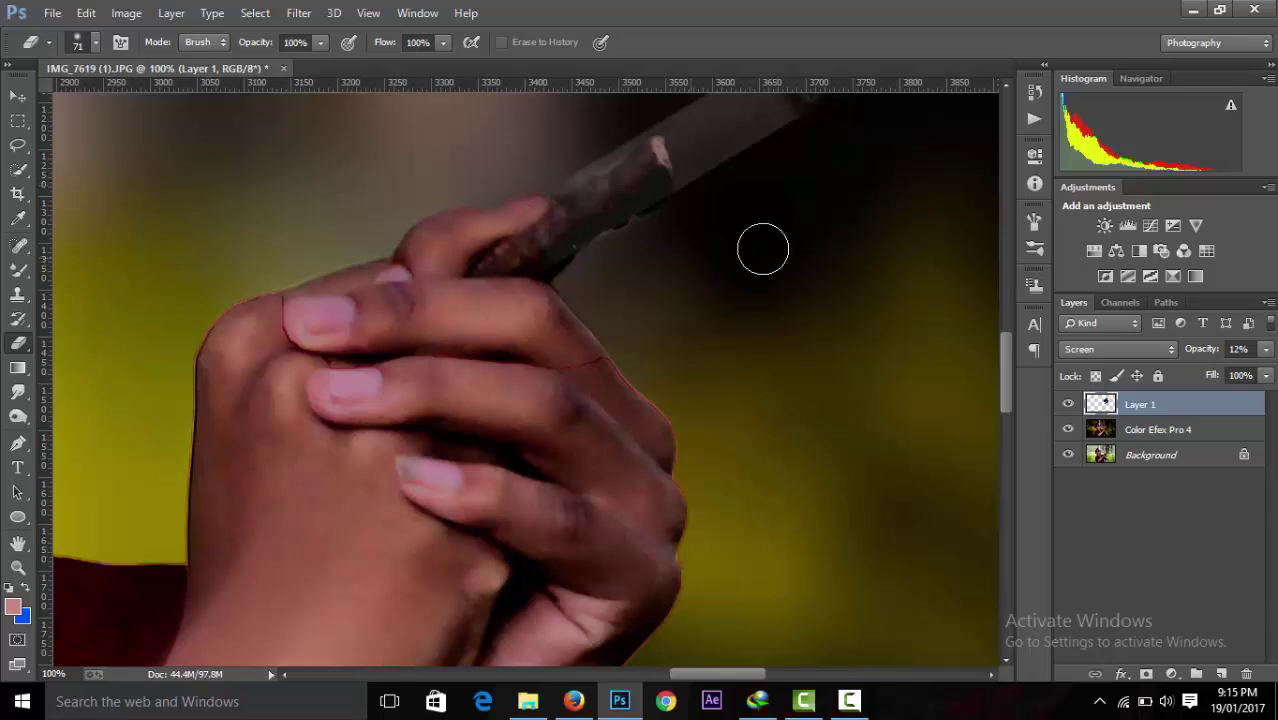
pyautogui.write('65')
pyautogui.press('Return')
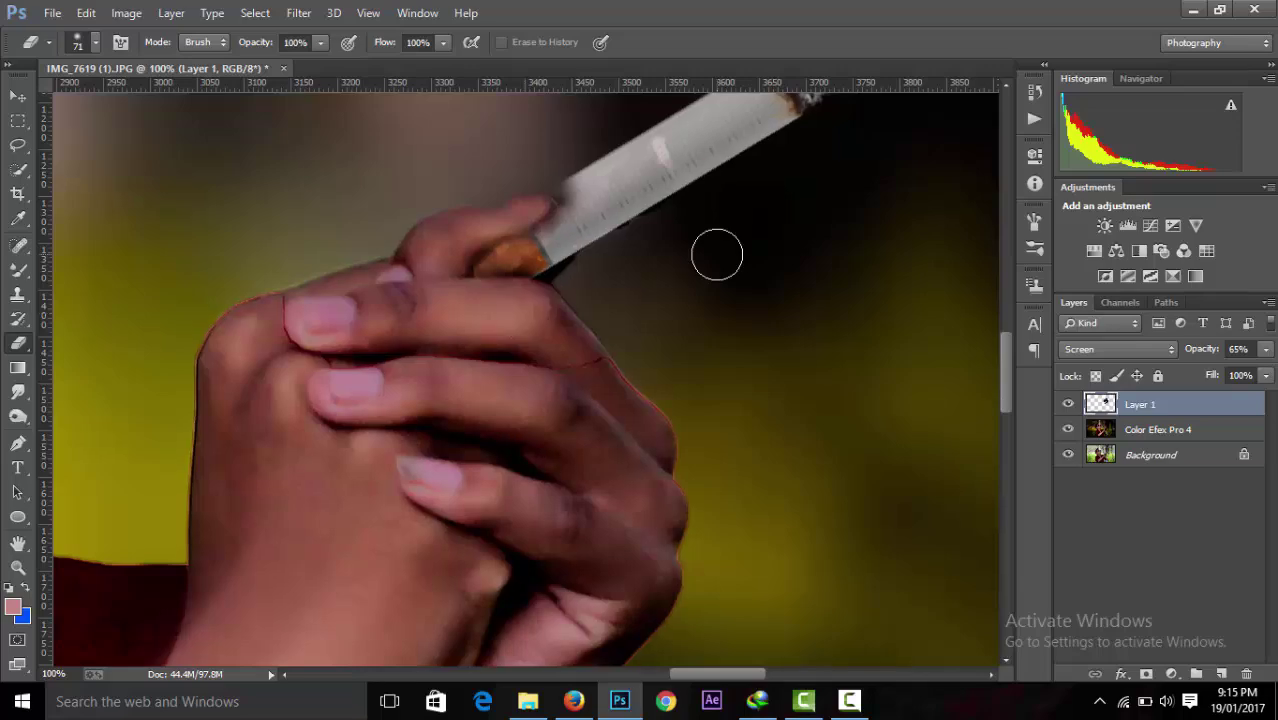
# Nudge the cigarette layer slightly into place and return to the Eraser.
pyautogui.hotkey('ctrl', '-')
pyautogui.hotkey('ctrl', '-')
pyautogui.hotkey('ctrl', '-')
pyautogui.hotkey('ctrl', '-')
pyautogui.hotkey('ctrl', '-')
pyautogui.hotkey('ctrl', '-')
pyautogui.hotkey('ctrl', '+')
pyautogui.hotkey('ctrl', '+')
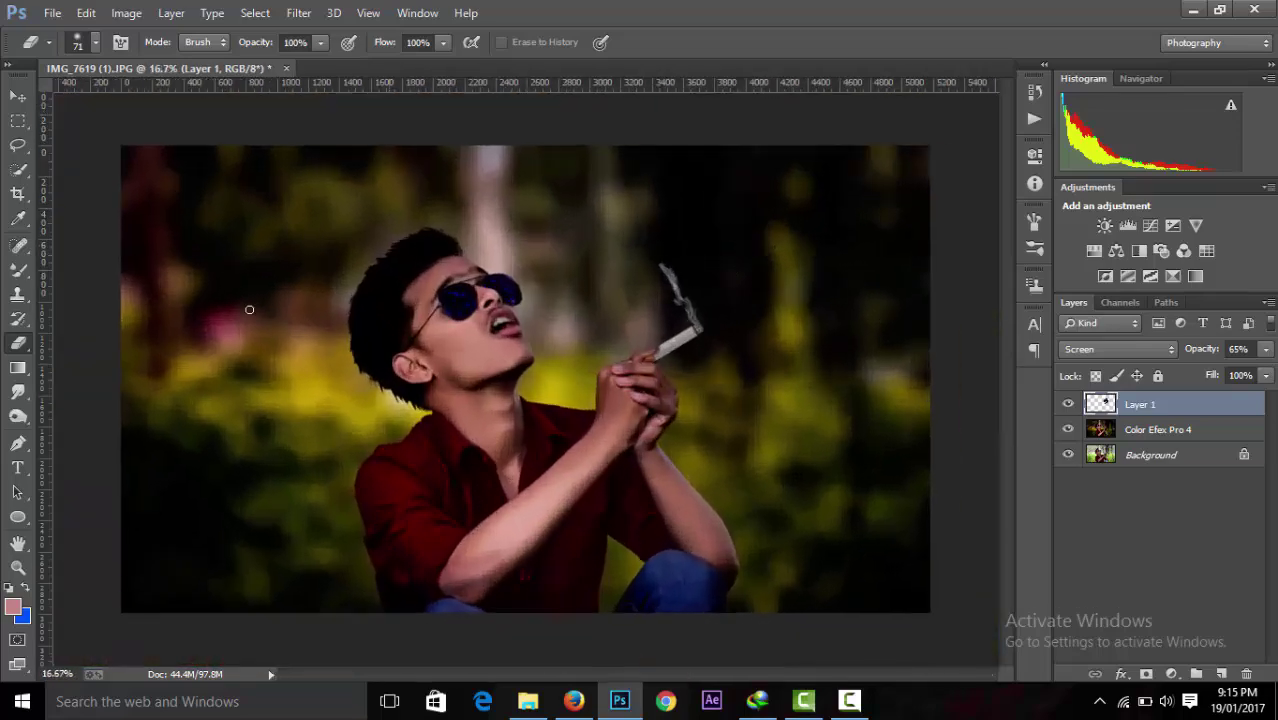
pyautogui.click(17, 96)
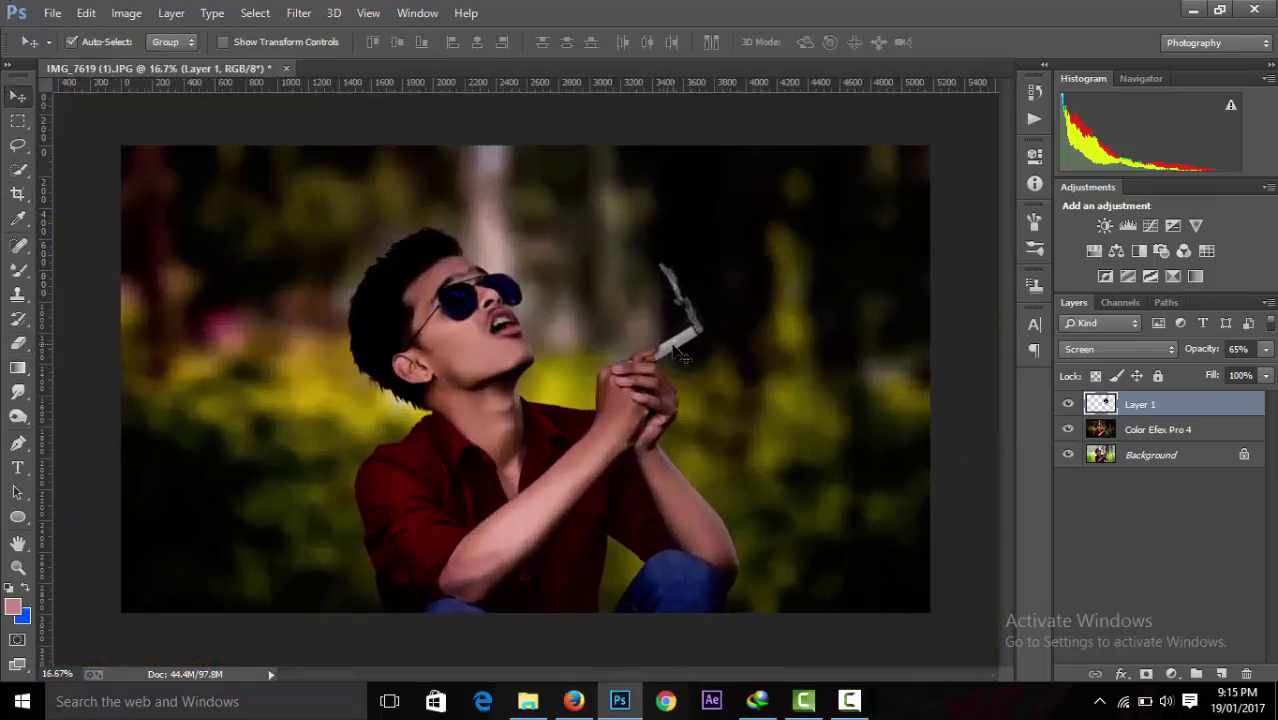
pyautogui.moveTo(683, 357); pyautogui.dragTo(690, 352)
pyautogui.hotkey('ctrl', '+')
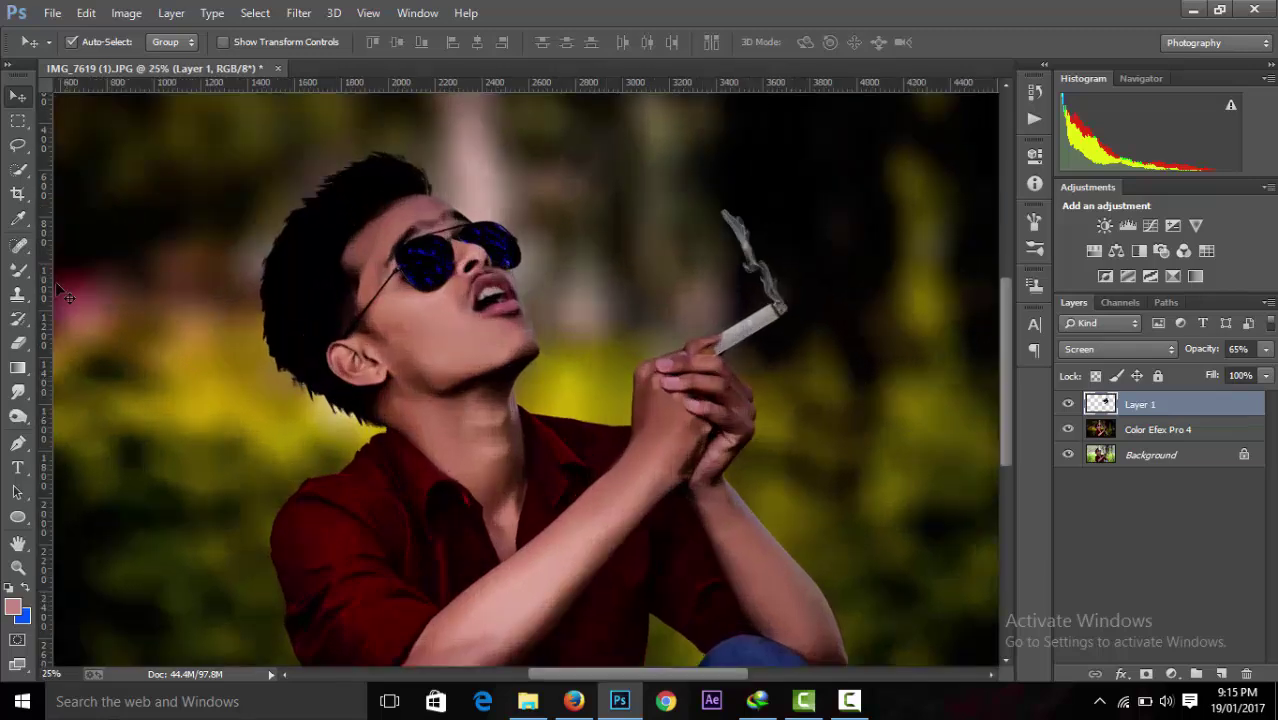
pyautogui.click(17, 342)
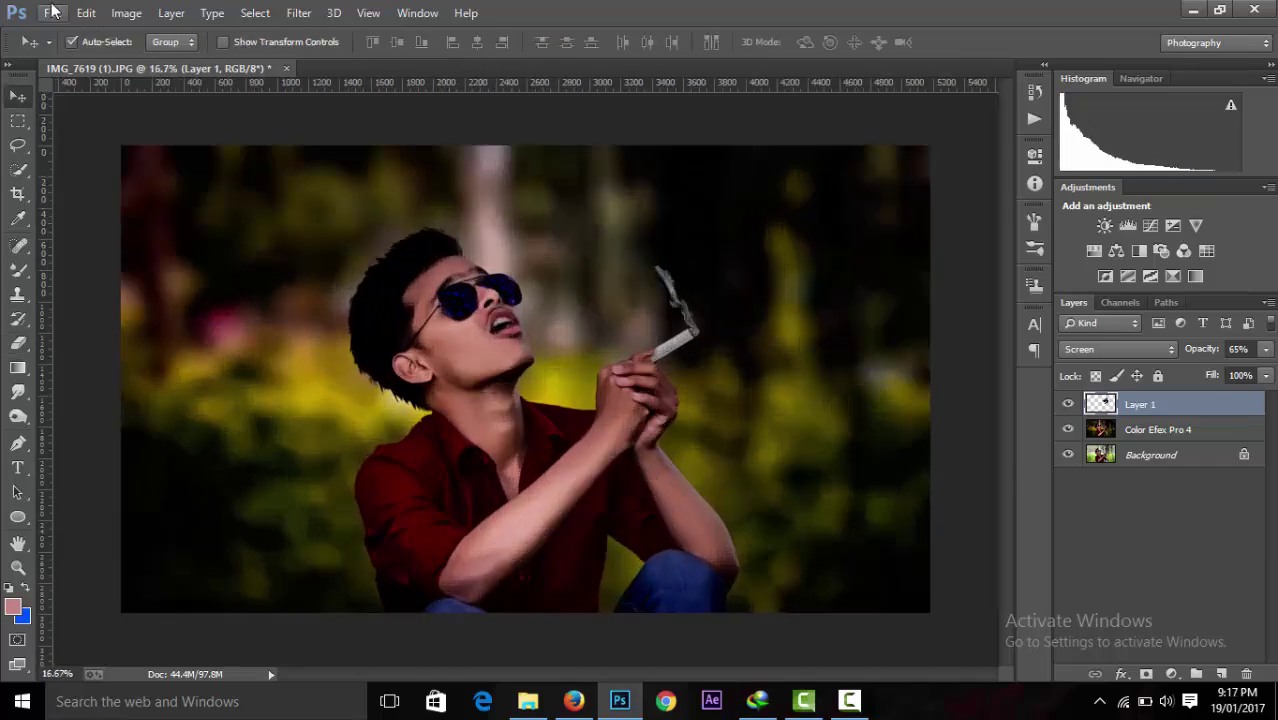
# Open the skull smoke image from the Desktop through Camera Raw with default settings.
pyautogui.click(52, 12)
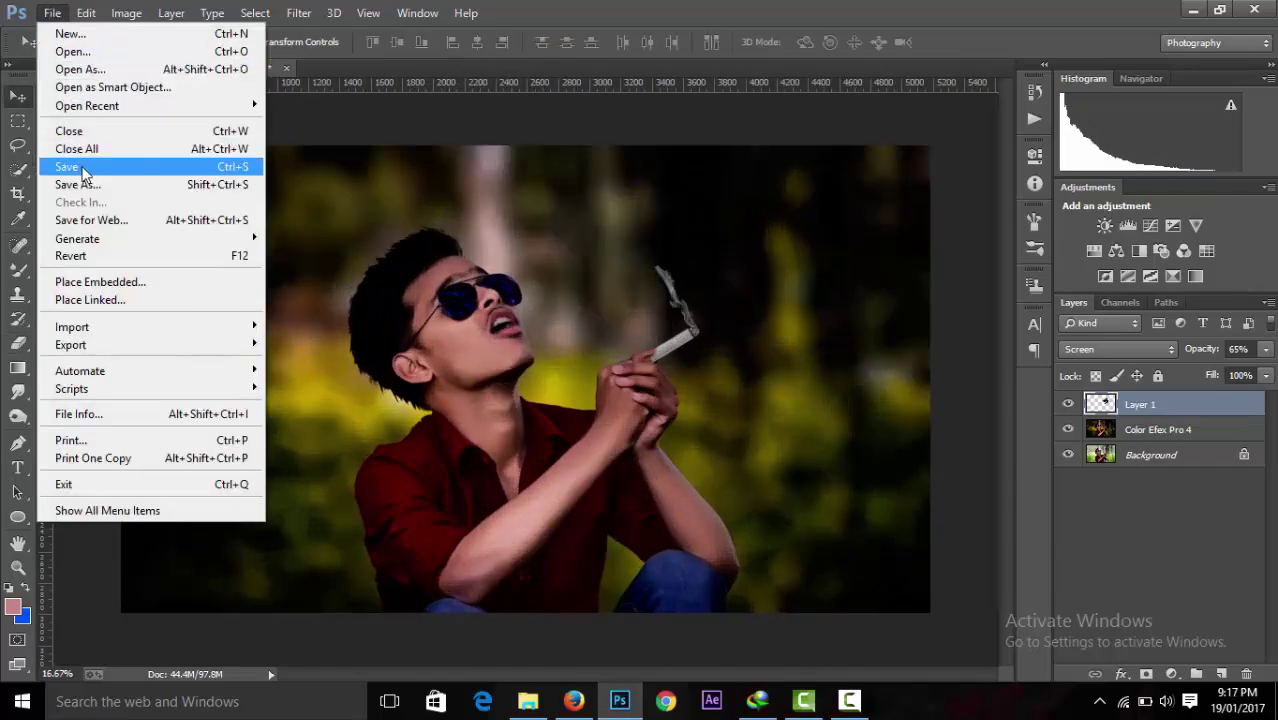
pyautogui.click(87, 49)
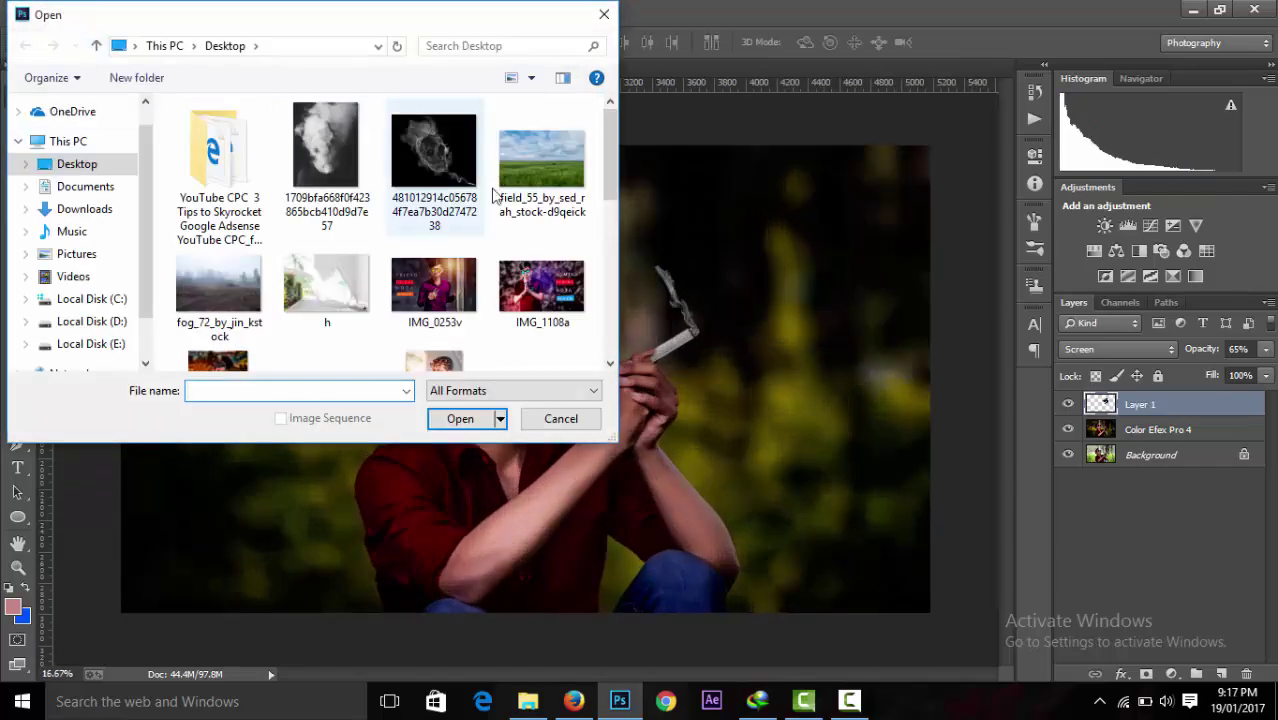
pyautogui.click(541, 160)
pyautogui.click(434, 165)
pyautogui.click(458, 426)
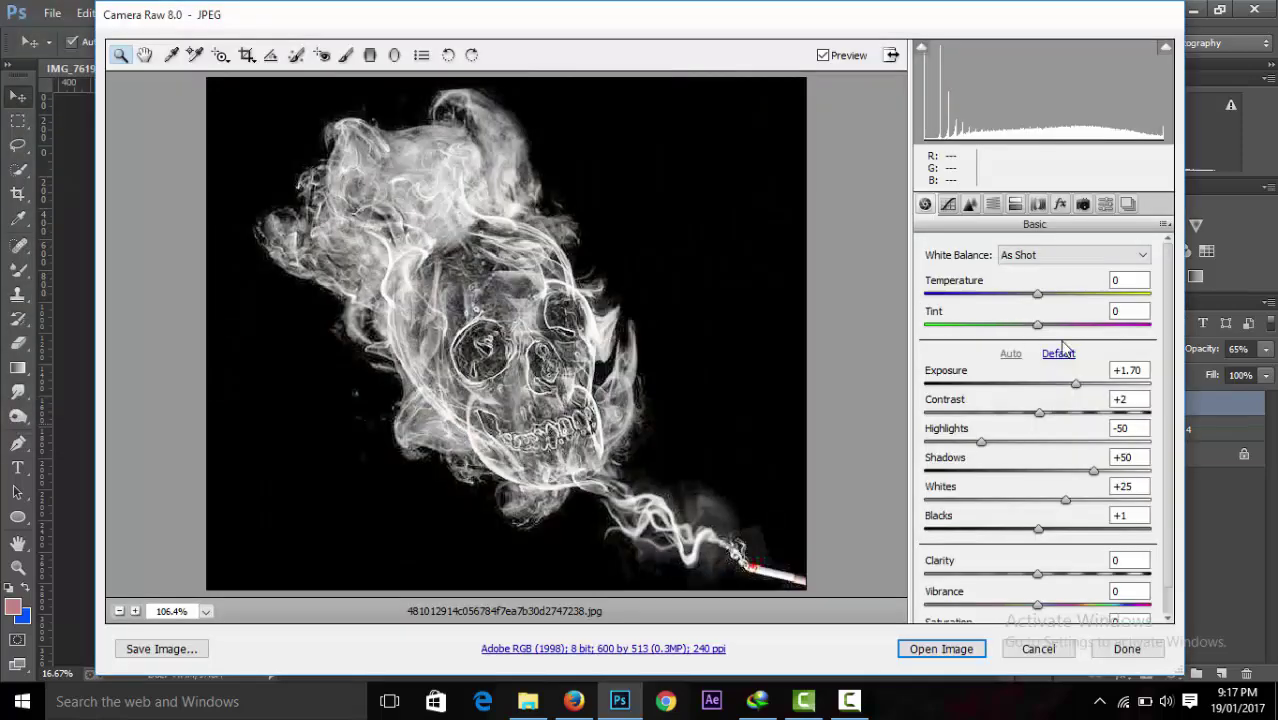
pyautogui.click(1058, 354)
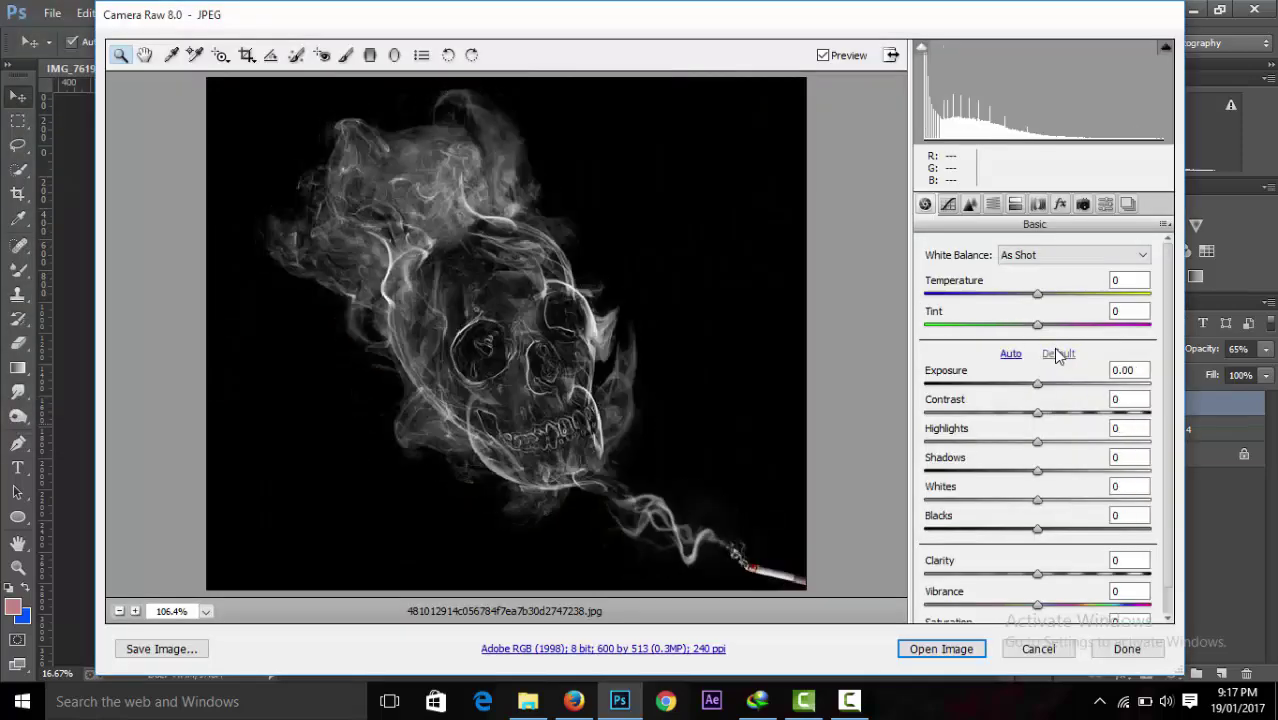
pyautogui.click(945, 649)
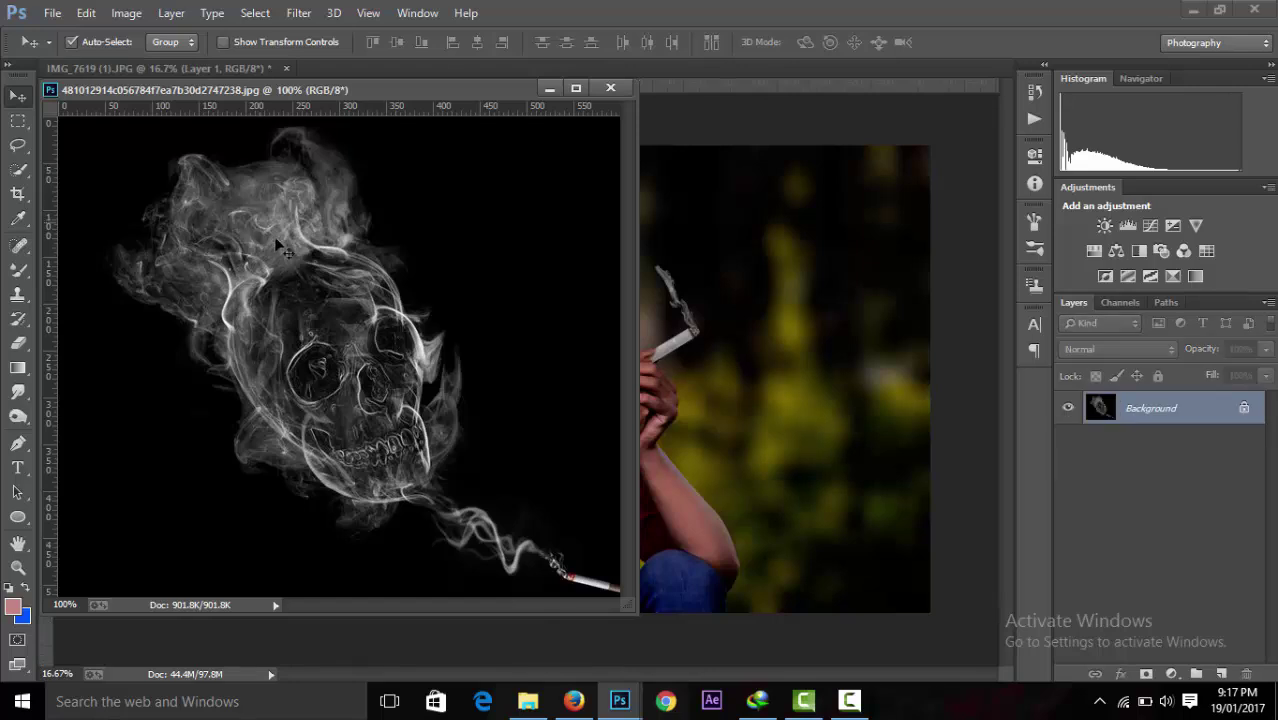
# Move the skull smoke into the portrait, close its file unsaved, and set Screen blend mode.
pyautogui.moveTo(378, 331); pyautogui.dragTo(712, 333)
pyautogui.click(610, 88)
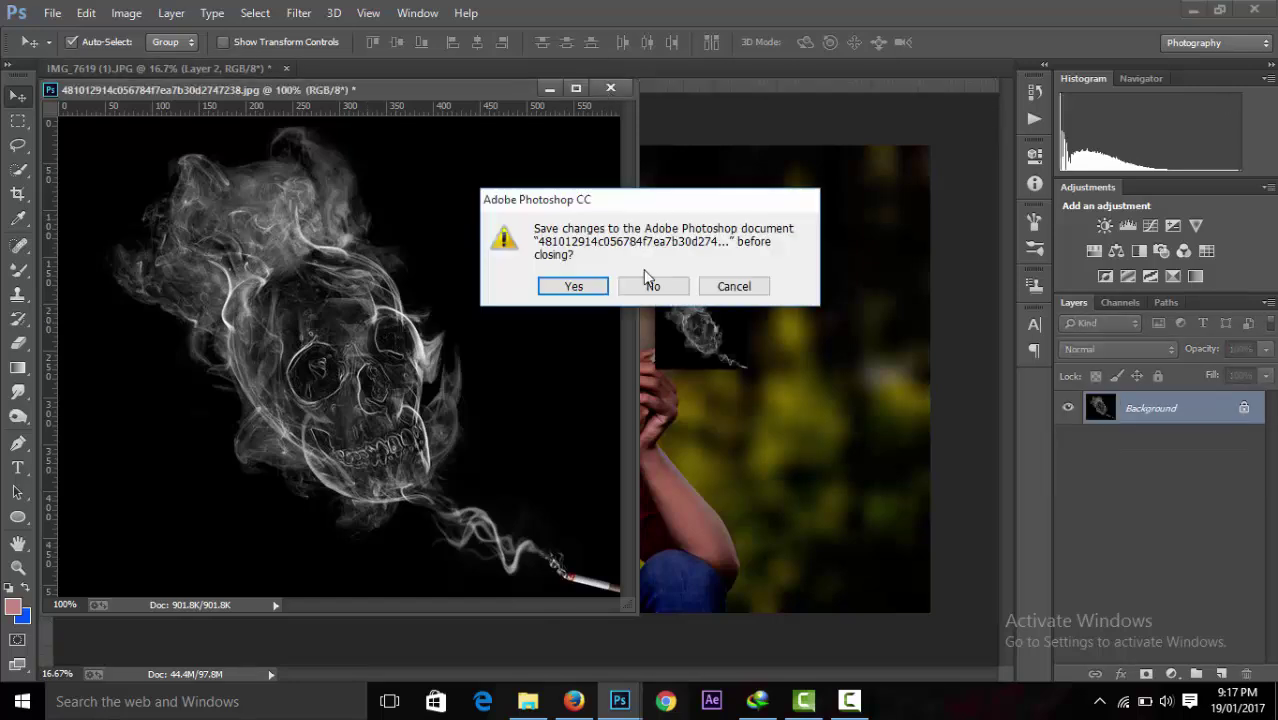
pyautogui.click(653, 366)
pyautogui.click(1118, 349)
pyautogui.click(1098, 152)
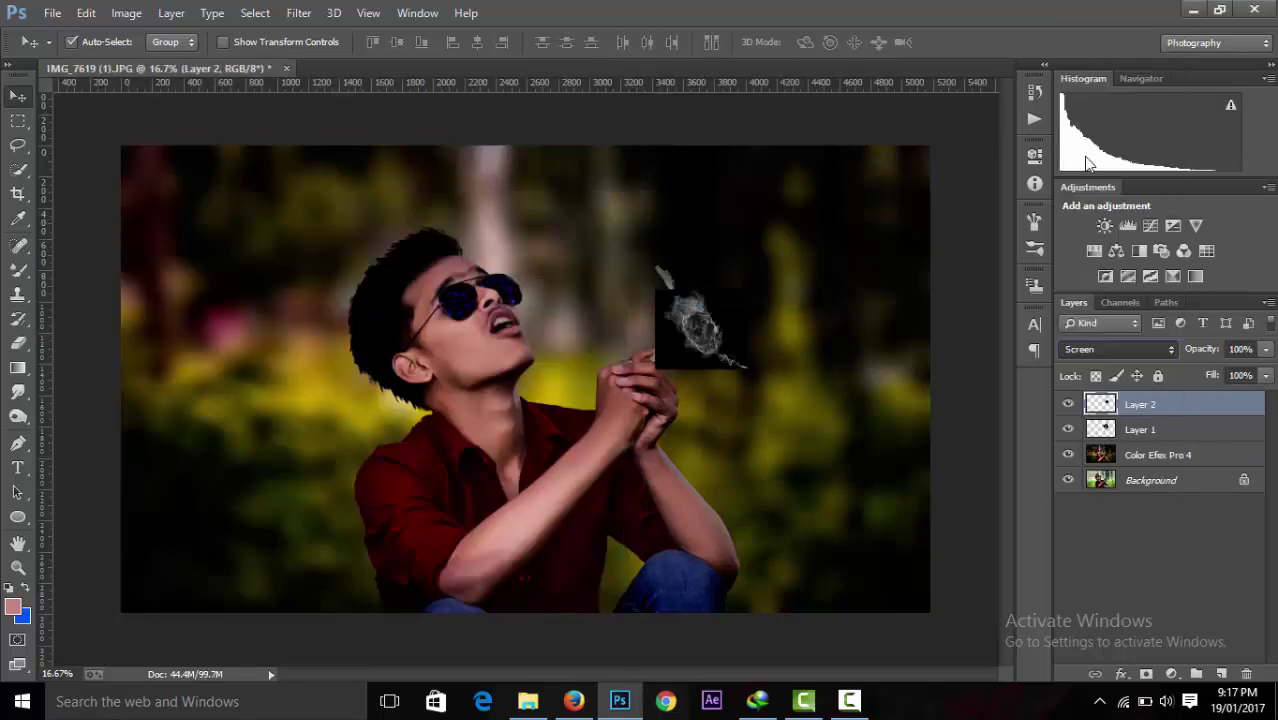
# Move, flip and enlarge the skull smoke, placing it beside the man's mouth.
pyautogui.moveTo(729, 343); pyautogui.dragTo(558, 310)
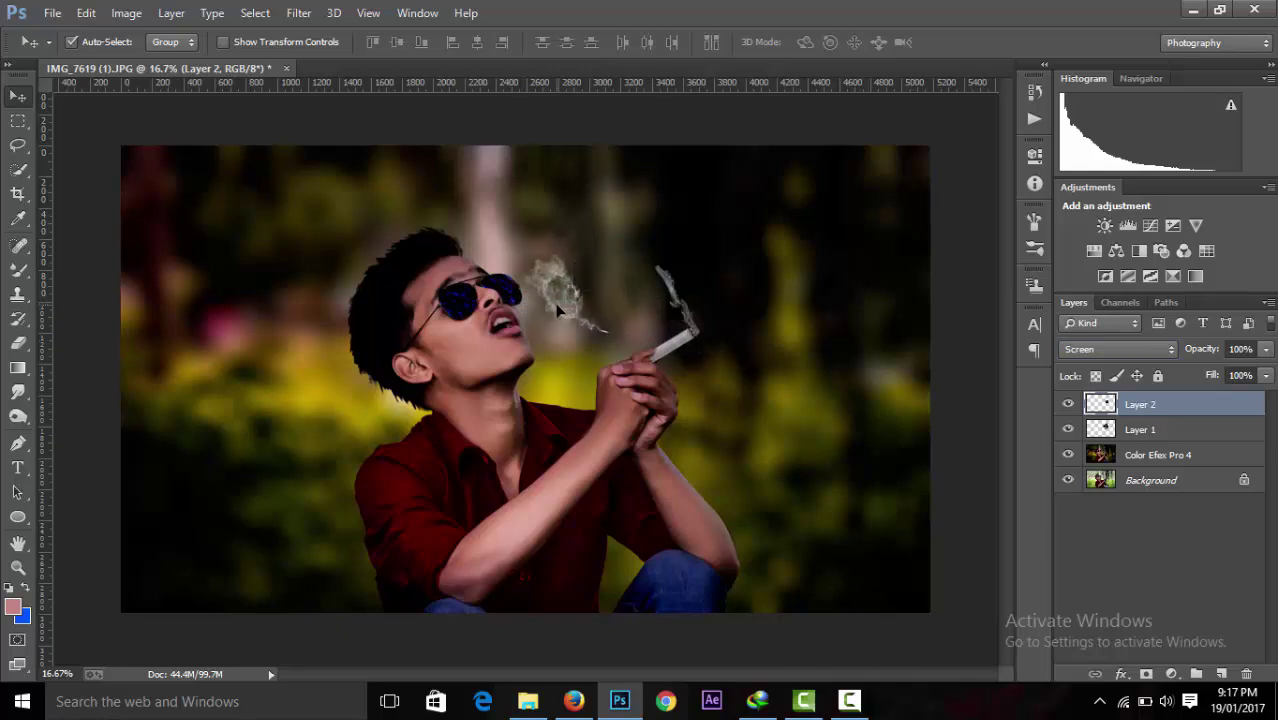
pyautogui.hotkey('ctrl', 't')
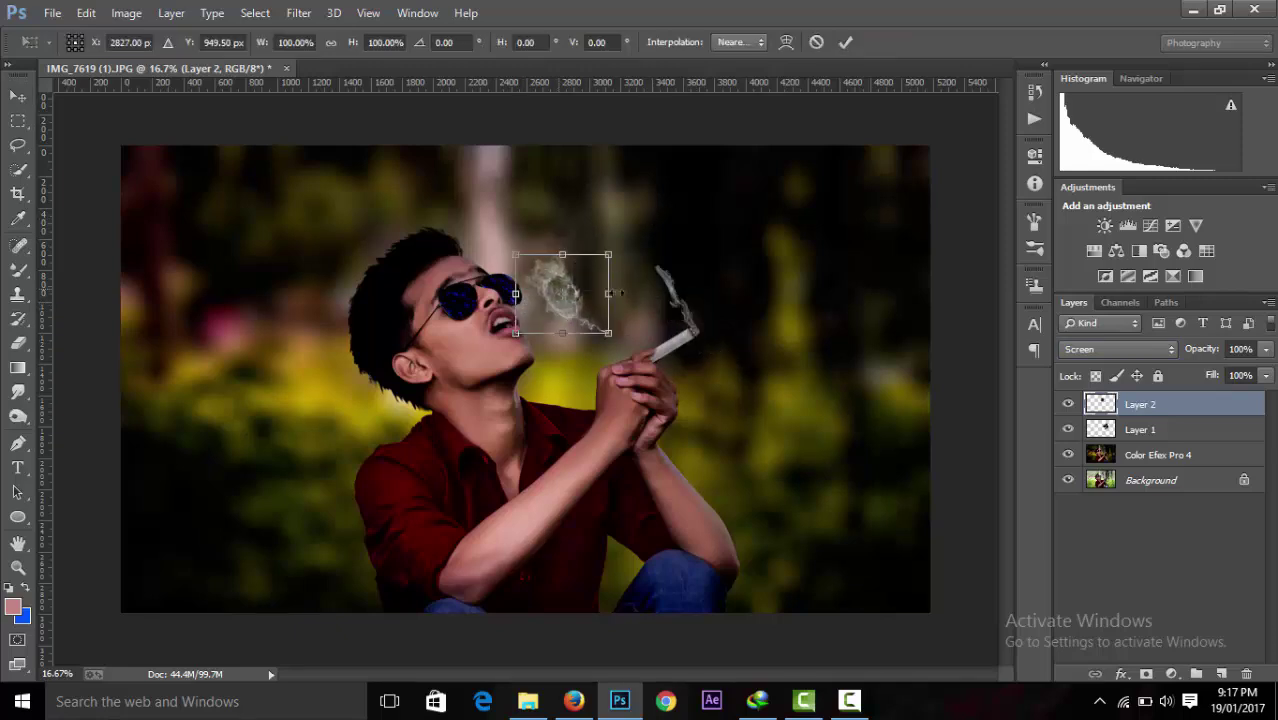
pyautogui.moveTo(539, 298)
pyautogui.mouseDown()
pyautogui.moveTo(420, 294)
pyautogui.moveTo(562, 283)
pyautogui.mouseUp()
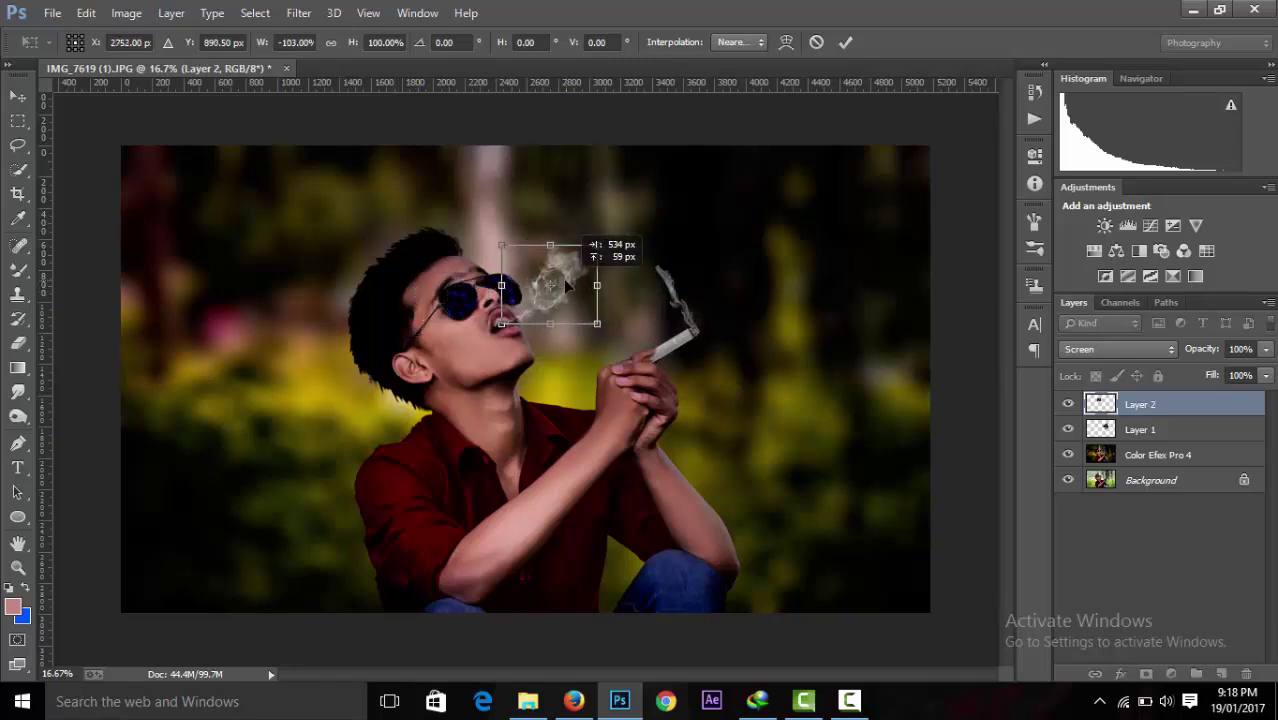
pyautogui.moveTo(597, 243); pyautogui.dragTo(634, 194)
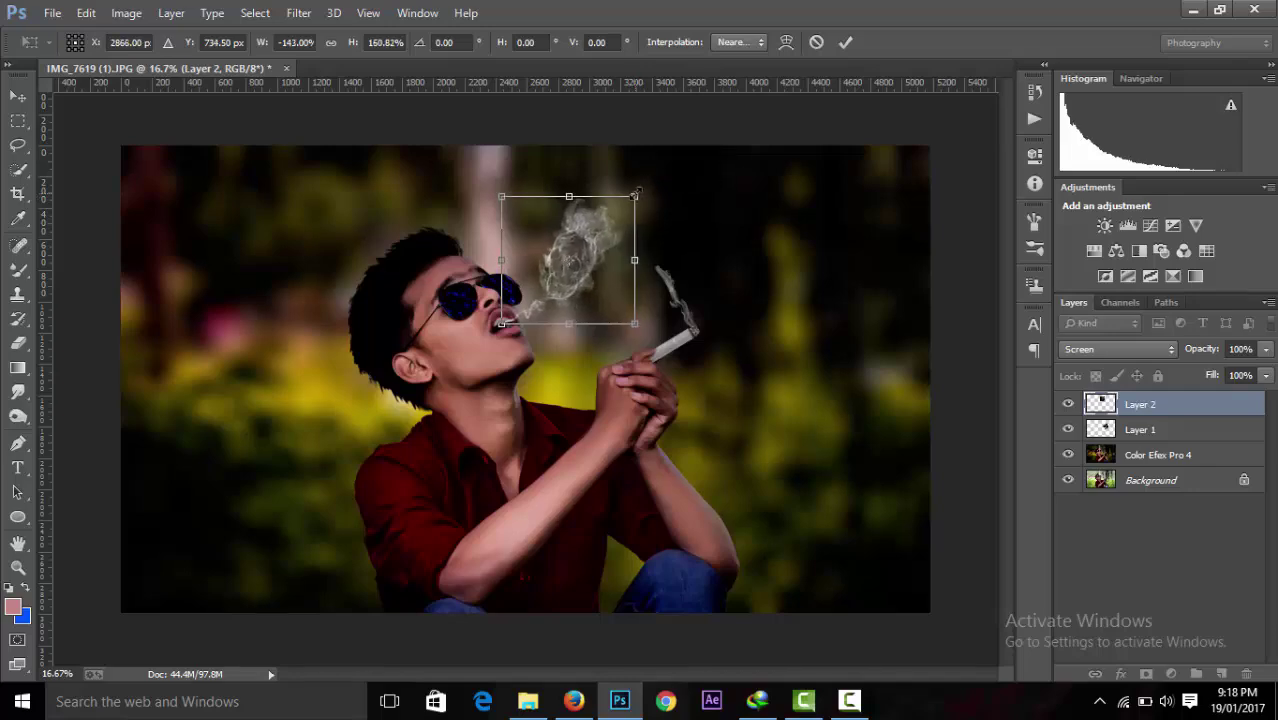
pyautogui.click(854, 40)
pyautogui.hotkey('ctrl', '-')
pyautogui.hotkey('ctrl', '-')
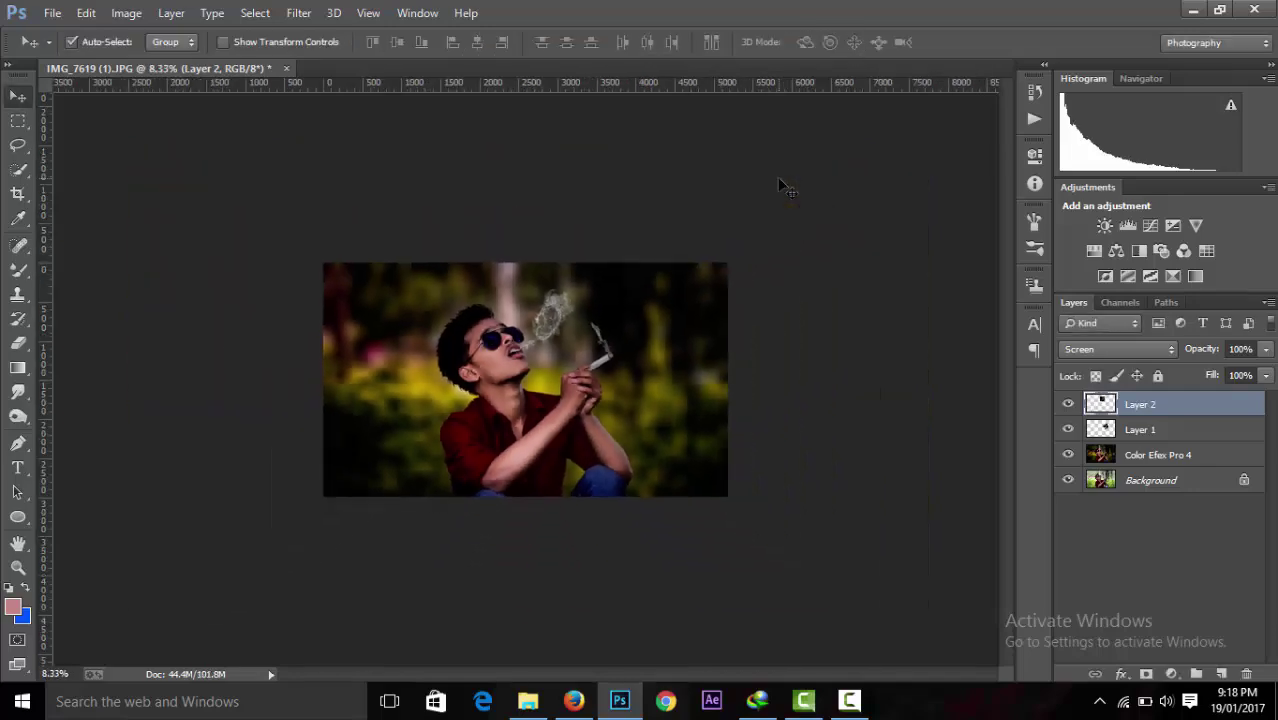
pyautogui.hotkey('ctrl', '+')
pyautogui.hotkey('ctrl', '+')
pyautogui.hotkey('ctrl', '+')
pyautogui.hotkey('ctrl', '+')
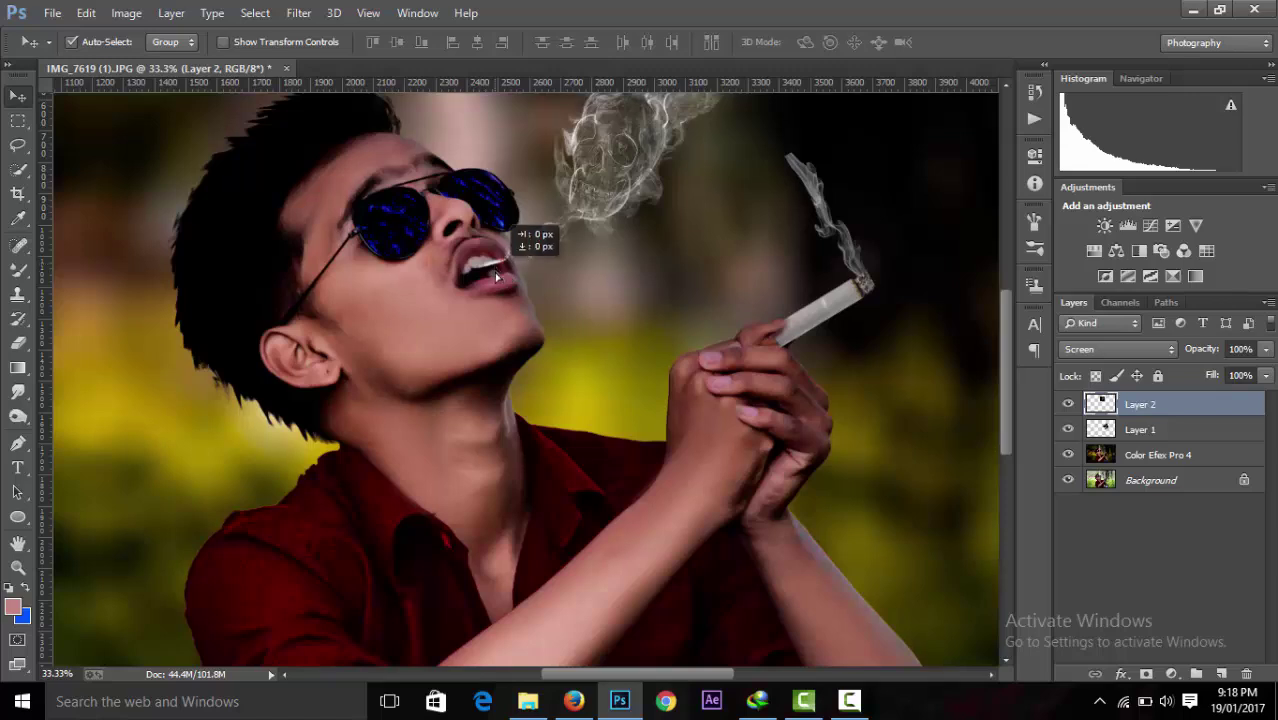
pyautogui.moveTo(496, 276); pyautogui.dragTo(454, 289)
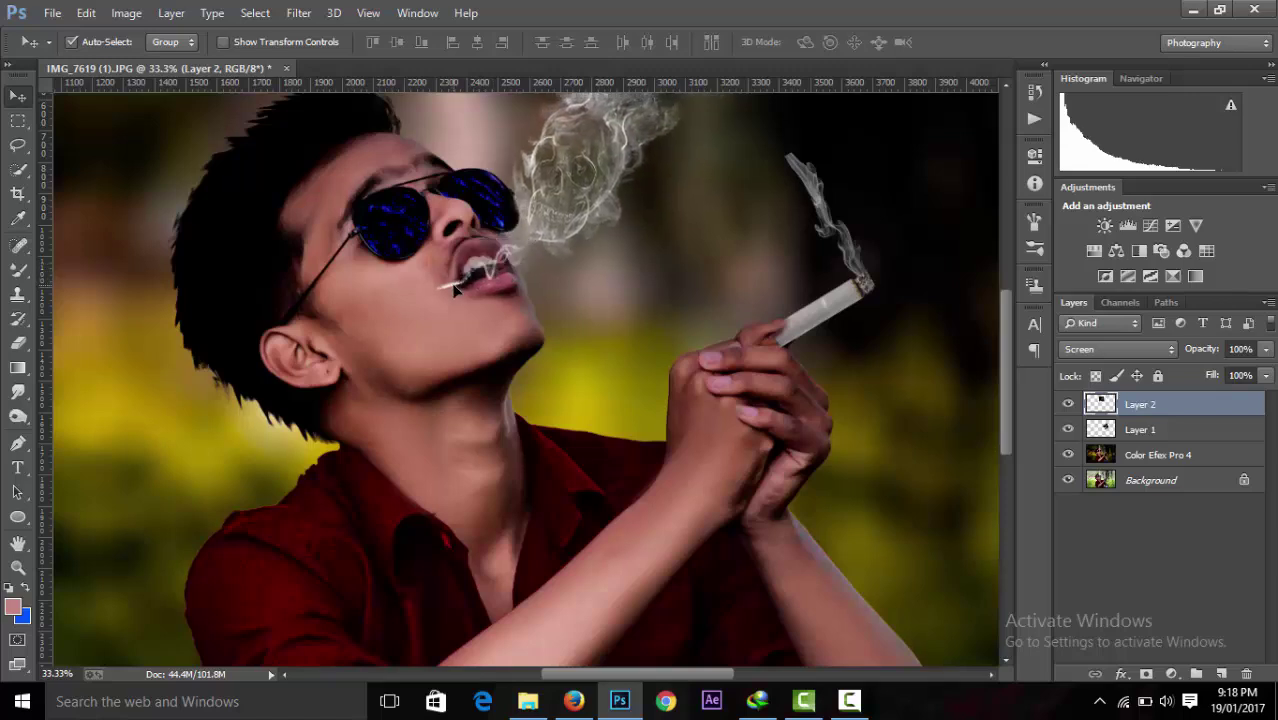
# Widen the skull smoke slightly to the right with a free transform.
pyautogui.click(17, 341)
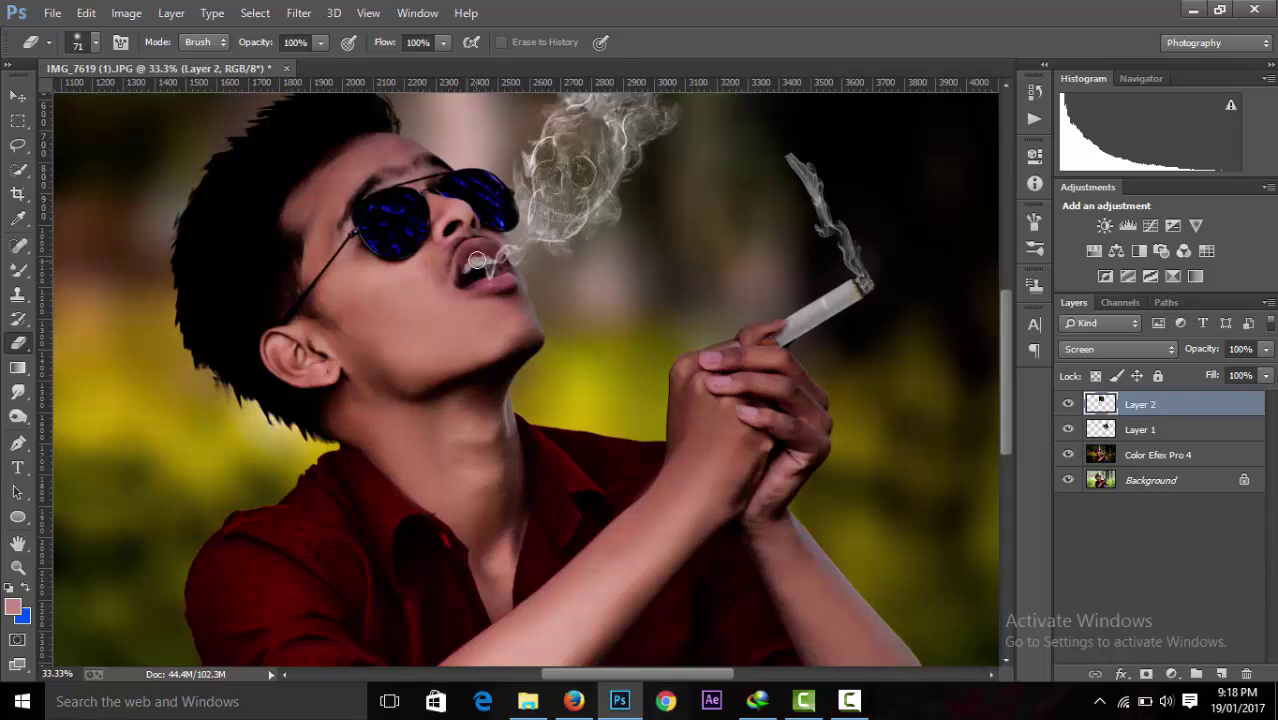
pyautogui.scroll(-1, 550, 284)
pyautogui.scroll(-2, 550, 284)
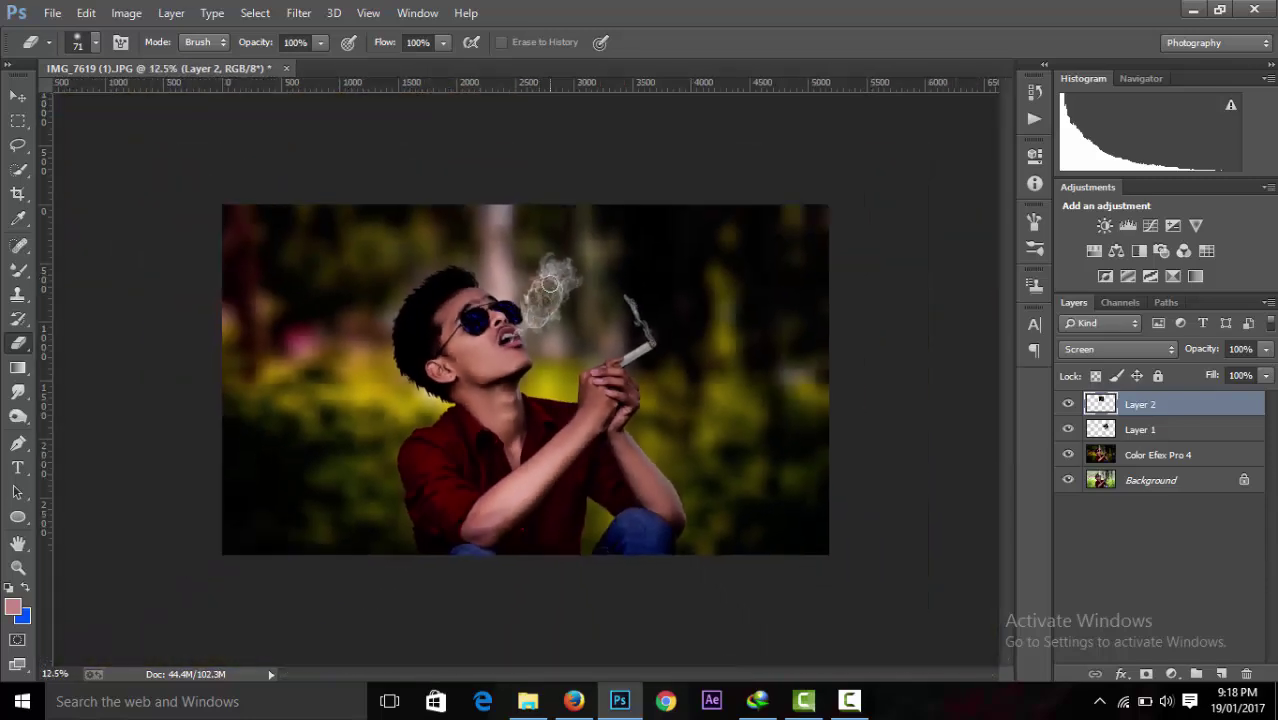
pyautogui.scroll(-2, 550, 284)
pyautogui.scroll(2, 550, 284)
pyautogui.scroll(1, 550, 284)
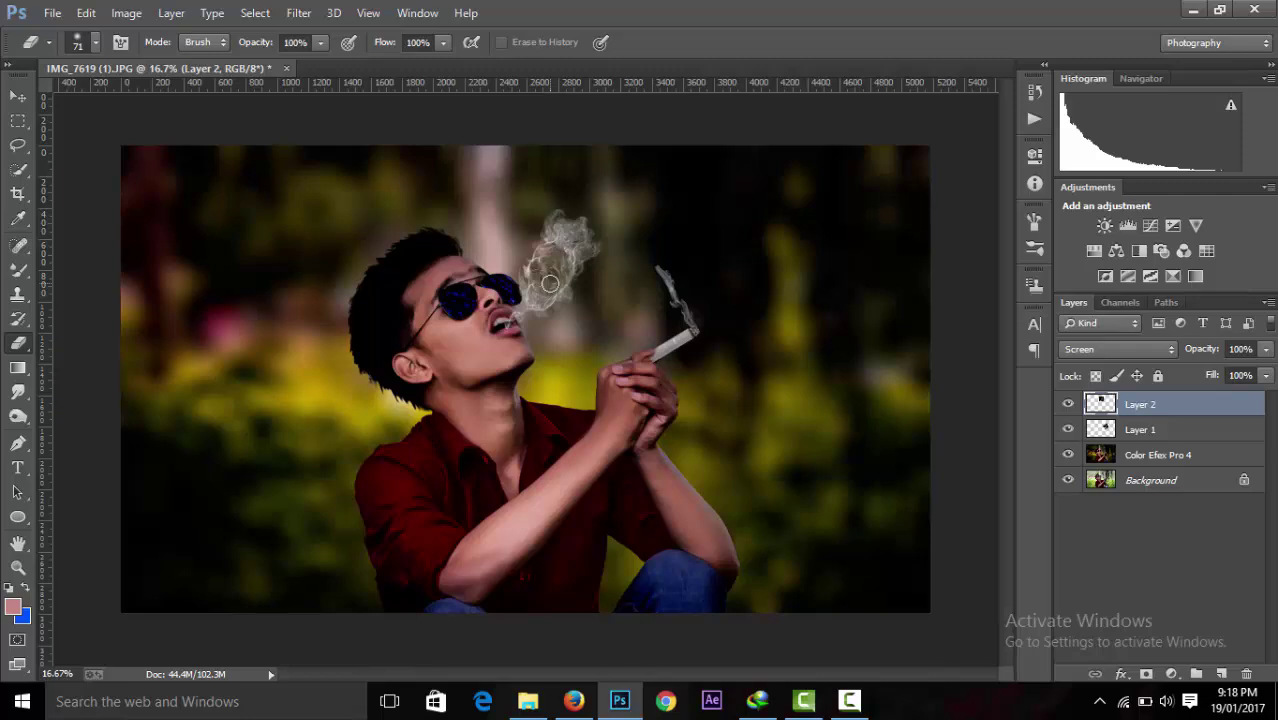
pyautogui.hotkey('ctrl', 't')
pyautogui.moveTo(614, 272); pyautogui.dragTo(635, 272)
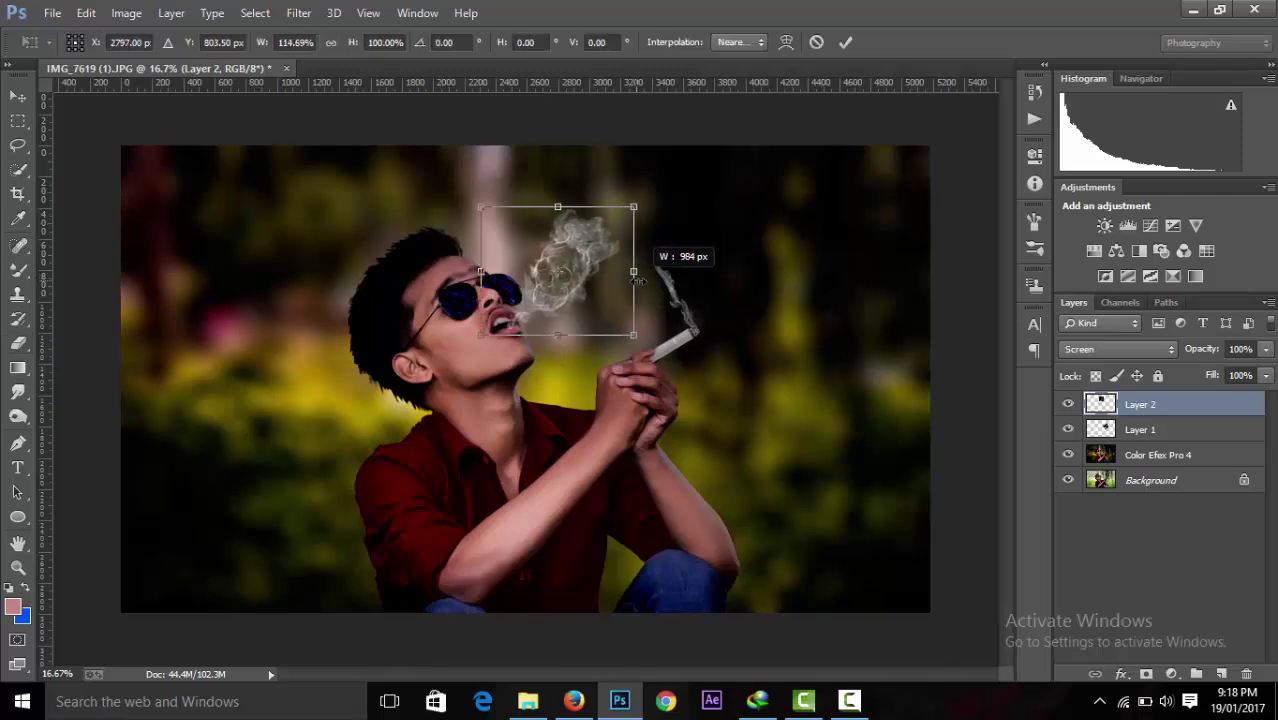
pyautogui.click(846, 44)
# Switch to the Eraser, select Layer 1, and zoom in and out to check the smoke.
pyautogui.press('e')
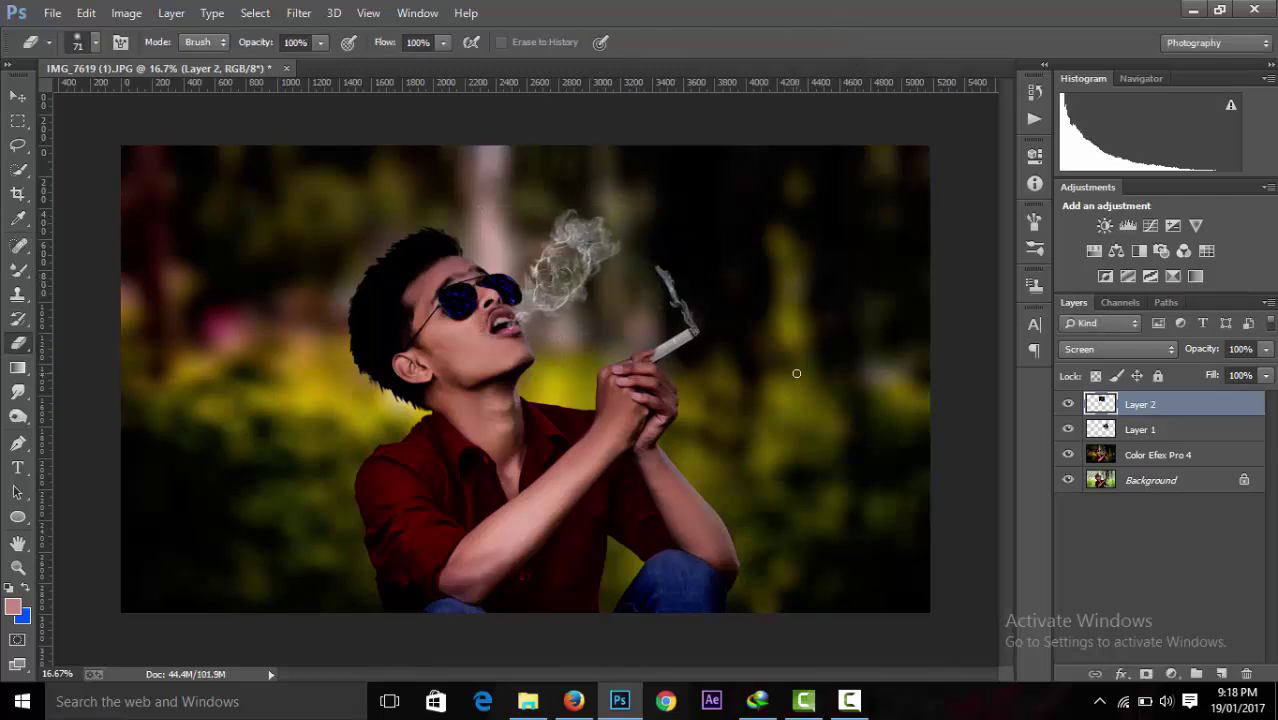
pyautogui.hotkey('ctrl', '+')
pyautogui.hotkey('ctrl', '+')
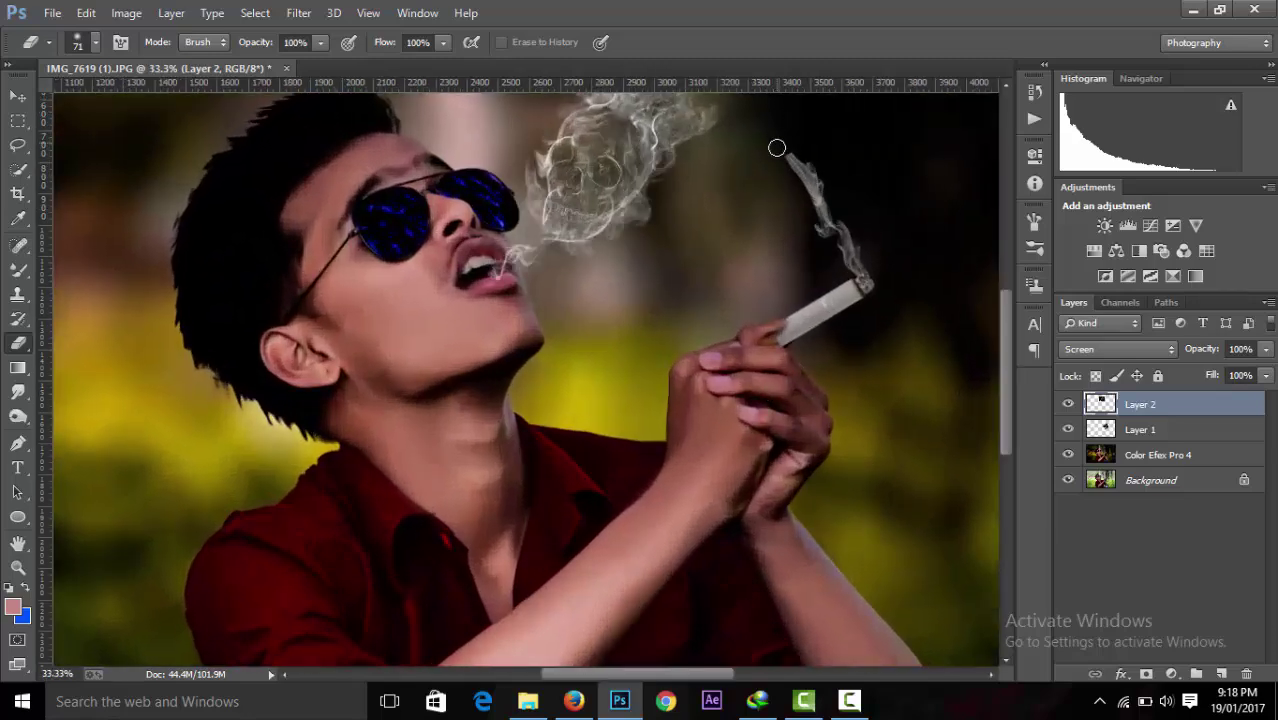
pyautogui.click(1132, 428)
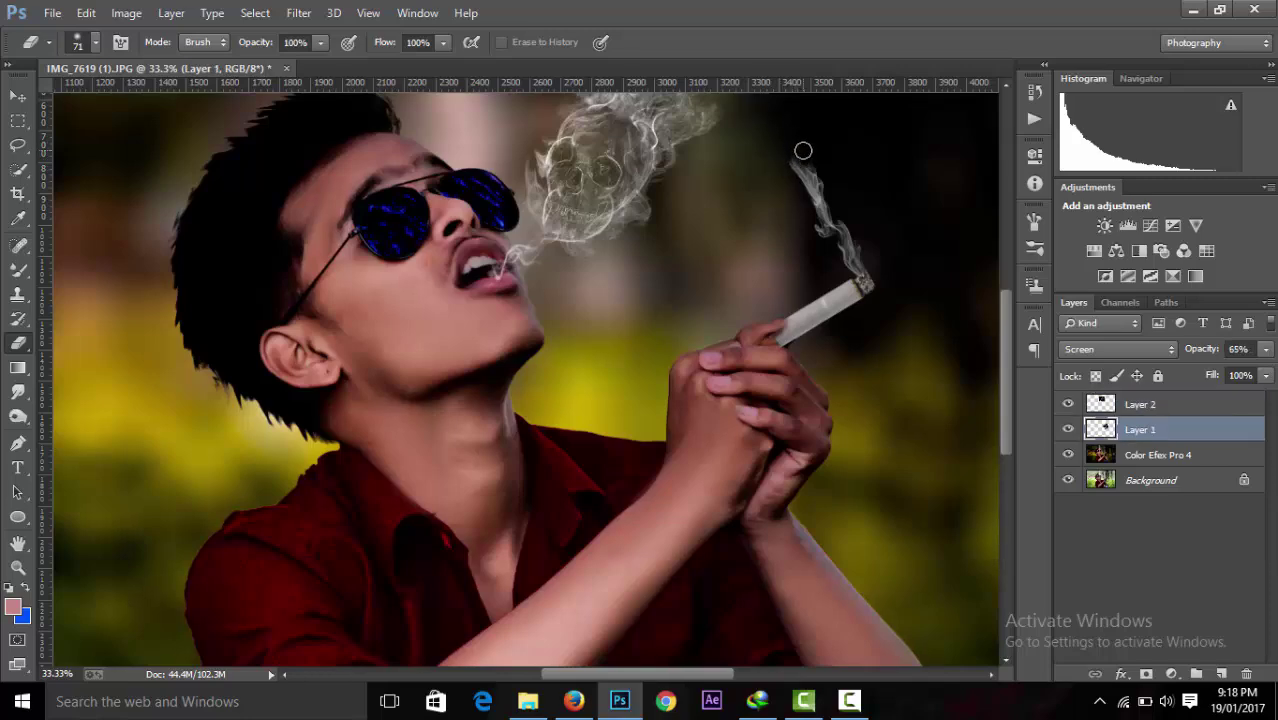
pyautogui.hotkey('ctrl', '-')
pyautogui.hotkey('ctrl', '-')
pyautogui.hotkey('ctrl', '-')
pyautogui.hotkey('ctrl', '-')
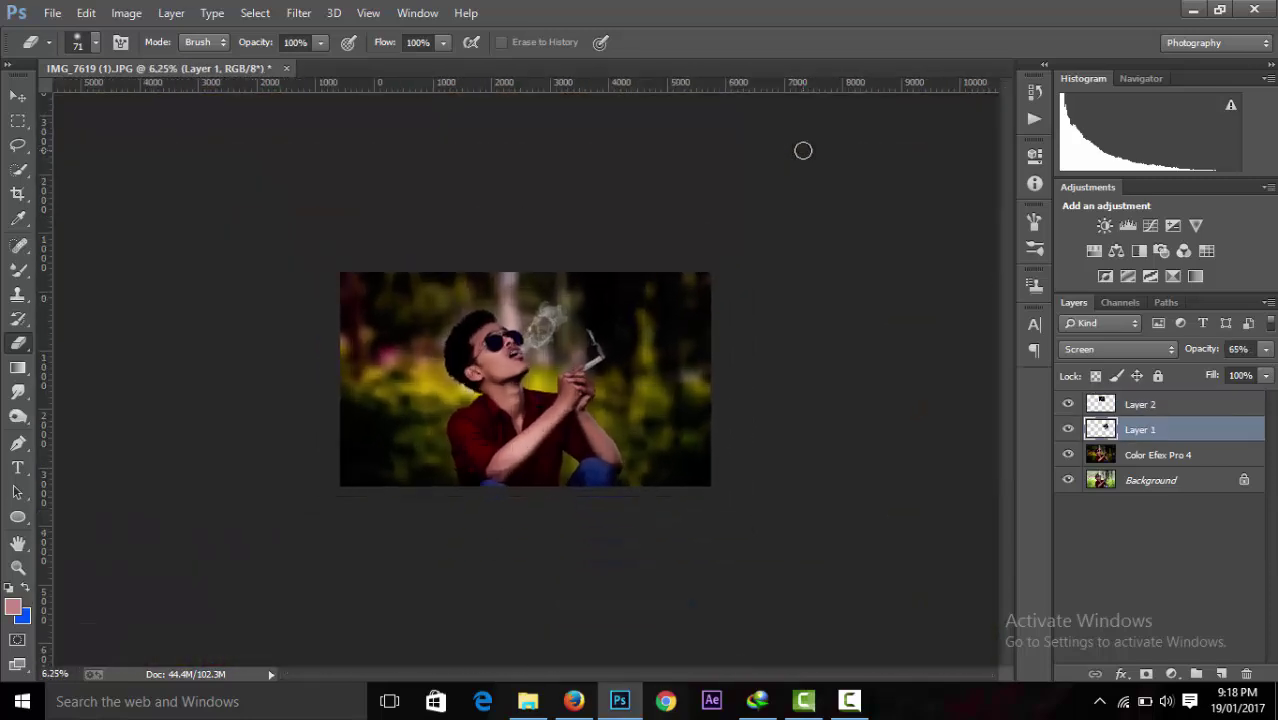
pyautogui.hotkey('ctrl', '+')
pyautogui.hotkey('ctrl', '-')
pyautogui.hotkey('ctrl', '-')
pyautogui.hotkey('ctrl', '+')
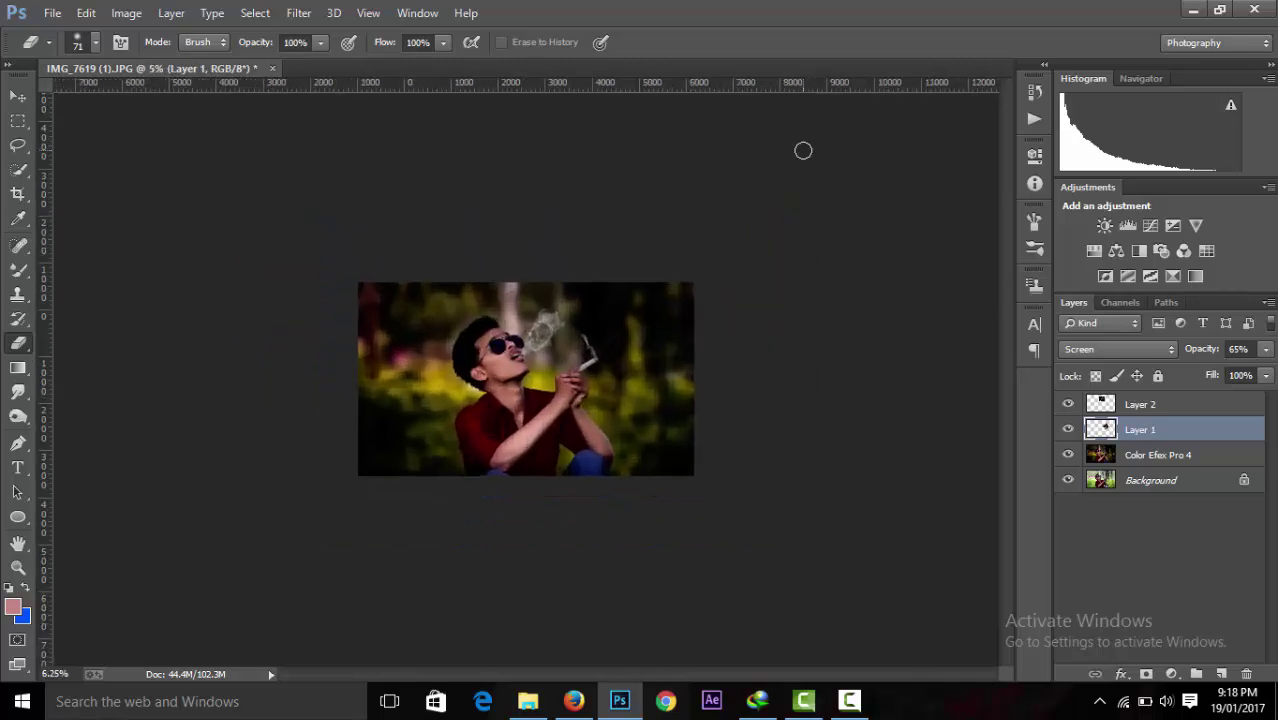
pyautogui.hotkey('ctrl', '+')
pyautogui.hotkey('ctrl', '-')
pyautogui.hotkey('ctrl', '+')
pyautogui.hotkey('ctrl', '-')
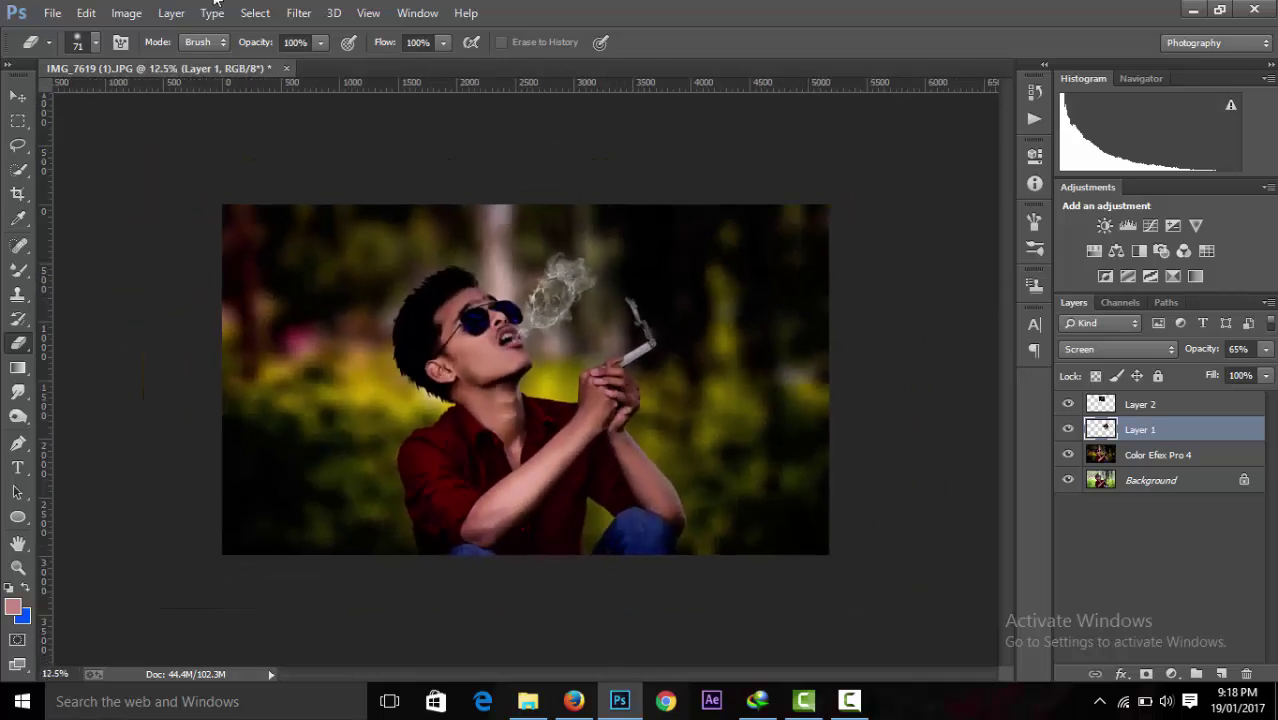
# Open the tattoo sketch image from the background folder on the D drive.
pyautogui.click(52, 12)
pyautogui.click(55, 52)
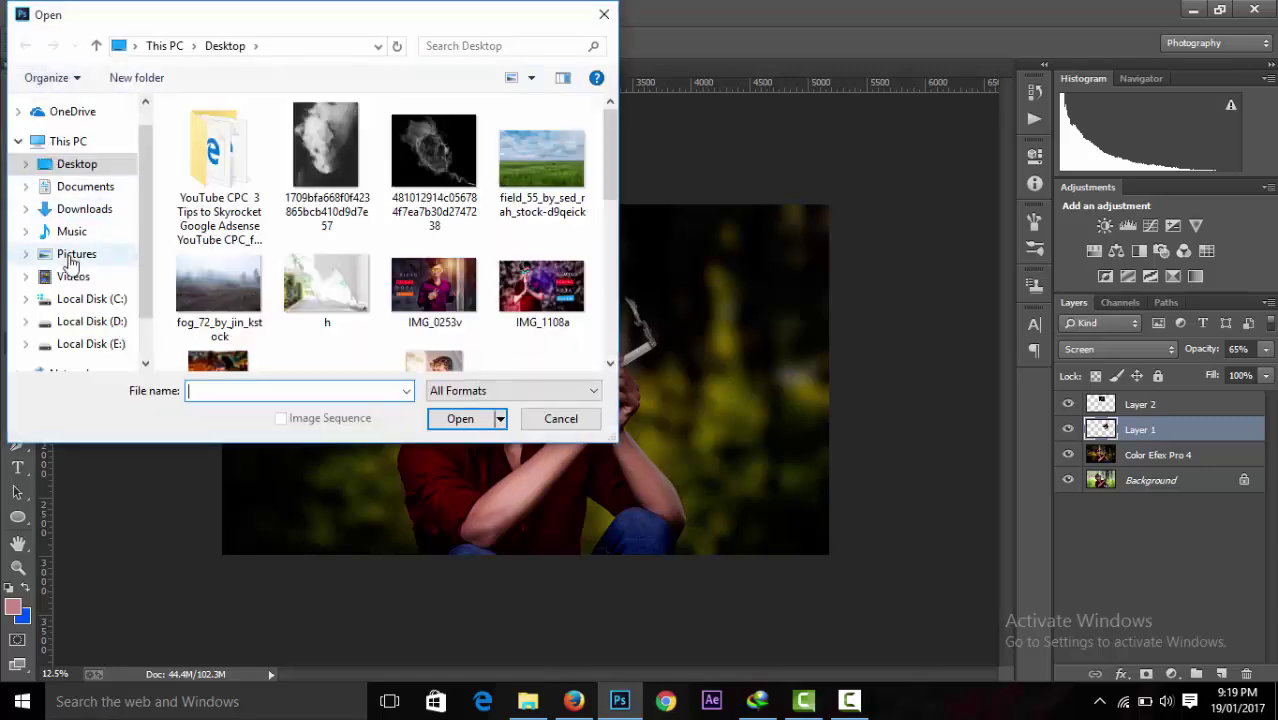
pyautogui.click(84, 209)
pyautogui.click(90, 321)
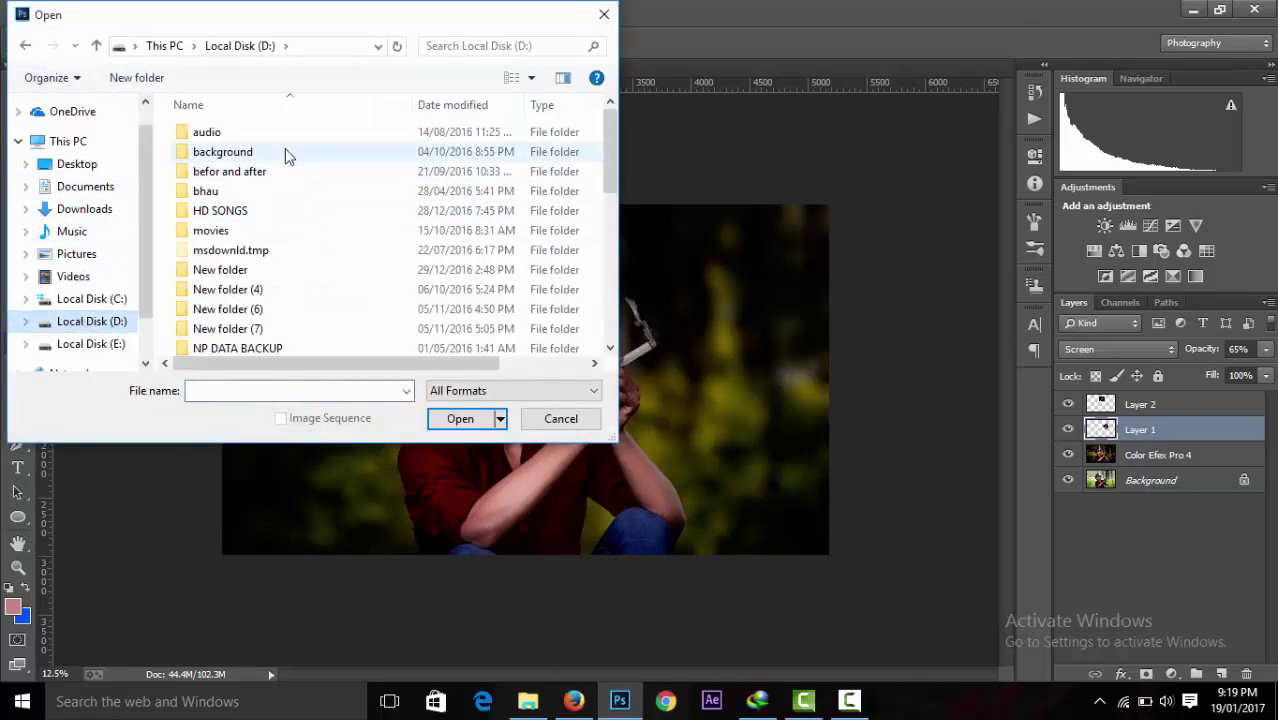
pyautogui.doubleClick(287, 155)
pyautogui.click(428, 290)
pyautogui.click(440, 416)
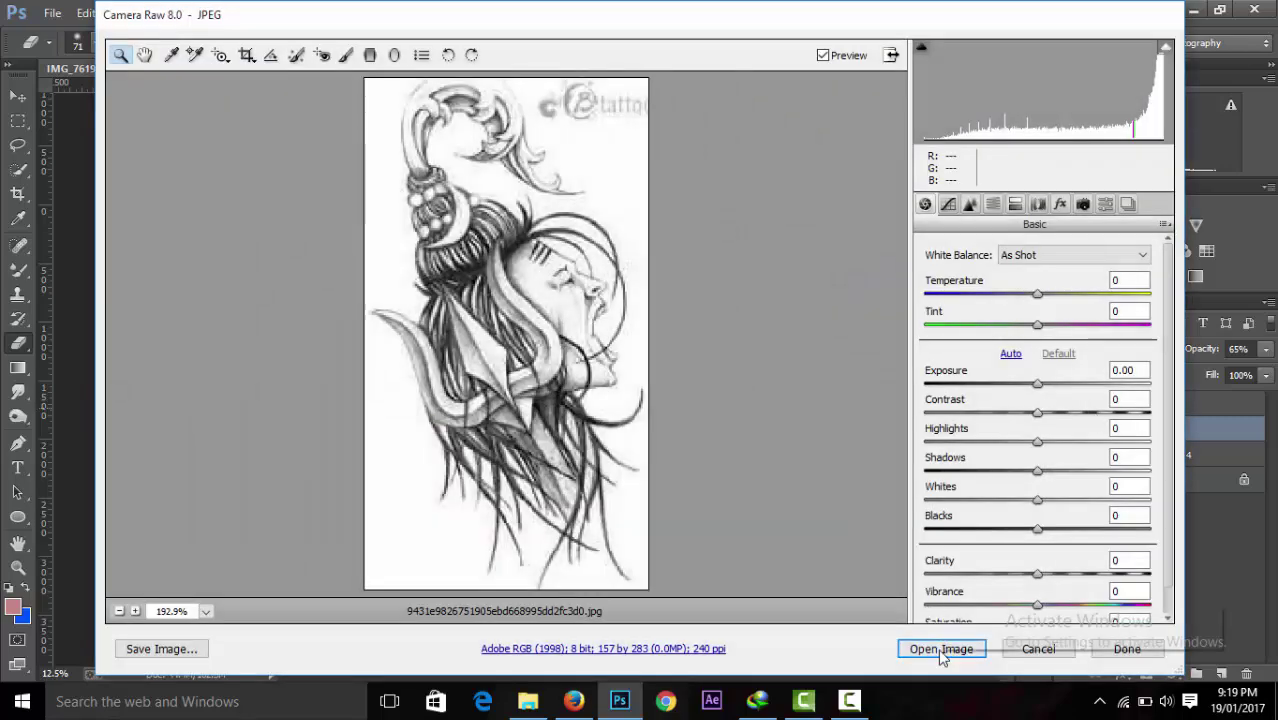
pyautogui.click(941, 649)
# Drag the sketch into the portrait as a new layer and close the sketch without saving.
pyautogui.click(18, 97)
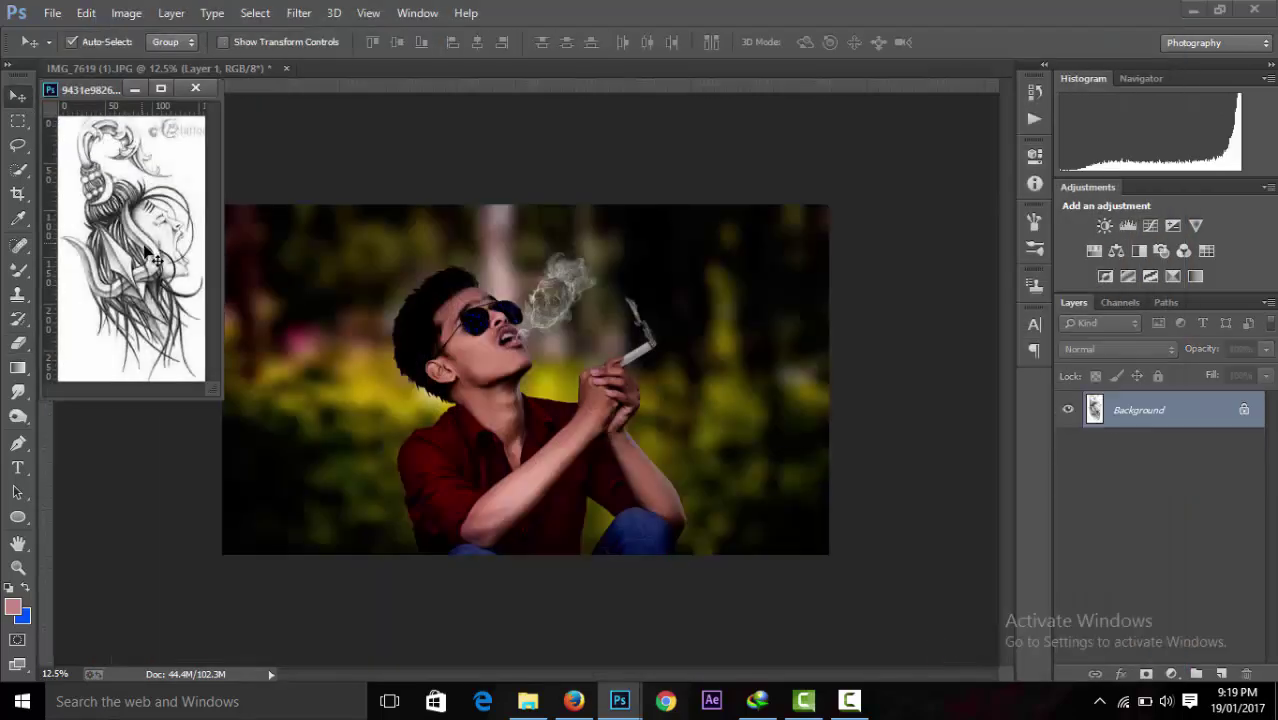
pyautogui.moveTo(150, 255); pyautogui.dragTo(458, 401)
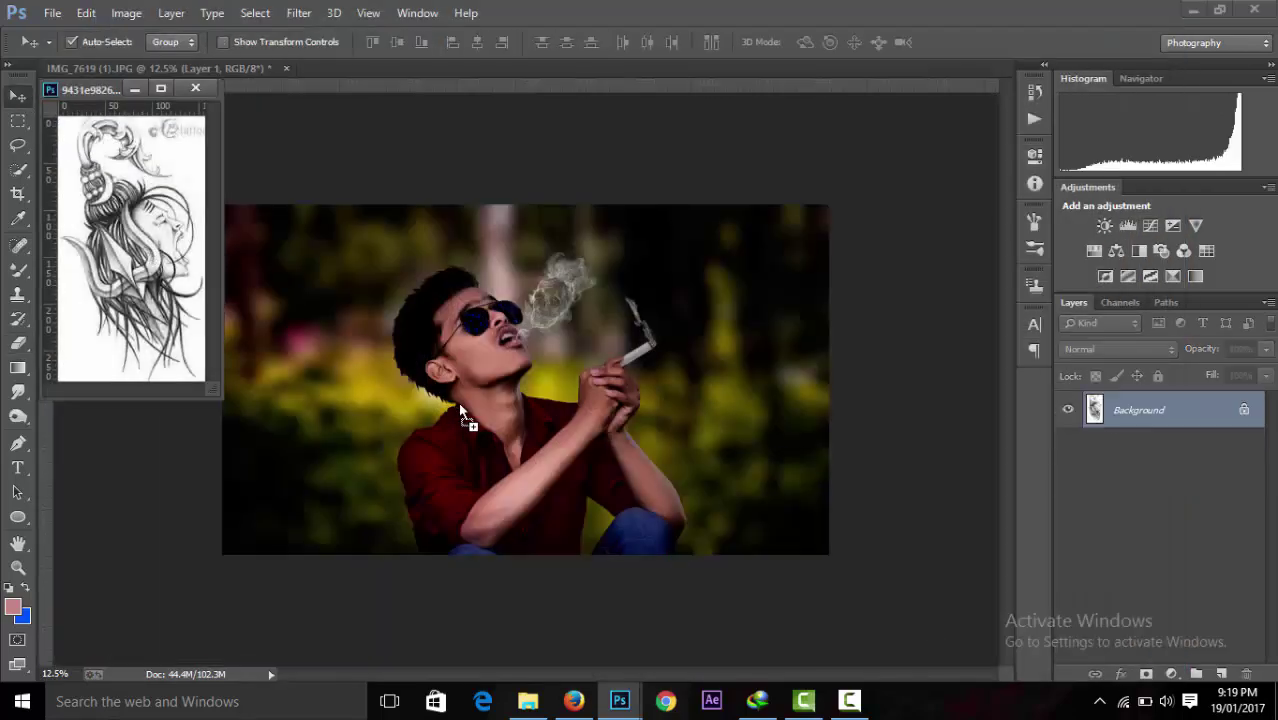
pyautogui.click(198, 88)
pyautogui.click(650, 287)
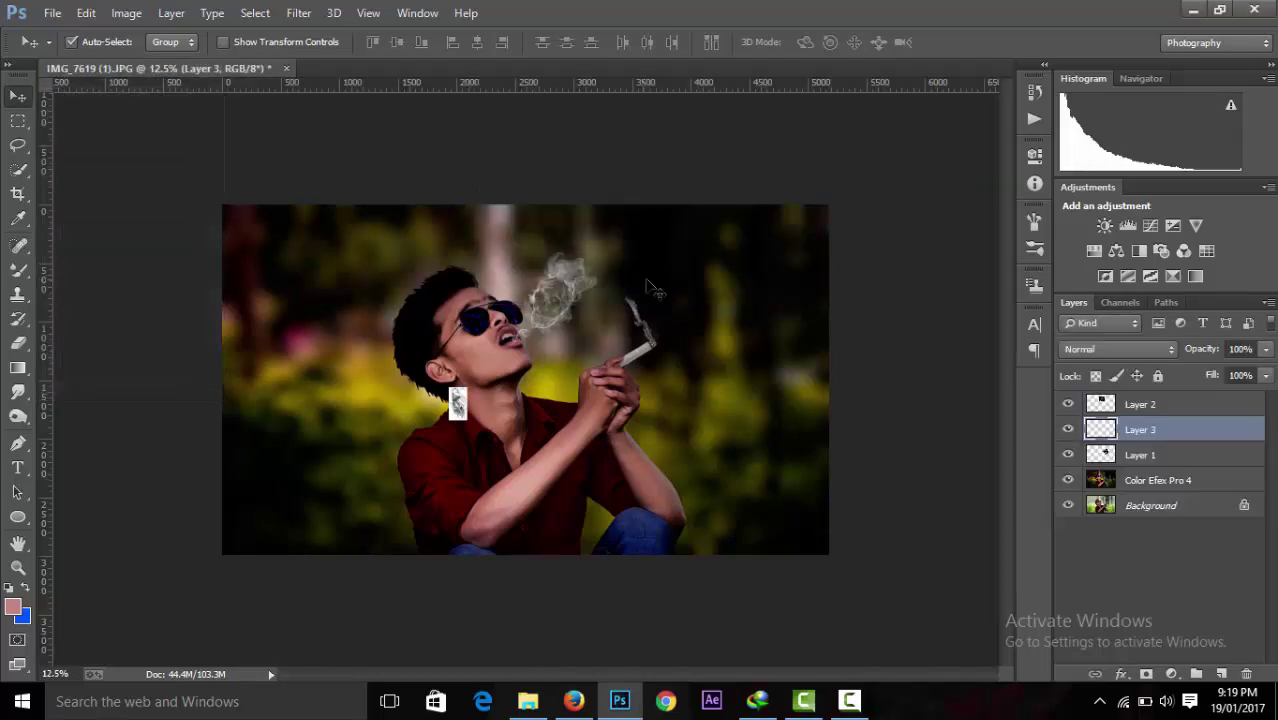
# Set the tattoo layer's blend mode to Multiply, after trying Screen.
pyautogui.click(1086, 349)
pyautogui.click(1093, 161)
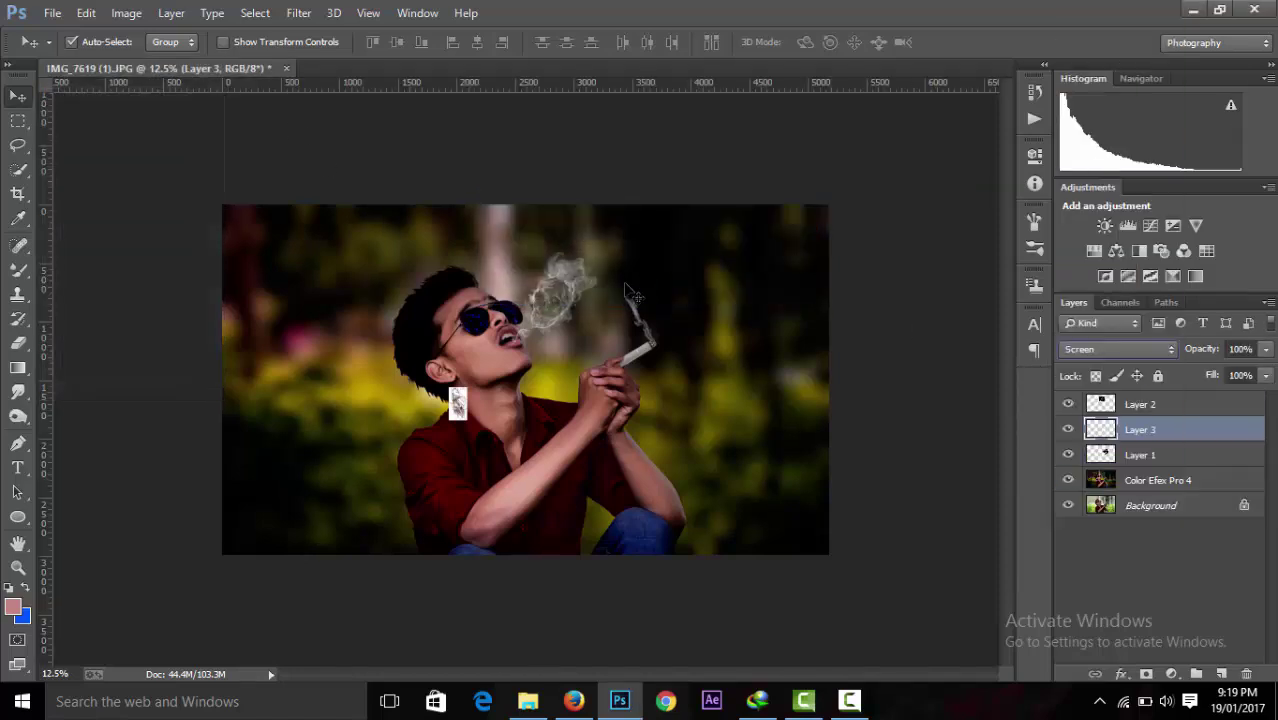
pyautogui.click(1150, 350)
pyautogui.click(1081, 350)
pyautogui.click(1081, 350)
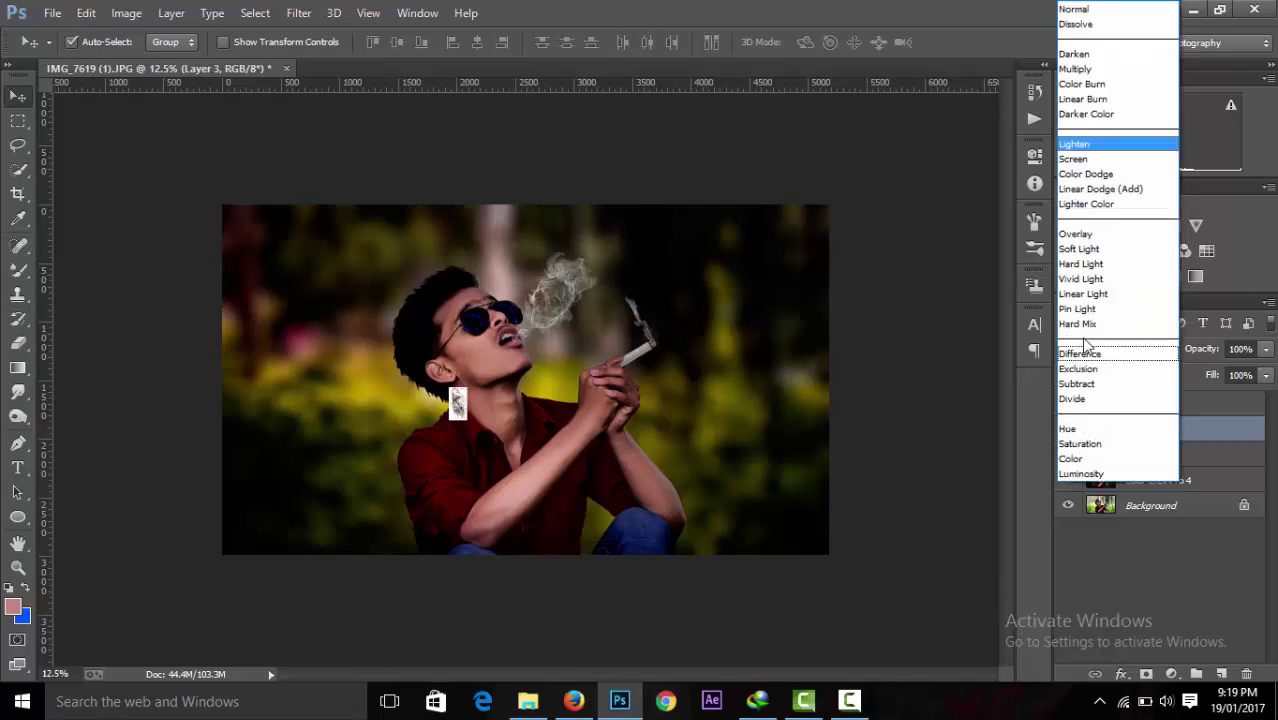
pyautogui.click(1090, 68)
# Place the tattoo on the neck, rotated about -41.5° and enlarged to follow it.
pyautogui.moveTo(469, 412); pyautogui.dragTo(475, 413)
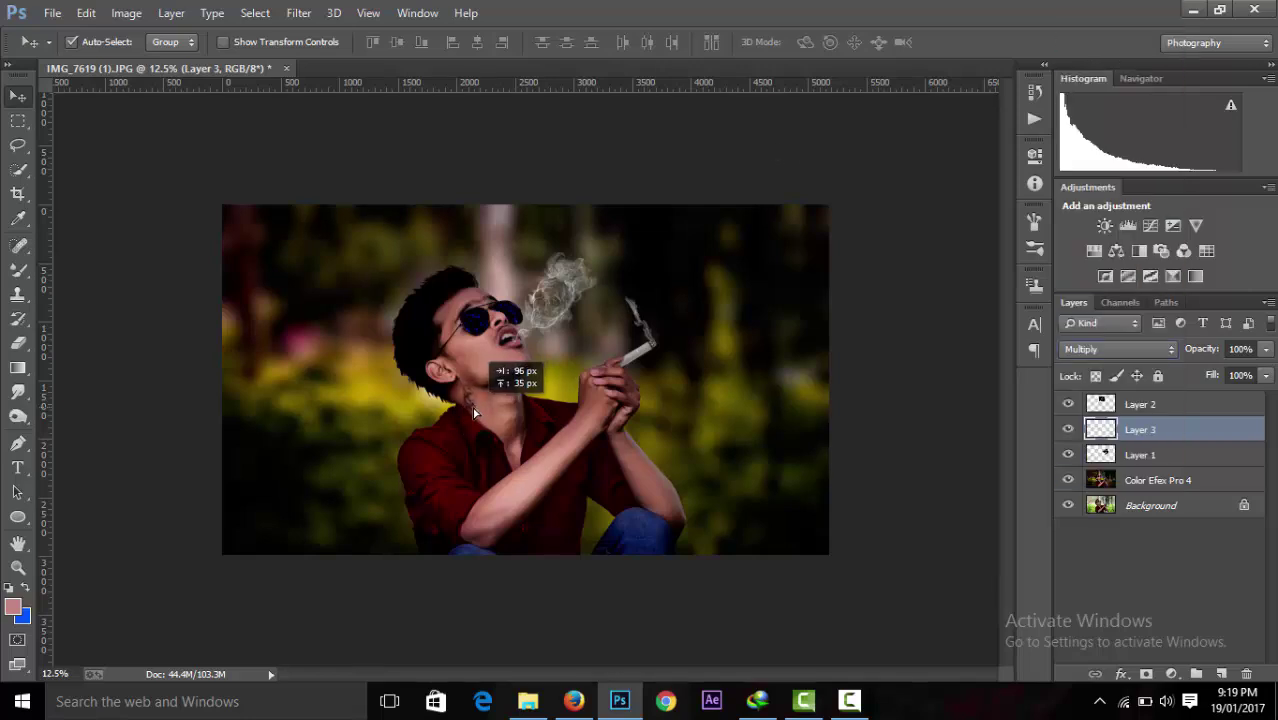
pyautogui.hotkey('ctrl', '+')
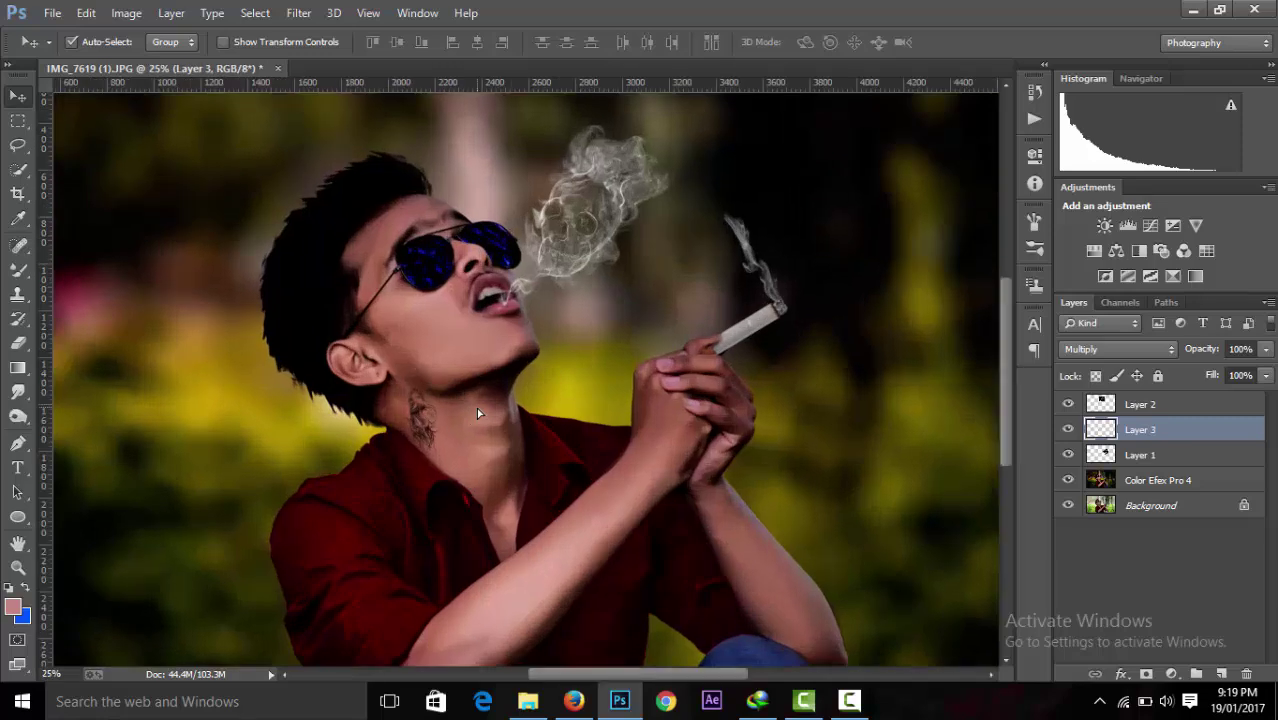
pyautogui.hotkey('ctrl', 't')
pyautogui.moveTo(476, 407); pyautogui.dragTo(423, 359)
pyautogui.moveTo(440, 434); pyautogui.dragTo(427, 428)
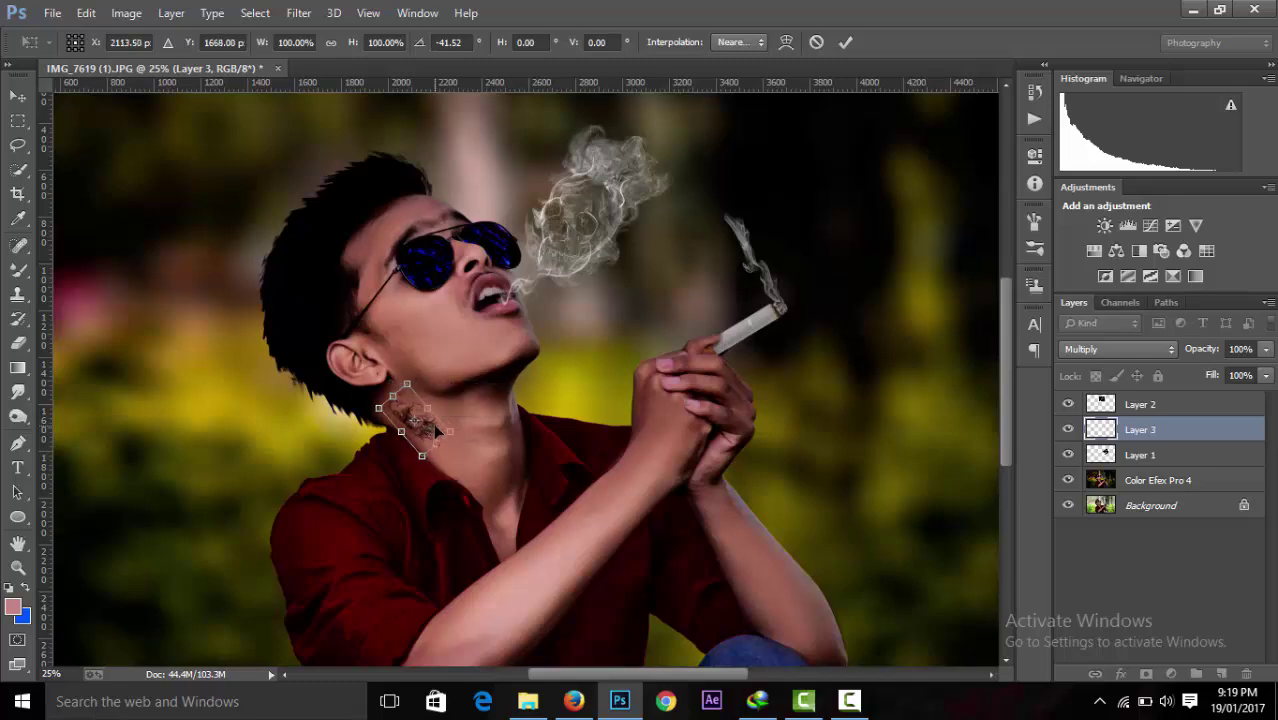
pyautogui.hotkey('ctrl', '+')
pyautogui.hotkey('ctrl', '+')
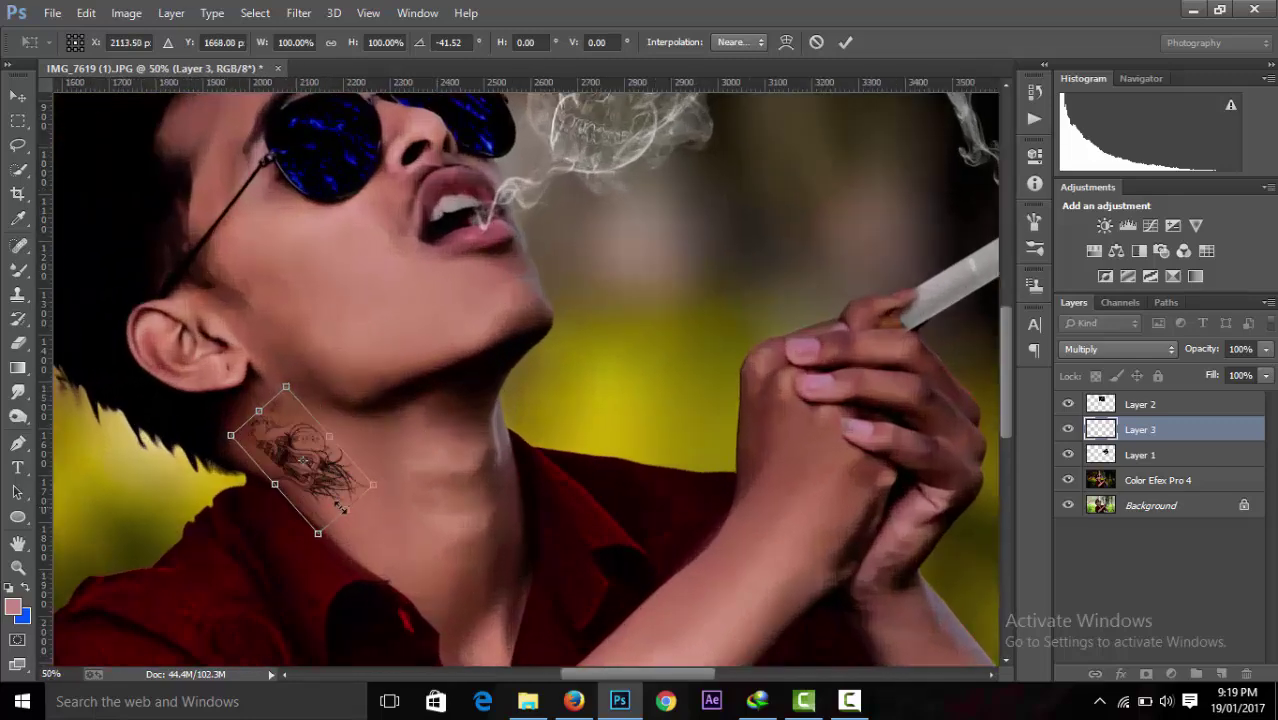
pyautogui.moveTo(317, 533); pyautogui.dragTo(330, 546)
pyautogui.moveTo(344, 433); pyautogui.dragTo(349, 427)
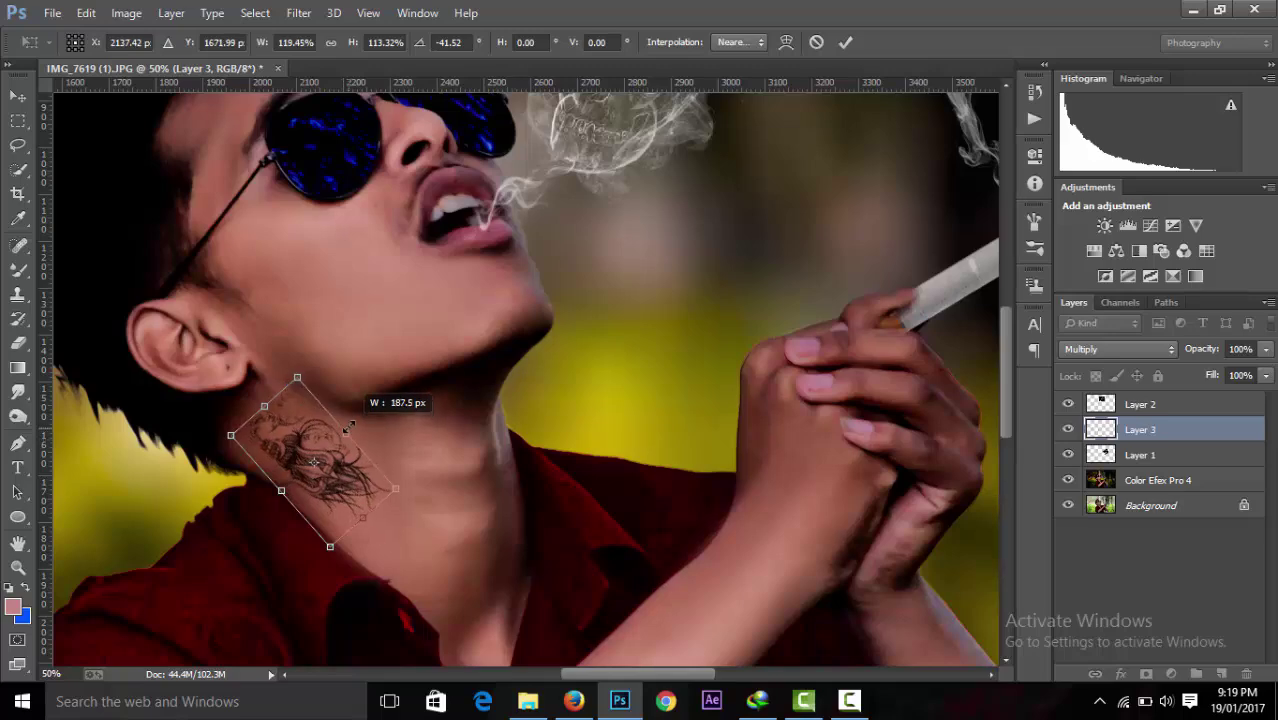
pyautogui.click(845, 45)
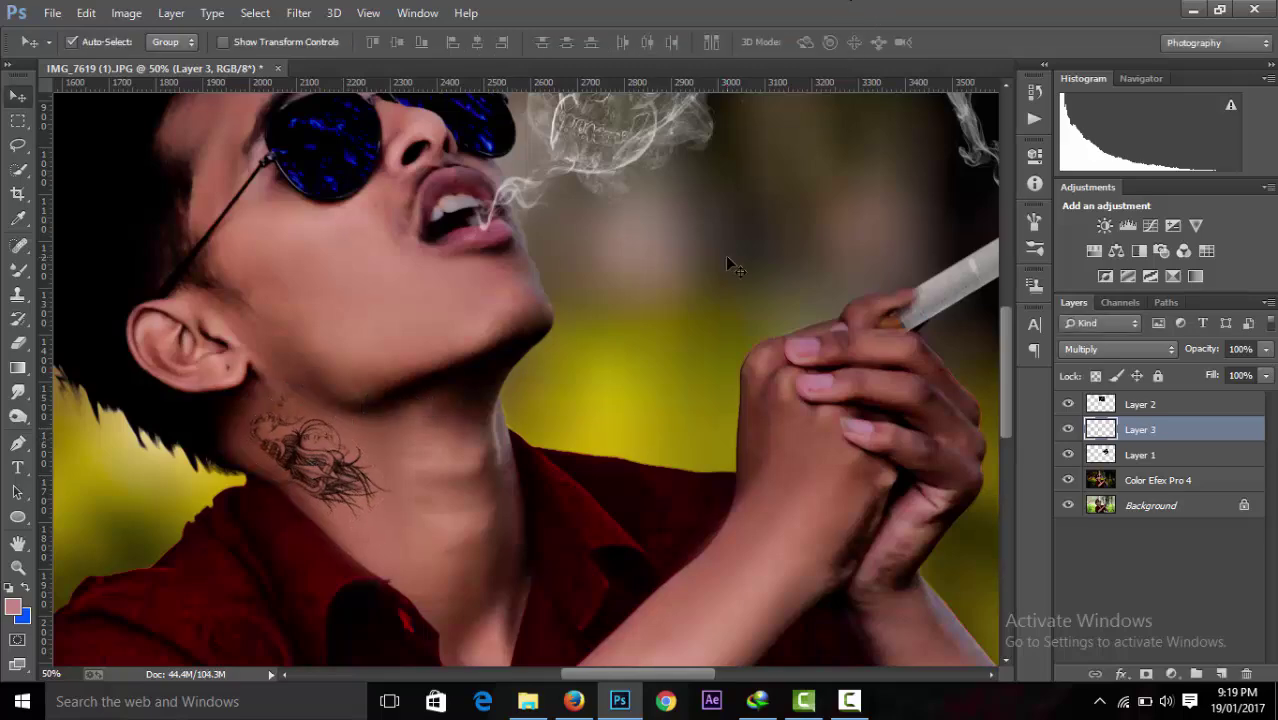
# Zoom out and select all the edit layers together.
pyautogui.hotkey('ctrl', '-')
pyautogui.hotkey('ctrl', '-')
pyautogui.hotkey('ctrl', '-')
pyautogui.hotkey('ctrl', '-')
pyautogui.hotkey('ctrl', '+')
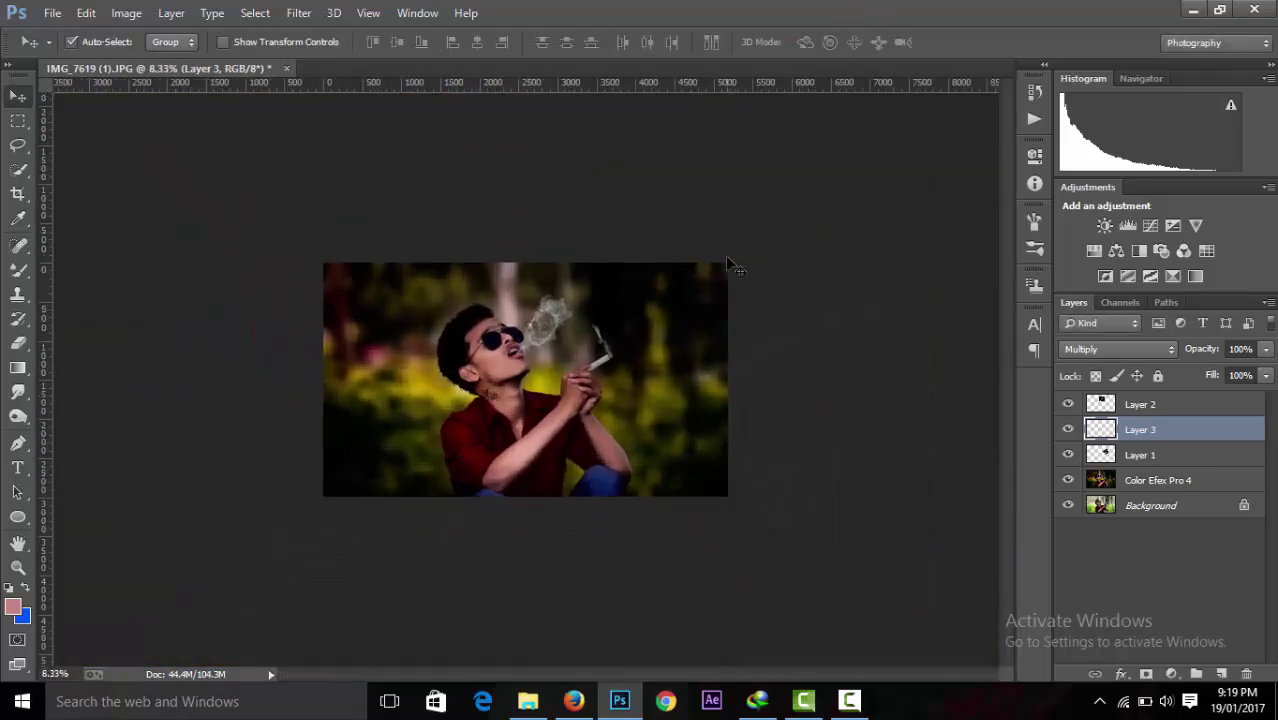
pyautogui.hotkey('ctrl', '+')
pyautogui.hotkey('ctrl', '+')
pyautogui.hotkey('ctrl', '-')
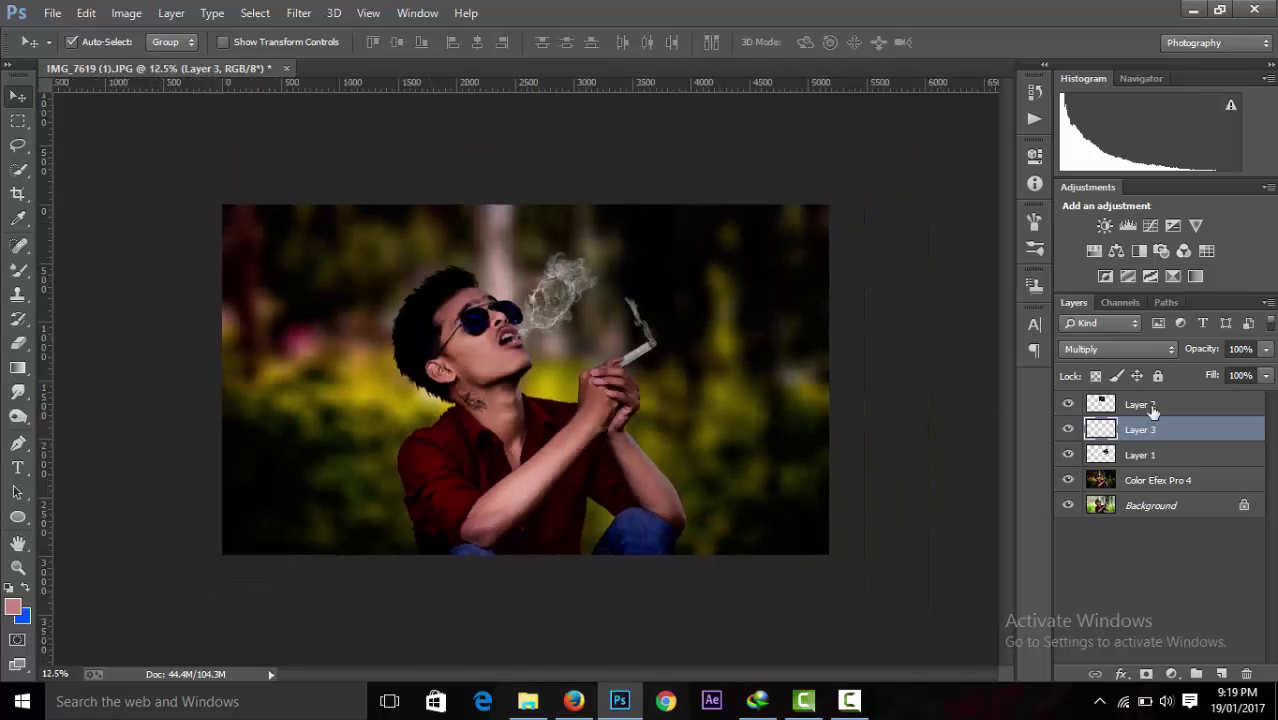
pyautogui.keyDown('ctrl'); pyautogui.click(1150, 406); pyautogui.keyUp('ctrl')
pyautogui.keyDown('ctrl'); pyautogui.click(1136, 455); pyautogui.keyUp('ctrl')
pyautogui.keyDown('ctrl'); pyautogui.click(1140, 480); pyautogui.keyUp('ctrl')
# Merge the selected layers into one and open the Camera Raw Filter.
pyautogui.rightClick(1142, 482)
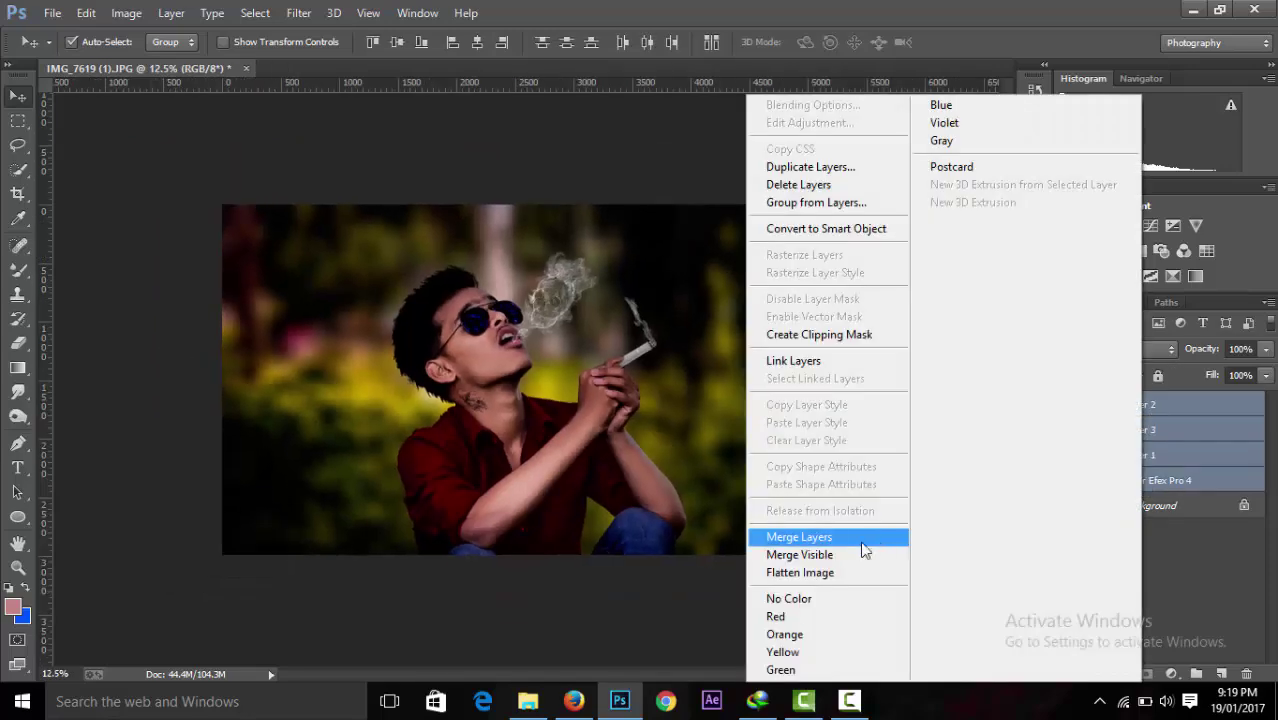
pyautogui.click(862, 540)
pyautogui.click(299, 13)
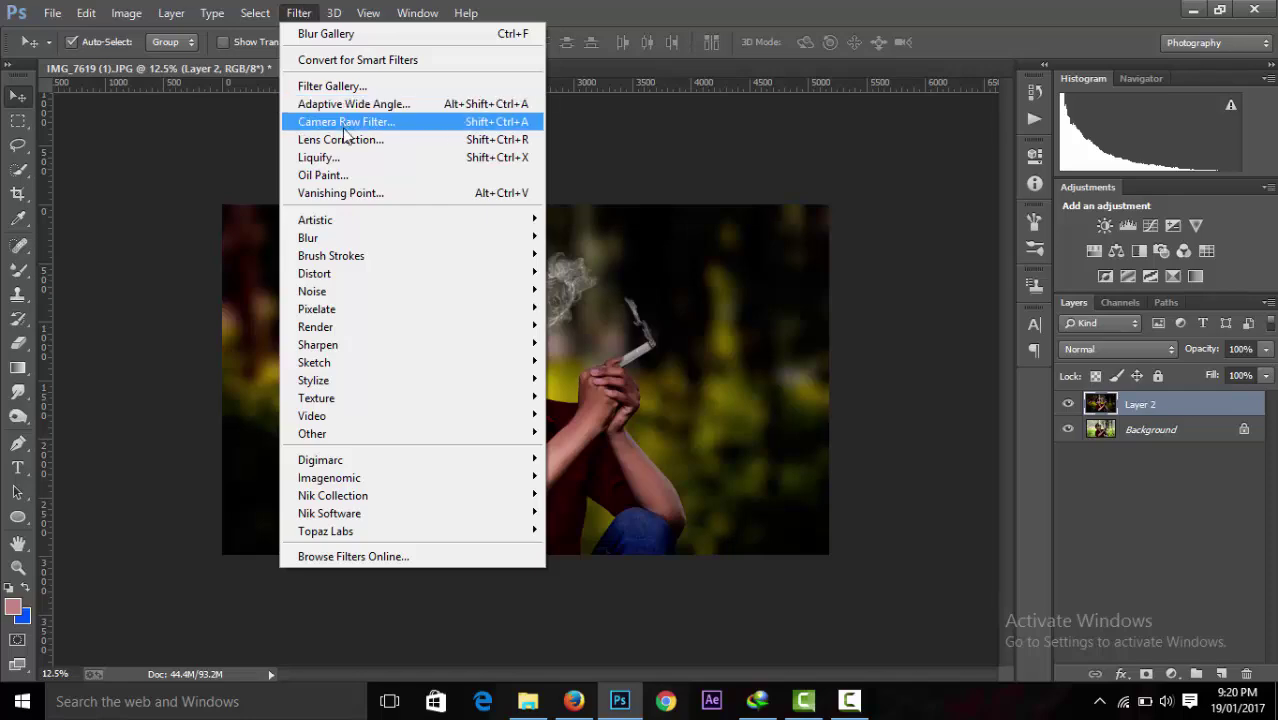
pyautogui.click(344, 126)
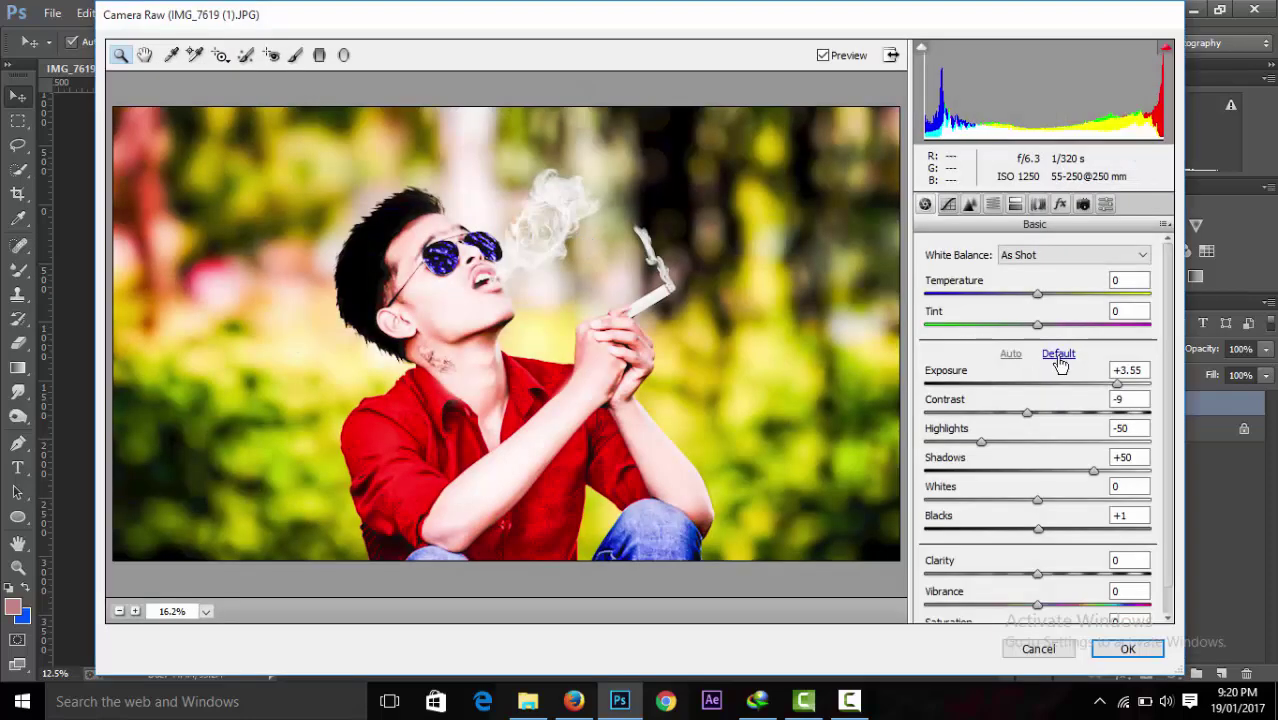
# Brush Temp +5, Exposure +0.50 over the face, neck and forearms, then apply.
pyautogui.click(1058, 355)
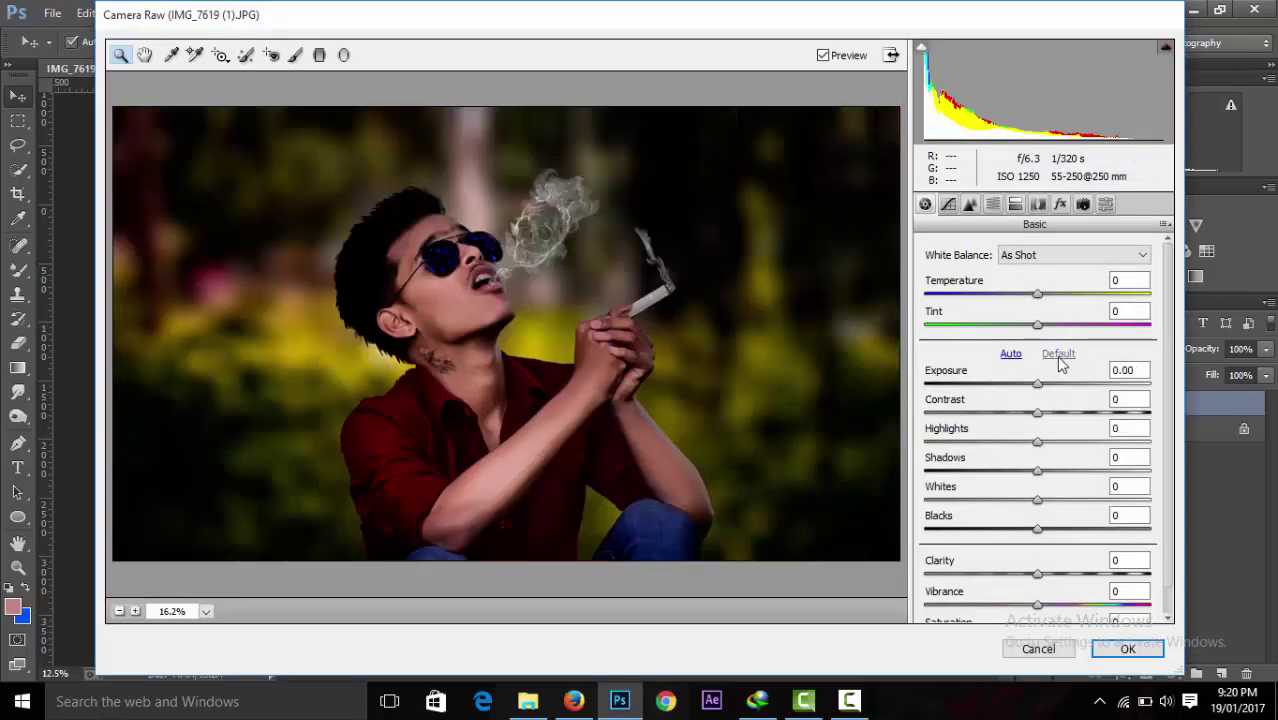
pyautogui.click(295, 56)
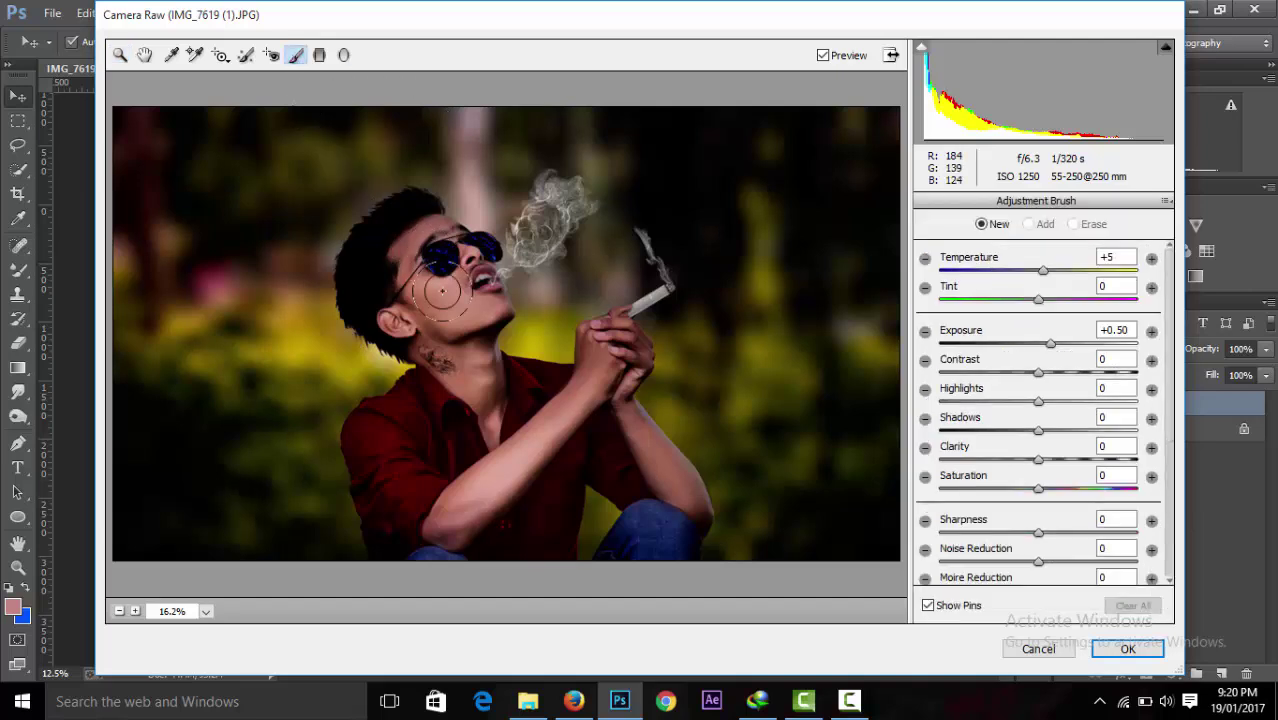
pyautogui.moveTo(441, 291); pyautogui.dragTo(430, 260)
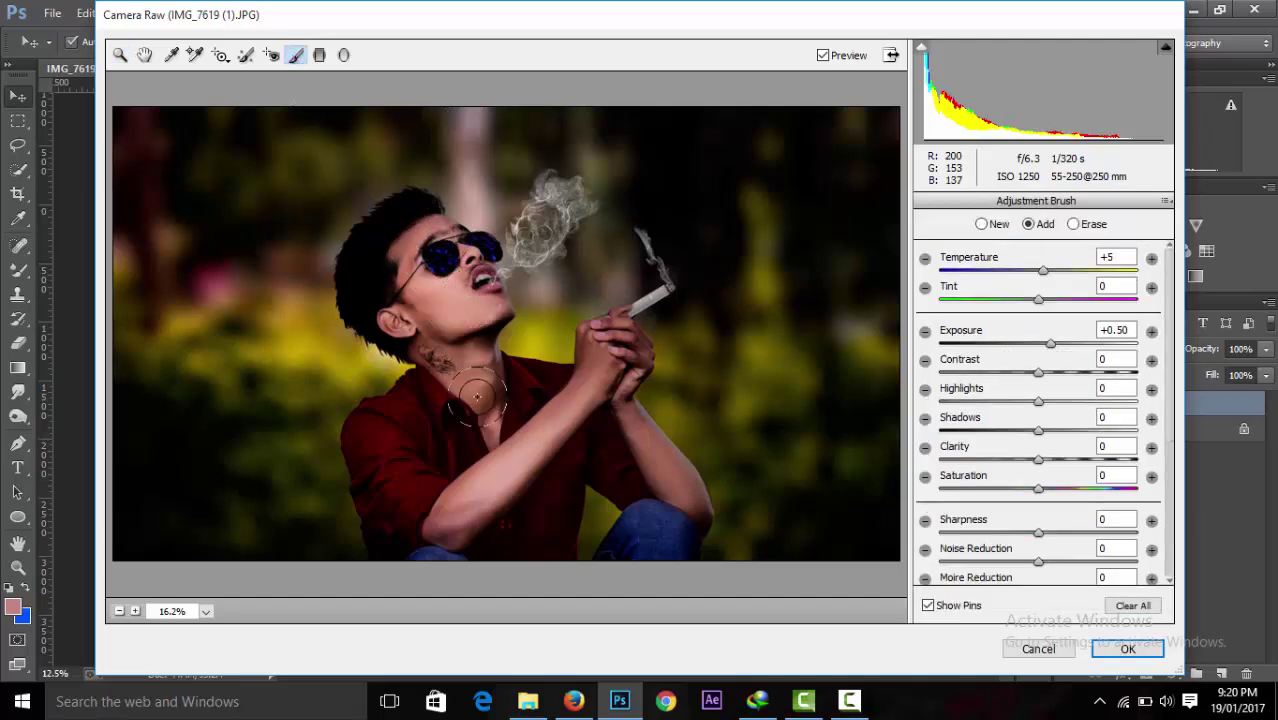
pyautogui.moveTo(477, 397)
pyautogui.mouseDown()
pyautogui.moveTo(437, 333)
pyautogui.moveTo(478, 287)
pyautogui.mouseUp()
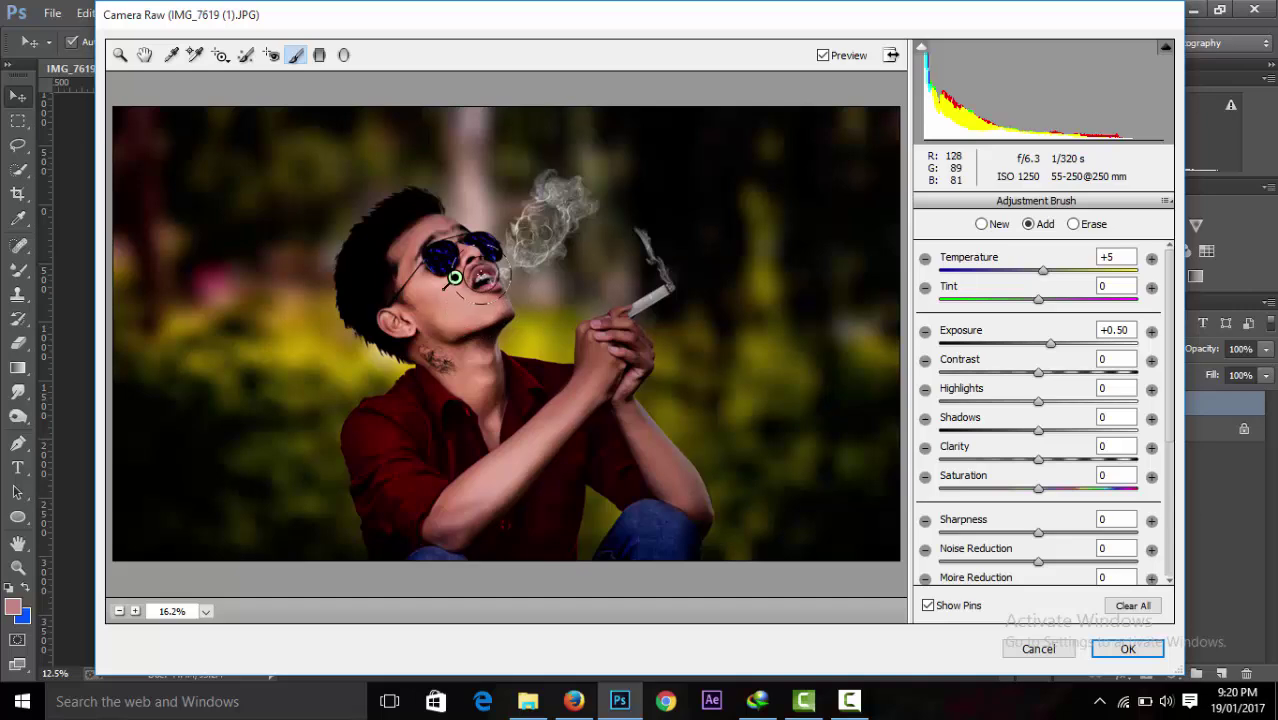
pyautogui.moveTo(513, 456)
pyautogui.mouseDown()
pyautogui.moveTo(580, 377)
pyautogui.moveTo(690, 492)
pyautogui.mouseUp()
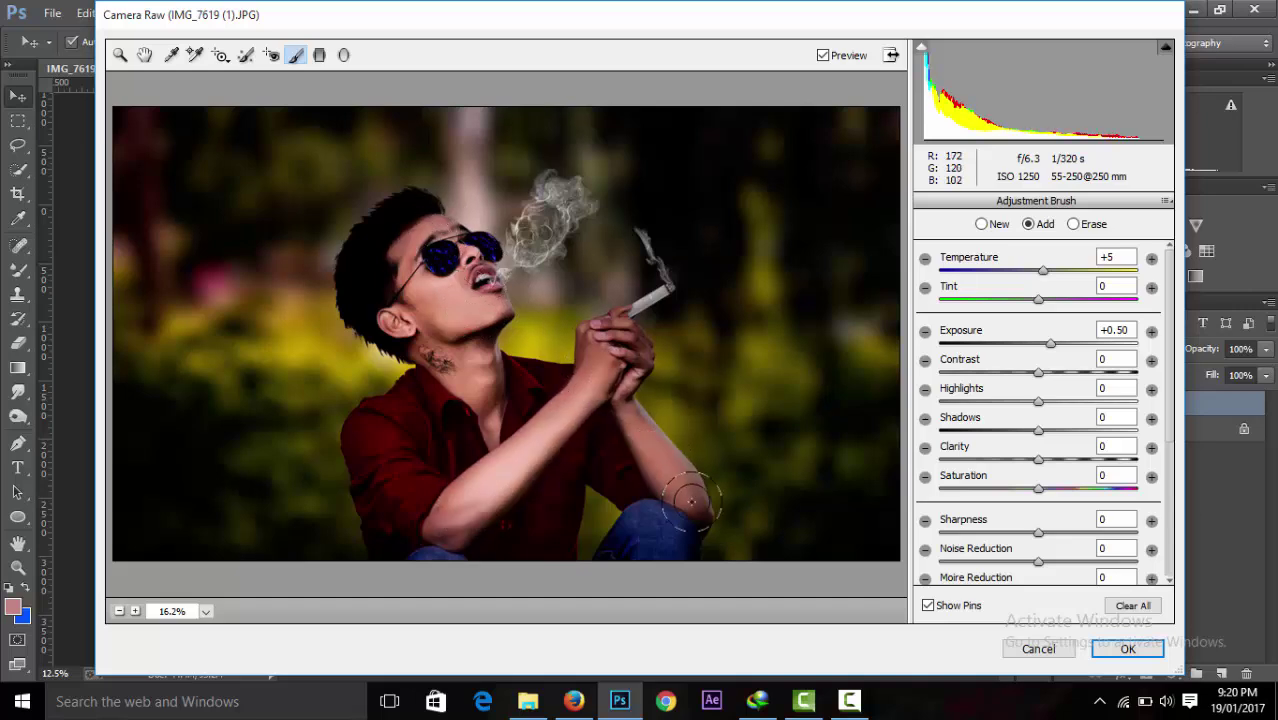
pyautogui.click(1136, 647)
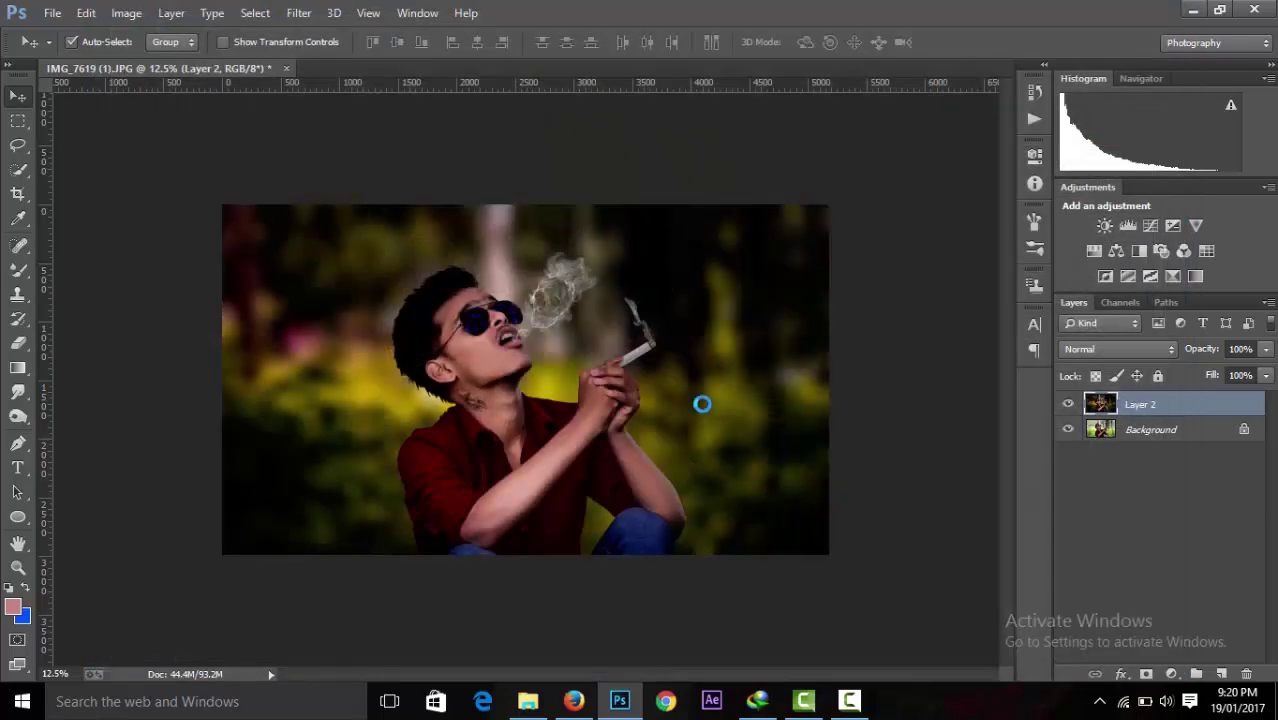
# Zoom in on the face and paint a Quick Selection over both sunglass lenses.
pyautogui.hotkey('ctrl', '-')
pyautogui.hotkey('ctrl', '-')
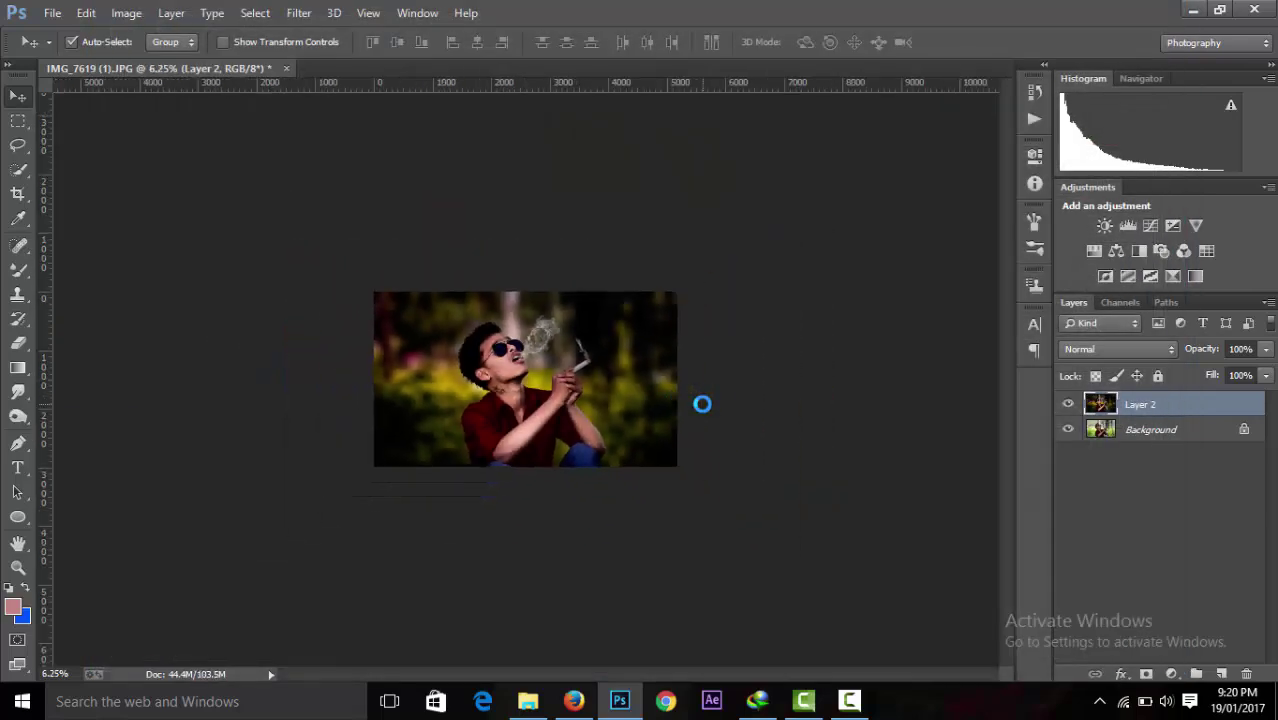
pyautogui.hotkey('ctrl', '+')
pyautogui.hotkey('ctrl', '-')
pyautogui.hotkey('ctrl', '-')
pyautogui.hotkey('ctrl', '-')
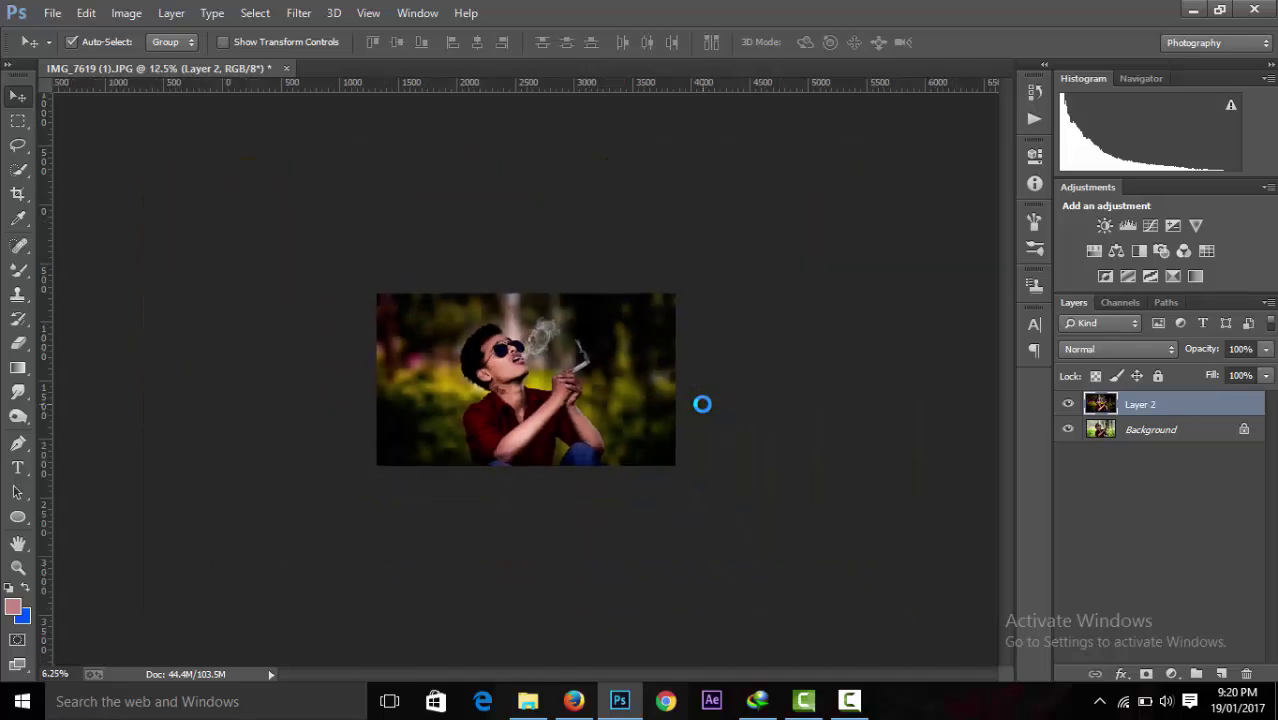
pyautogui.hotkey('ctrl', '+')
pyautogui.hotkey('ctrl', '+')
pyautogui.hotkey('ctrl', '+')
pyautogui.hotkey('ctrl', '+')
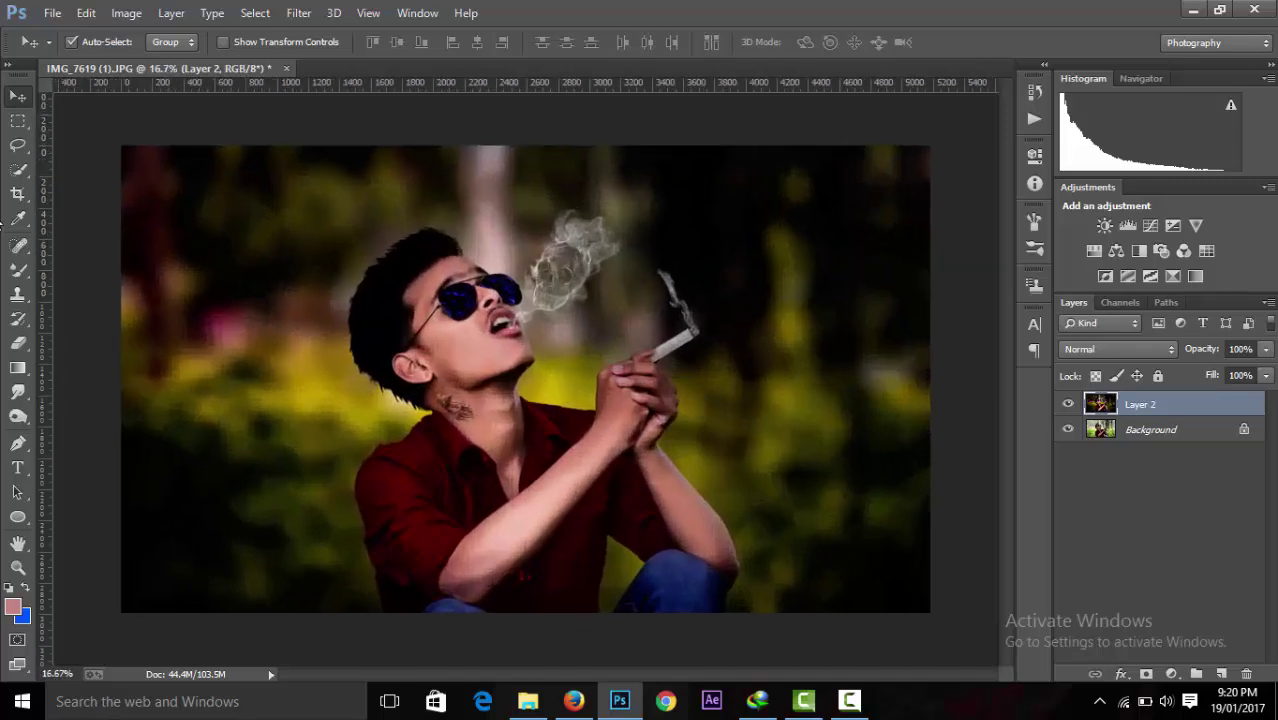
pyautogui.rightClick(15, 175)
pyautogui.click(95, 170)
pyautogui.hotkey('ctrl', '+')
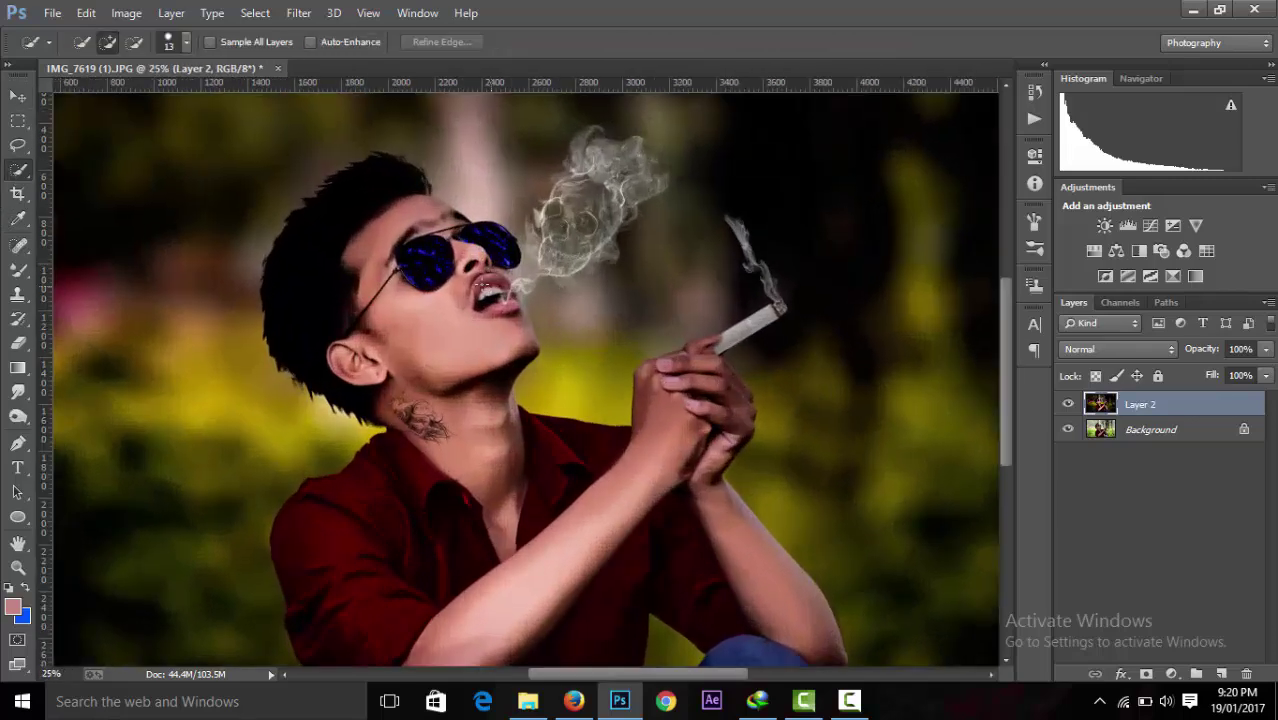
pyautogui.click(414, 258)
pyautogui.hotkey('ctrl', '+')
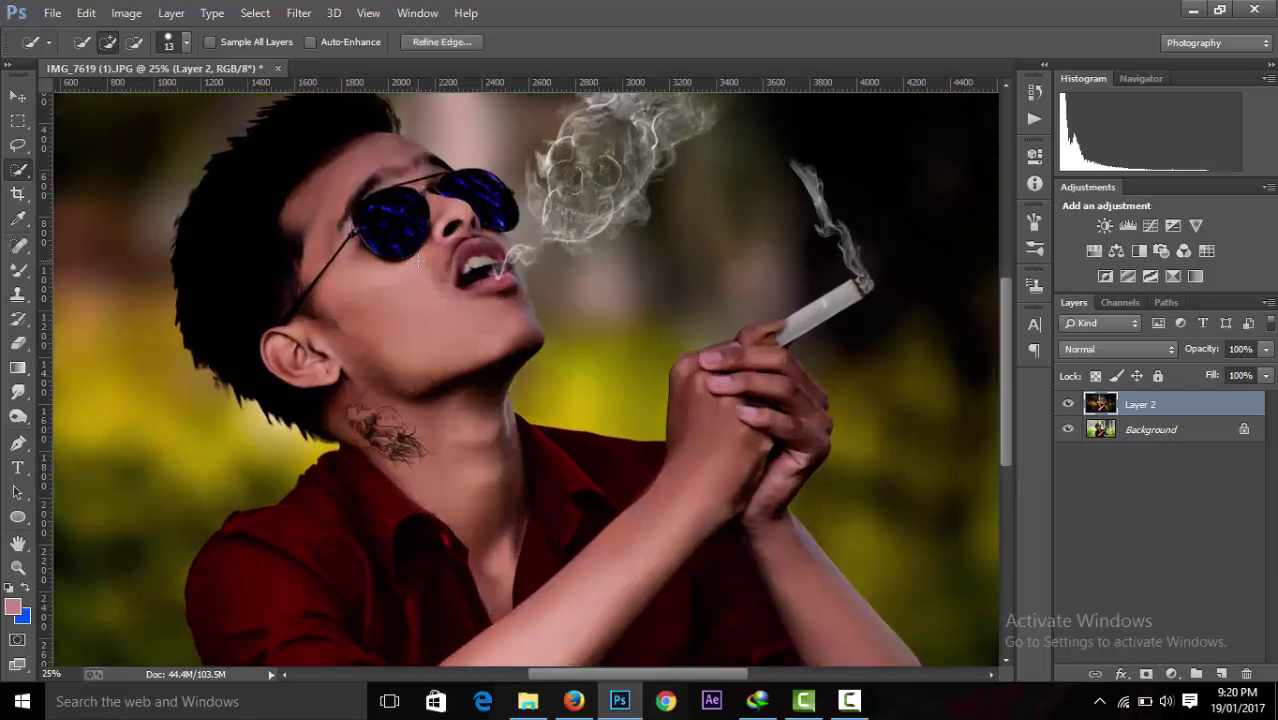
pyautogui.moveTo(1004, 318); pyautogui.dragTo(1004, 278)
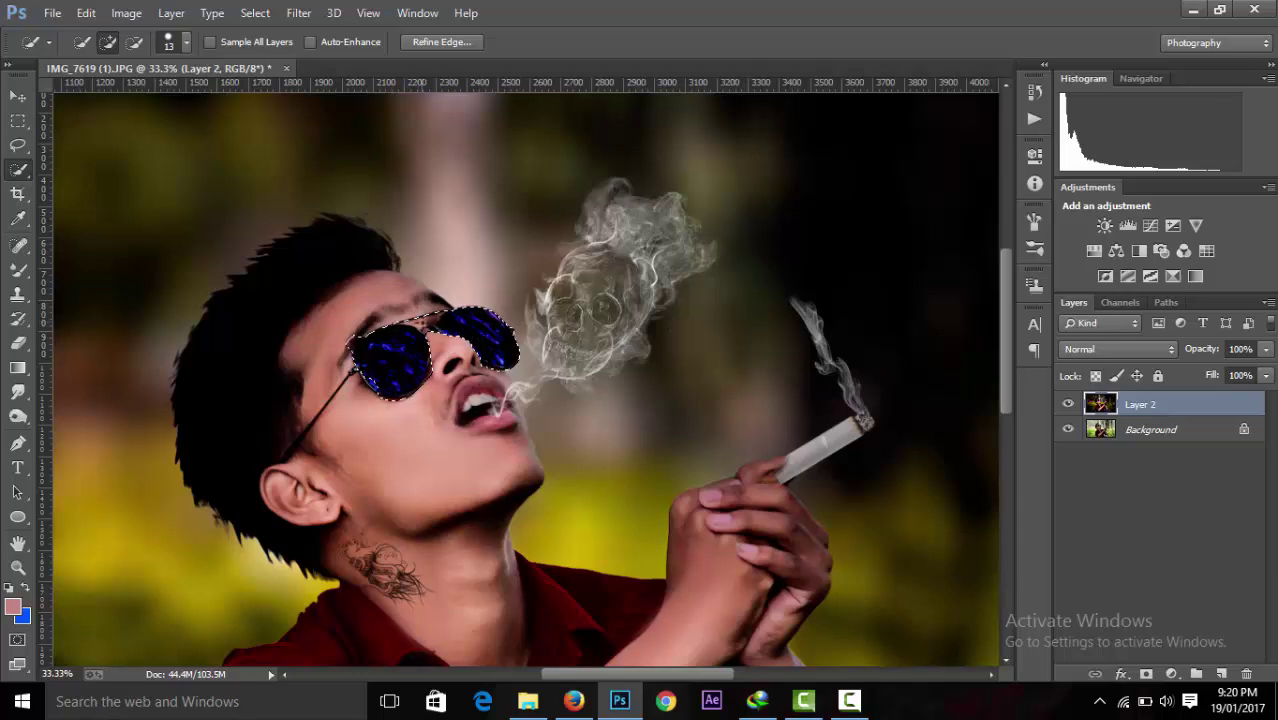
# Subtract skin from the lens selection and slightly raise the Refine Edge radius.
pyautogui.press('alt')
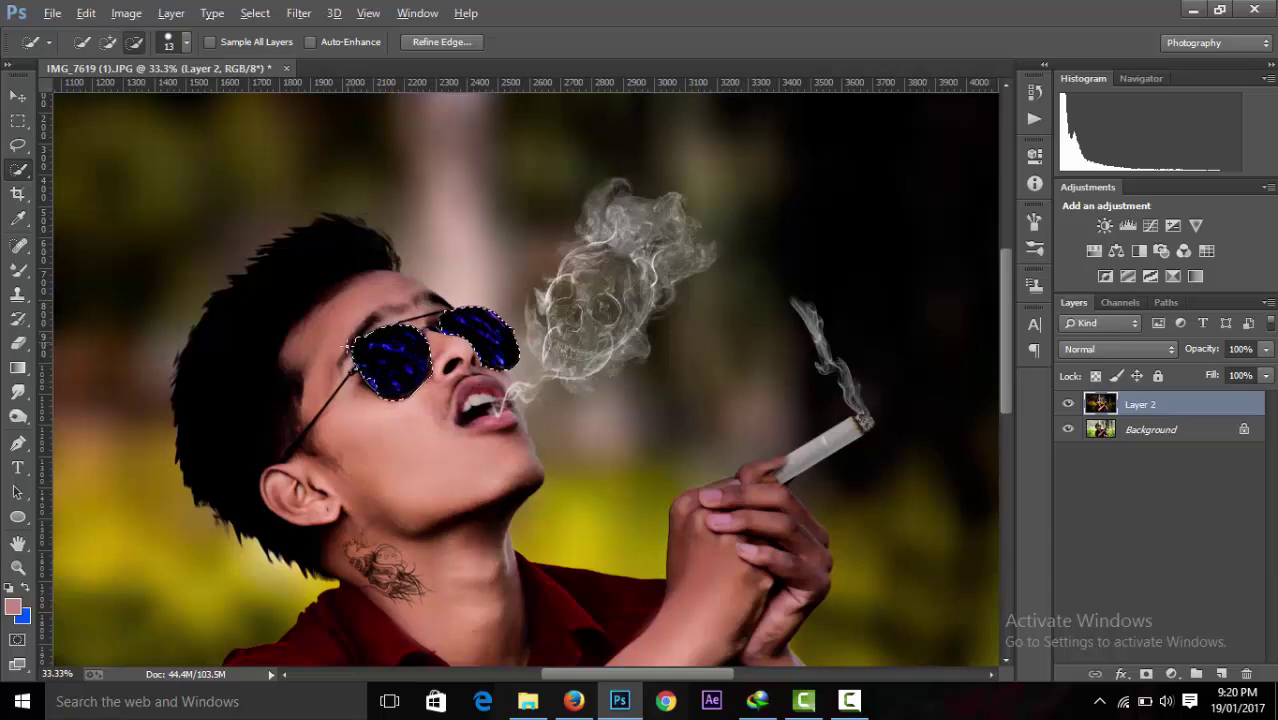
pyautogui.moveTo(348, 346); pyautogui.dragTo(362, 326)
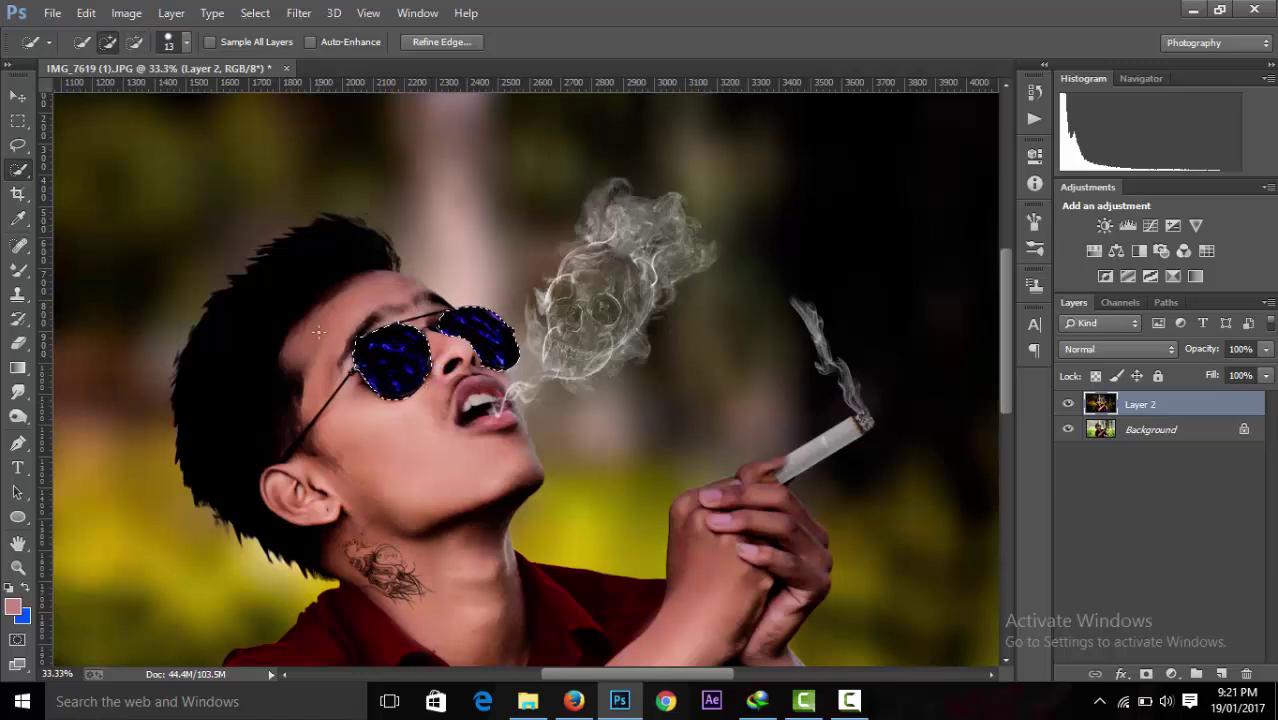
pyautogui.click(441, 42)
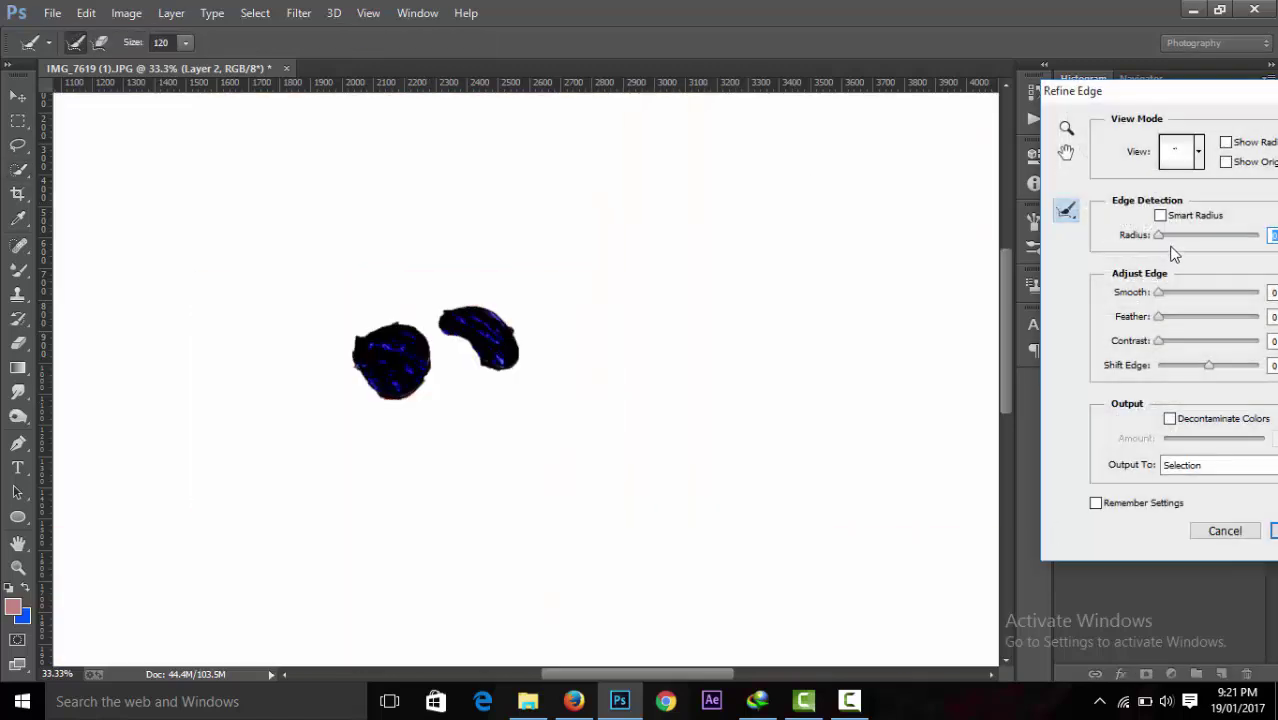
pyautogui.click(1170, 238)
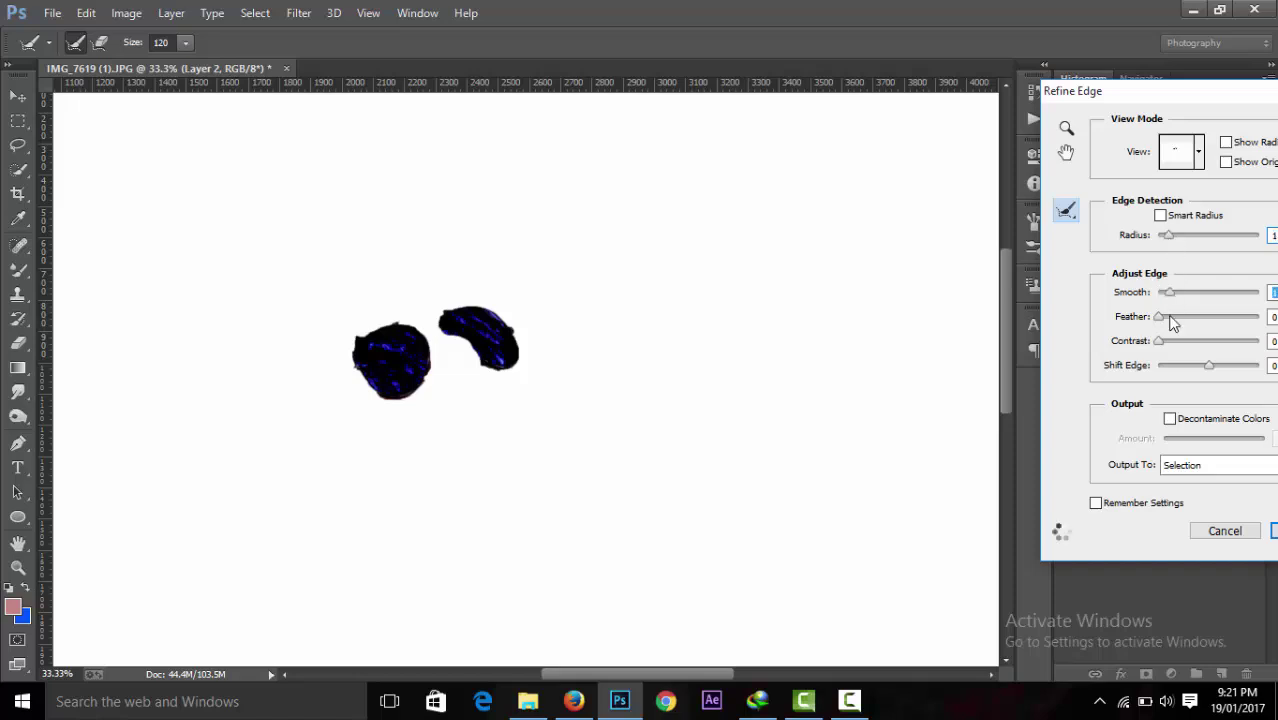
pyautogui.click(1275, 533)
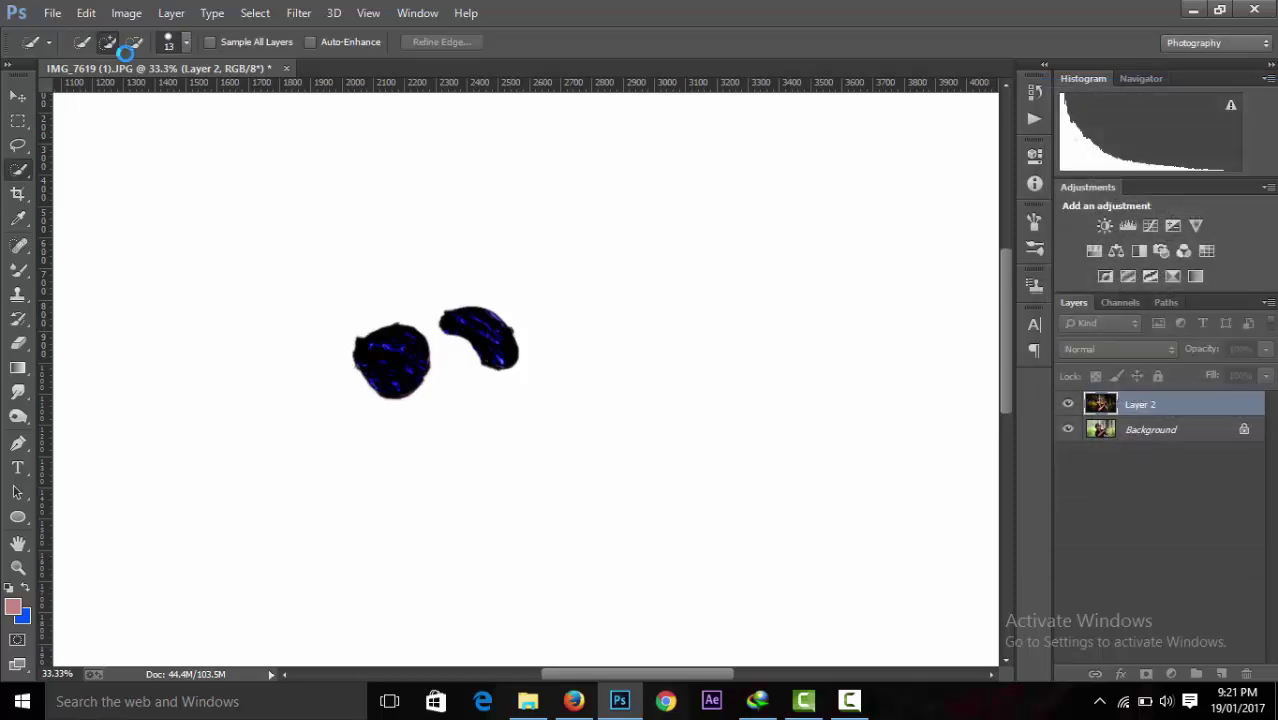
pyautogui.click(125, 12)
pyautogui.moveTo(154, 61)
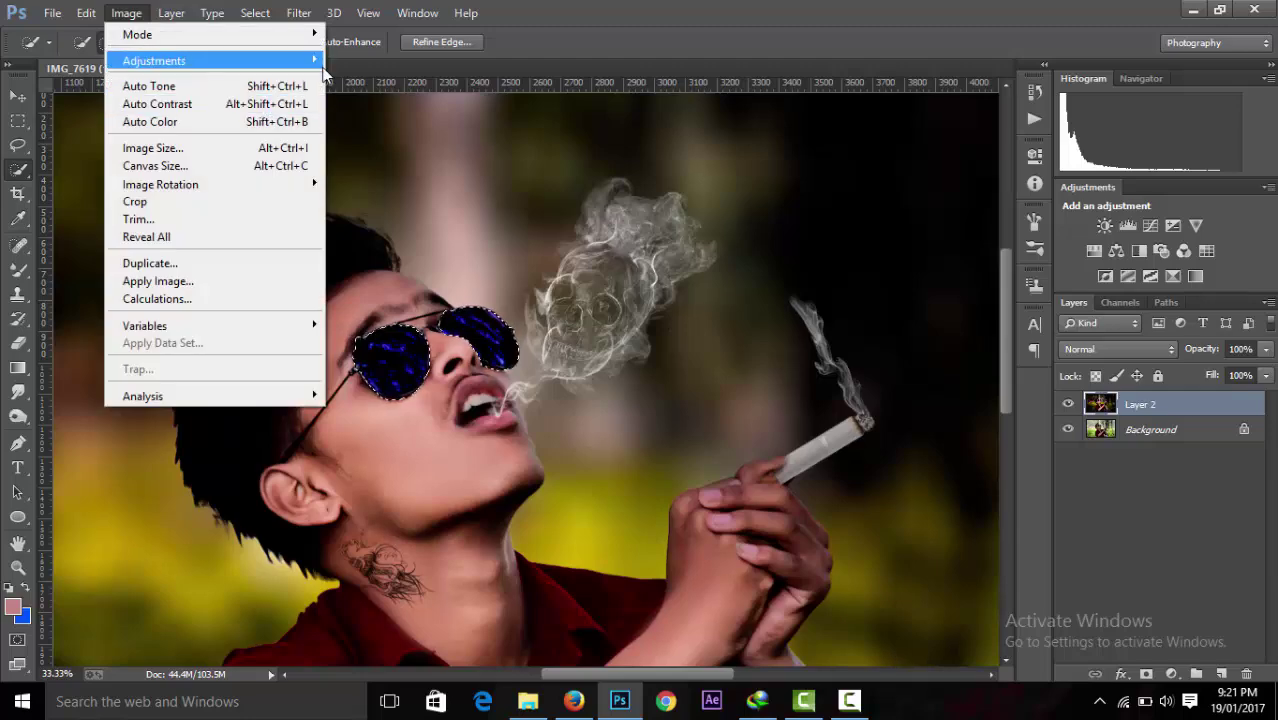
# Shift the lens hue to green and raise saturation to +100 in Hue/Saturation.
pyautogui.click(390, 158)
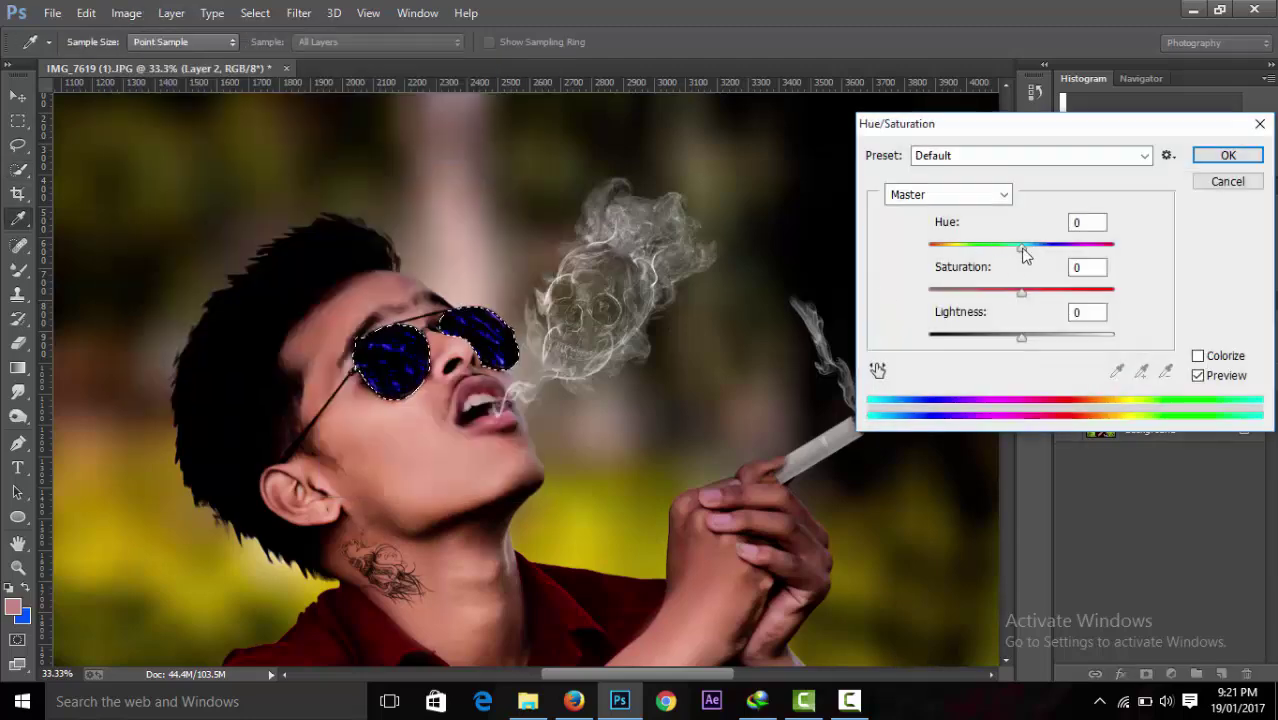
pyautogui.moveTo(1024, 255); pyautogui.dragTo(964, 250)
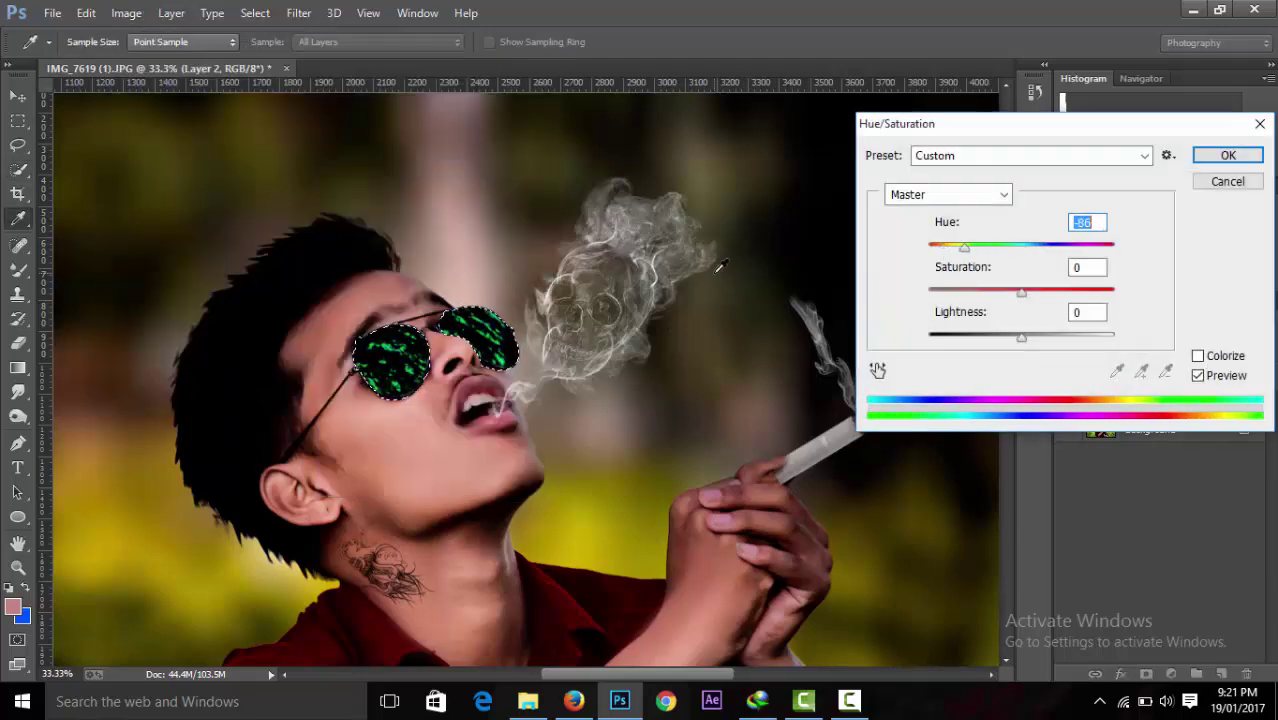
pyautogui.hotkey('ctrl', '-')
pyautogui.hotkey('ctrl', '-')
pyautogui.hotkey('ctrl', '-')
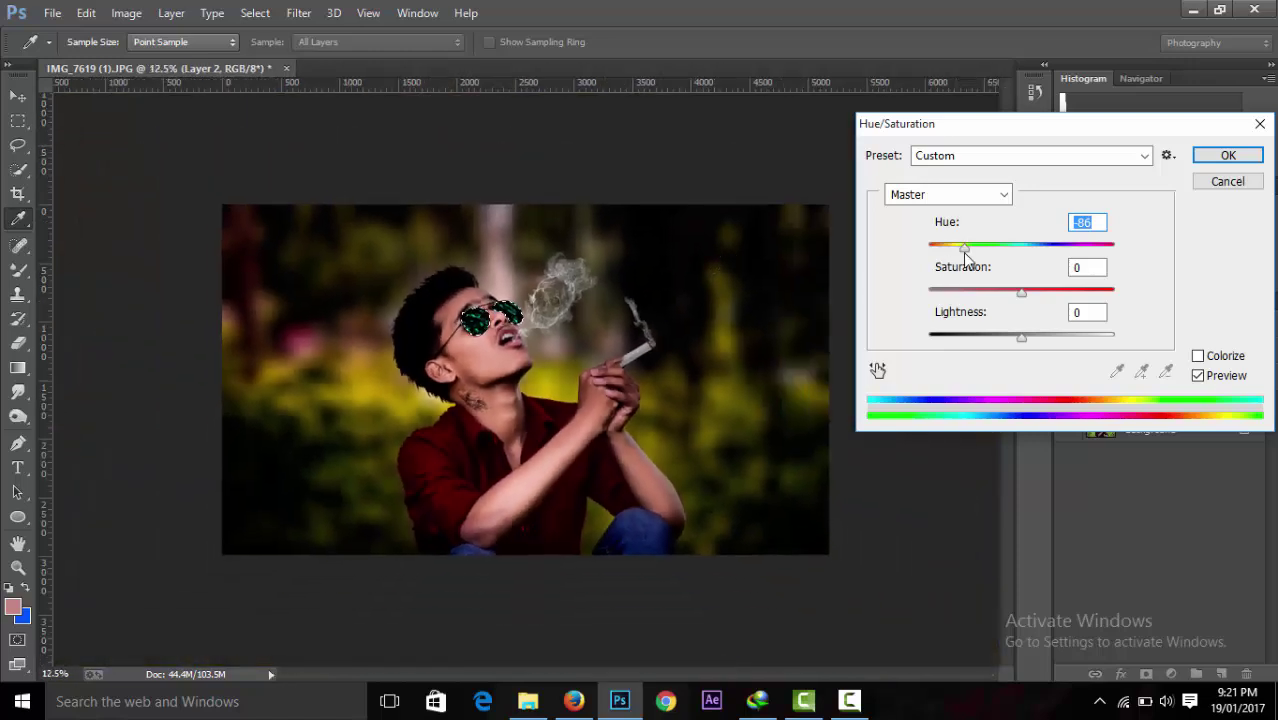
pyautogui.moveTo(964, 254); pyautogui.dragTo(918, 262)
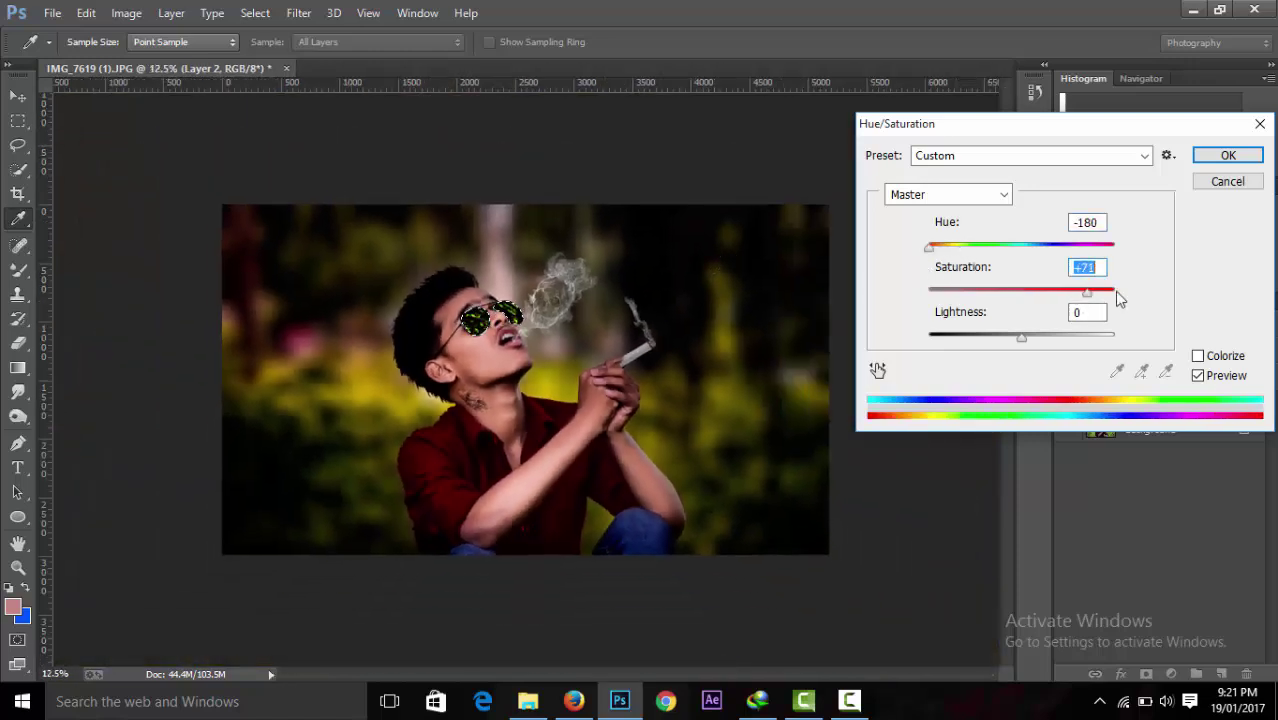
pyautogui.moveTo(932, 247)
pyautogui.mouseDown()
pyautogui.moveTo(1091, 245)
pyautogui.moveTo(980, 247)
pyautogui.moveTo(1110, 286)
pyautogui.moveTo(962, 255)
pyautogui.mouseUp()
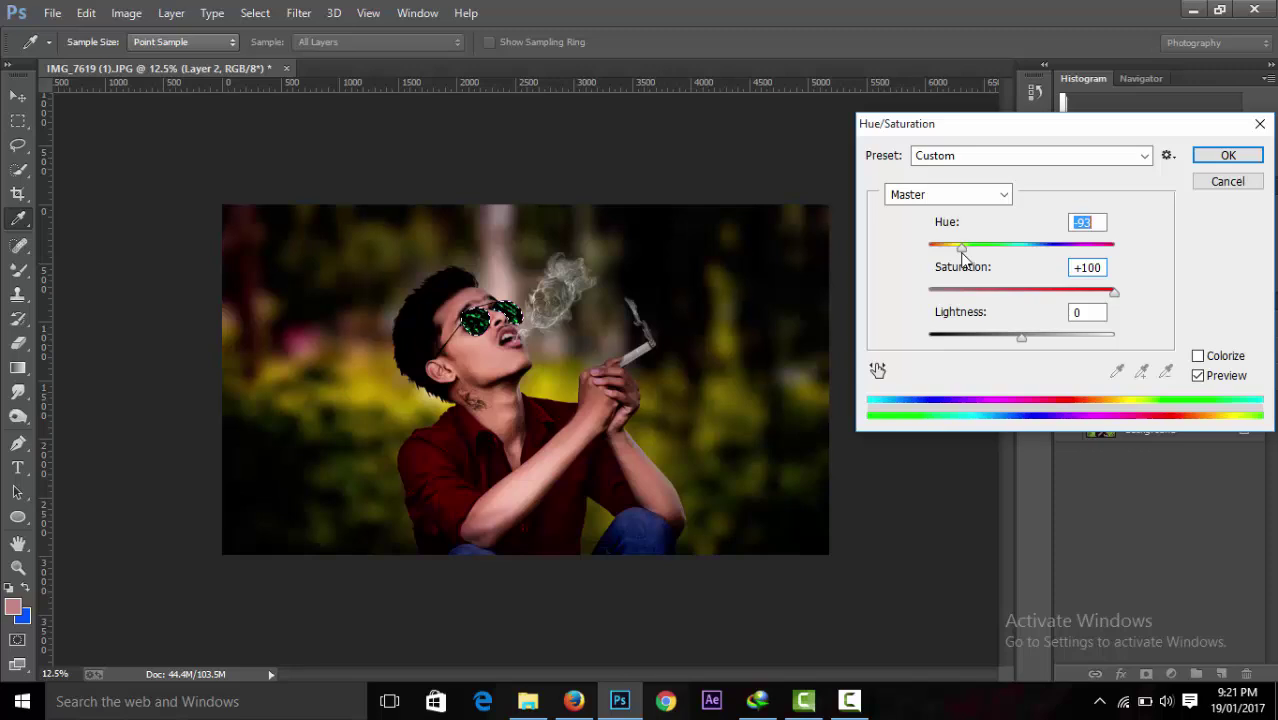
pyautogui.click(1248, 157)
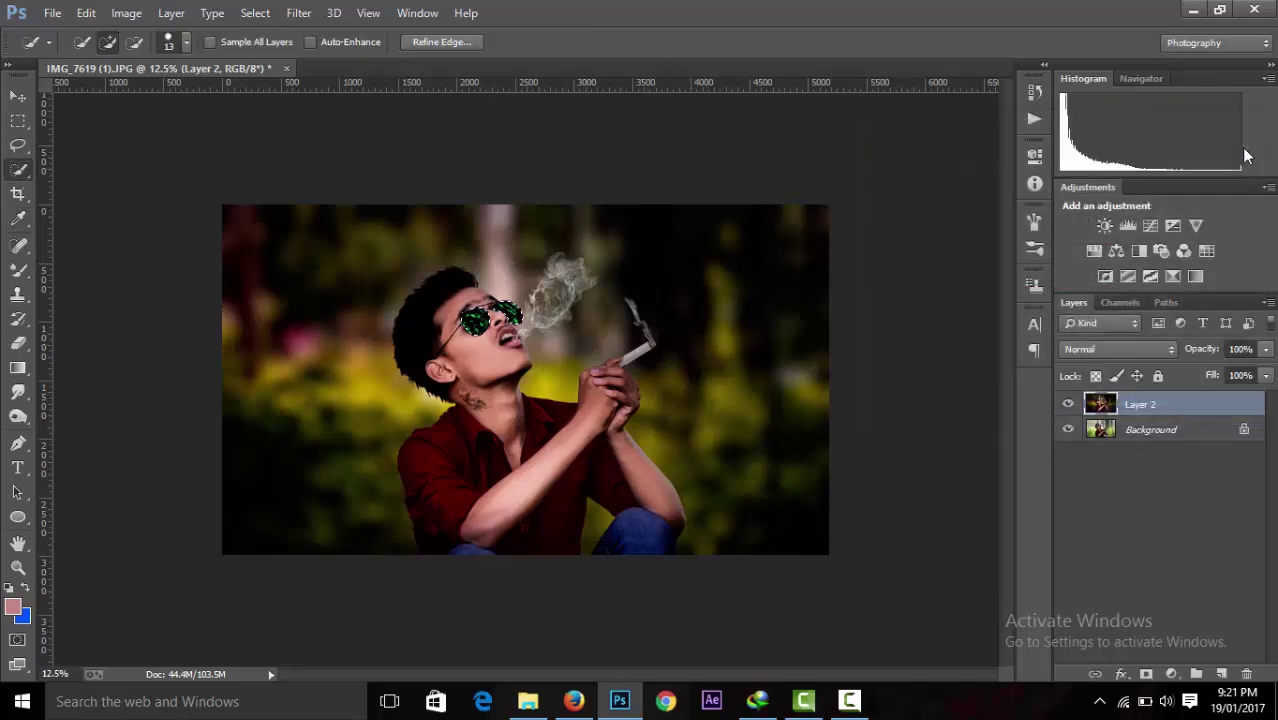
# Return the photo view to 12.5% zoom.
pyautogui.hotkey('ctrl', '-')
pyautogui.hotkey('ctrl', '-')
pyautogui.hotkey('ctrl', '+')
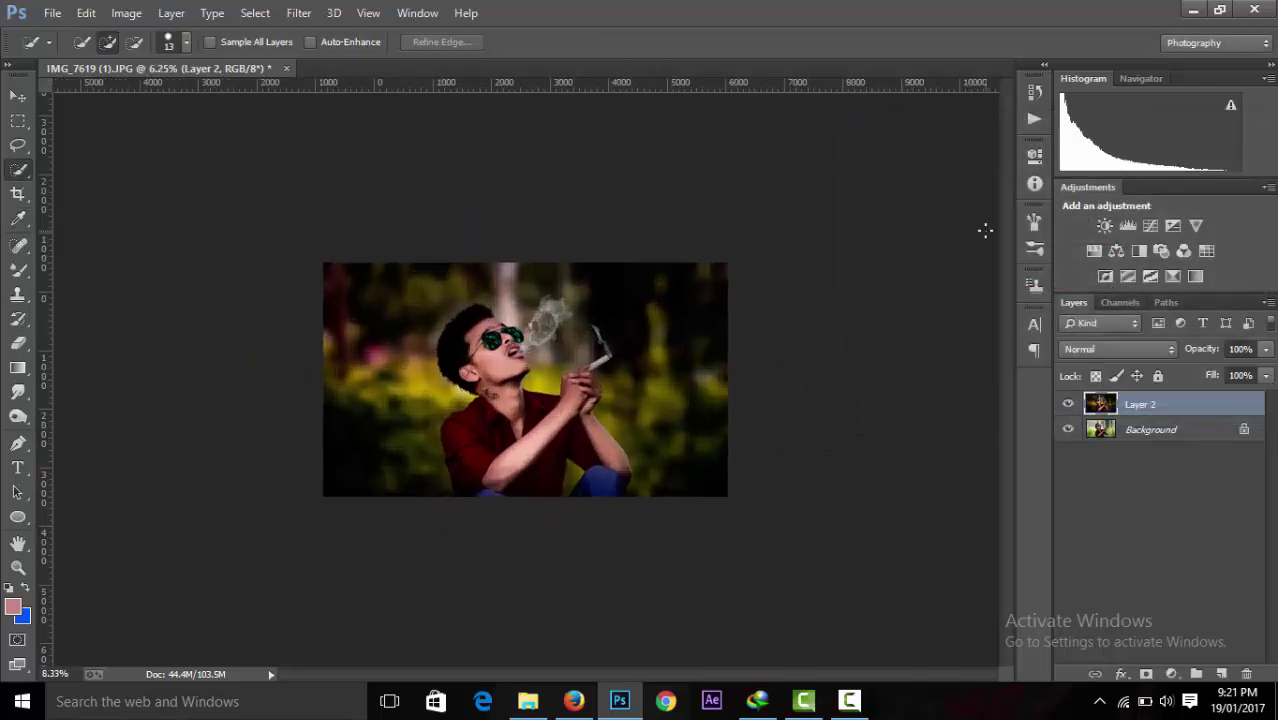
pyautogui.hotkey('ctrl', '+')
pyautogui.hotkey('ctrl', '+')
pyautogui.hotkey('ctrl', '-')
pyautogui.hotkey('ctrl', '-')
pyautogui.hotkey('ctrl', '-')
pyautogui.hotkey('ctrl', '+')
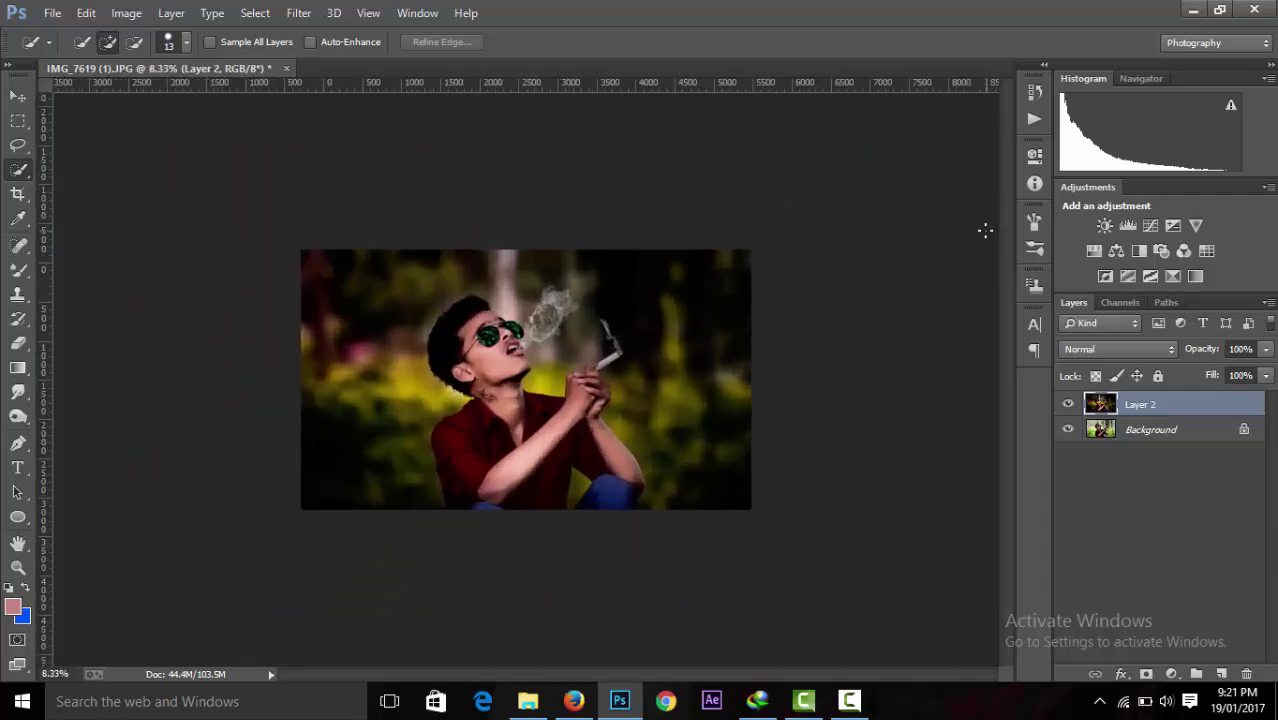
pyautogui.hotkey('ctrl', '+')
pyautogui.click(52, 13)
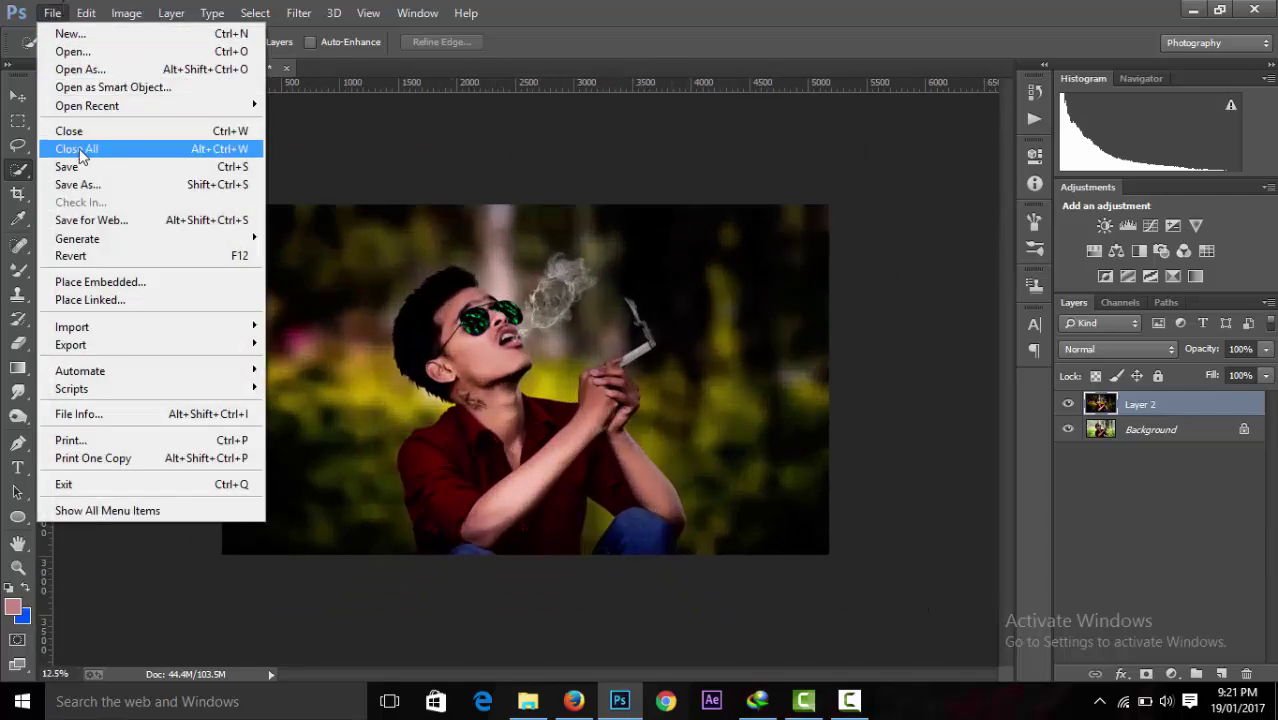
# Save the portrait to the Desktop as JPEG 'IMG_7619 (1)', reaching the JPEG Options.
pyautogui.click(80, 183)
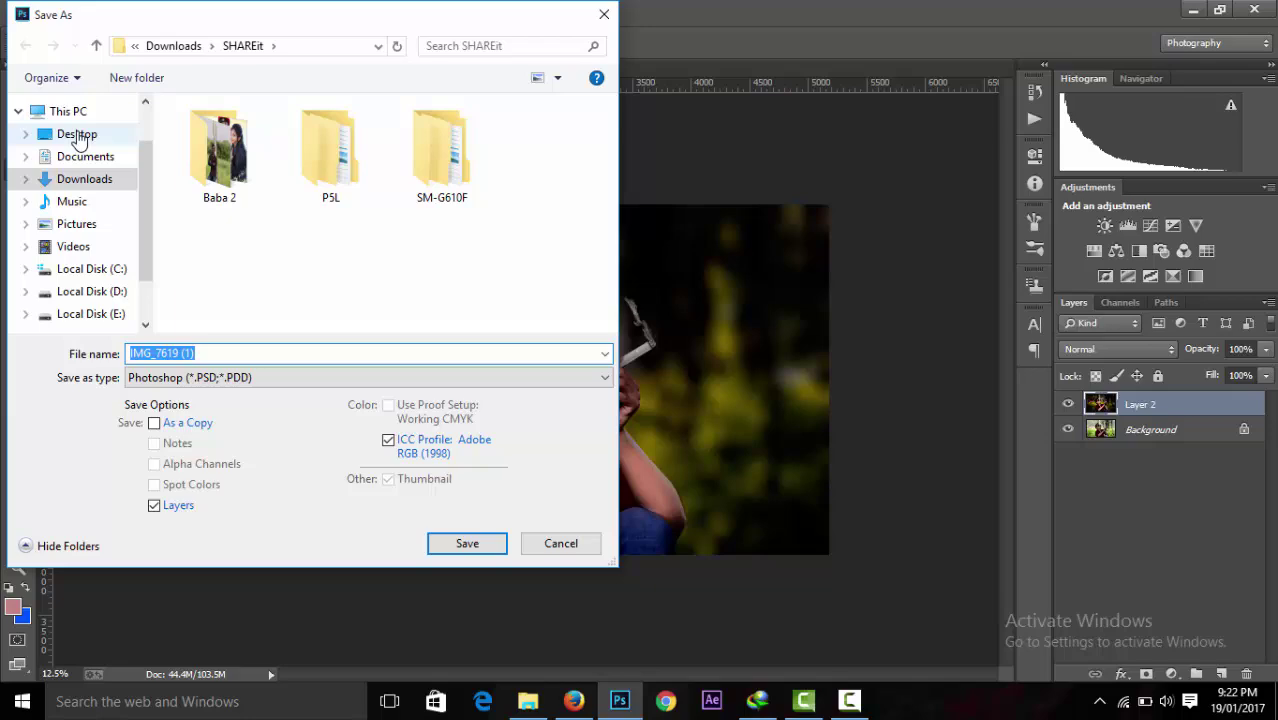
pyautogui.click(70, 133)
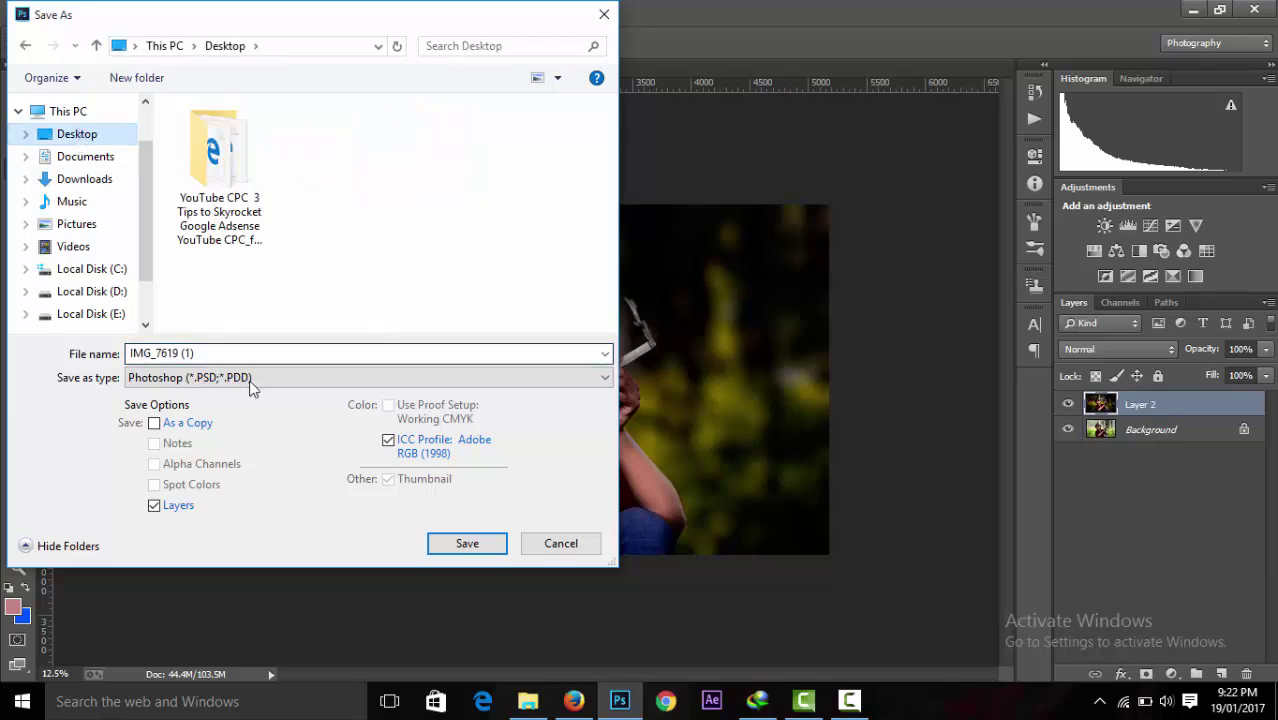
pyautogui.click(255, 378)
pyautogui.click(186, 522)
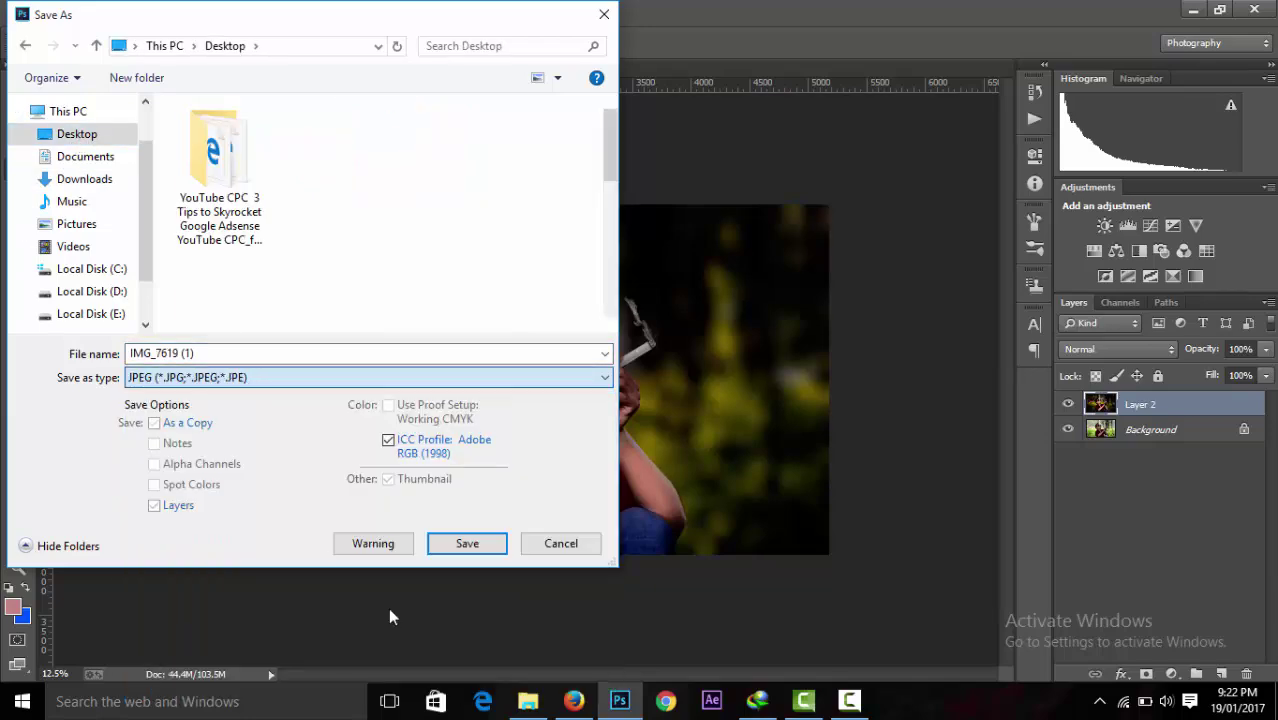
pyautogui.click(461, 537)
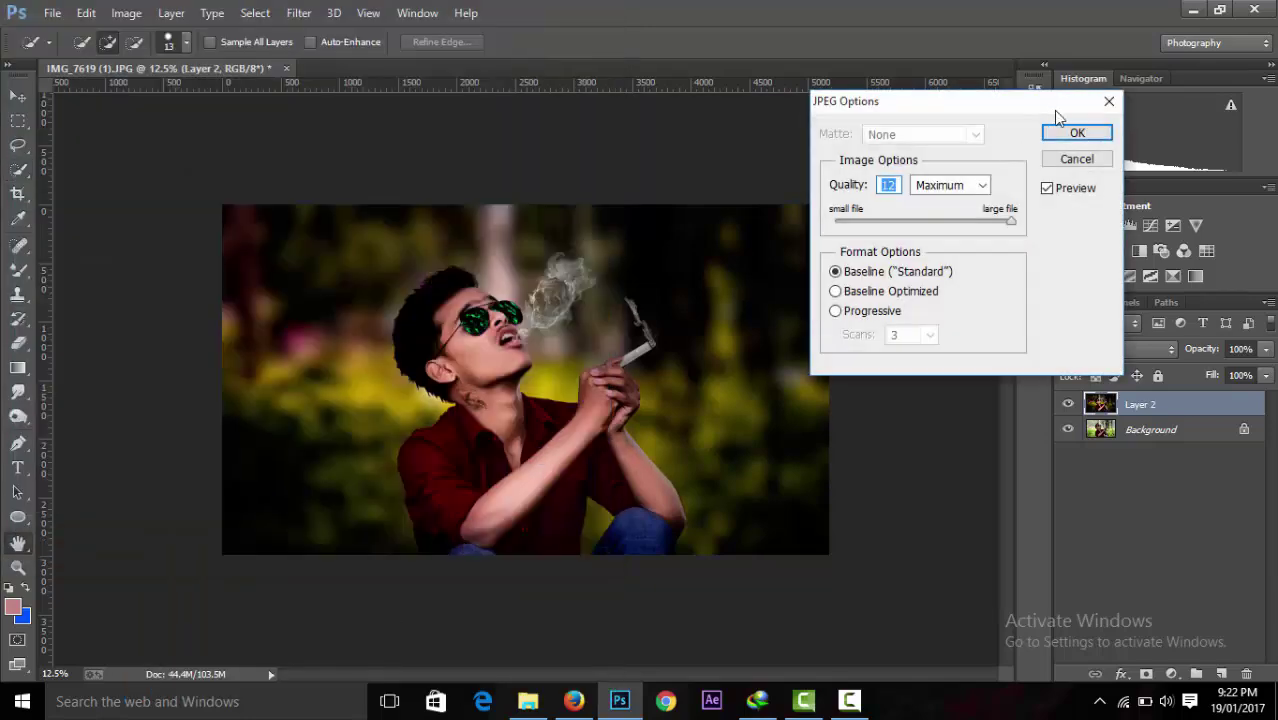